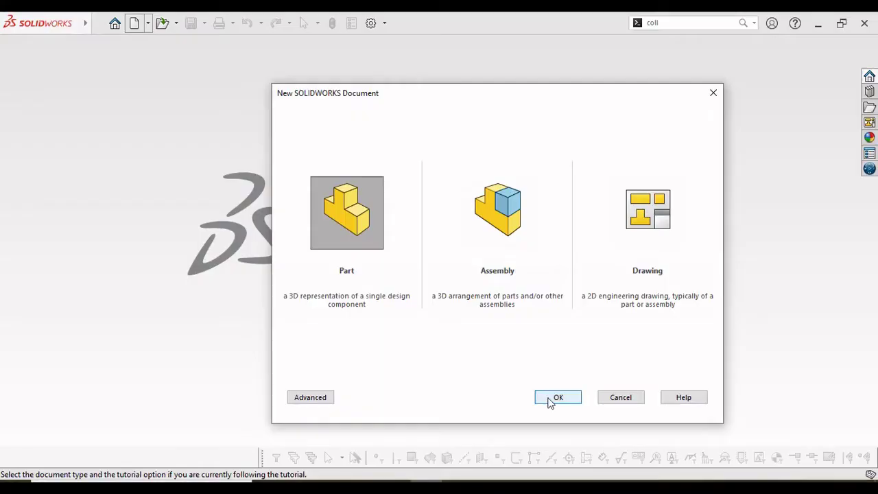
Create a new blank Part document from the New SOLIDWORKS Document dialog
click(549, 399)
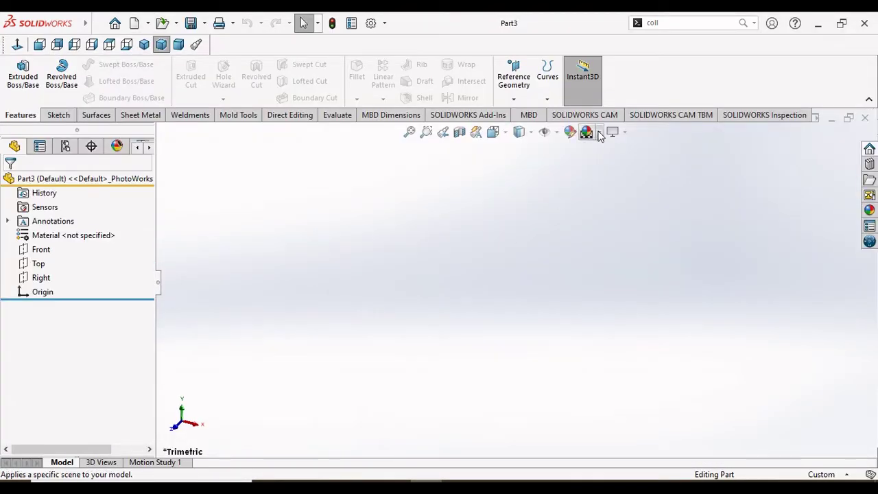
Apply the Plain White scene, switch document units to MMGS, and open a sketch on the Right plane
click(599, 131)
click(605, 165)
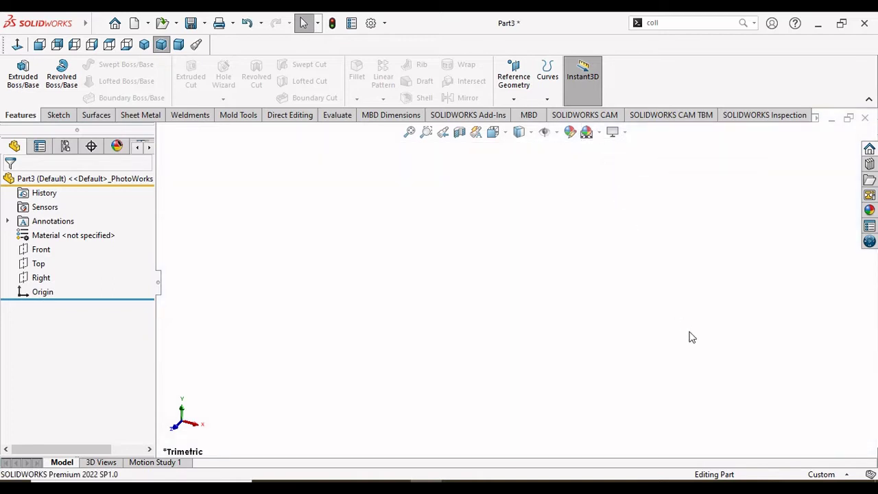
click(826, 474)
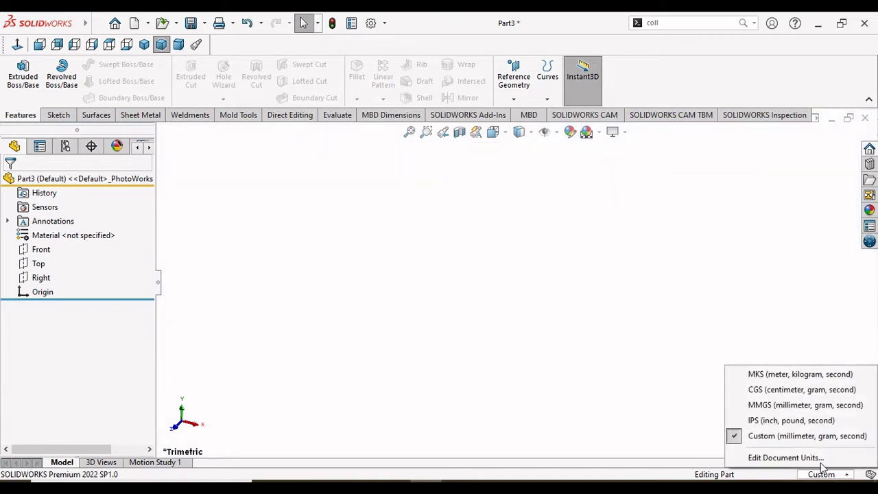
click(758, 403)
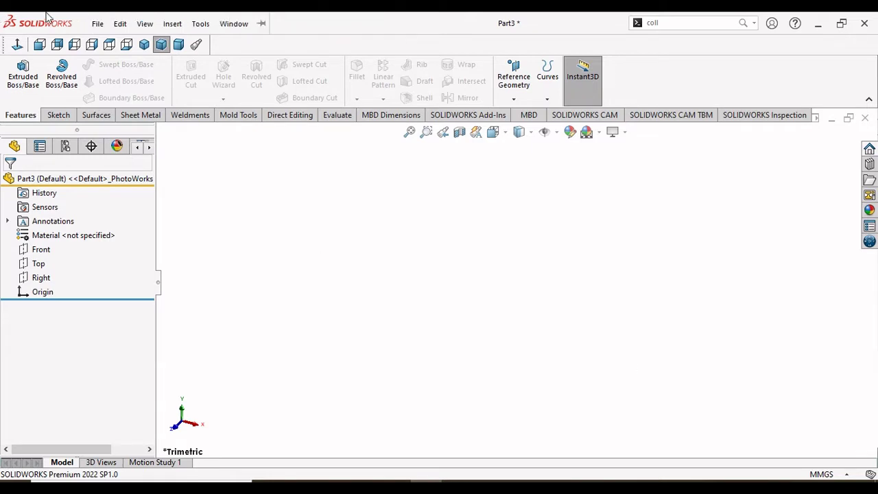
click(29, 275)
click(42, 266)
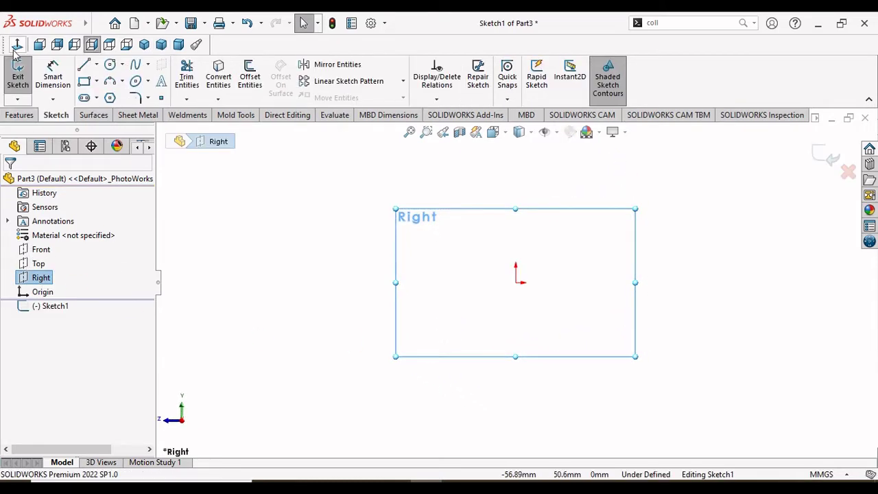
Draw a circle centred on the origin
click(110, 64)
click(515, 281)
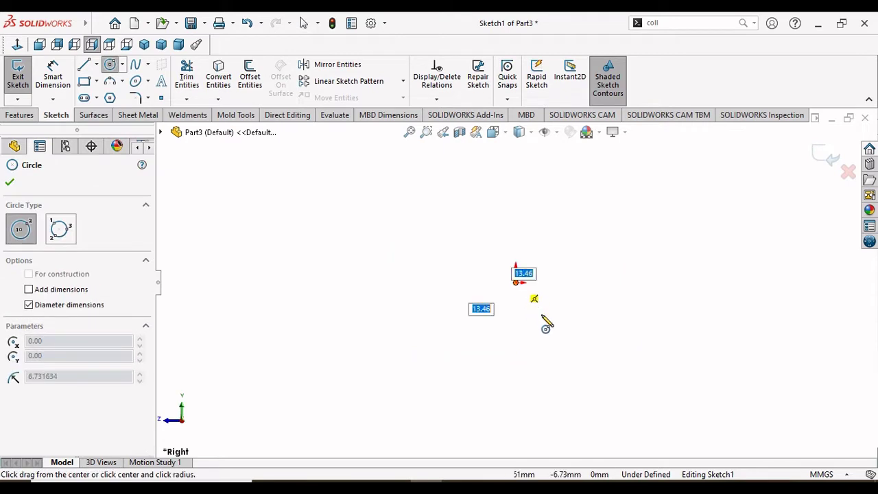
click(593, 357)
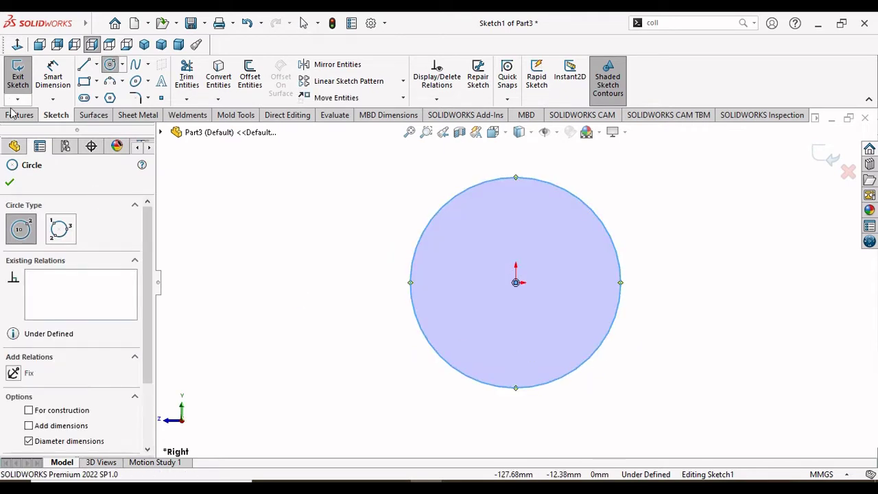
click(11, 183)
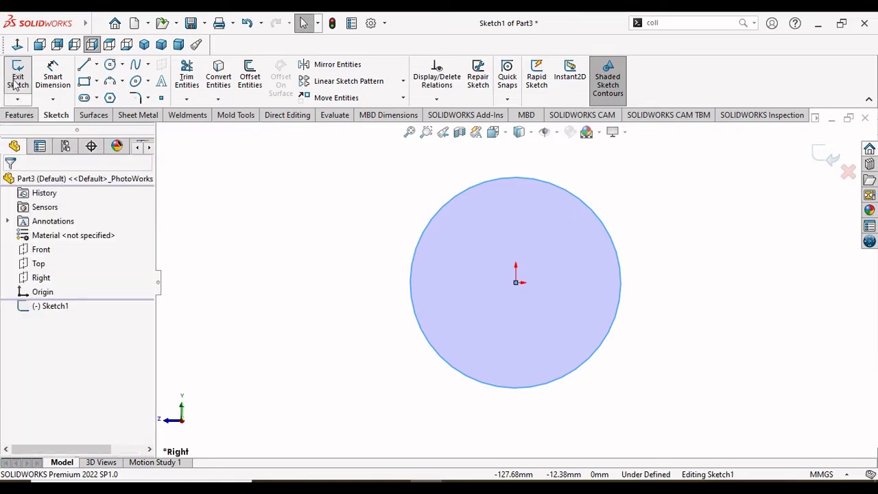
Dimension the circle's diameter to 96 mm
click(59, 84)
click(58, 83)
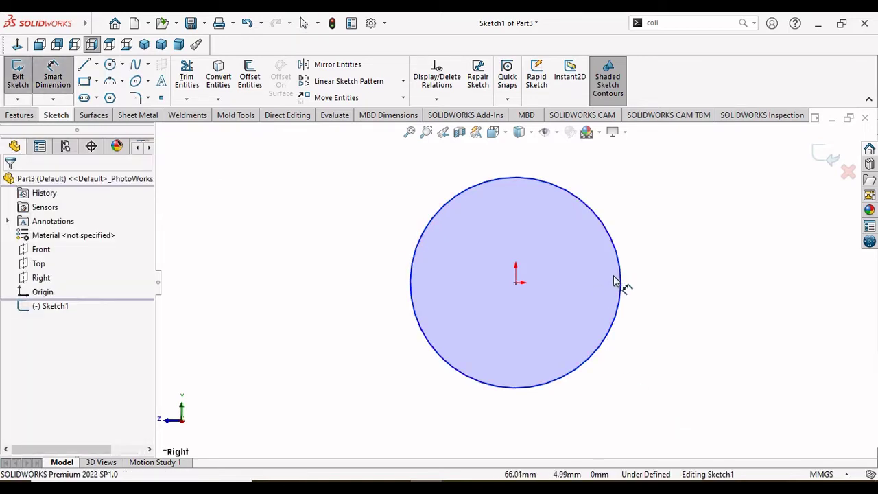
click(645, 286)
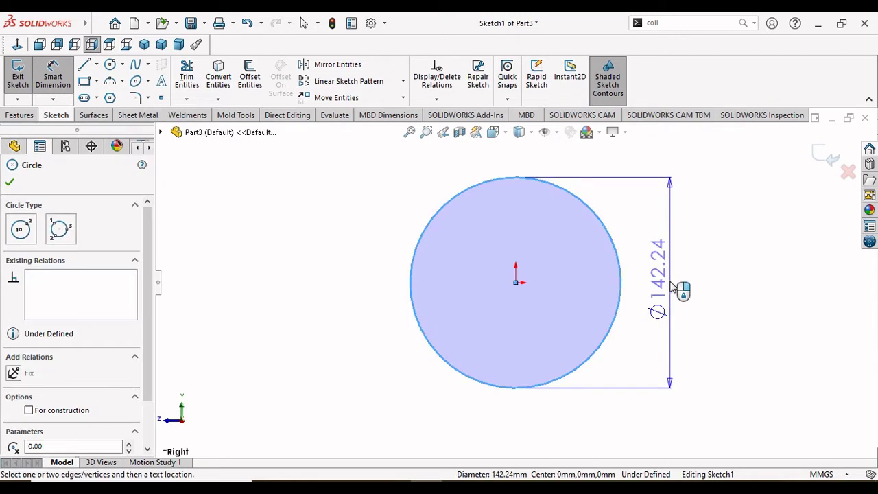
click(671, 283)
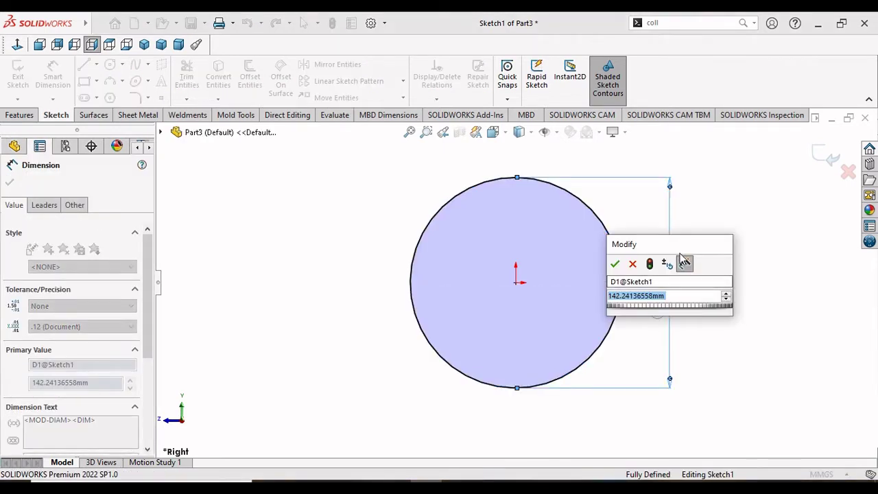
text(96)
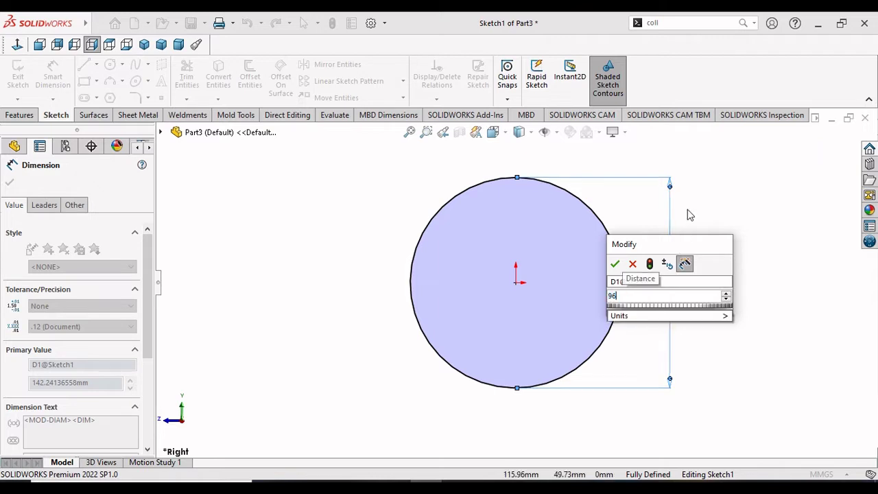
click(615, 263)
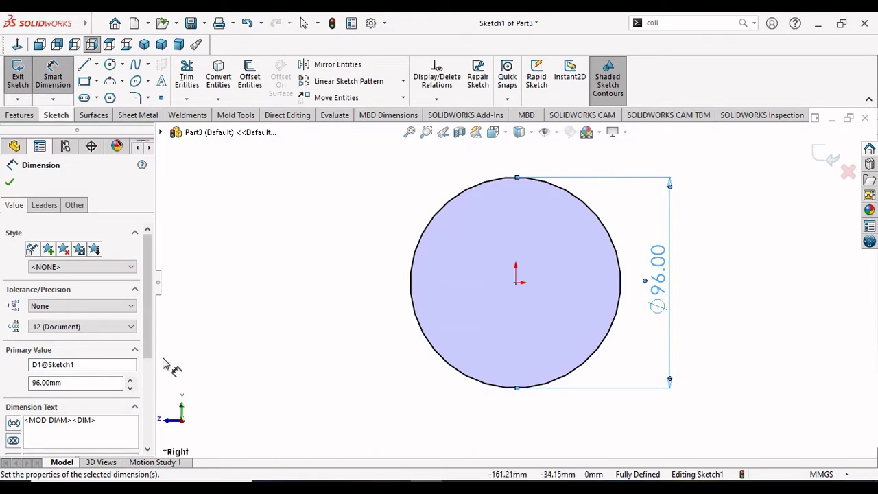
click(11, 180)
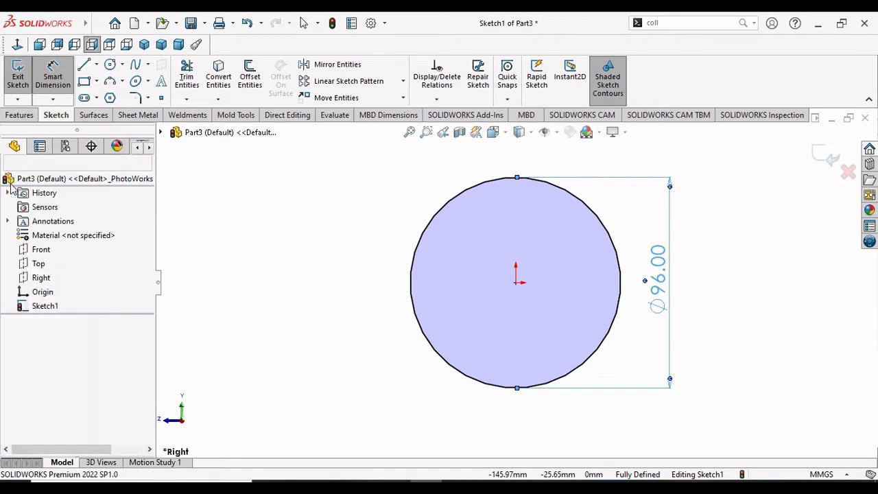
click(16, 115)
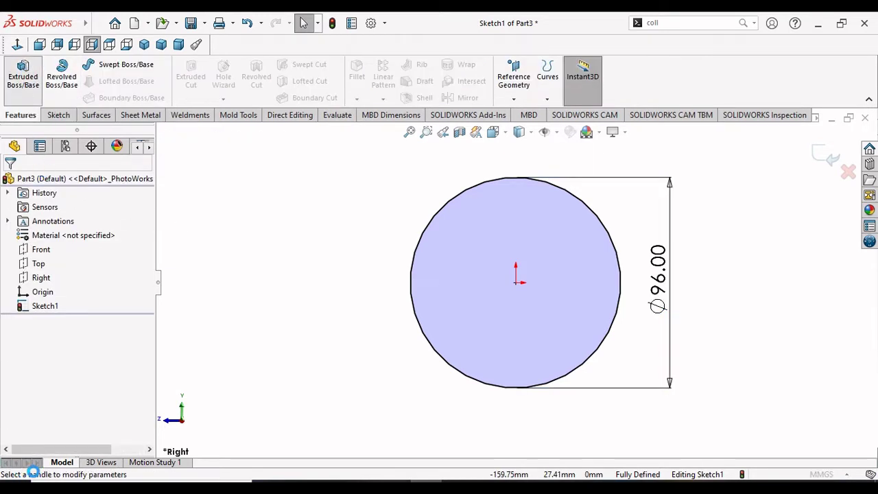
Extrude the 96 mm circle 13 mm deep into Boss-Extrude1 and select the disc's front face
text(1)
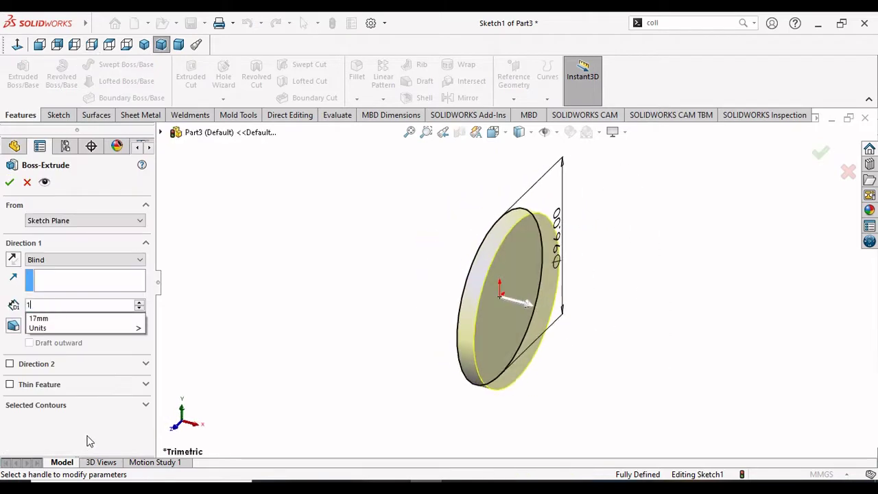
text(3)
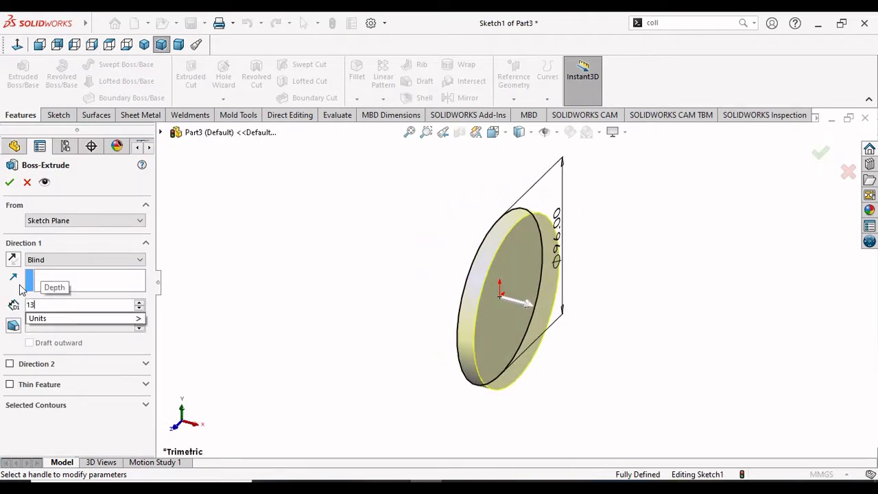
key(Return)
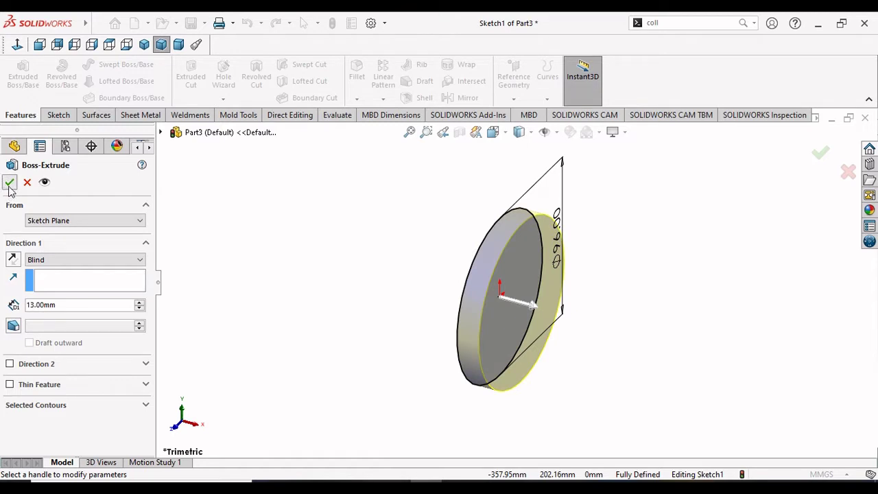
click(9, 183)
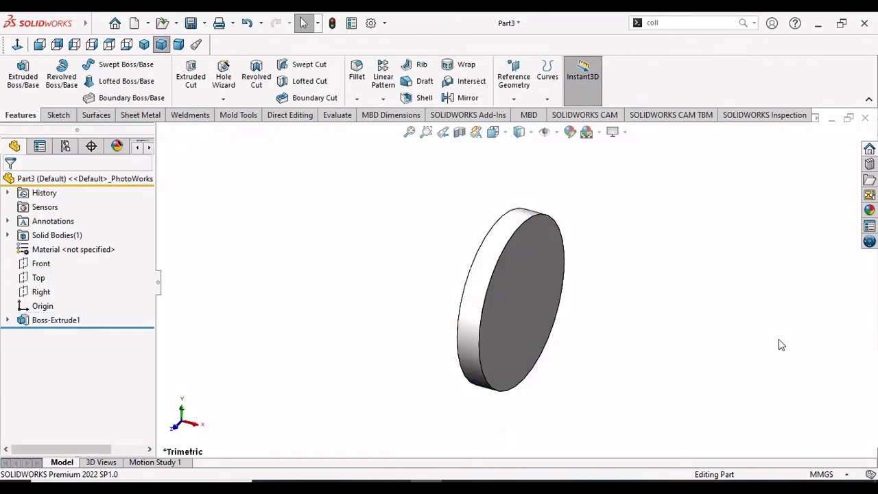
middle_drag(737, 327, 709, 337)
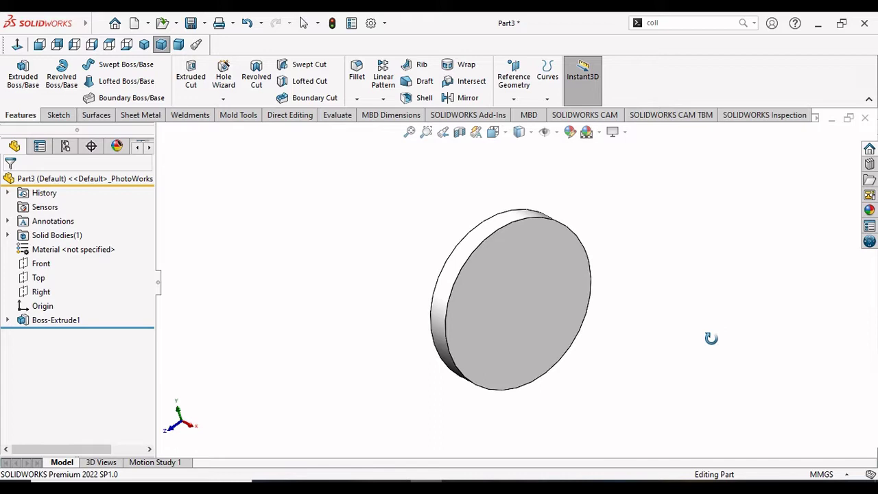
click(538, 304)
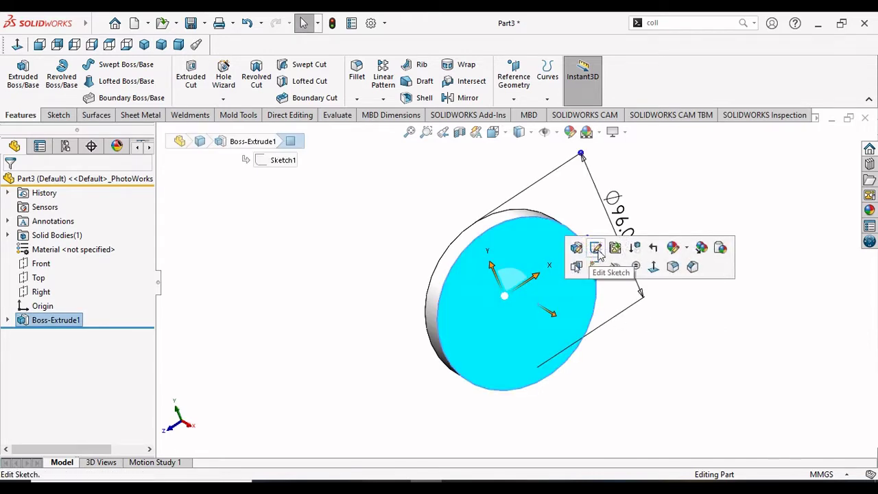
Start a sketch on the disc's front face, view it face-on, and draw an origin-centred circle
click(594, 266)
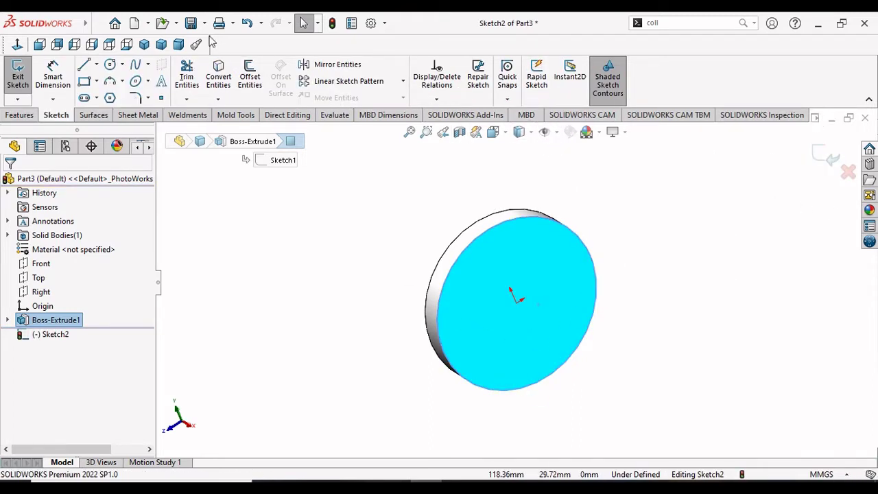
click(91, 44)
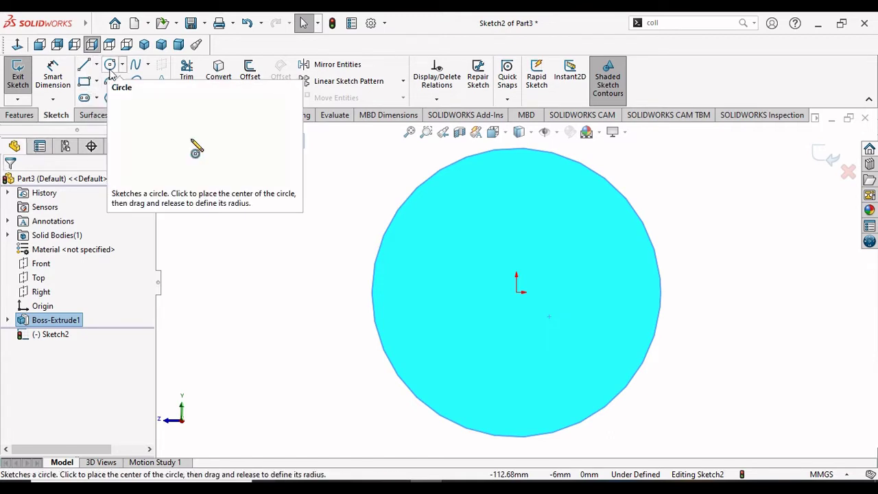
click(109, 69)
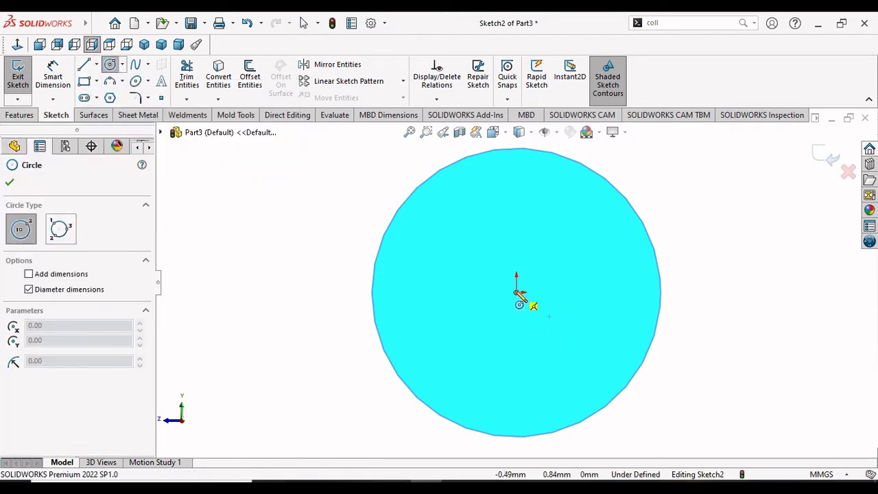
click(517, 292)
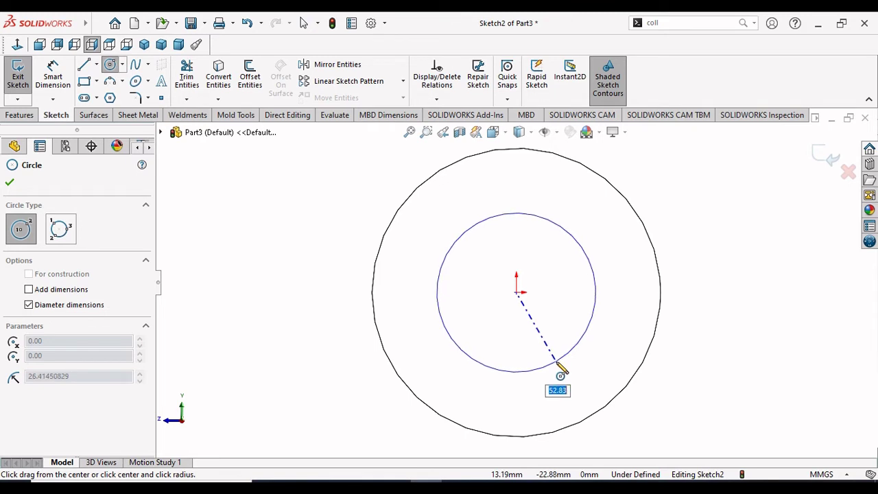
click(560, 371)
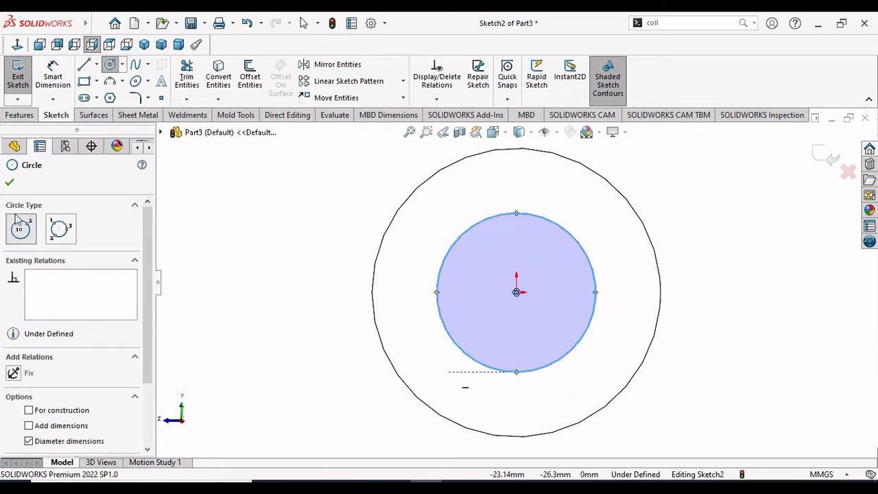
key(Escape)
Dimension the inner circle's diameter to 39.20 mm
click(53, 75)
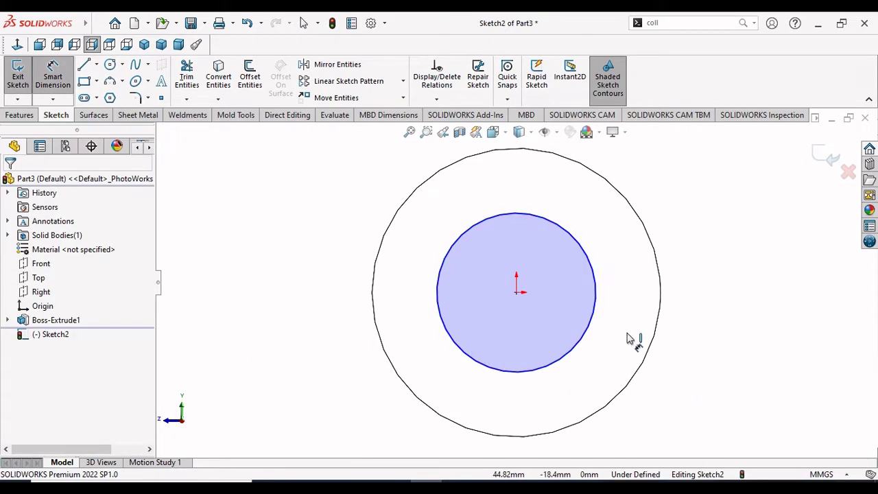
click(598, 305)
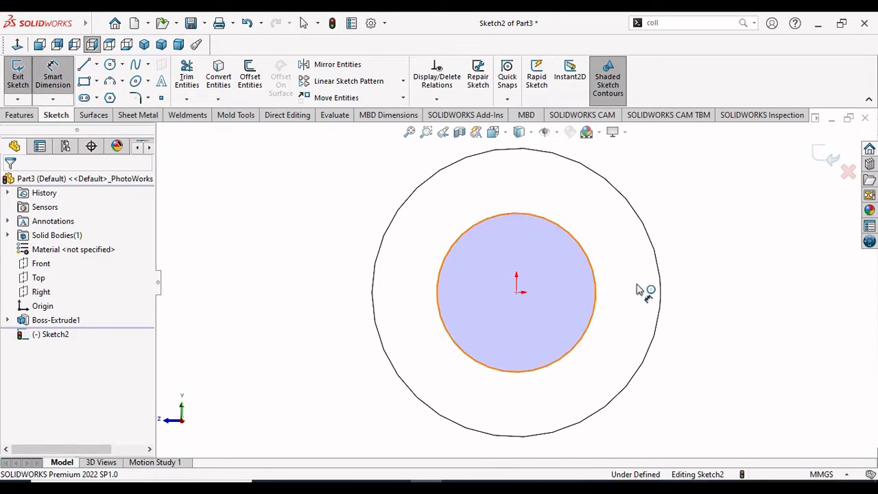
click(720, 291)
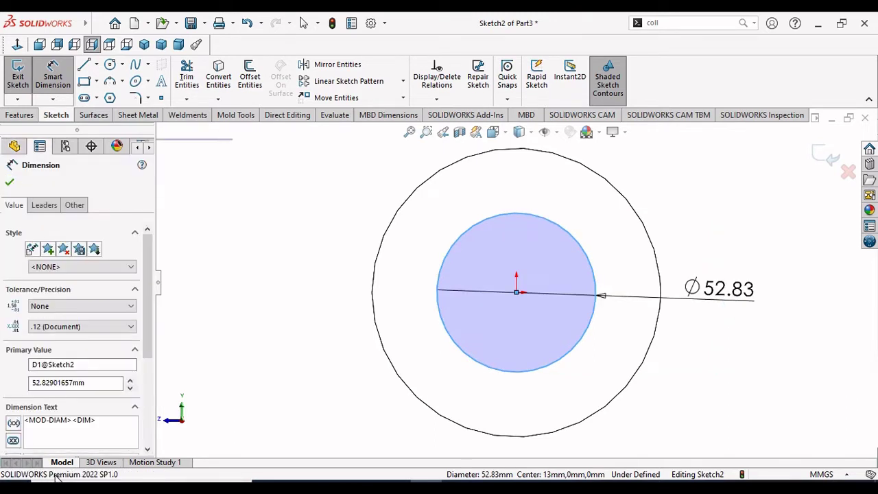
text(39)
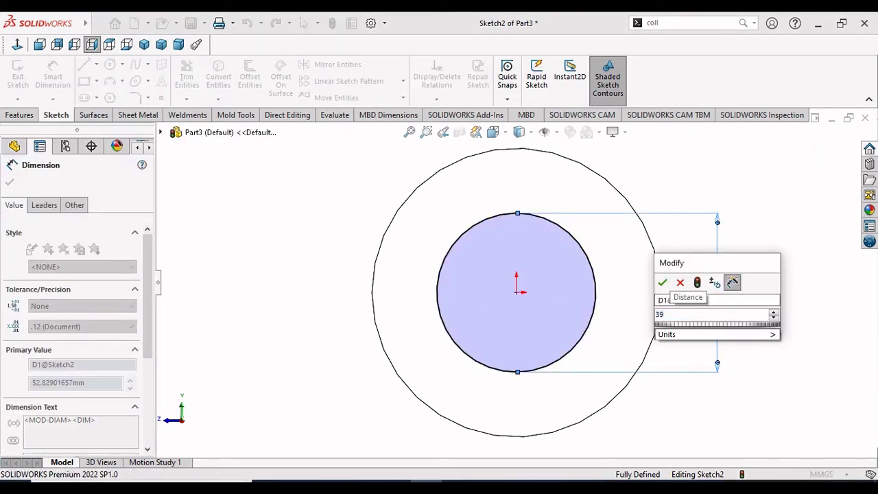
text(.)
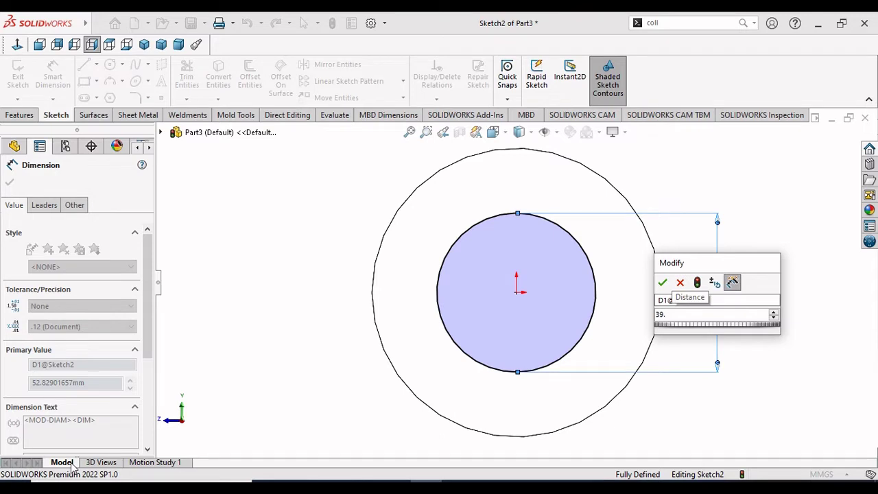
text(20)
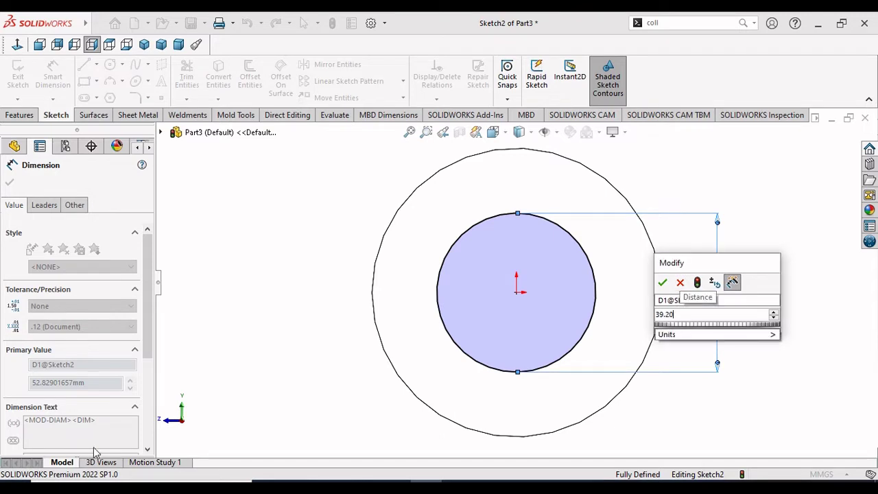
key(Return)
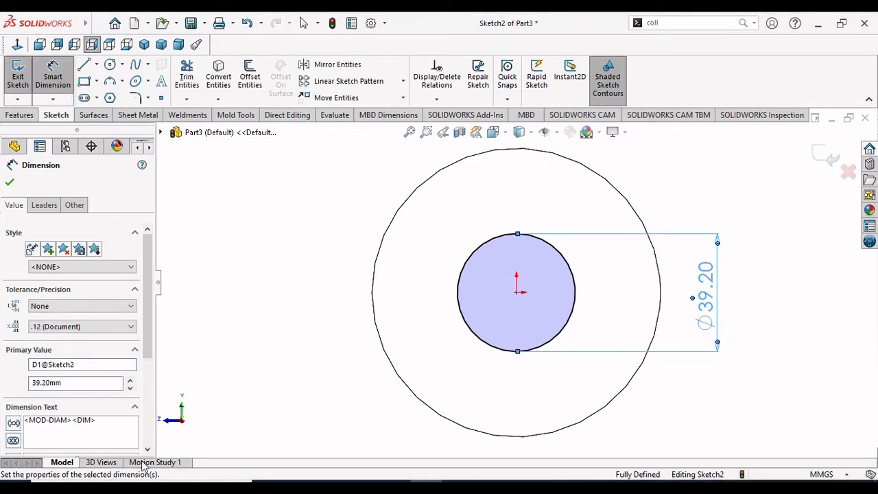
click(281, 329)
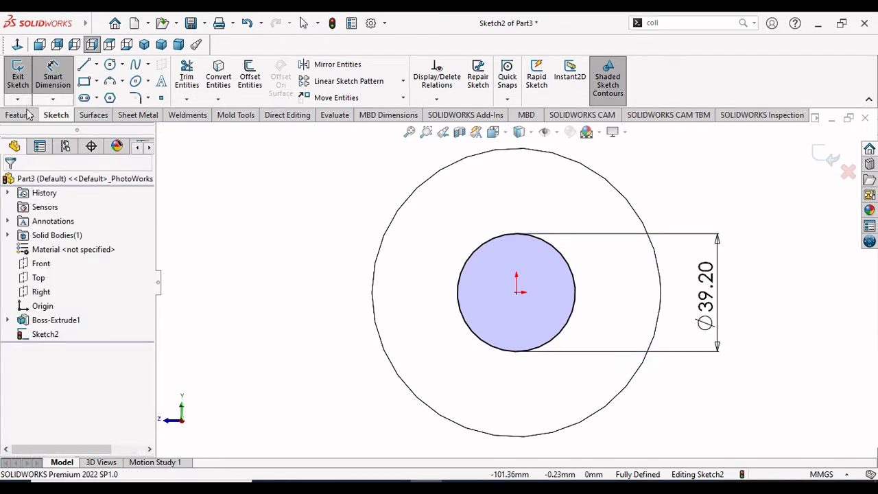
Draw a vertical centerline from the origin up to the top of the outer circle
click(96, 65)
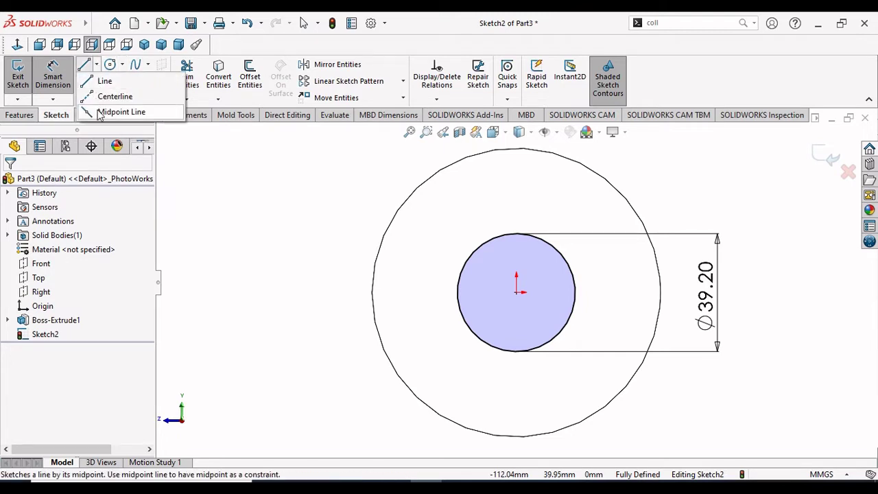
click(112, 98)
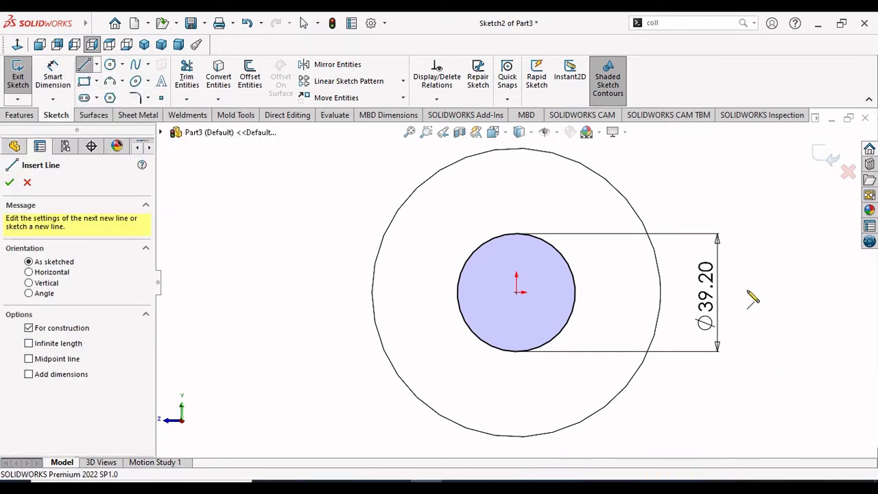
click(517, 292)
click(516, 149)
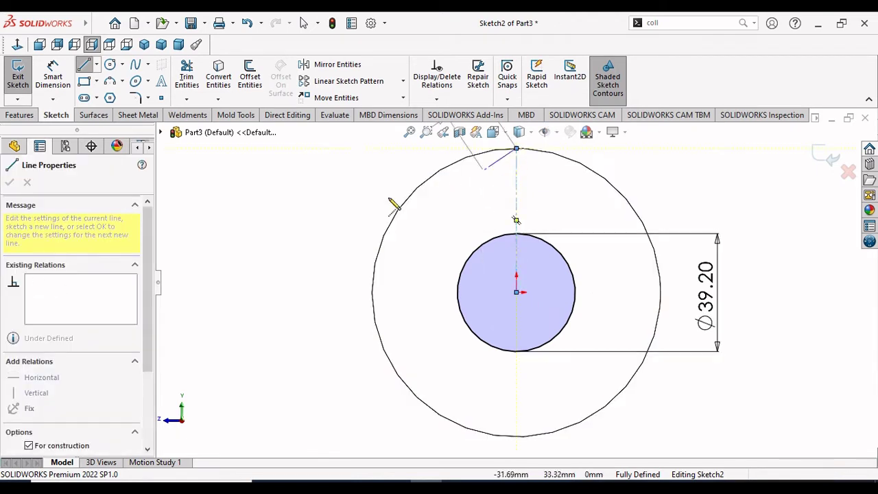
right_click(352, 204)
click(357, 208)
scroll(541, 261, up, 2)
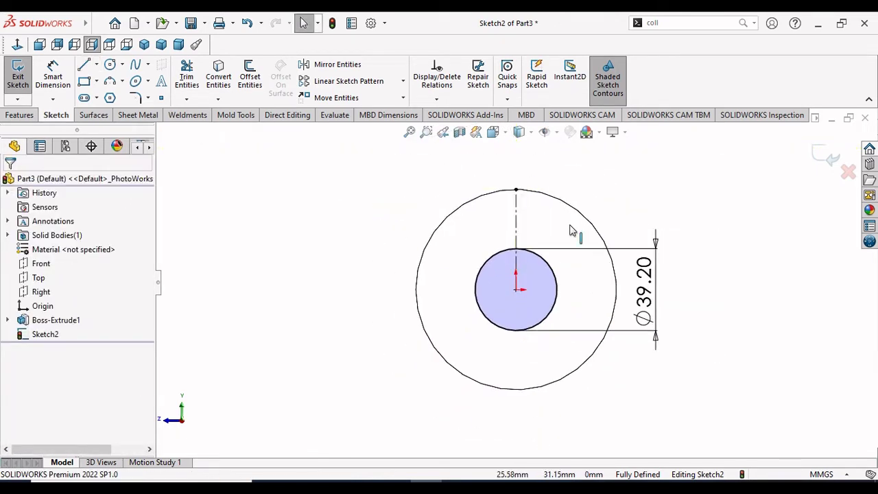
scroll(574, 231, down, 1)
click(542, 275)
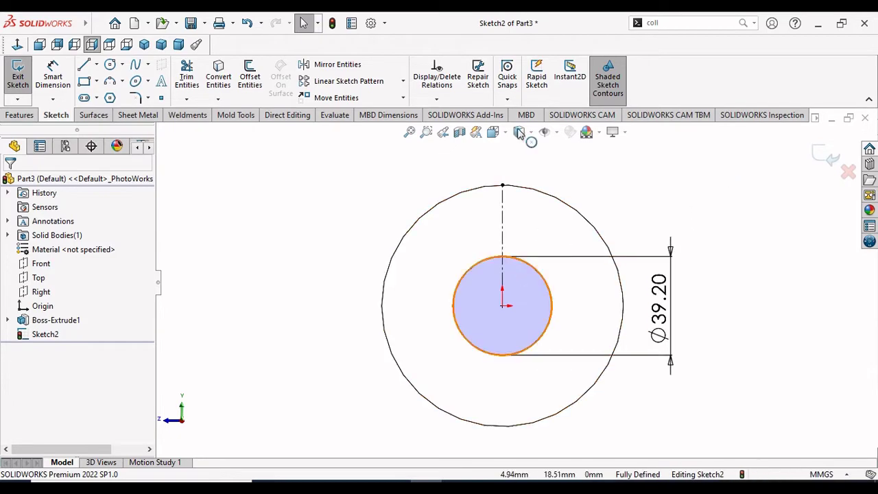
Set the drafting standard to ANSI and raise shaded image quality toward High (0.04183604 mm deviation)
click(370, 23)
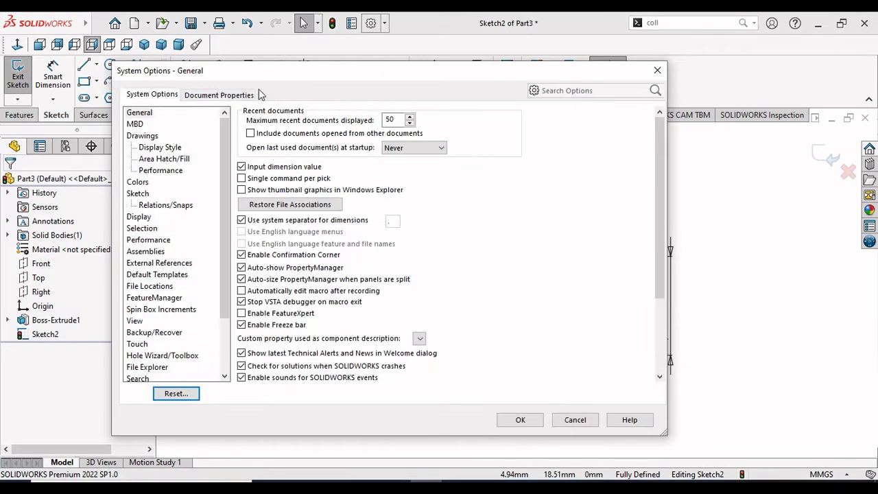
click(234, 98)
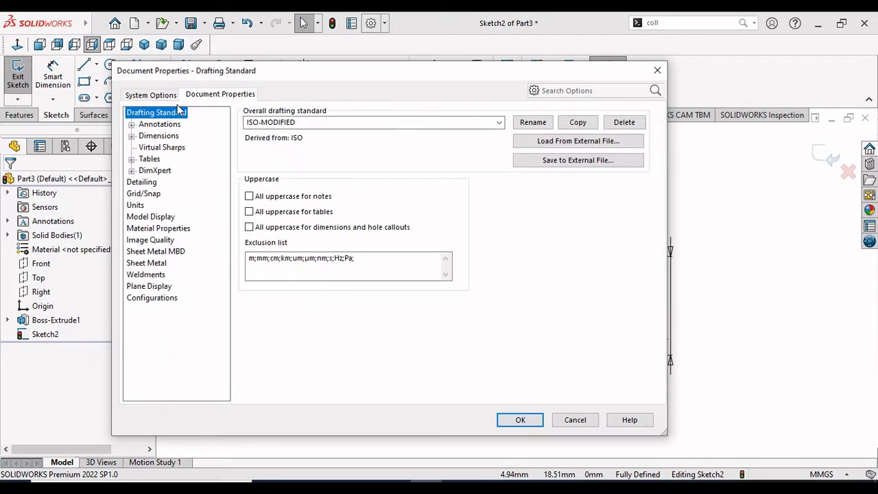
click(500, 125)
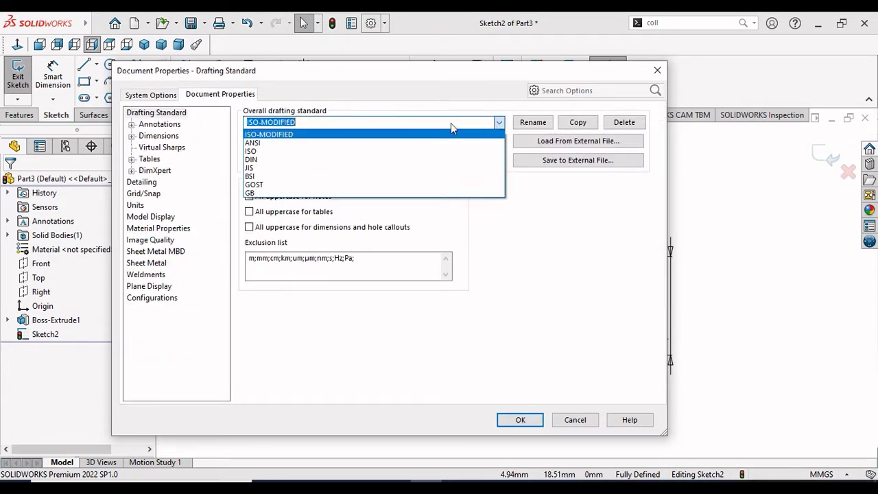
click(254, 143)
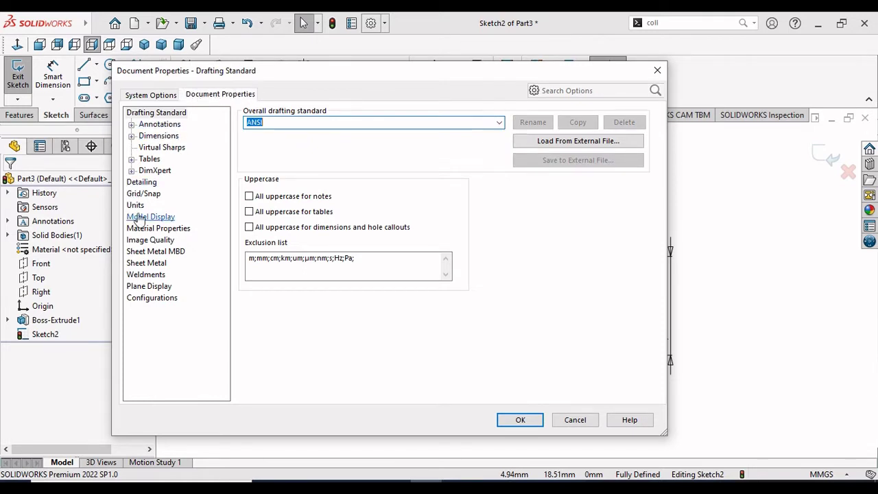
click(154, 240)
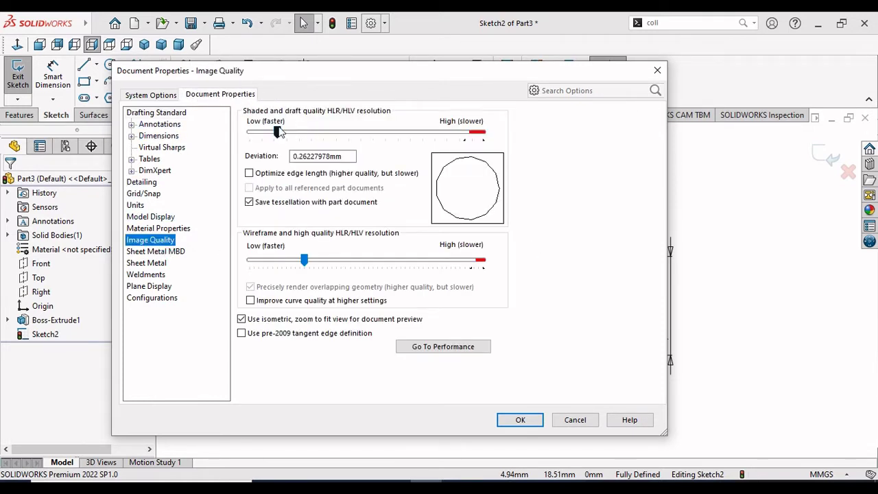
drag(279, 132, 464, 132)
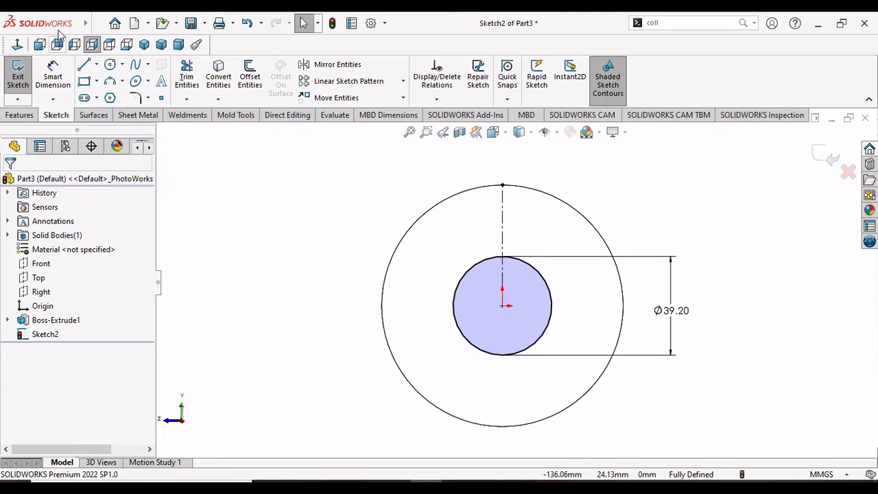
Draw a slanted line from the outer circle down to the inner circle, left of the centerline
key(l)
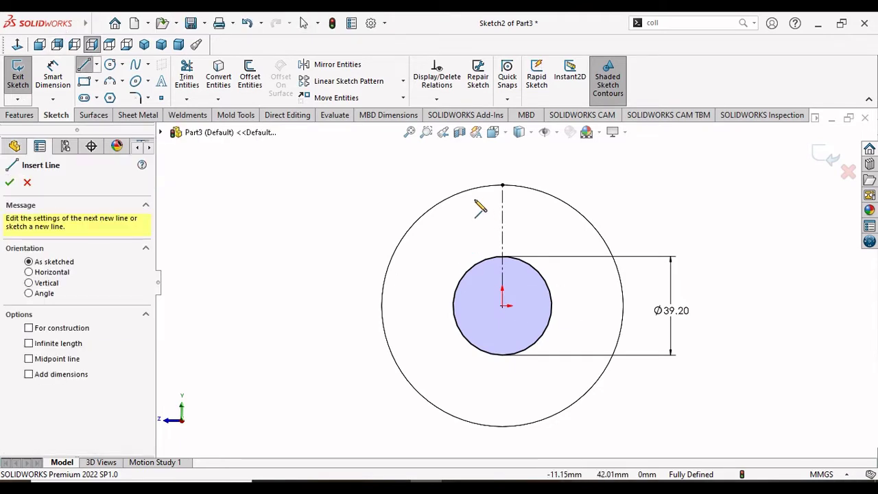
click(450, 197)
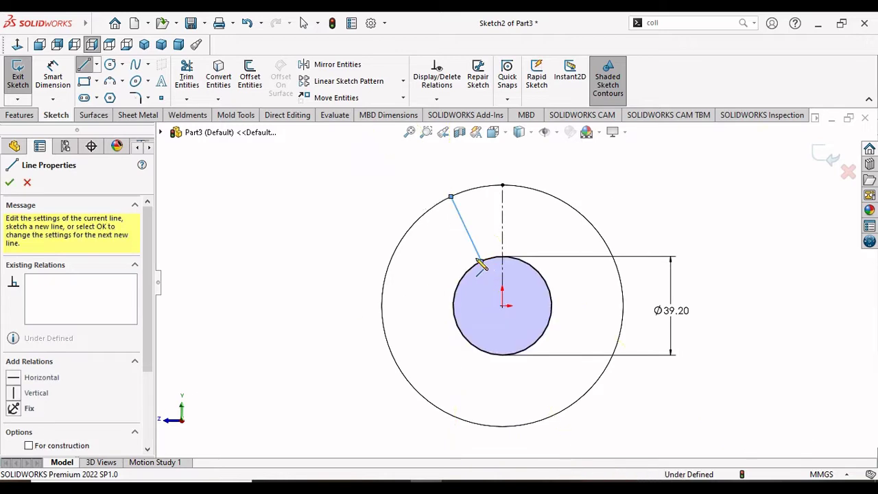
right_click(431, 214)
click(431, 213)
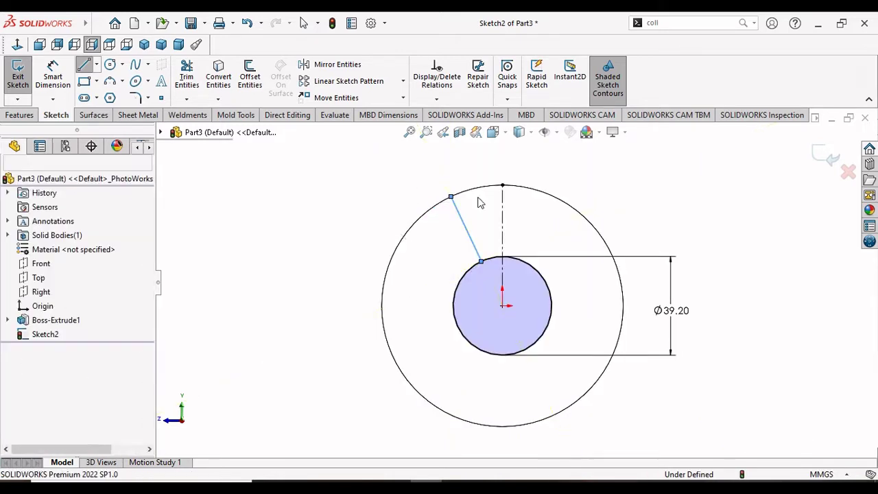
click(51, 79)
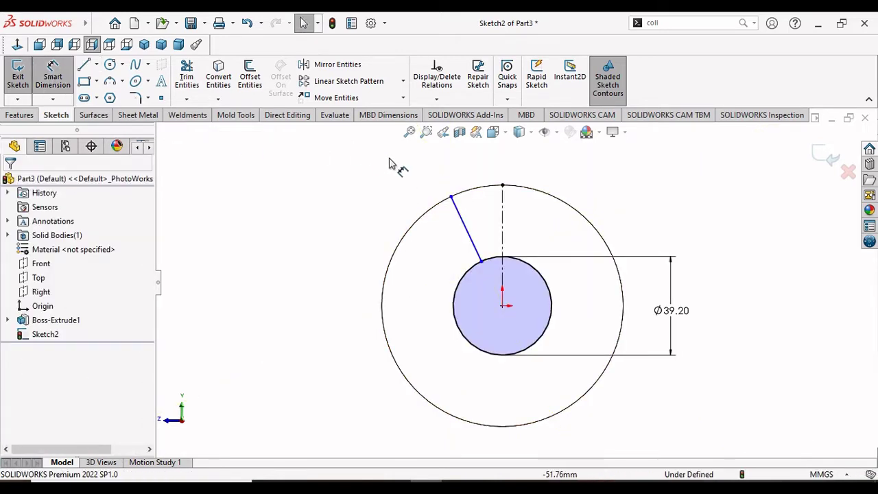
Dimension the jaw line's outer endpoint 17.00 mm (34/2) from the vertical centerline
click(451, 198)
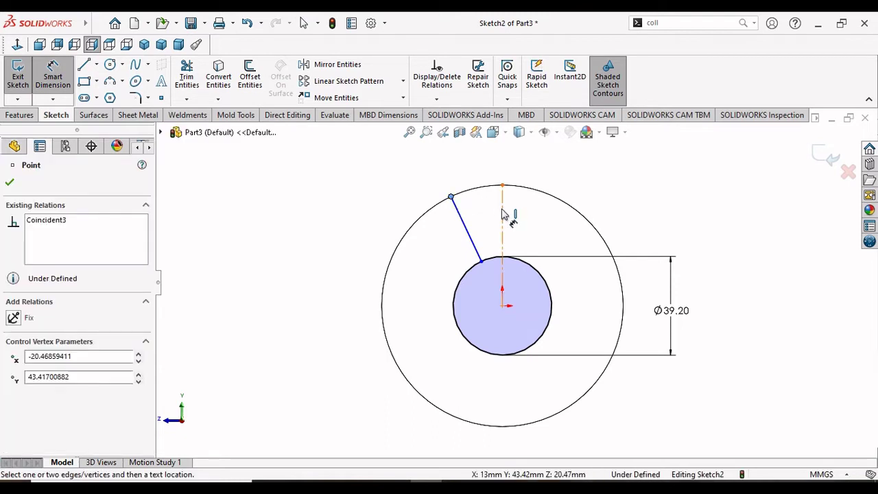
click(503, 217)
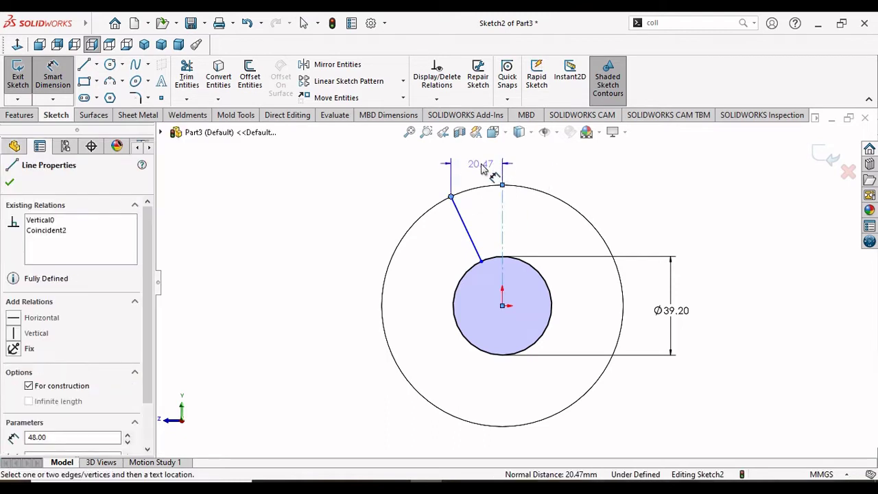
click(478, 168)
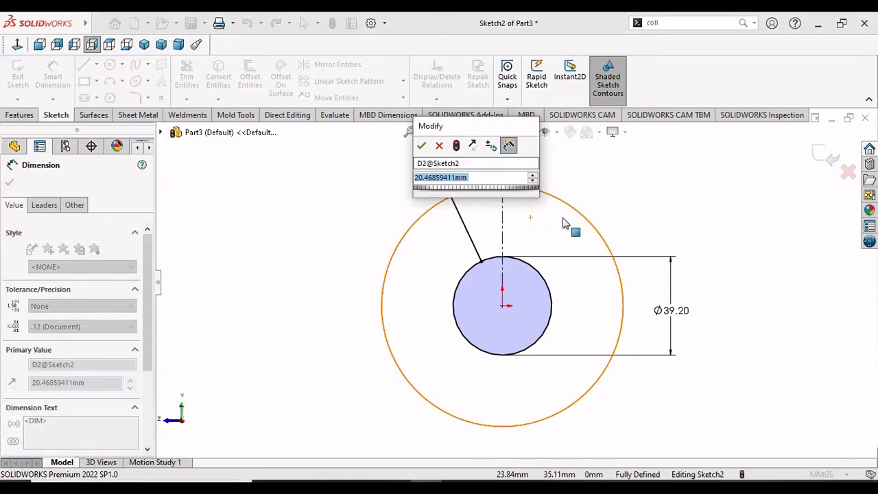
text(34)
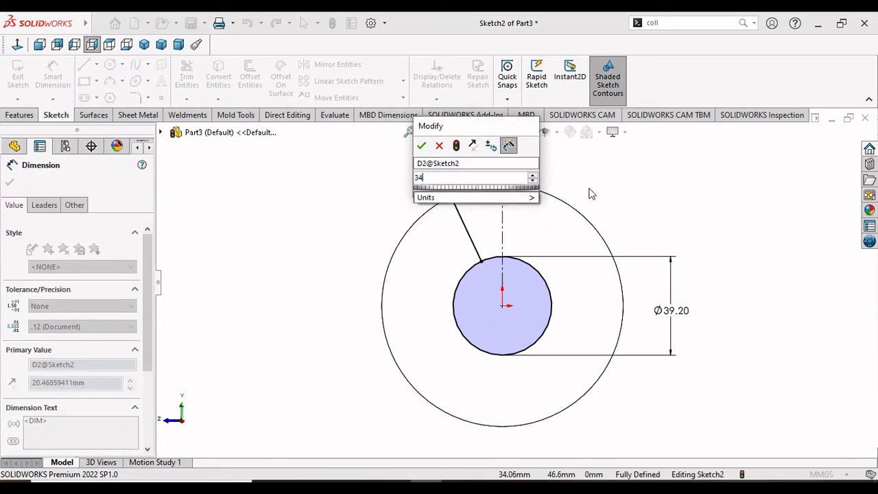
text(/2)
key(Return)
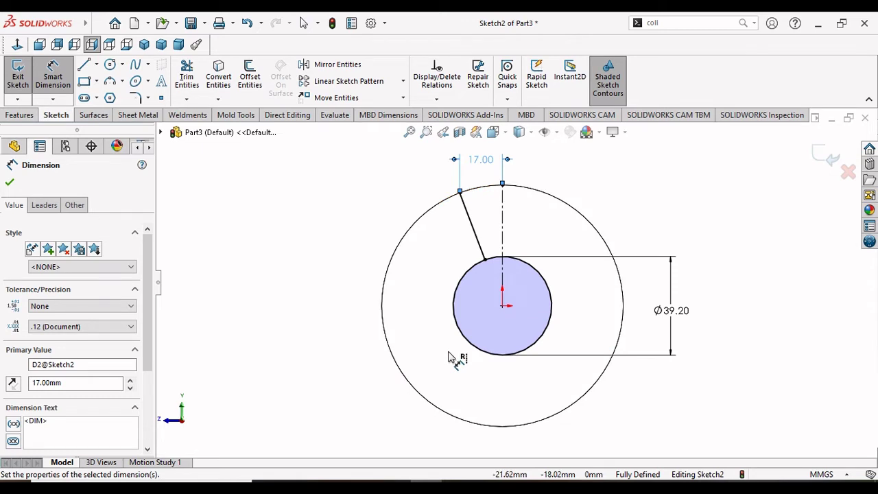
click(485, 262)
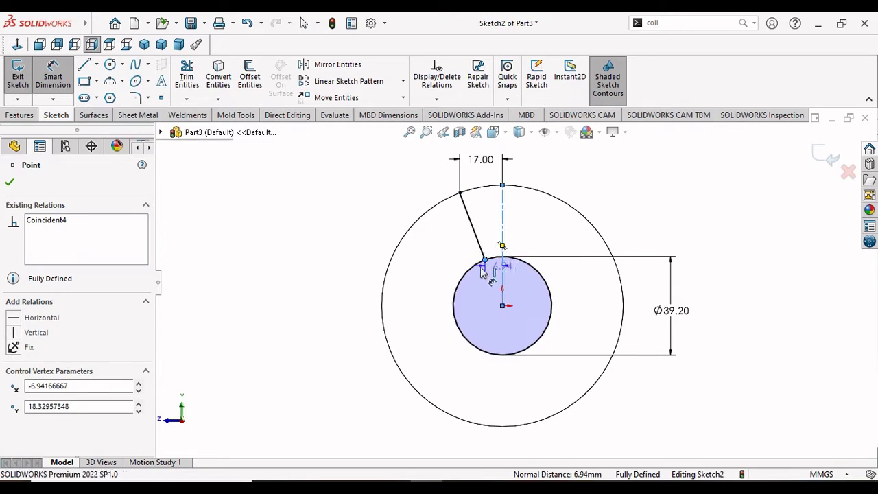
Add a driven 6.94 mm dimension from the jaw line's inner endpoint to the centerline
click(502, 268)
click(443, 266)
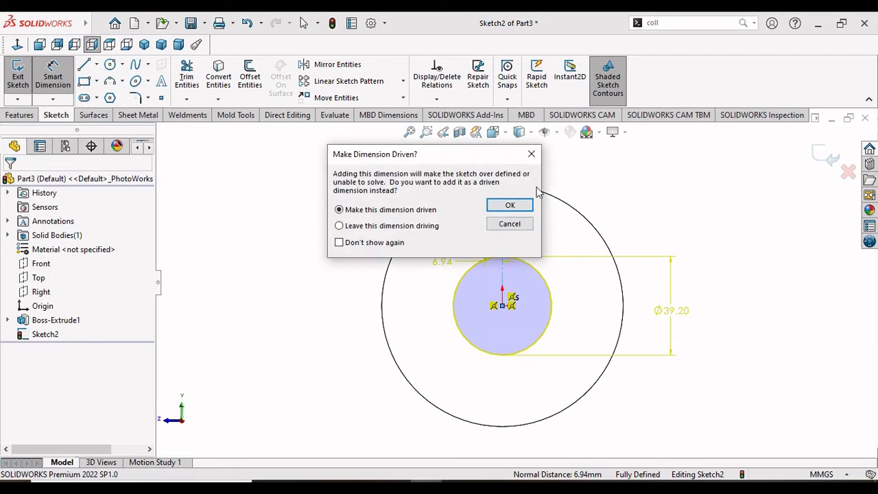
click(508, 204)
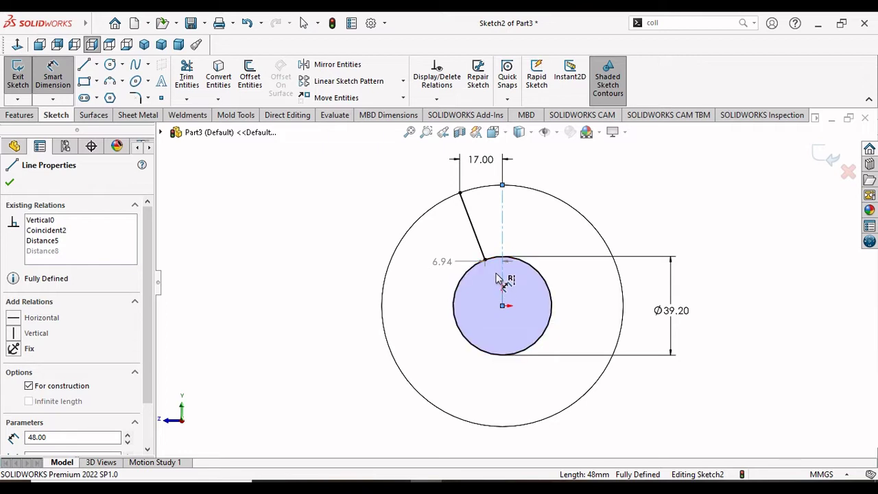
scroll(502, 274, down, 1)
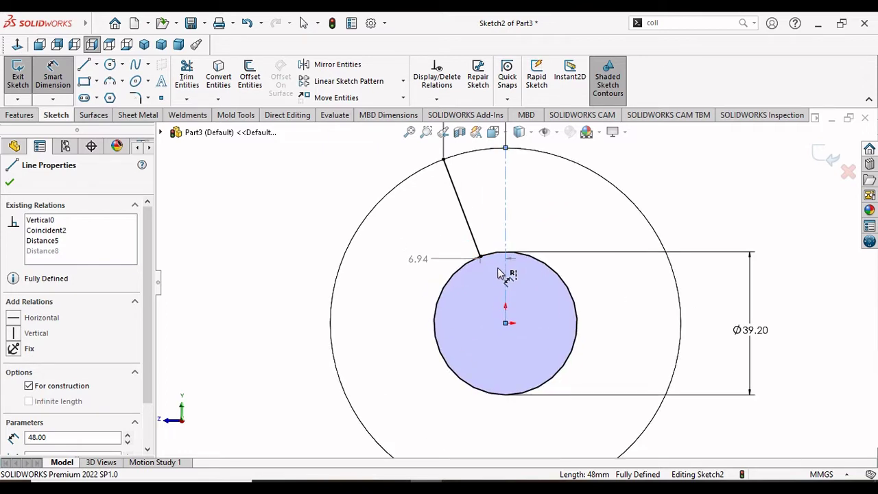
scroll(490, 269, down, 1)
Try editing the 6.94 dimension, dismiss the driven-dimension warning, and close the Dimension panel
click(404, 259)
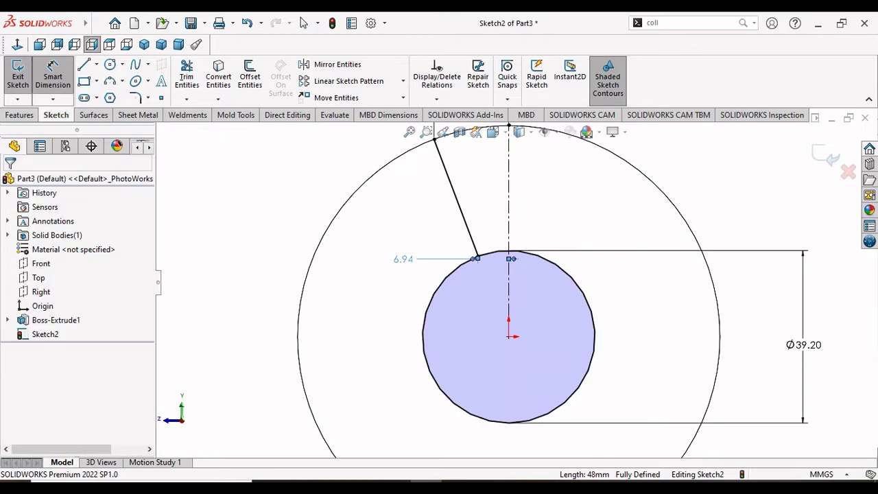
double_click(405, 260)
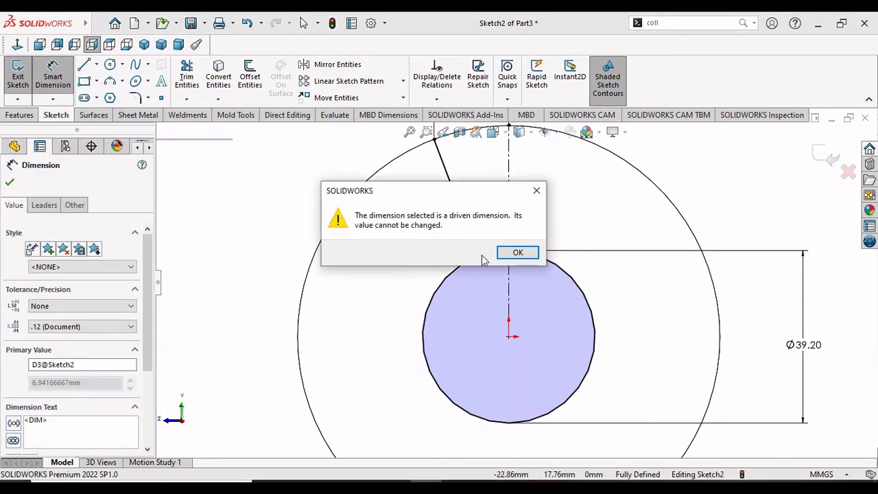
click(516, 252)
scroll(488, 251, up, 2)
scroll(506, 248, down, 1)
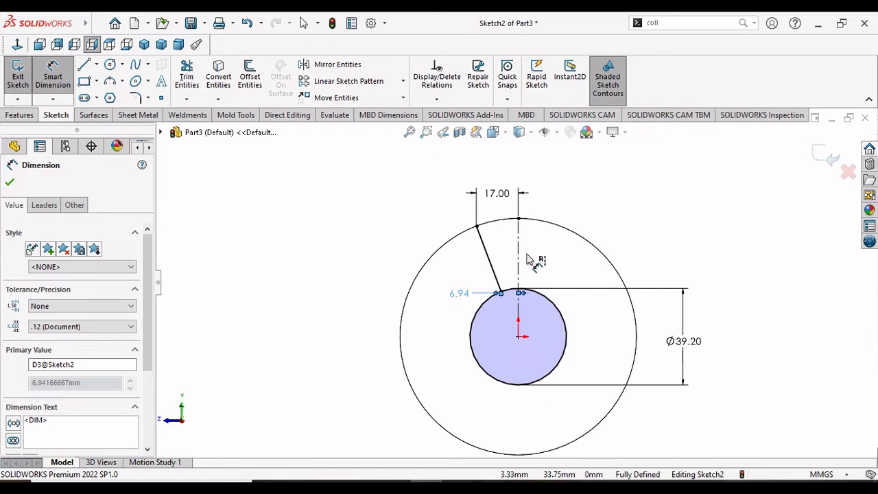
scroll(526, 259, down, 1)
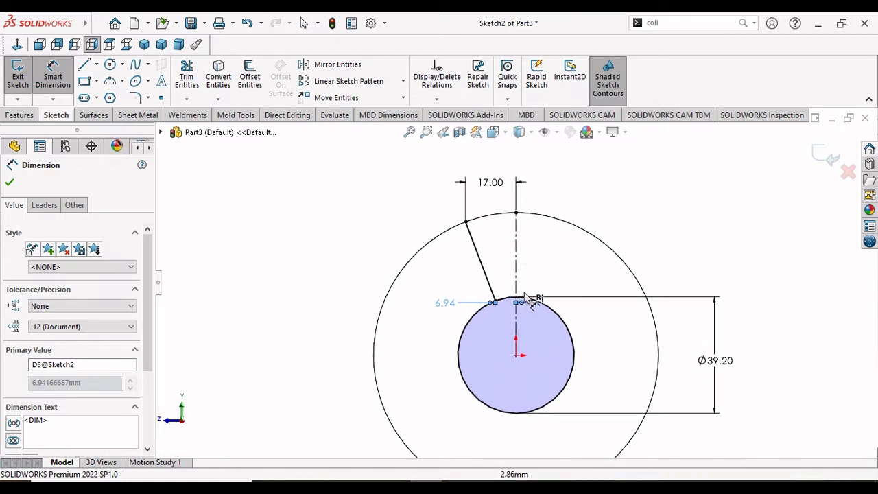
scroll(517, 303, down, 3)
scroll(507, 305, down, 1)
scroll(503, 305, down, 1)
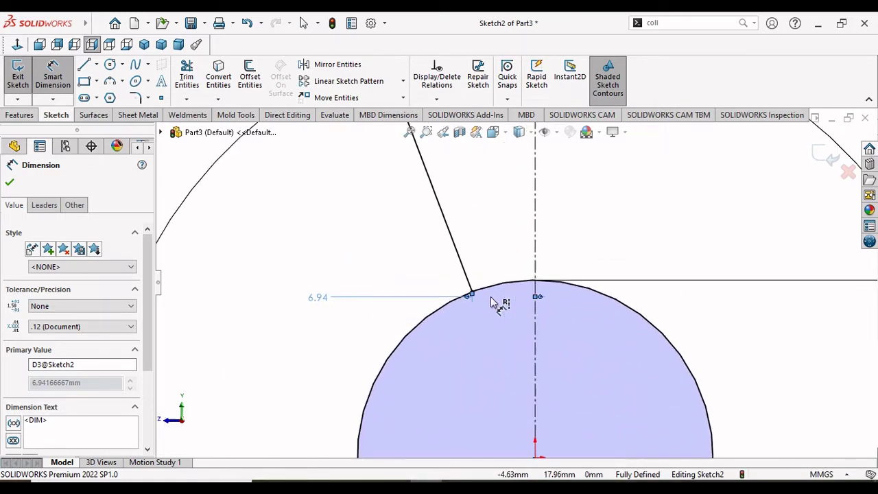
scroll(476, 302, up, 1)
scroll(477, 302, up, 2)
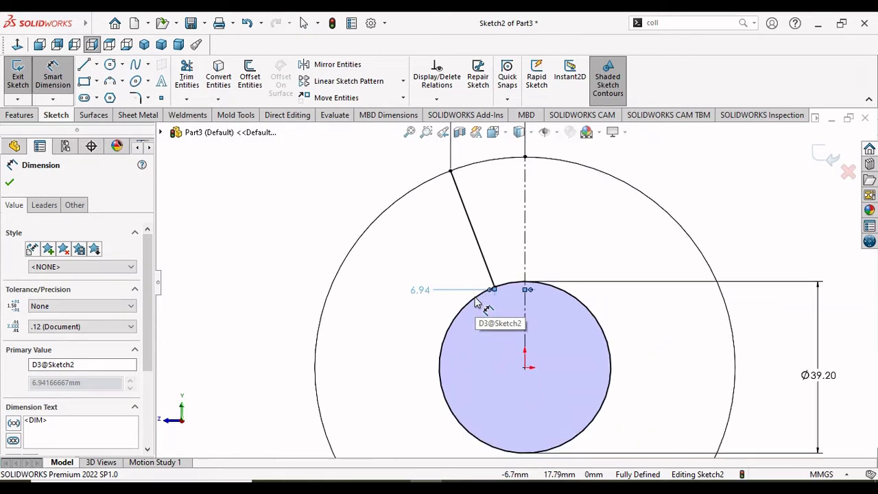
scroll(476, 302, up, 1)
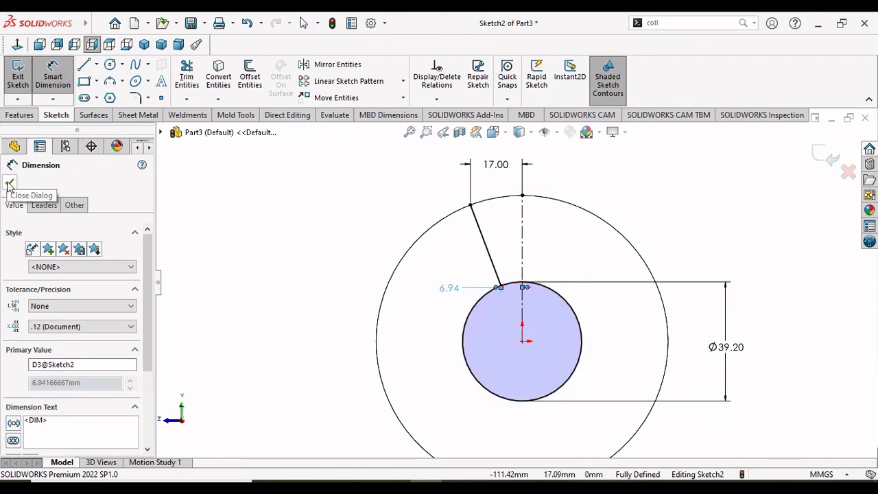
click(9, 185)
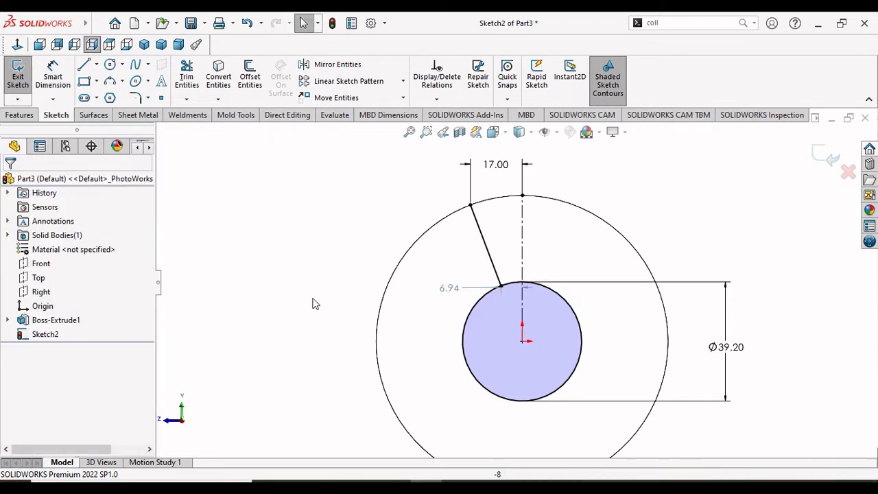
Mirror the slanted jaw line about the vertical centreline (Line1), removing the wrongly added centreline
click(404, 262)
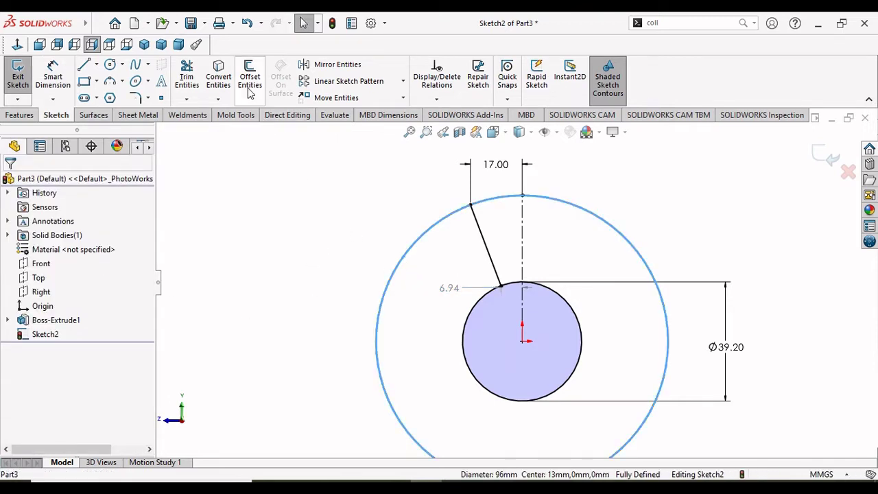
click(231, 164)
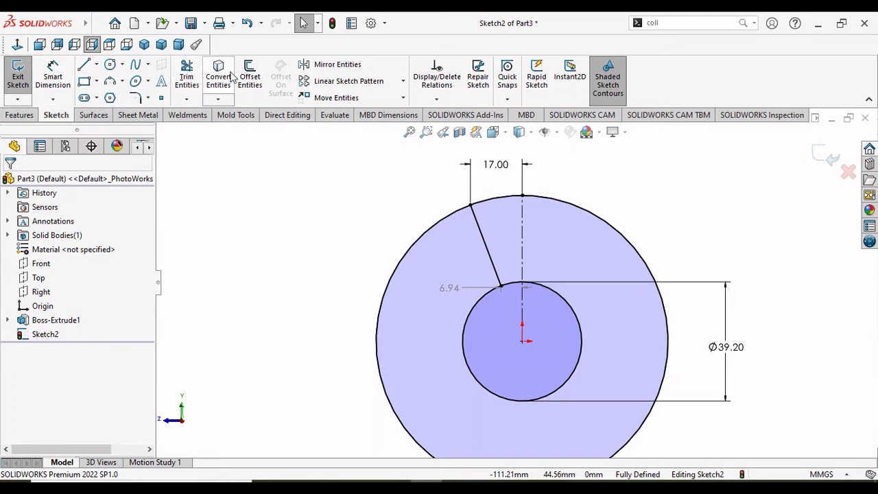
click(315, 64)
click(489, 252)
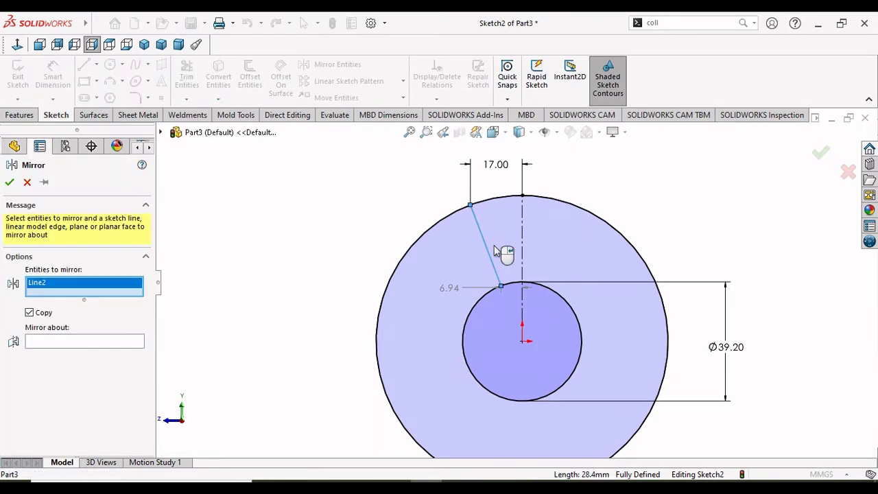
click(522, 245)
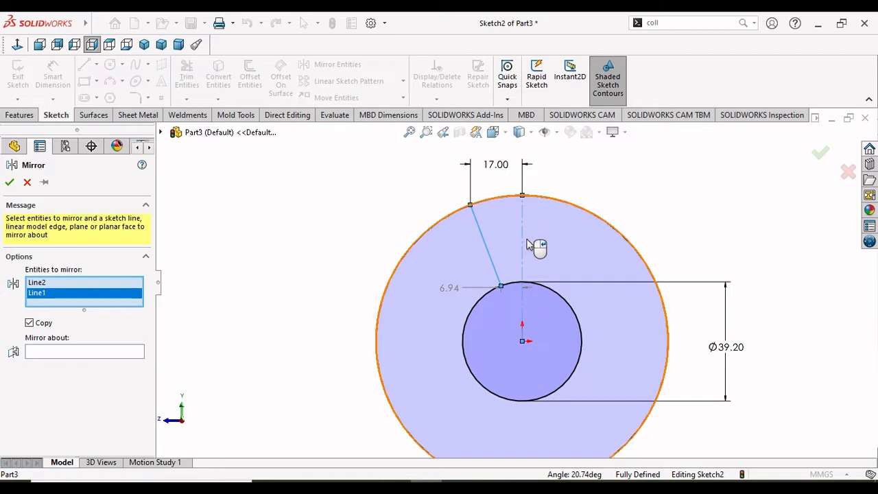
right_click(84, 296)
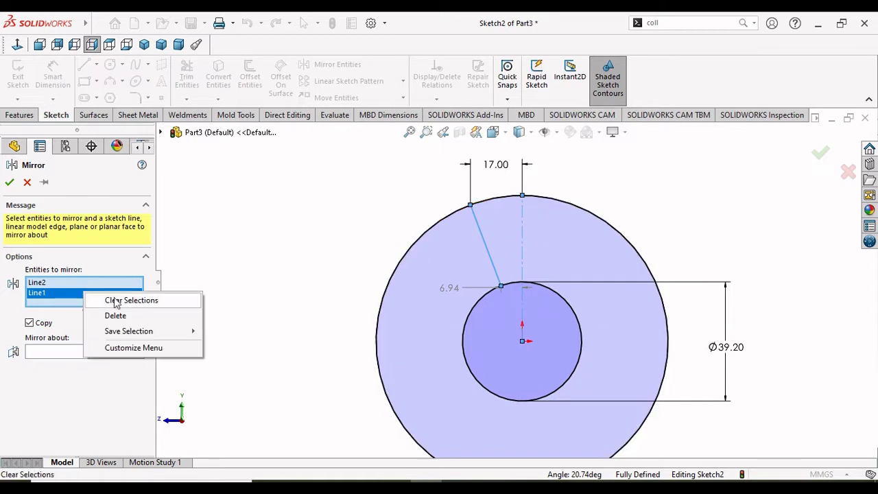
click(117, 317)
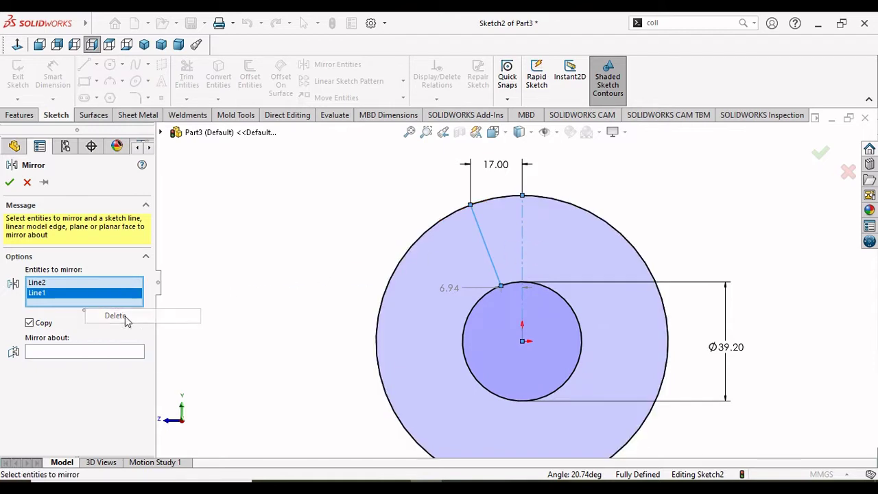
click(76, 341)
click(521, 235)
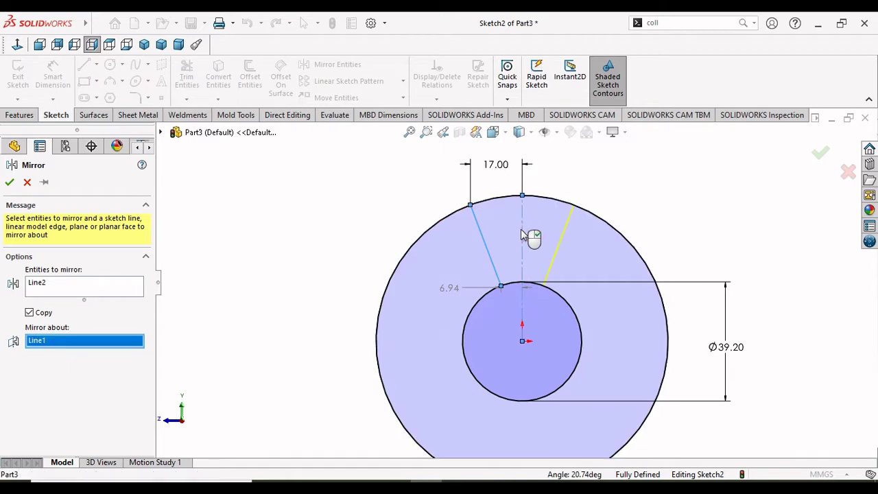
click(10, 181)
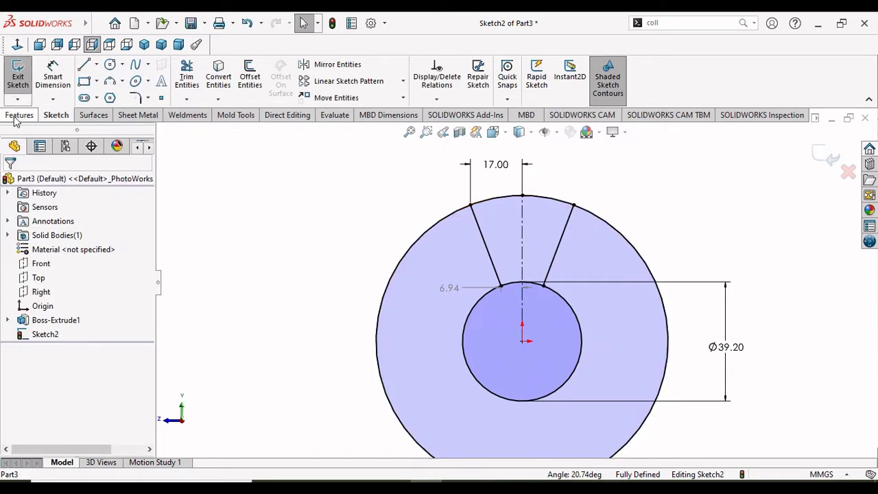
Power-trim the unwanted circle arcs, leaving only the wedge between the two slanted lines
click(186, 74)
drag(391, 243, 472, 342)
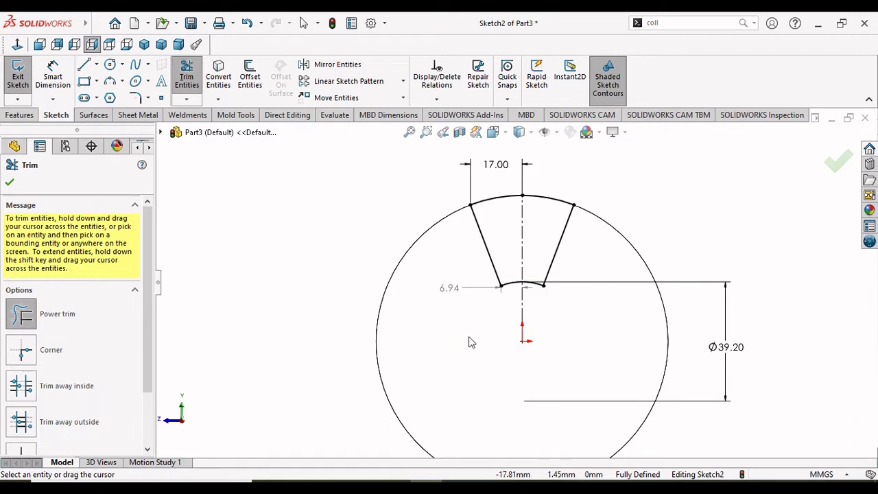
scroll(511, 237, up, 2)
scroll(511, 260, down, 1)
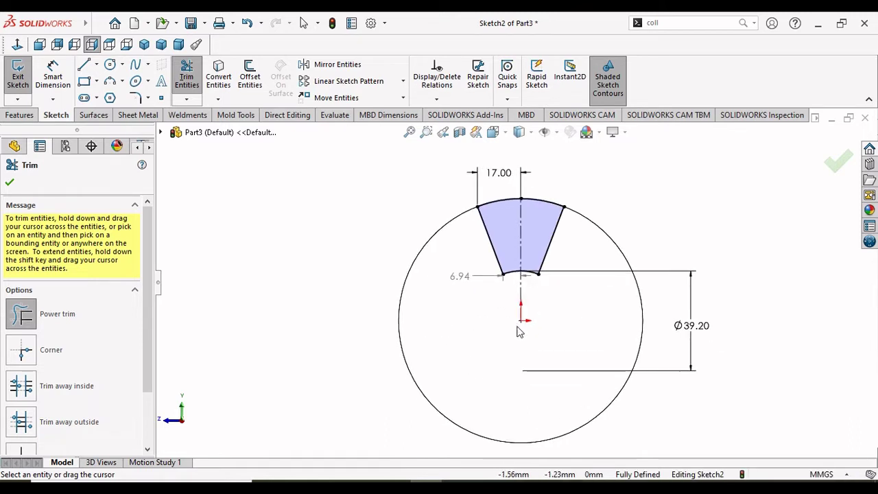
click(9, 184)
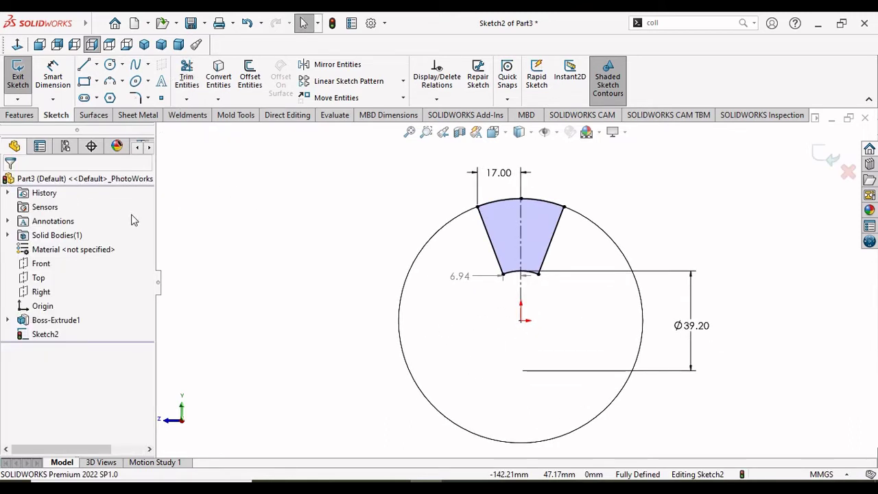
click(17, 115)
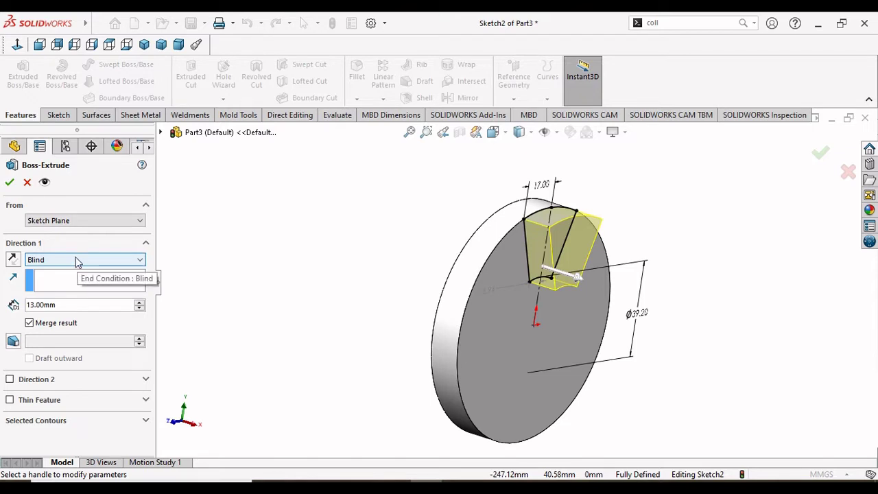
Change the jaw extrusion's blind depth from 13 mm to 24 mm and accept it
double_click(66, 306)
text(24)
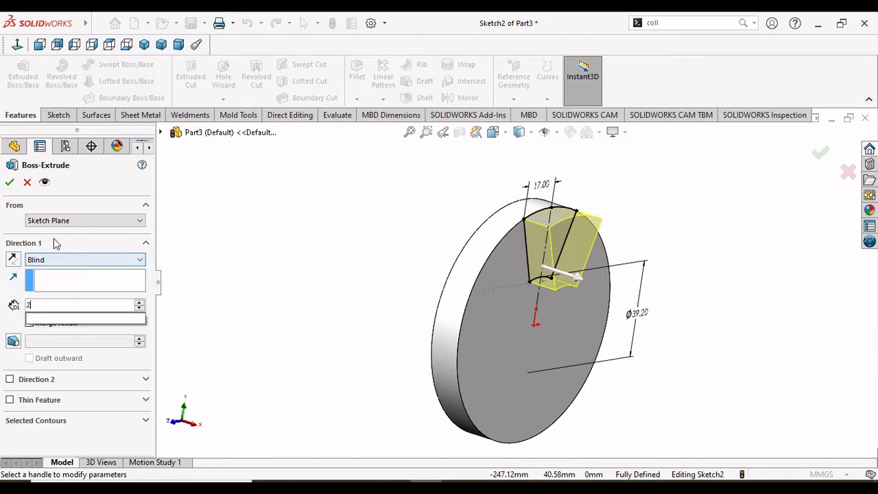
key(Return)
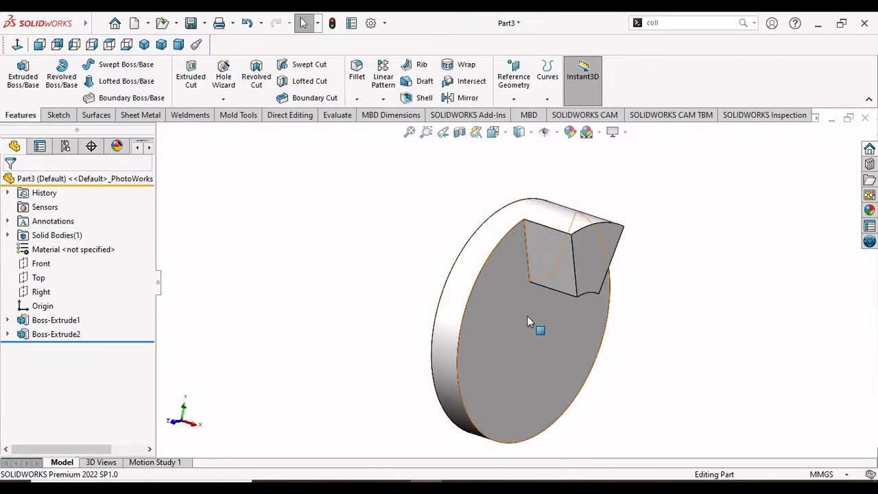
key(f)
mouse_move(622, 314)
middle_down()
mouse_move(592, 336)
mouse_move(610, 298)
mouse_move(560, 272)
mouse_move(568, 266)
mouse_move(611, 309)
mouse_move(603, 305)
middle_up()
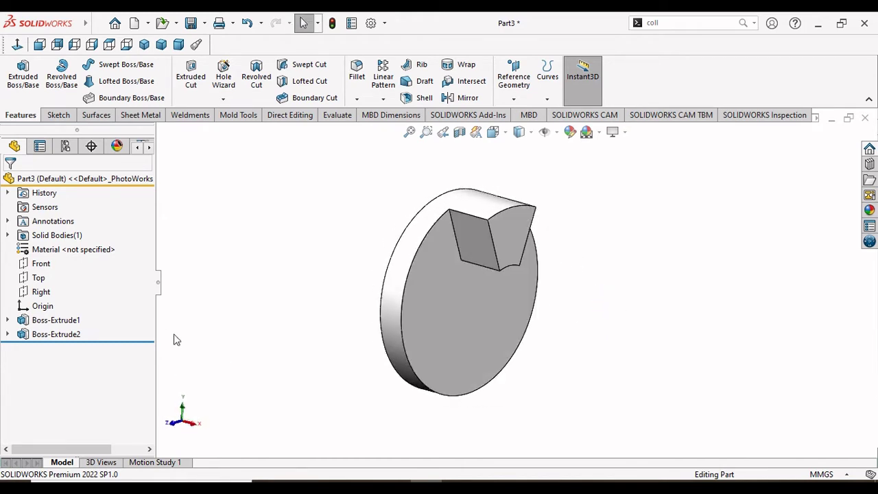
Circular-pattern Boss-Extrude2 into 3 instances over 360° around the disc's cylindrical face
click(382, 99)
click(405, 129)
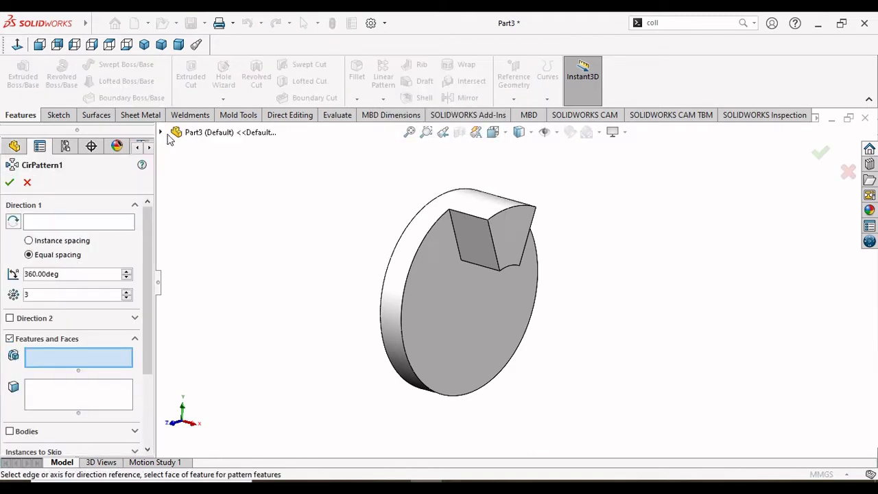
click(162, 133)
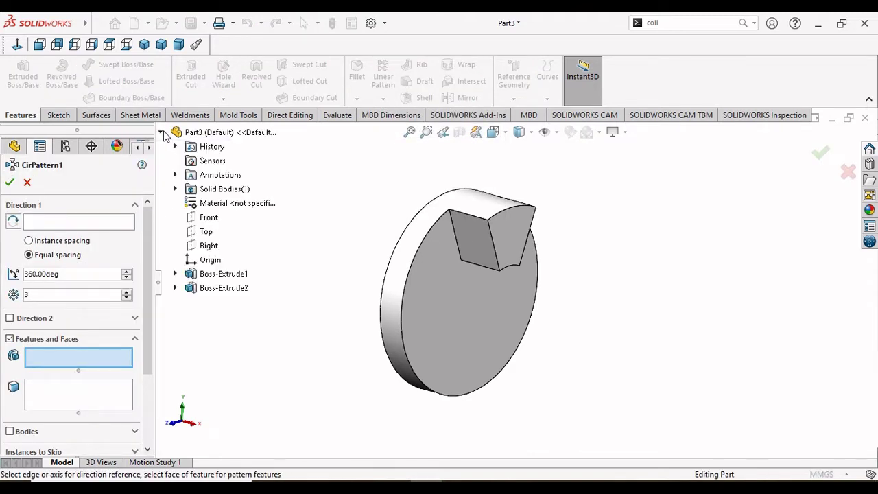
click(220, 287)
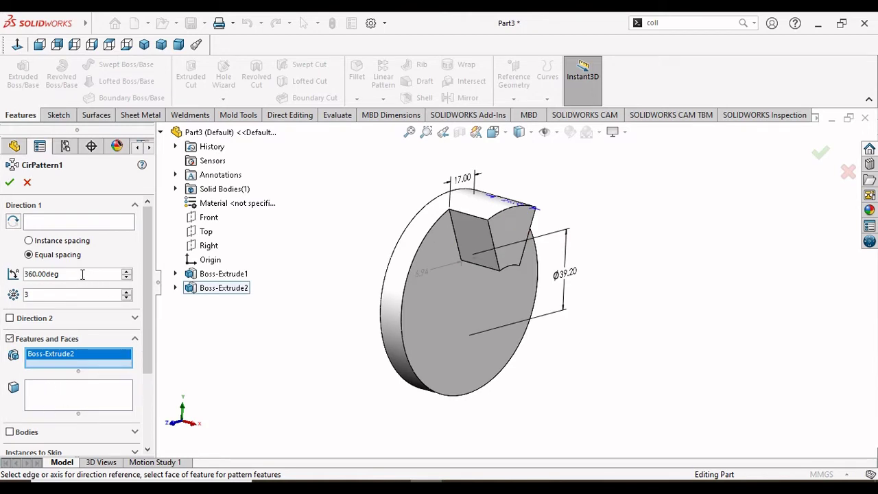
click(49, 222)
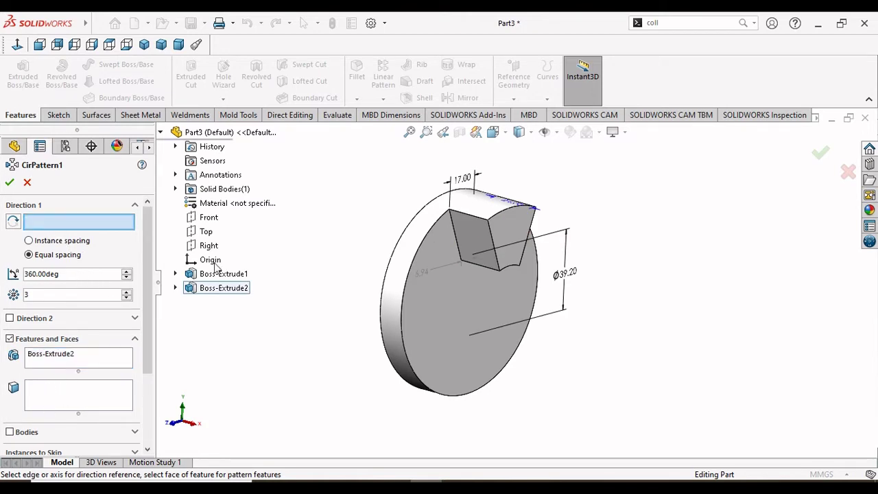
click(397, 271)
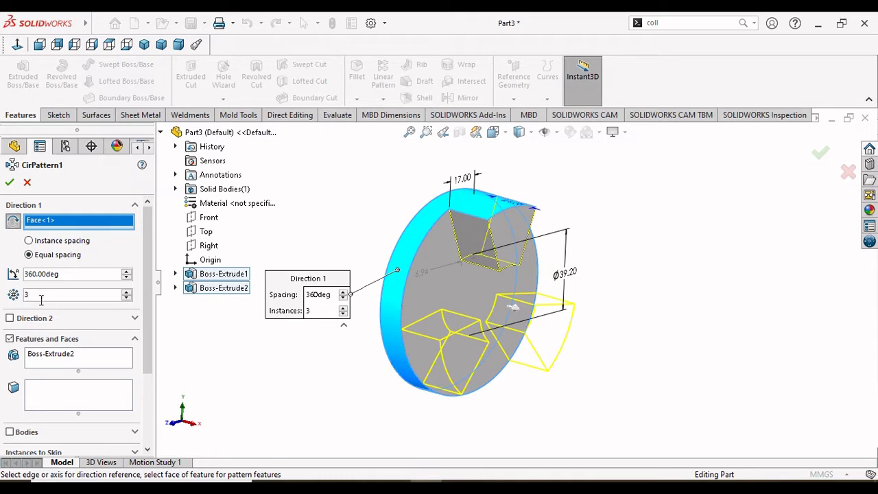
click(10, 182)
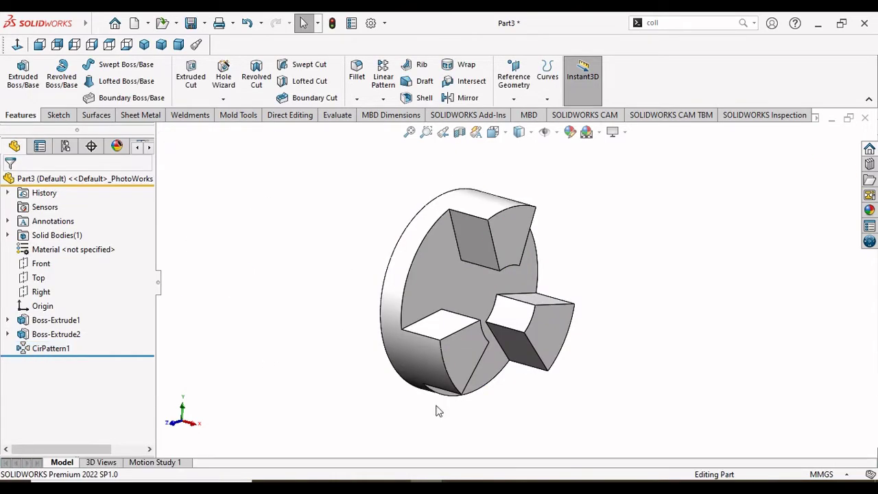
mouse_move(615, 364)
middle_down()
mouse_move(563, 304)
mouse_move(613, 364)
mouse_move(669, 353)
mouse_move(462, 320)
middle_up()
Start a sketch on the disc's flat face and draw a circle centred on the origin
click(469, 315)
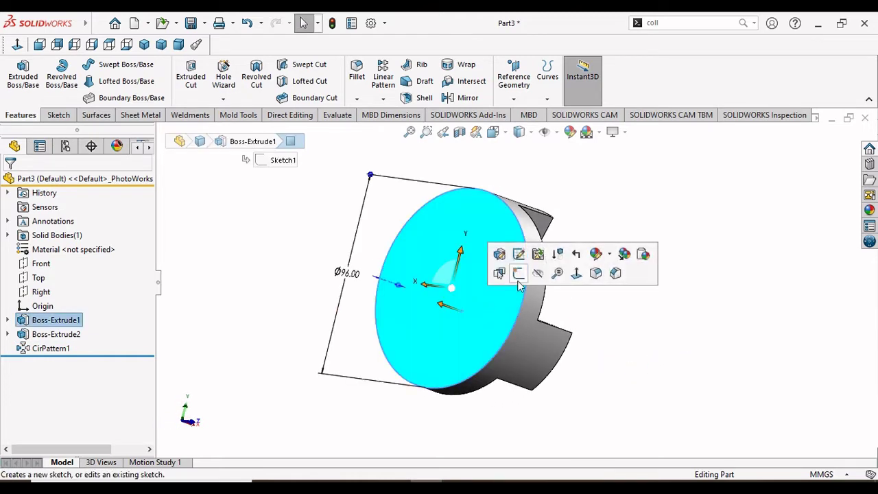
click(498, 272)
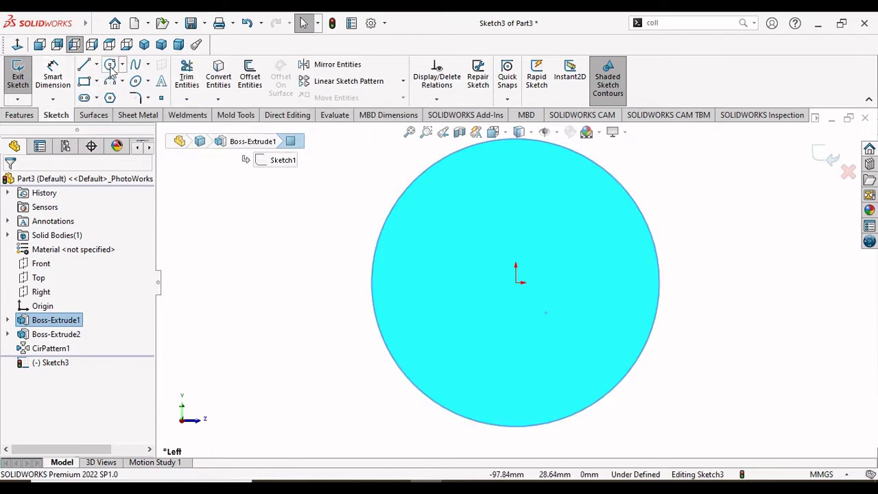
click(110, 64)
click(516, 282)
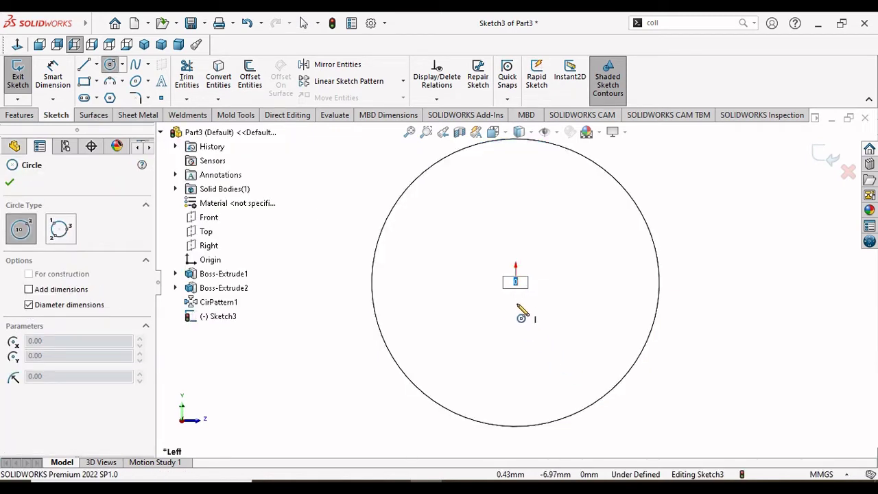
key(Escape)
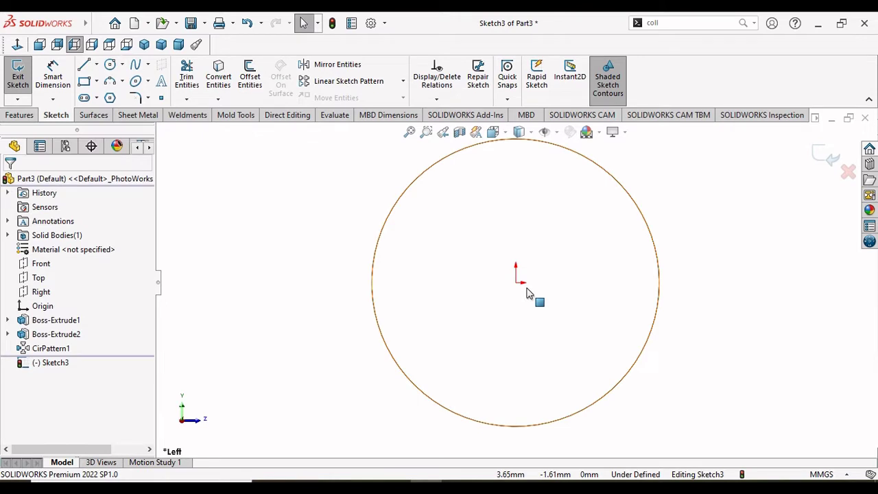
click(110, 64)
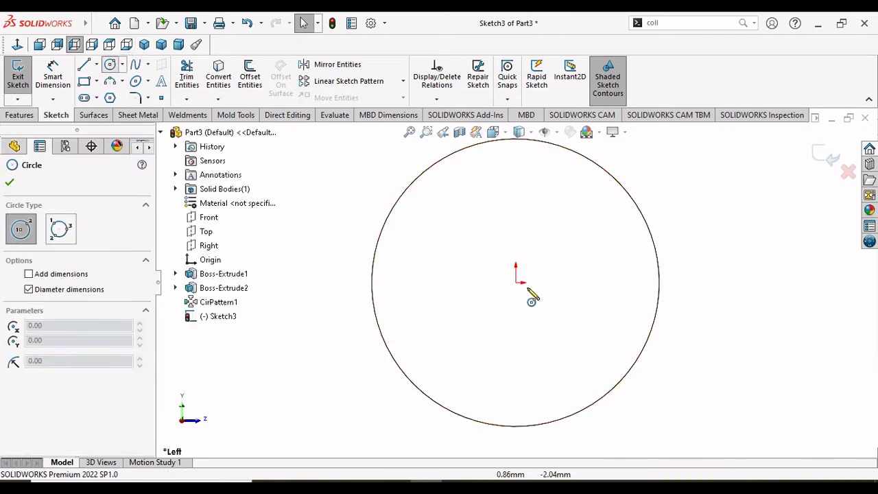
click(516, 282)
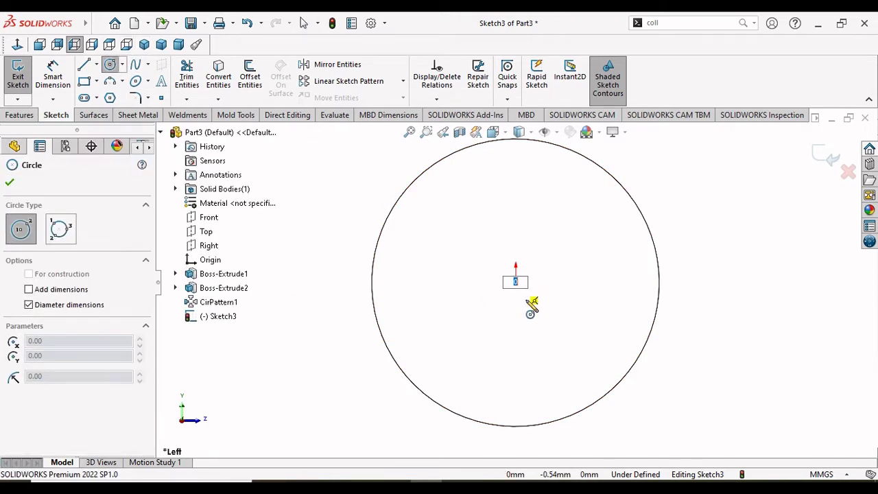
click(569, 363)
right_click(686, 352)
click(687, 352)
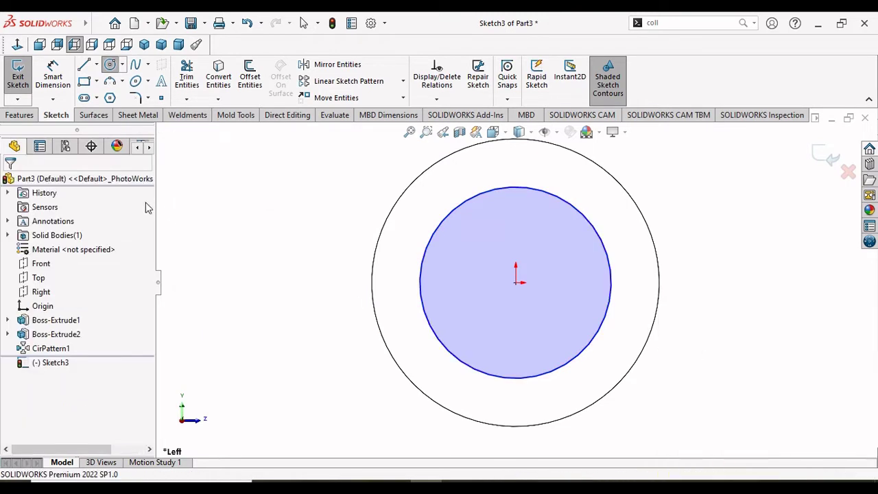
Dimension the inner circle's diameter to 80 mm
click(53, 76)
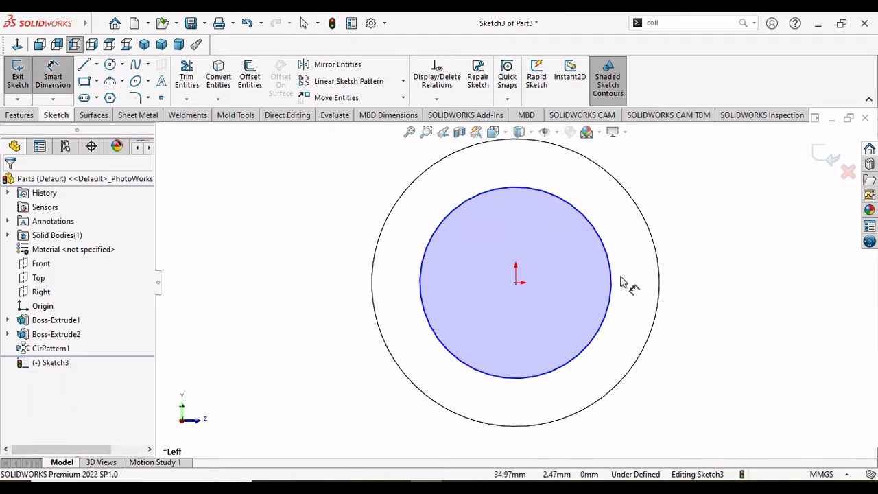
click(636, 297)
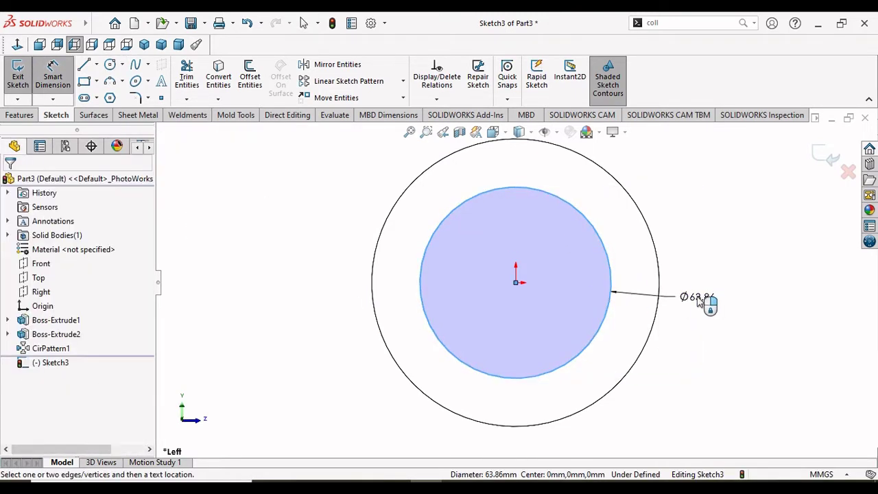
click(713, 276)
text(80)
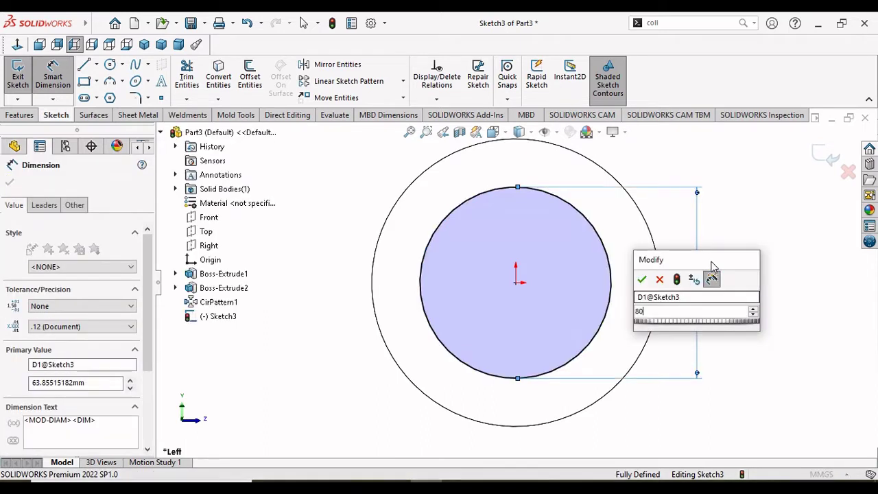
key(Return)
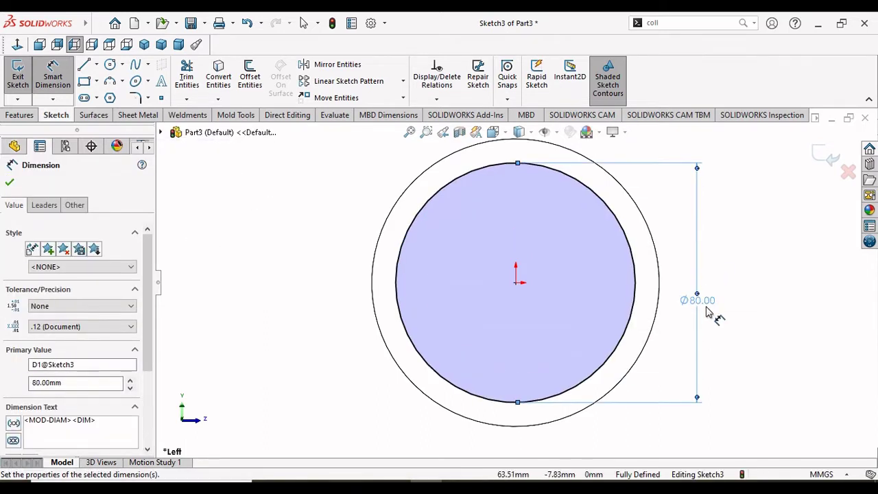
drag(707, 309, 712, 282)
click(710, 283)
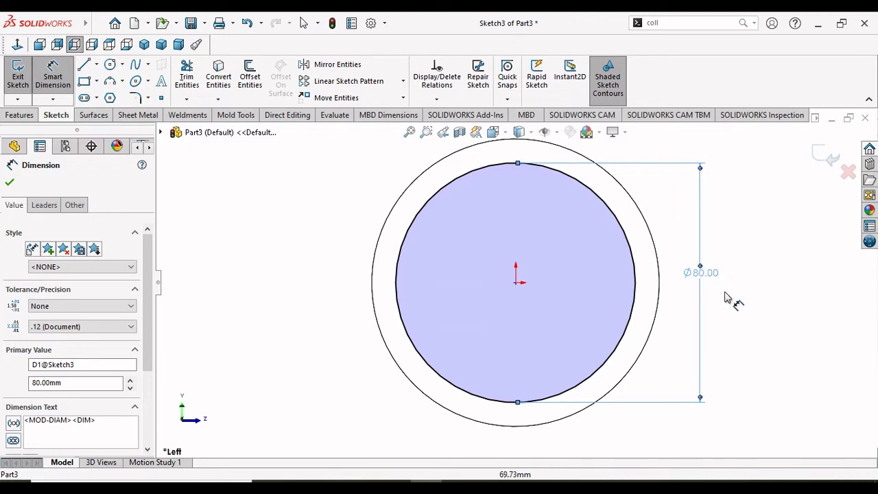
key(Escape)
Extrude the 80 mm circle 33 mm blind, creating Boss-Extrude3
click(19, 115)
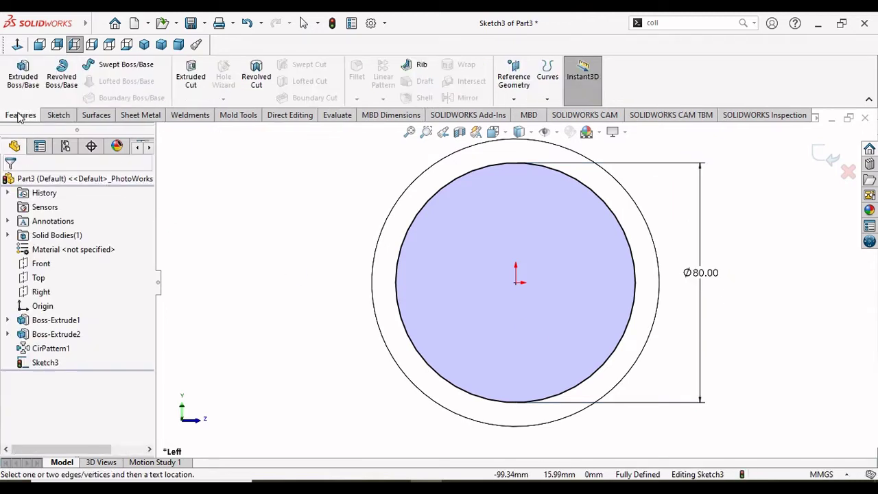
click(23, 73)
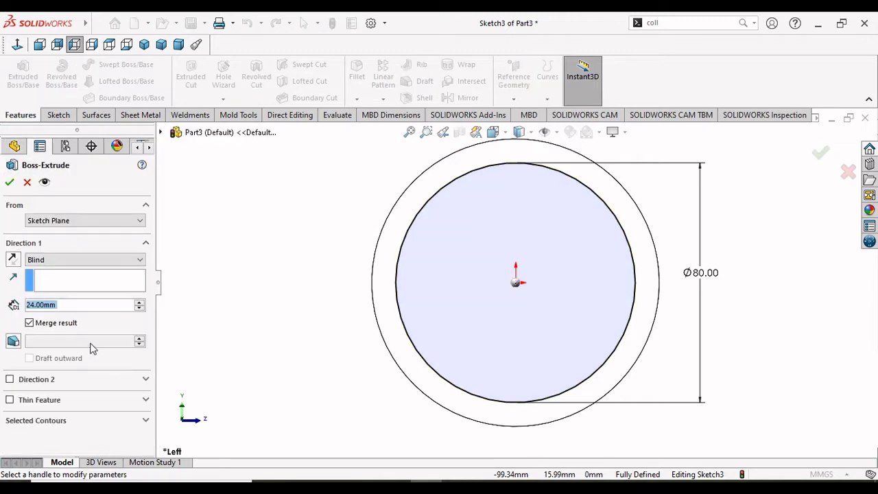
text(33)
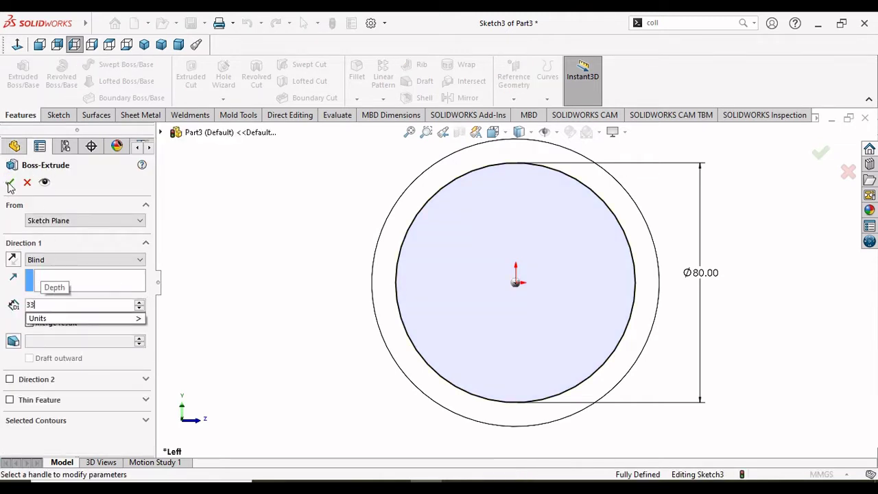
key(Return)
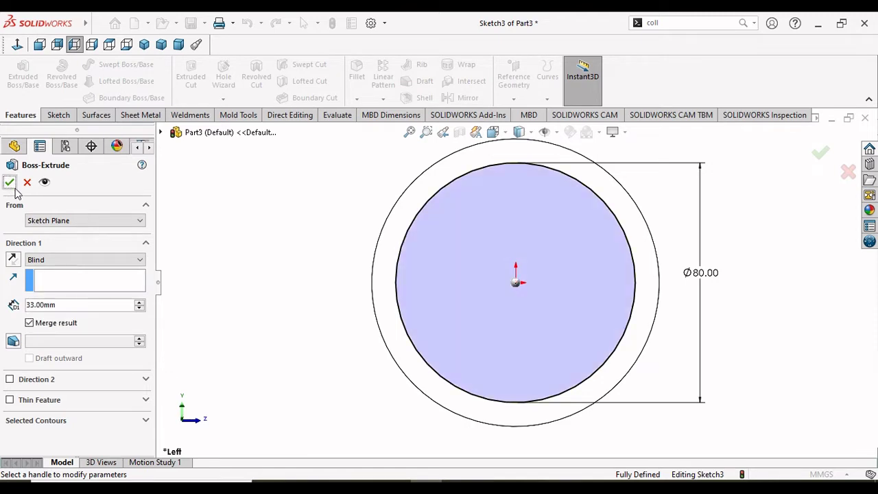
click(9, 183)
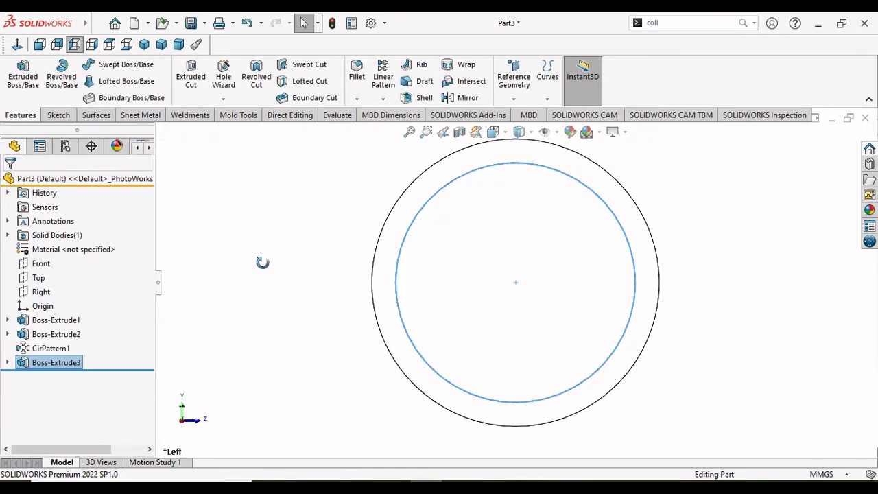
middle_drag(261, 261, 228, 277)
scroll(439, 334, down, 2)
click(500, 231)
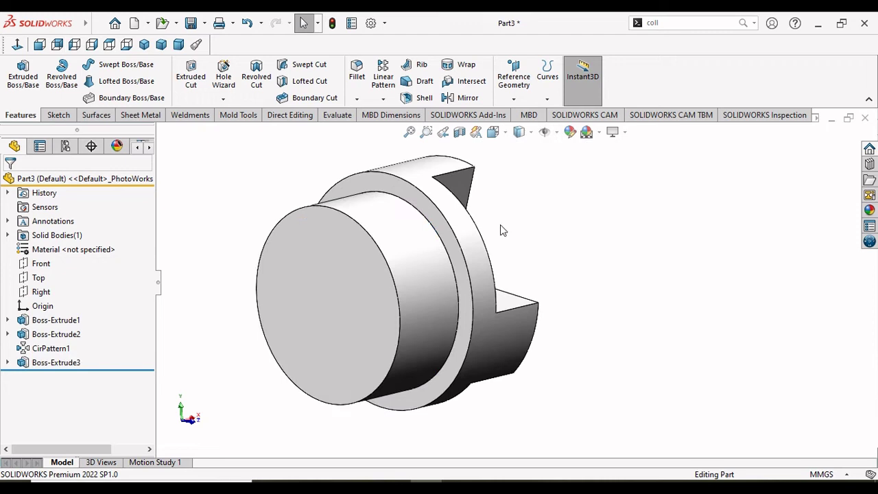
Chamfer the disc's outer edge and the boss's front edge by 1 mm at 45°
click(458, 245)
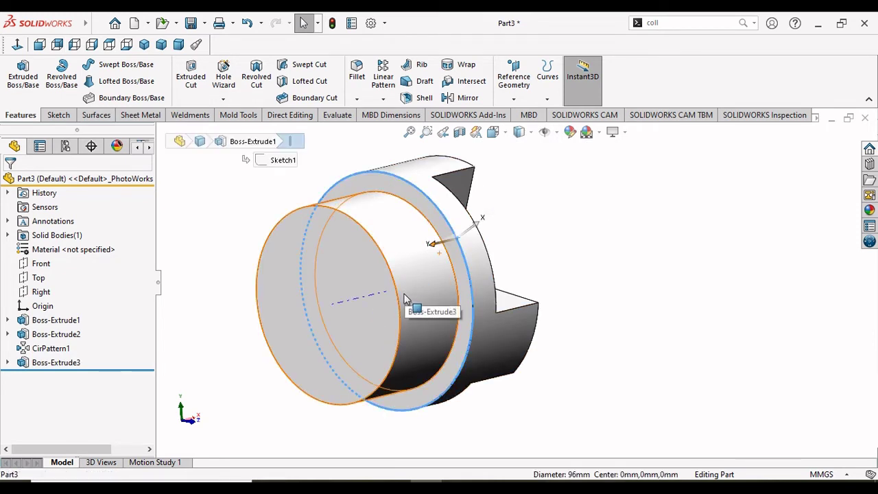
ctrl+click(396, 302)
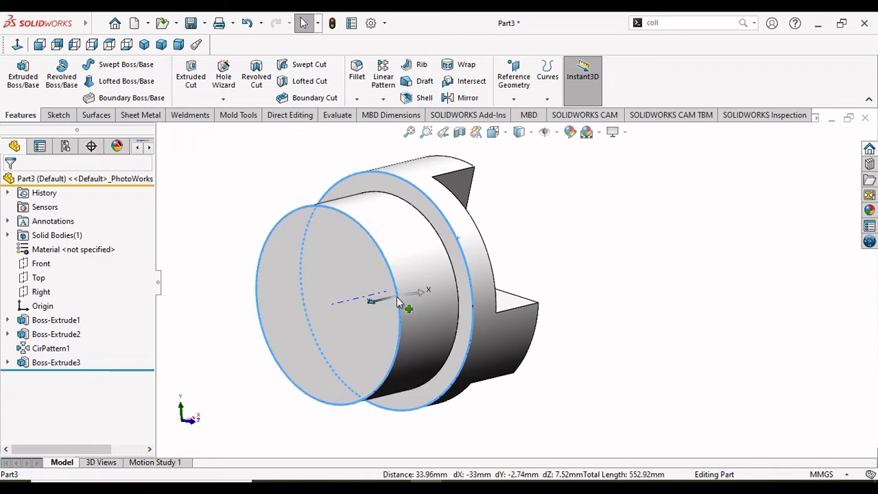
click(356, 100)
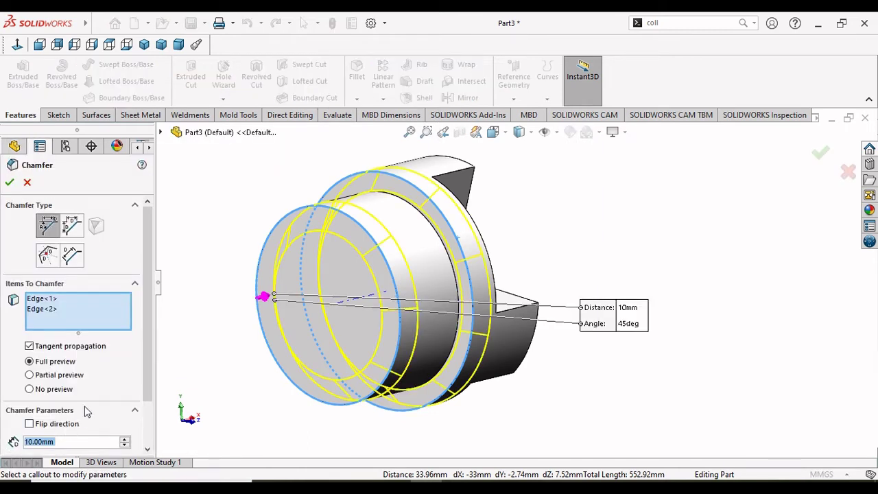
text(1)
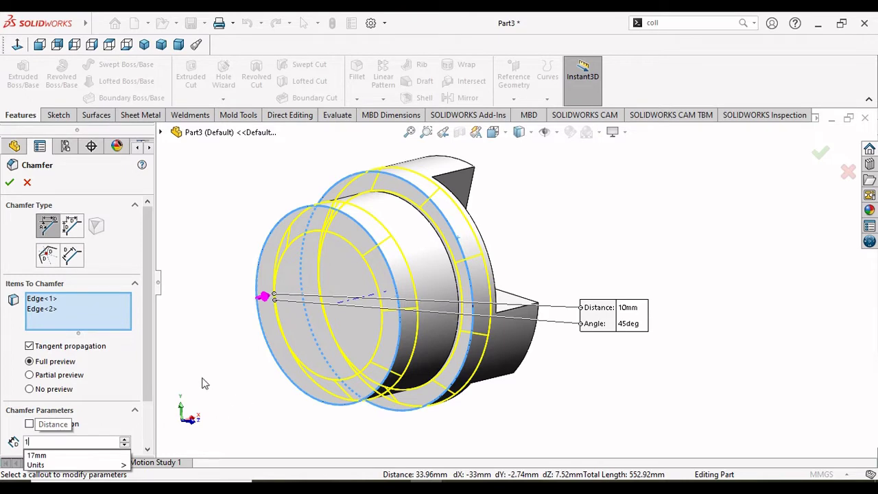
key(Return)
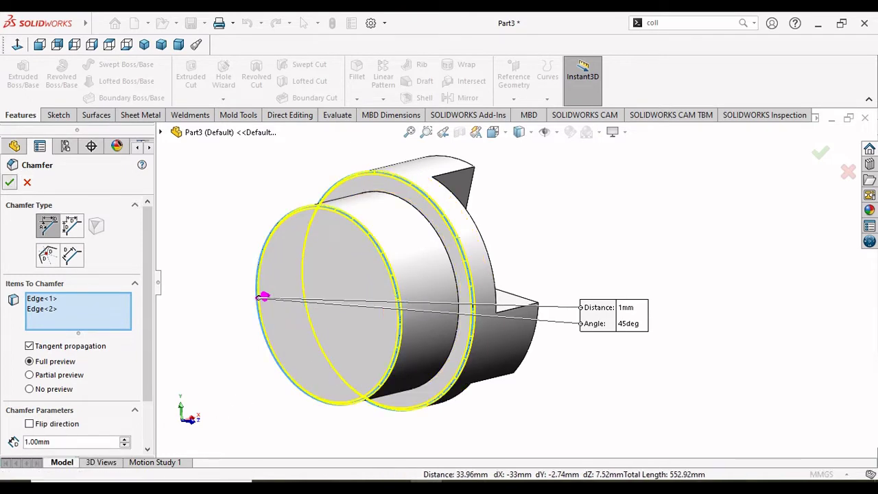
click(10, 183)
mouse_move(633, 242)
middle_down()
mouse_move(533, 308)
mouse_move(546, 350)
middle_up()
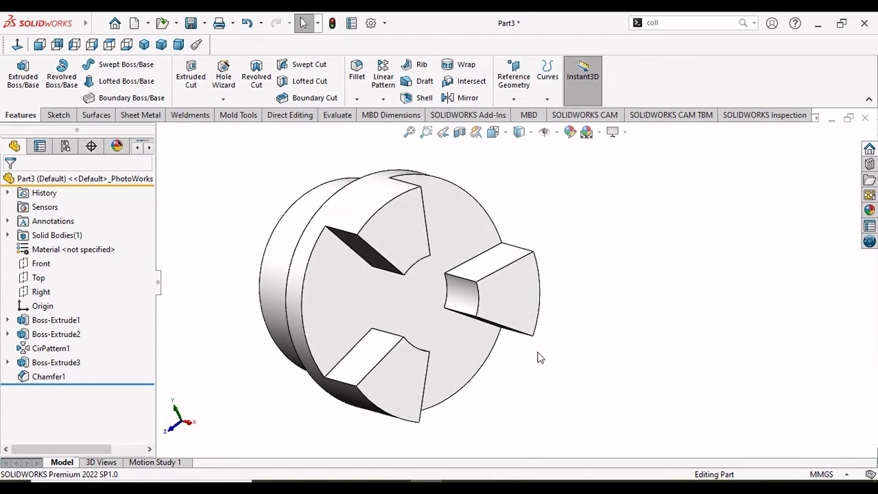
Select the outer rim and slot arc edges on the jaws' slotted face
click(306, 290)
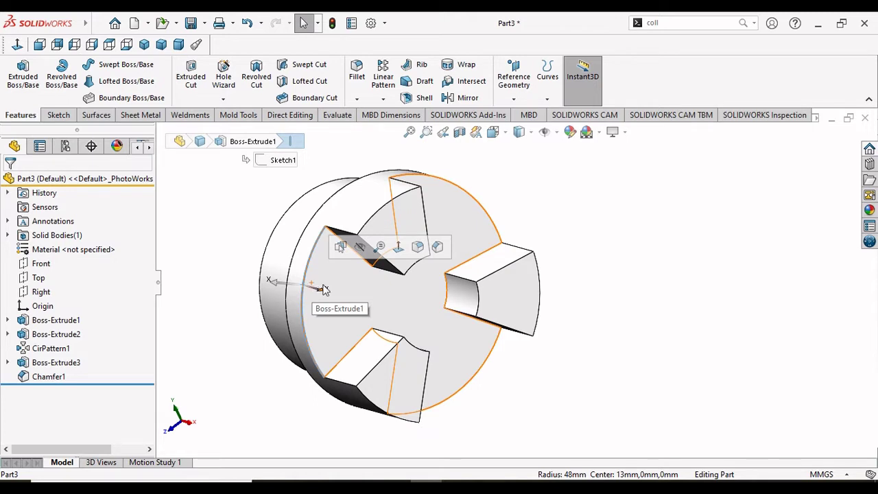
ctrl+click(390, 209)
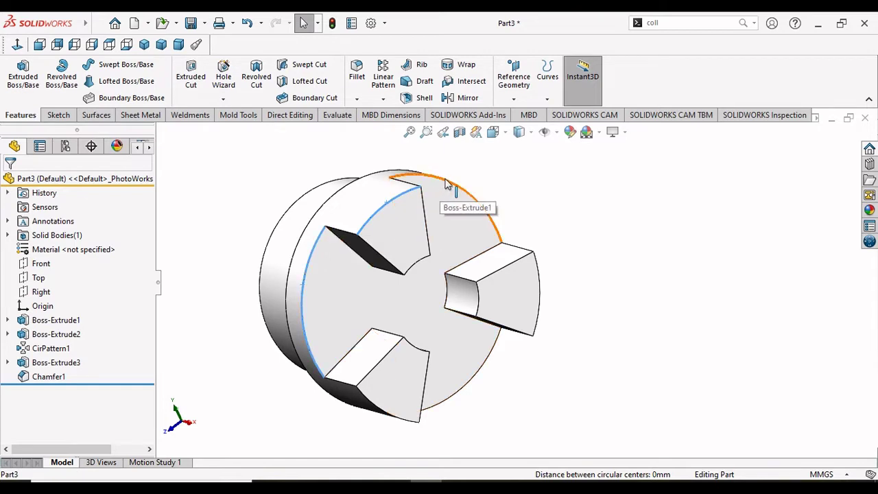
ctrl+click(446, 184)
ctrl+click(472, 385)
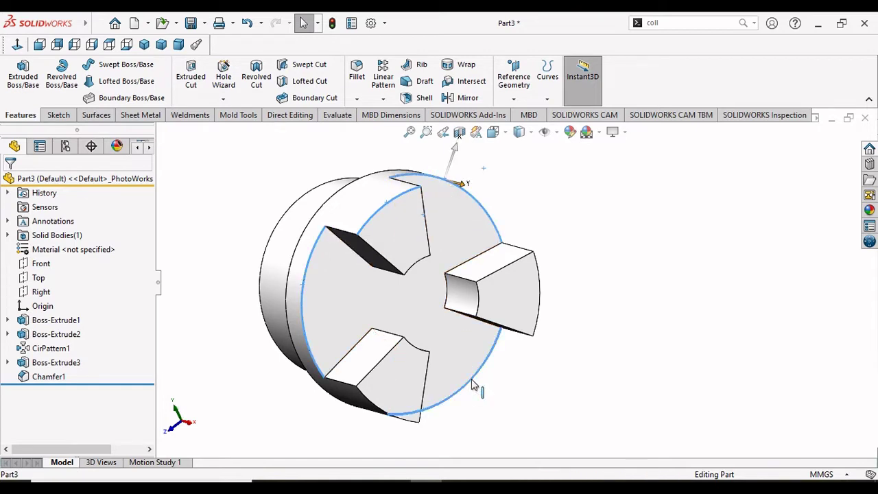
ctrl+click(472, 386)
ctrl+click(379, 411)
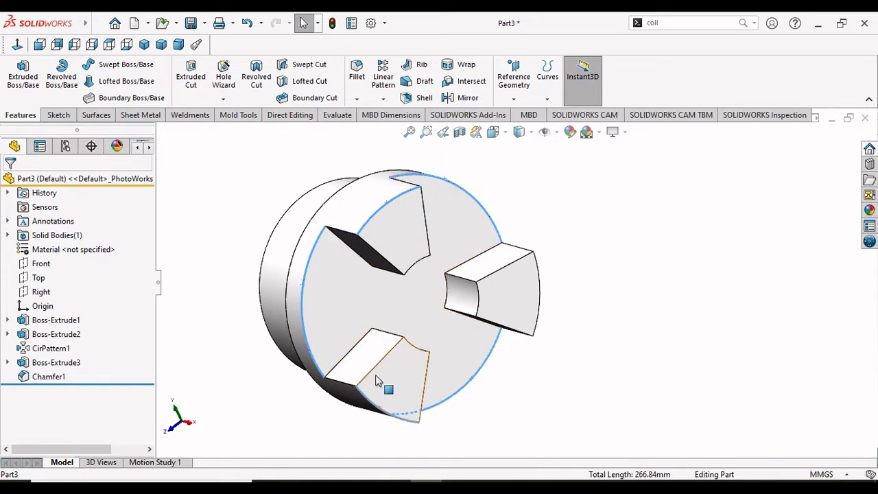
ctrl+click(374, 376)
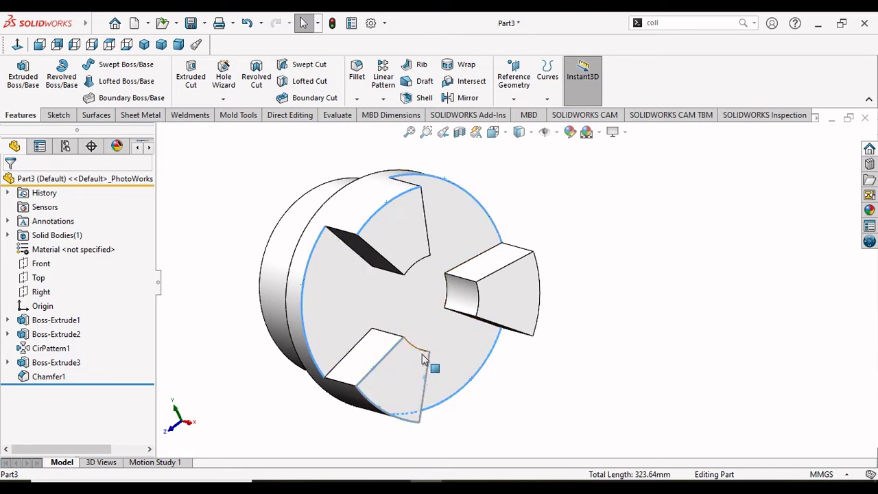
click(422, 354)
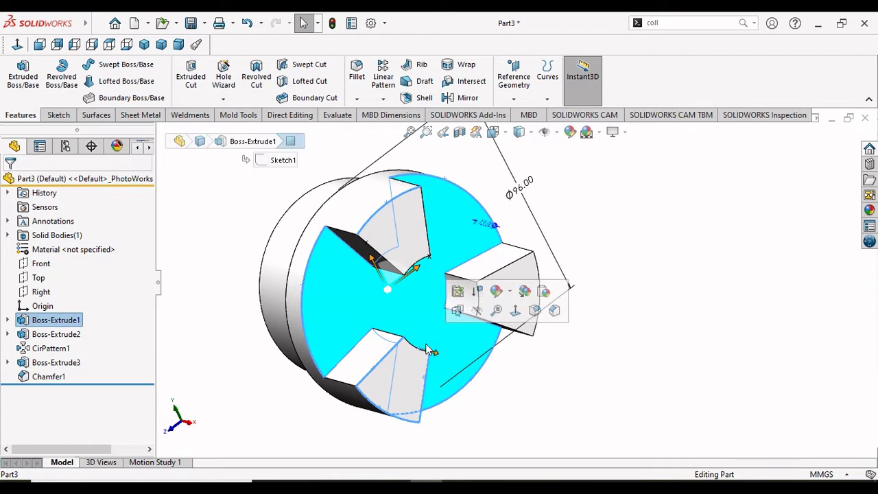
ctrl+click(430, 340)
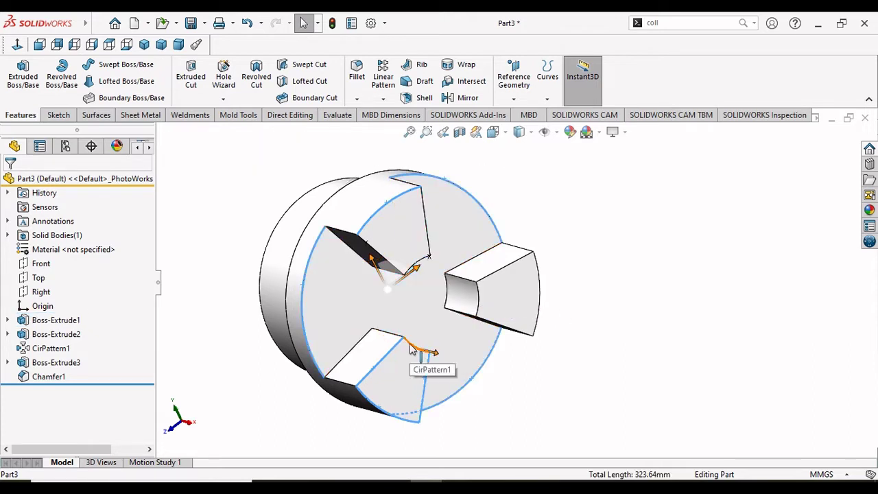
ctrl+click(419, 350)
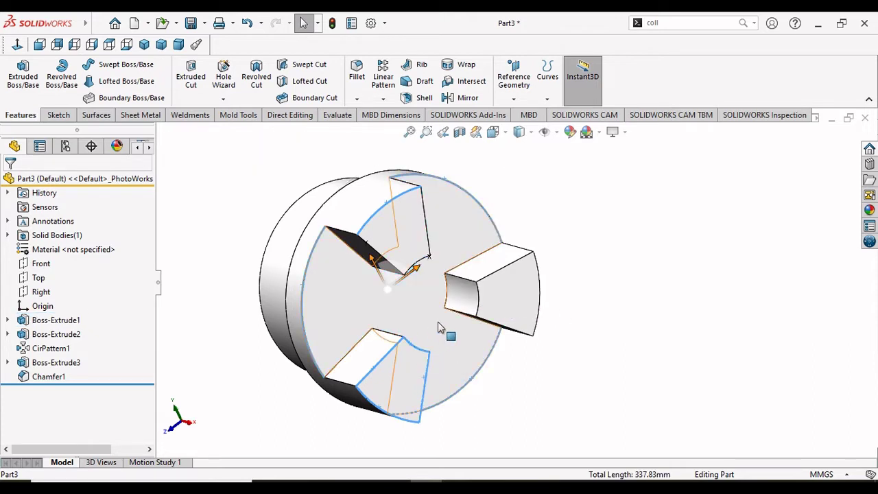
ctrl+click(495, 275)
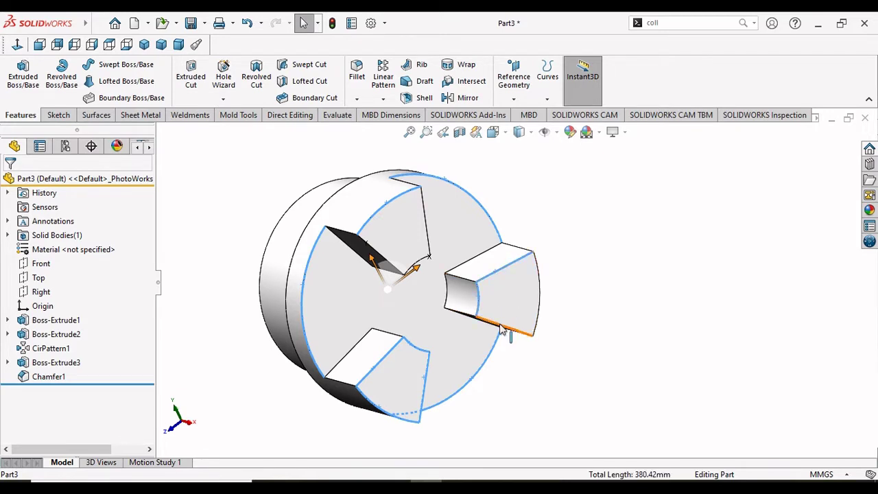
ctrl+click(539, 296)
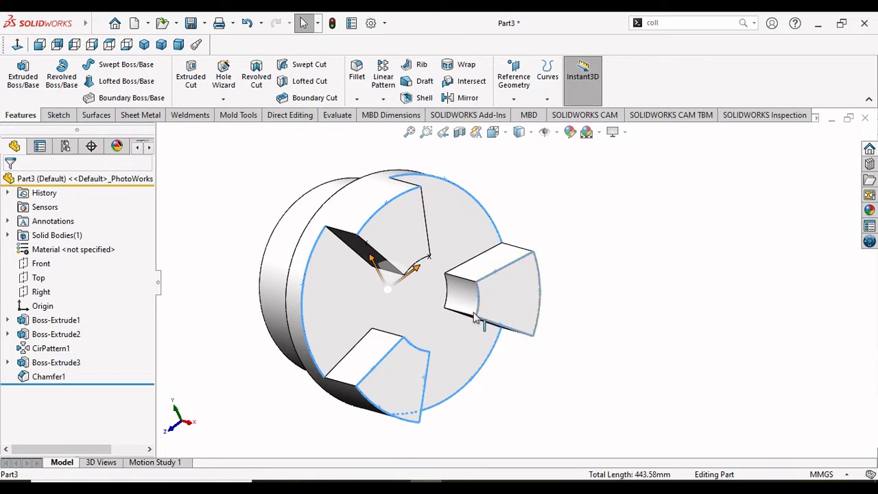
ctrl+click(427, 240)
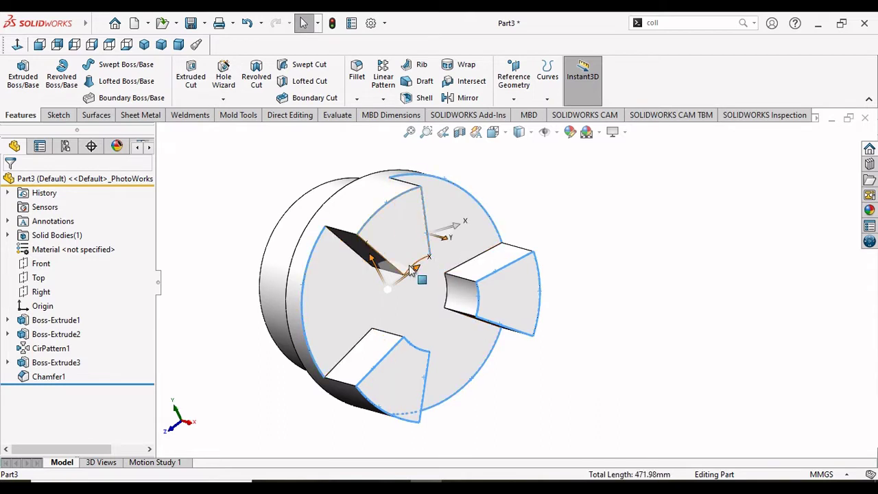
ctrl+click(426, 259)
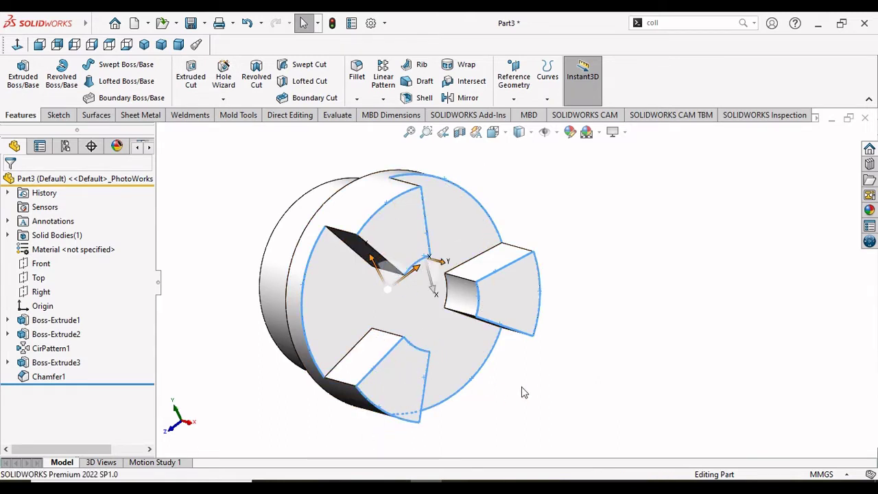
mouse_move(594, 351)
middle_down()
mouse_move(525, 286)
mouse_move(578, 339)
mouse_move(600, 333)
mouse_move(556, 242)
mouse_move(576, 280)
mouse_move(607, 260)
mouse_move(587, 275)
middle_up()
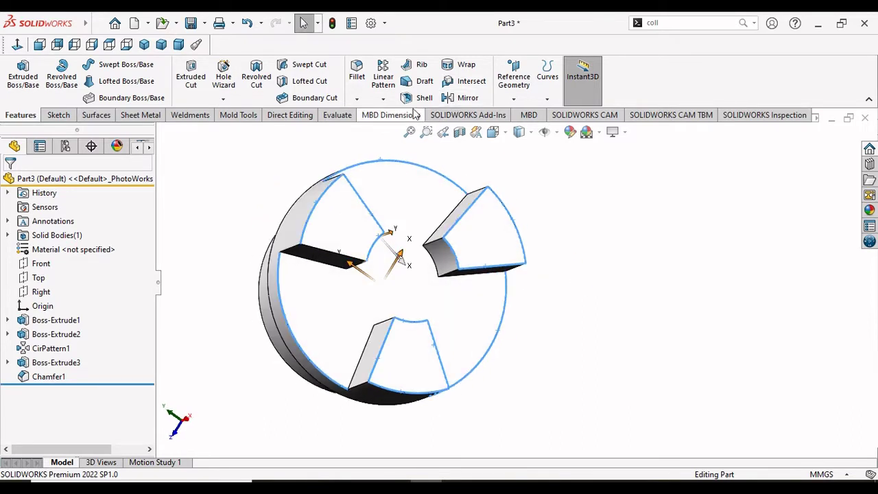
Chamfer the selected 14 edges by 0.5 mm at 45°, creating Chamfer2
click(356, 100)
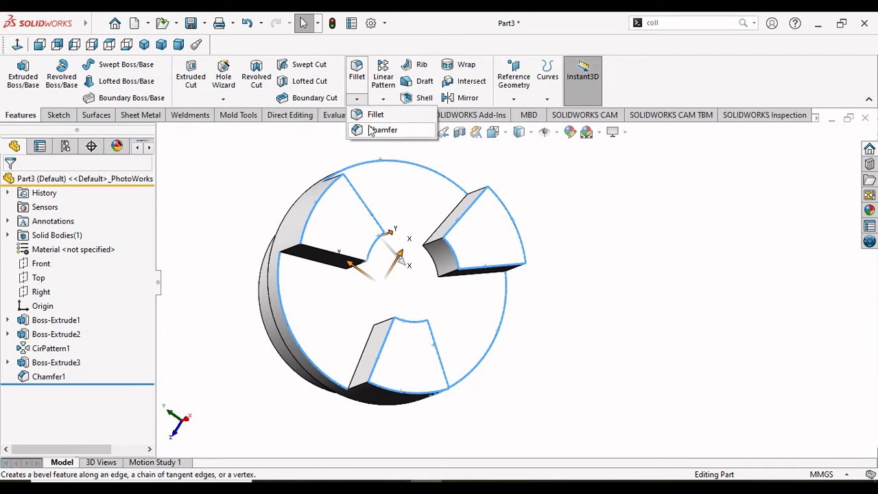
key(Escape)
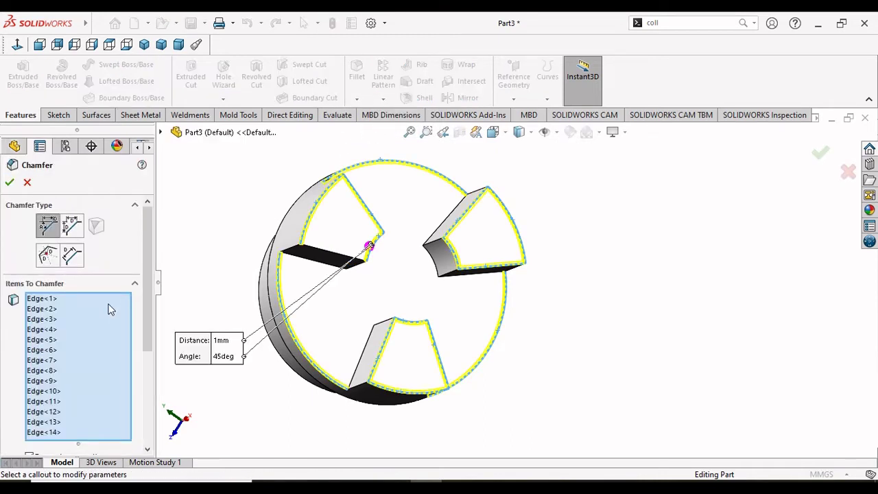
scroll(153, 296, down, 5)
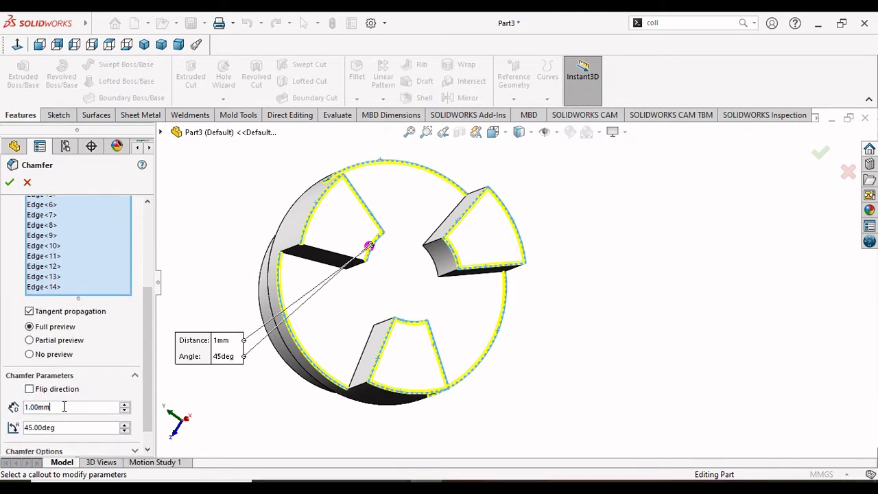
text(0,)
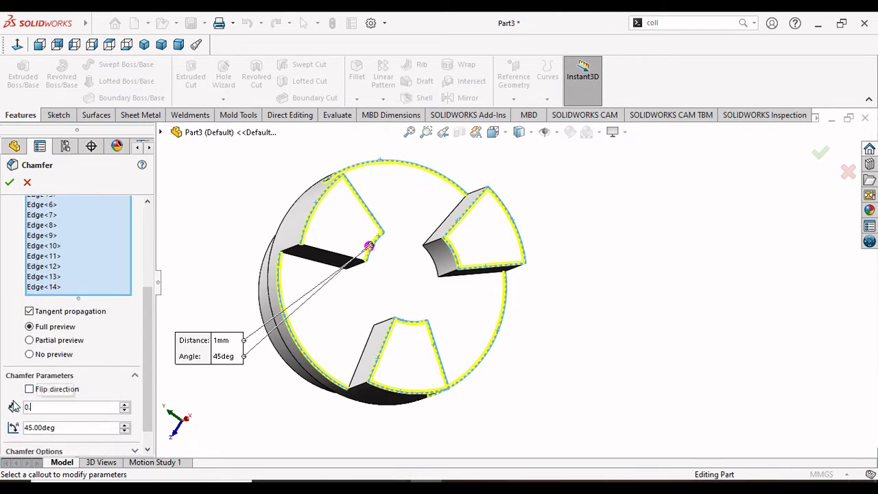
text(5)
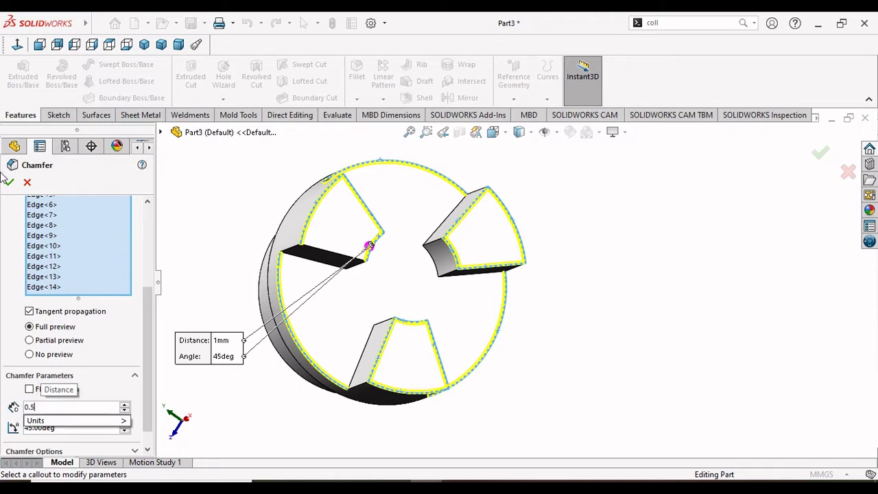
key(Return)
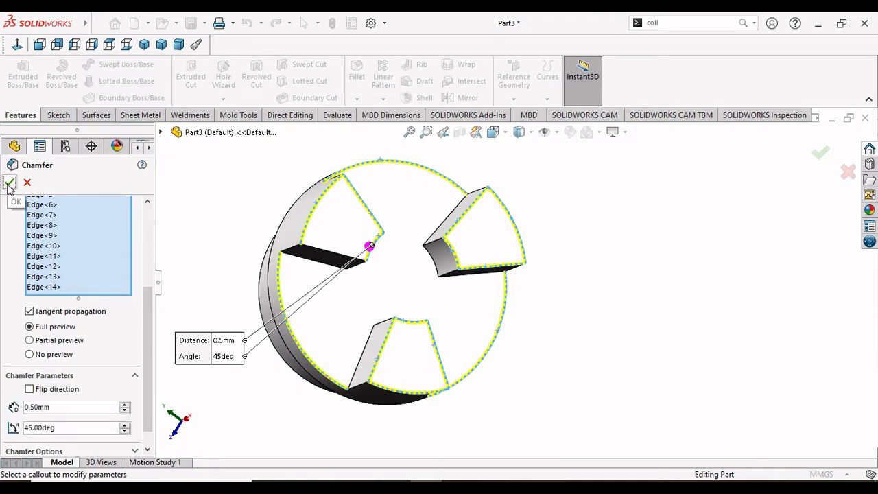
click(9, 183)
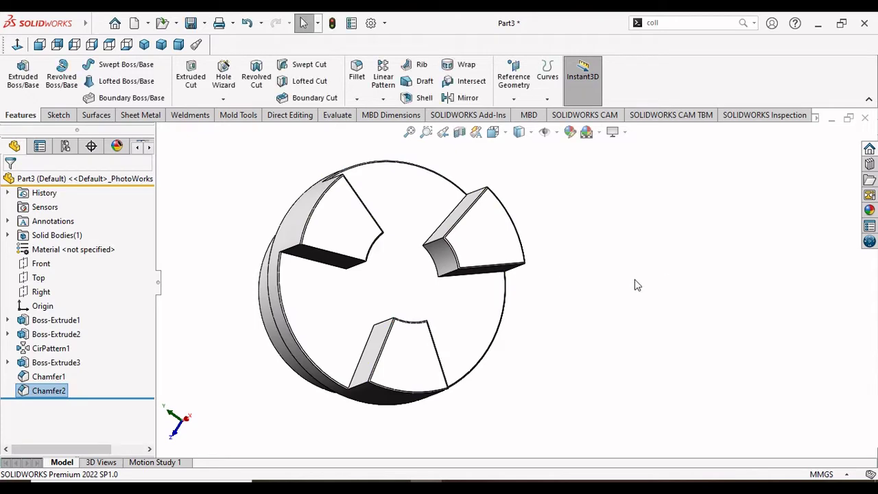
Start a sketch on the hub's round end face and draw a circle at the origin
mouse_move(599, 294)
middle_down()
mouse_move(588, 323)
mouse_move(548, 354)
mouse_move(517, 325)
mouse_move(590, 329)
mouse_move(700, 300)
middle_up()
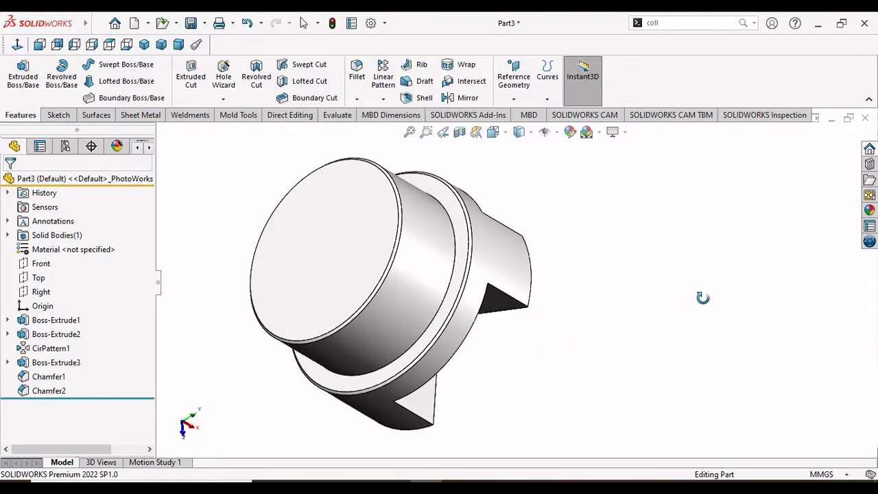
click(351, 278)
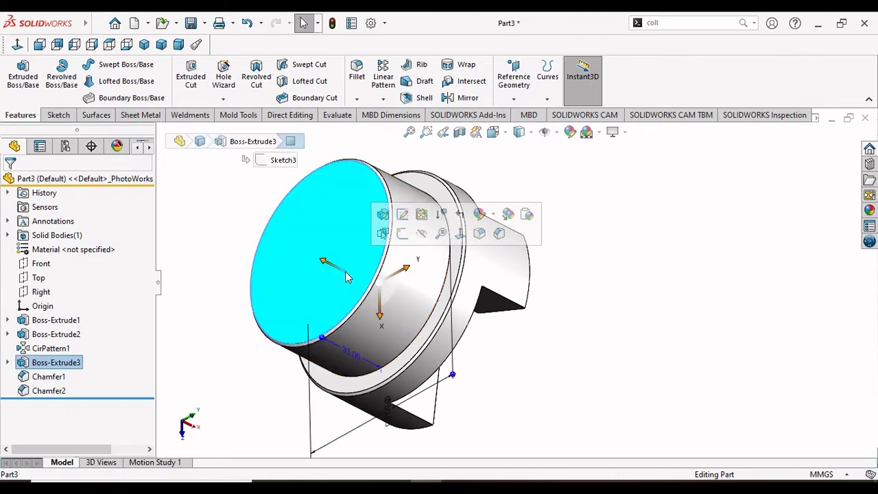
click(402, 234)
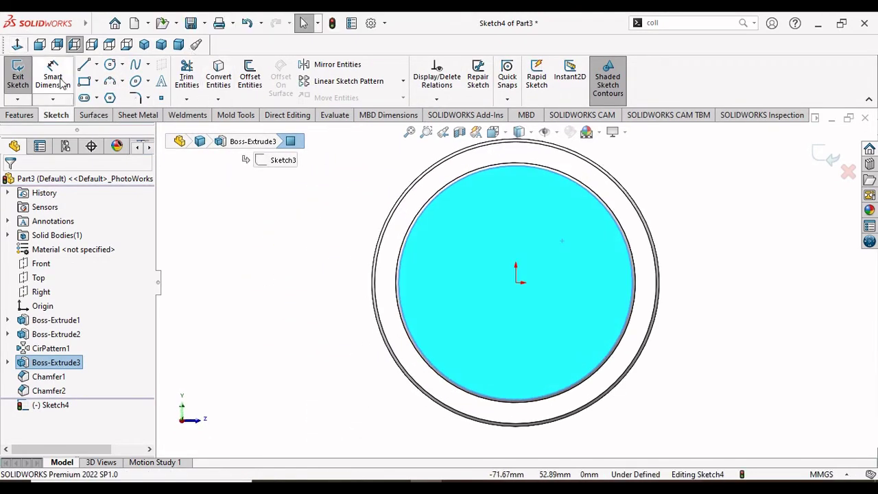
click(110, 64)
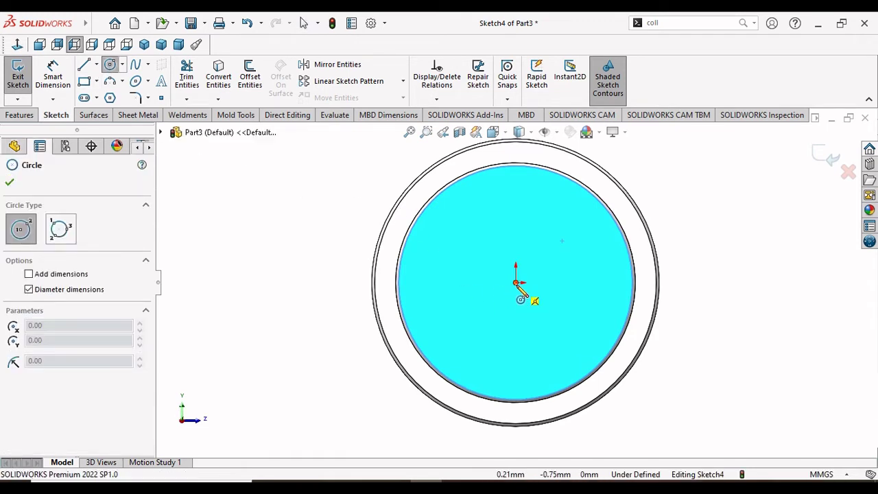
click(515, 282)
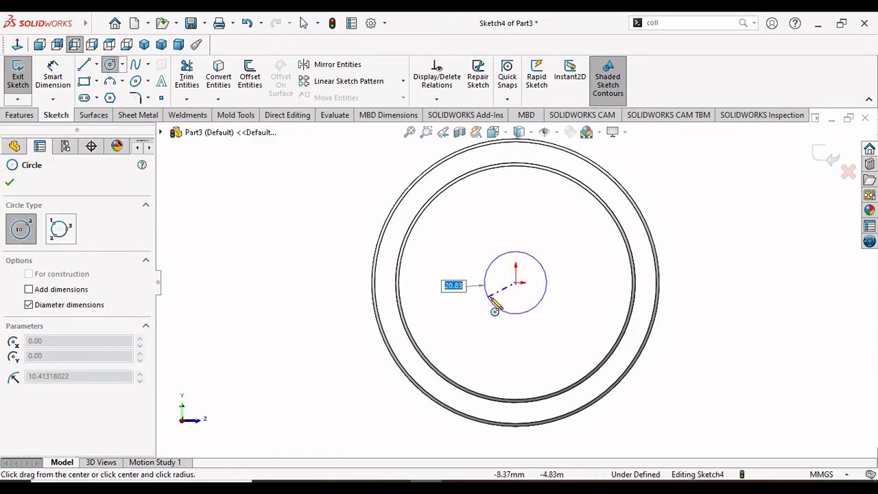
click(495, 303)
click(10, 184)
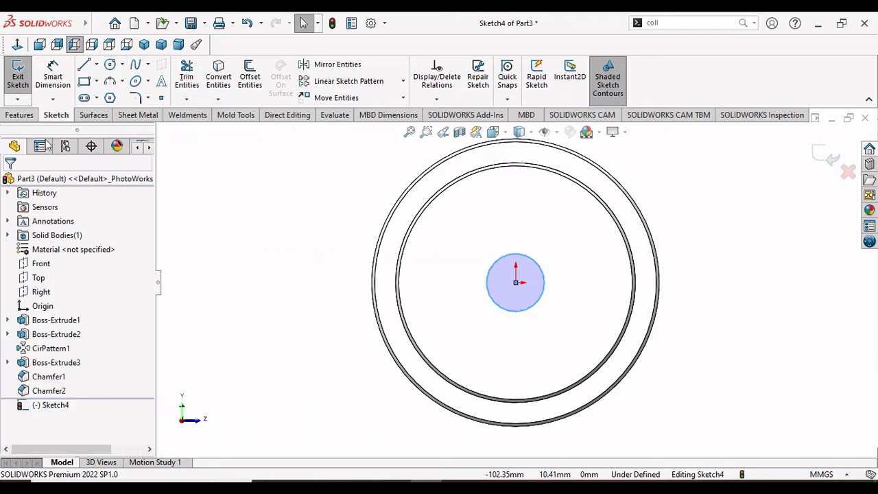
Dimension the small circle's diameter to 10 mm
click(53, 77)
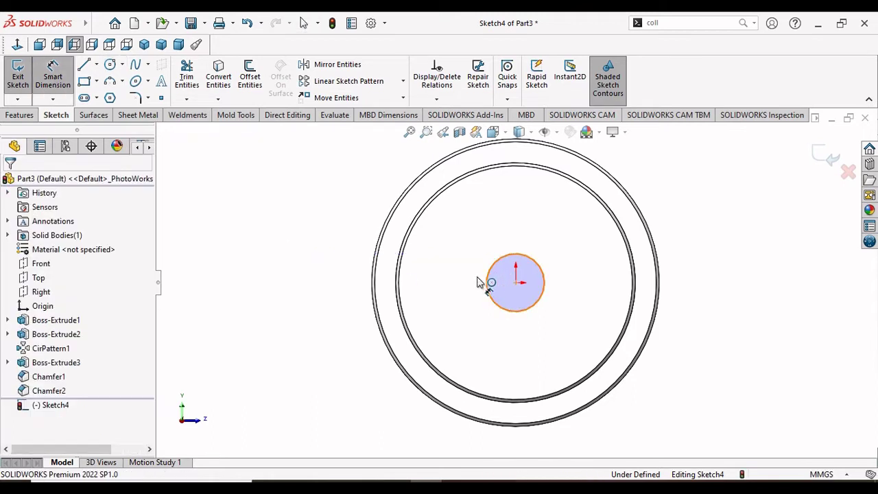
click(484, 281)
click(453, 285)
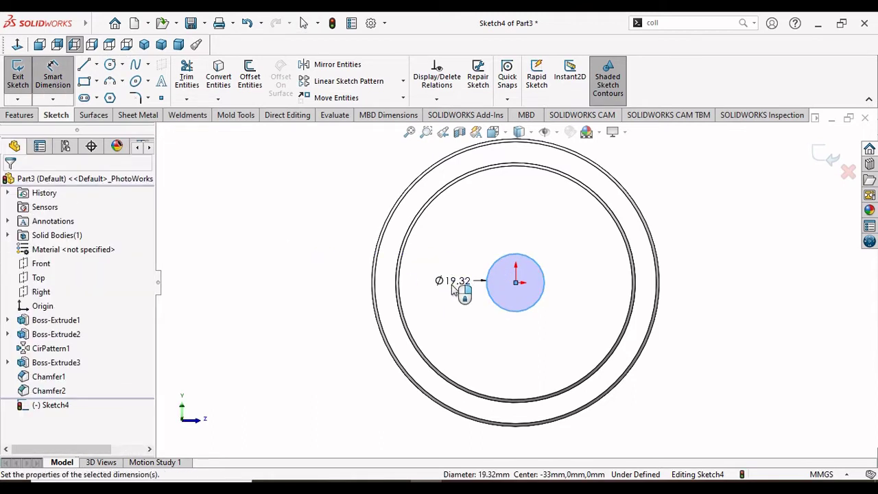
text(10)
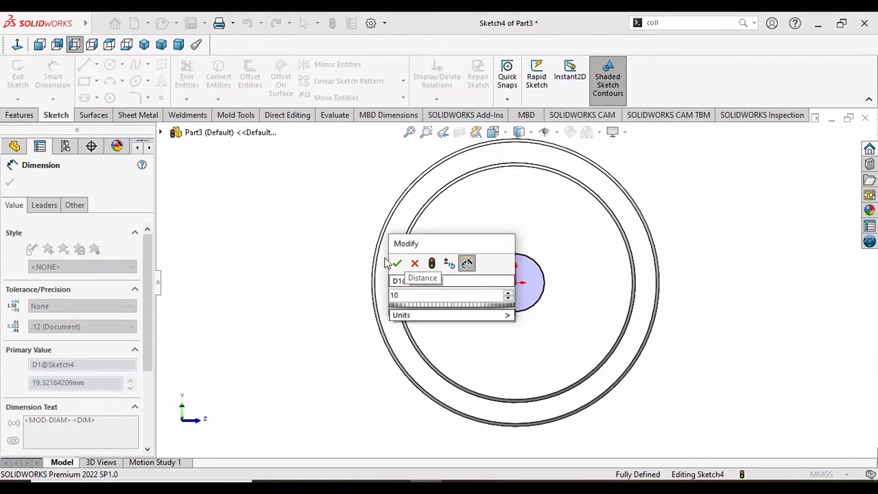
click(395, 265)
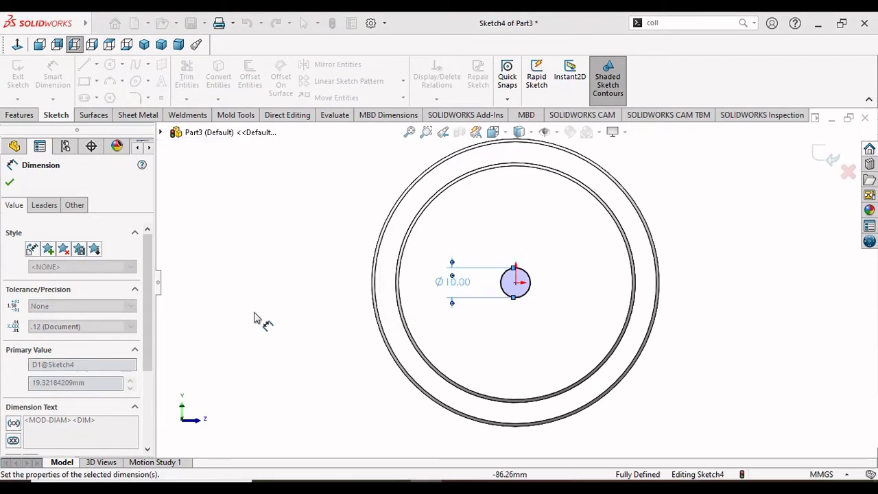
Cut the 10 mm circle Through All to bore the hub's centre, creating Cut-Extrude1
click(9, 184)
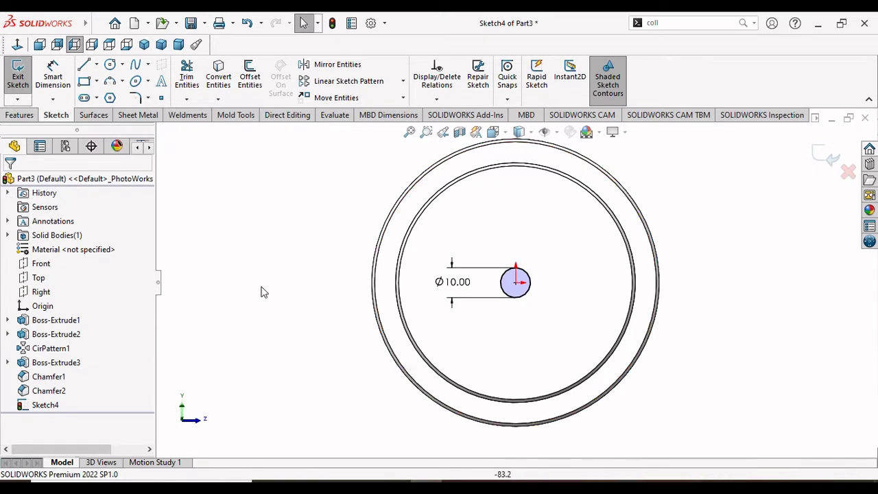
click(19, 115)
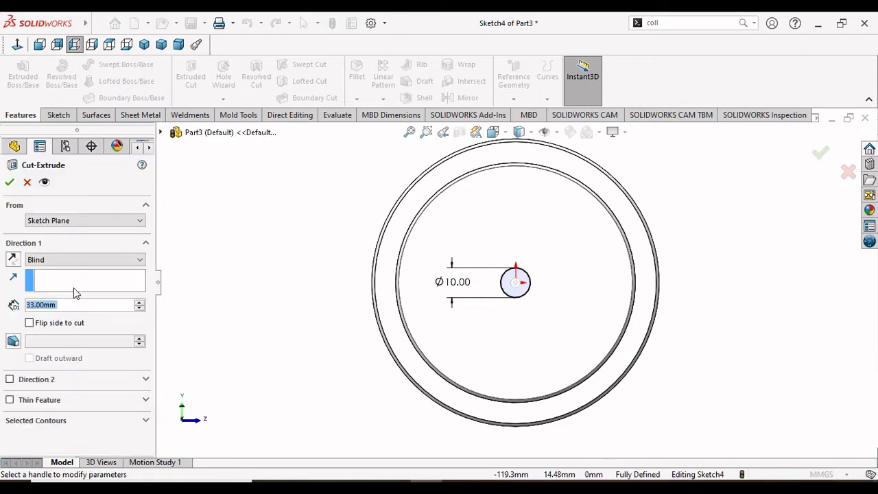
click(83, 259)
click(85, 278)
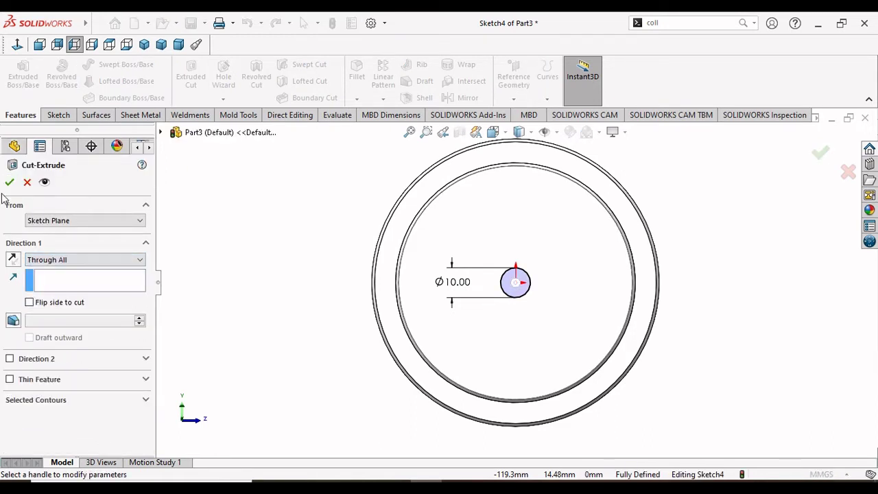
key(Return)
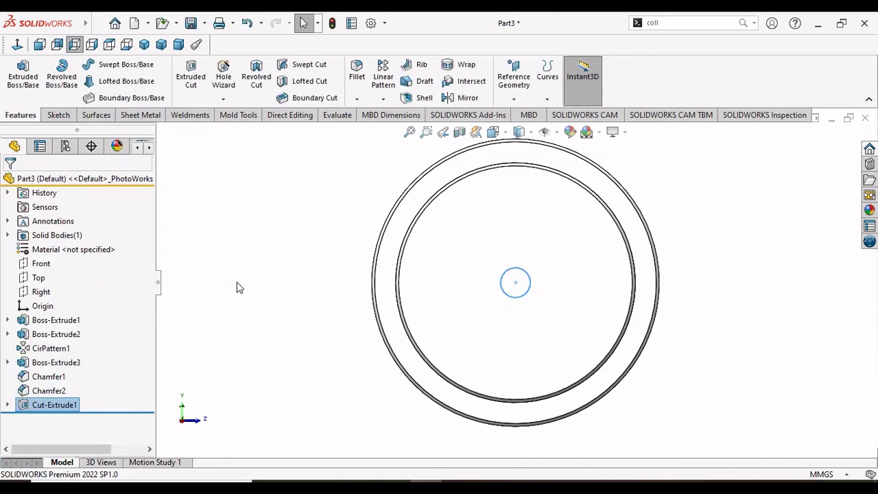
key(ctrl+7)
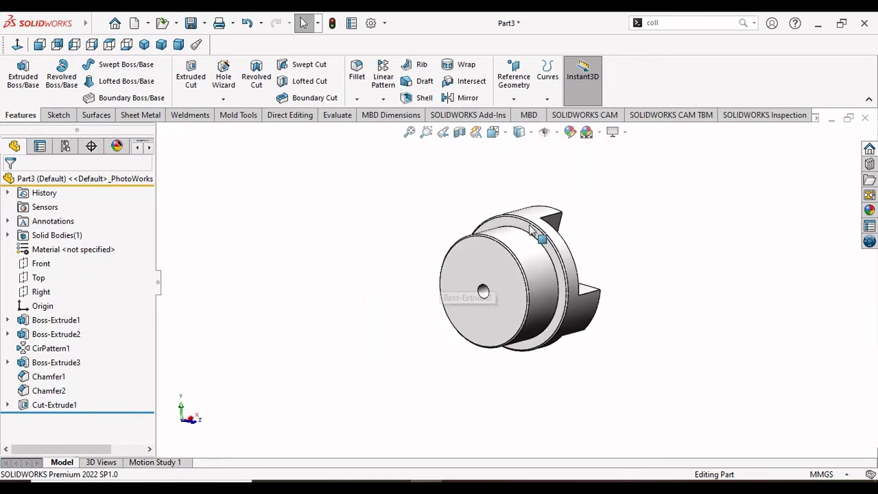
middle_drag(629, 213, 575, 432)
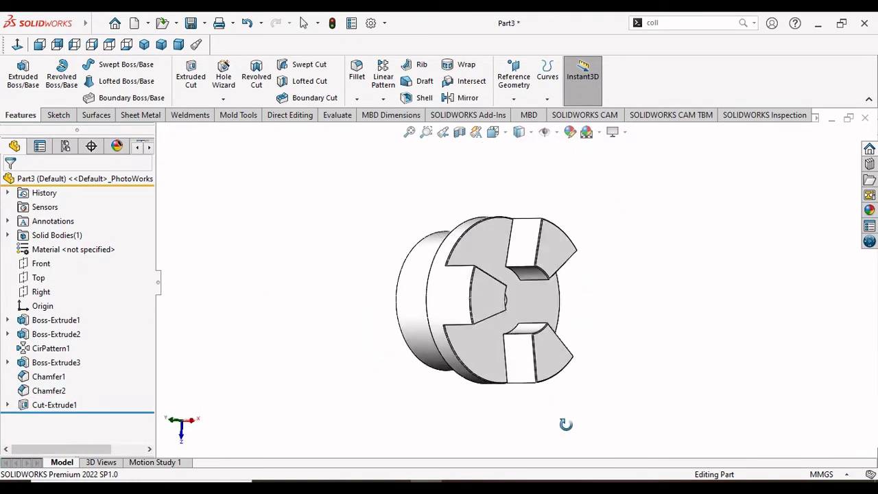
mouse_move(673, 329)
middle_down()
mouse_move(663, 337)
mouse_move(695, 313)
mouse_move(660, 333)
mouse_move(667, 279)
mouse_move(471, 244)
mouse_move(455, 284)
mouse_move(503, 227)
mouse_move(593, 203)
mouse_move(619, 281)
mouse_move(590, 370)
middle_up()
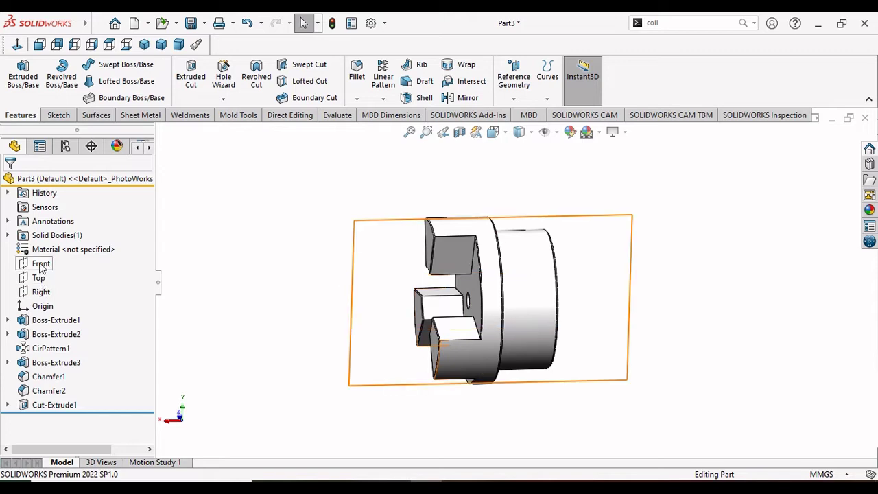
Create Plane1 offset 40 mm from the Front plane
click(39, 265)
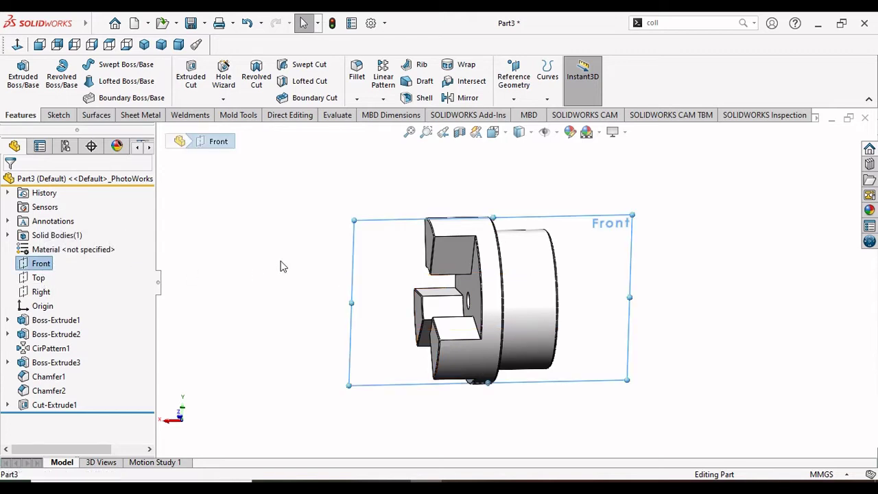
mouse_move(281, 264)
middle_down()
mouse_move(288, 313)
mouse_move(308, 352)
mouse_move(288, 339)
mouse_move(313, 300)
middle_up()
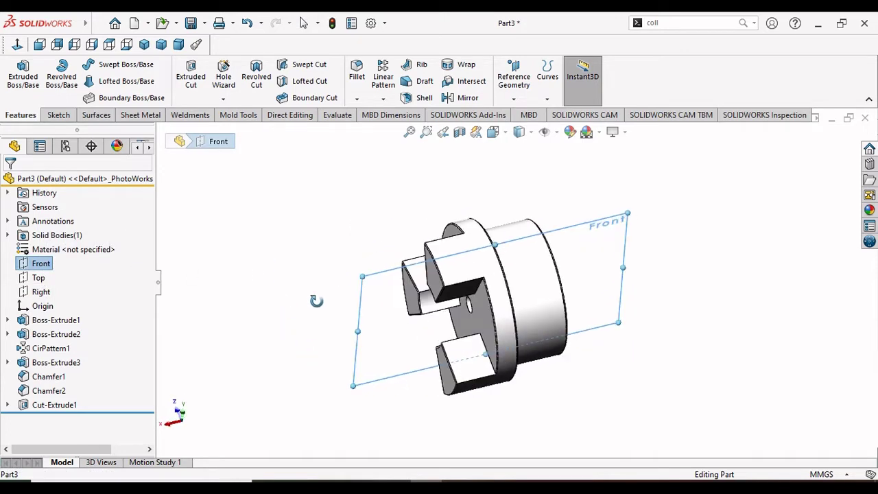
click(515, 97)
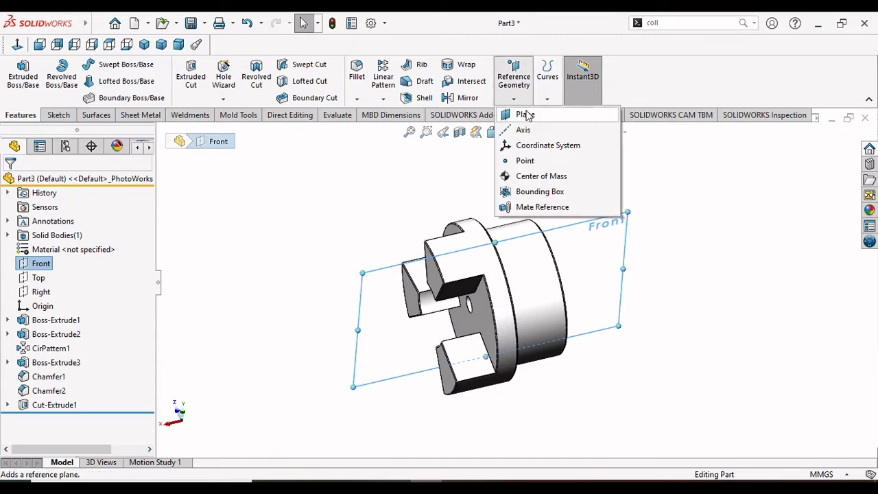
click(525, 115)
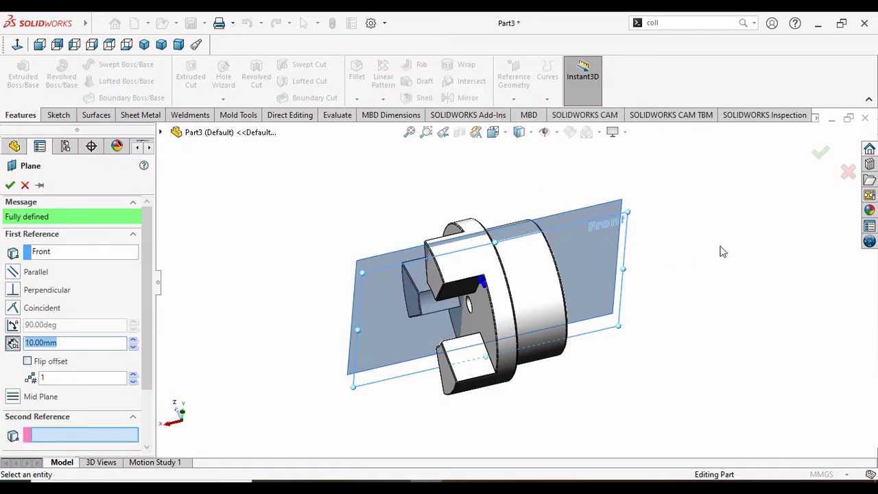
middle_drag(735, 206, 695, 293)
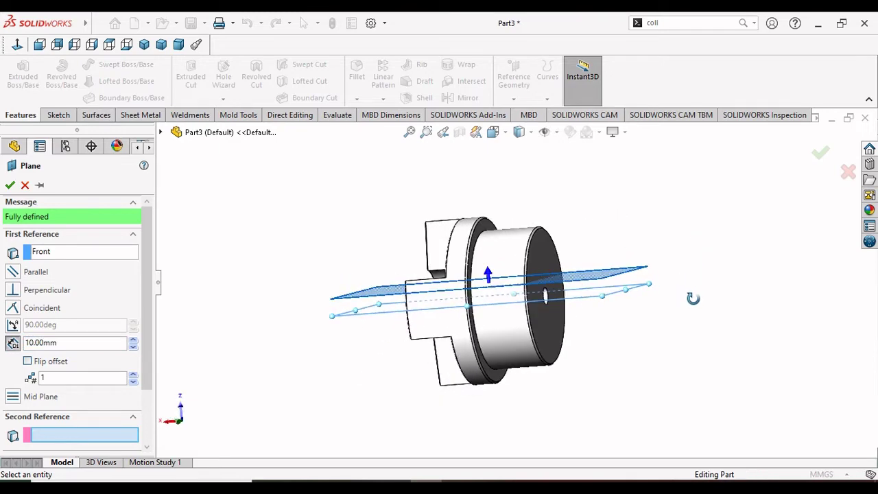
click(61, 342)
text(40)
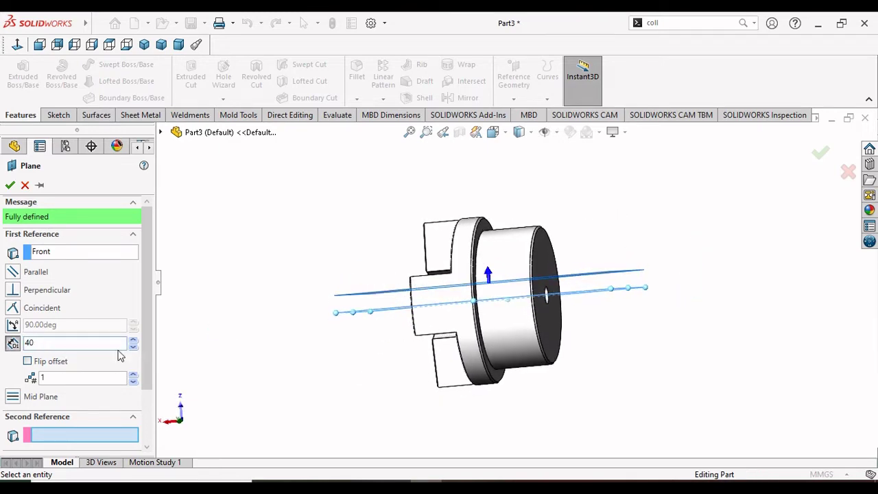
click(10, 185)
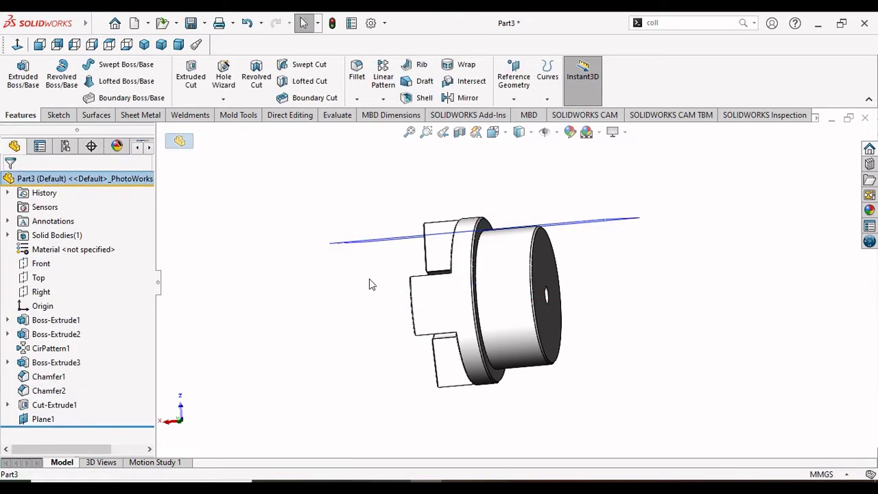
Orient the view Normal To Plane1
mouse_move(369, 284)
middle_down()
mouse_move(363, 308)
mouse_move(528, 299)
middle_up()
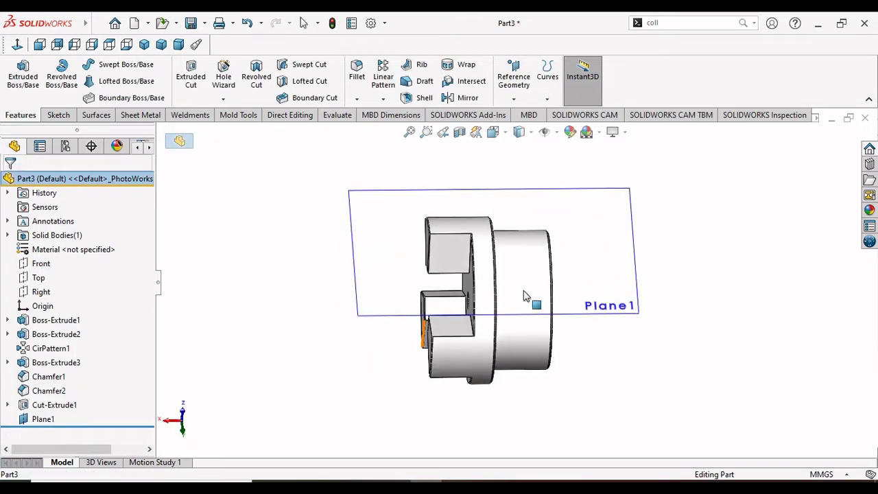
click(613, 307)
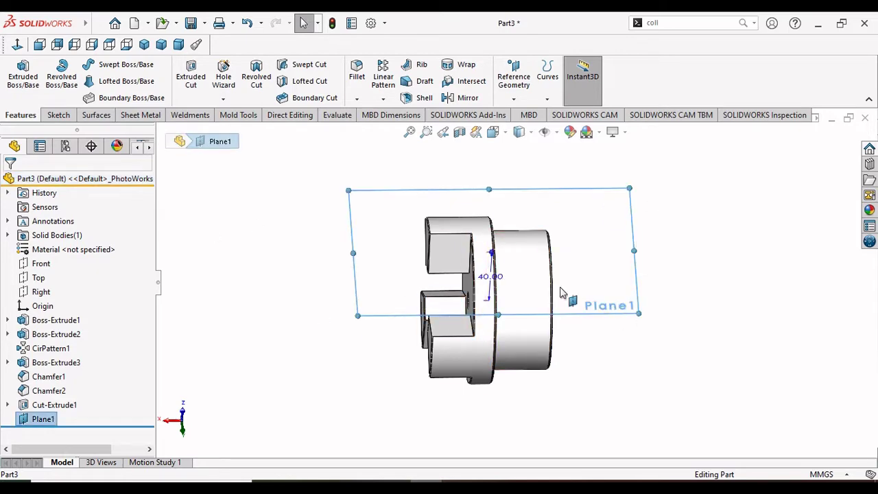
click(15, 44)
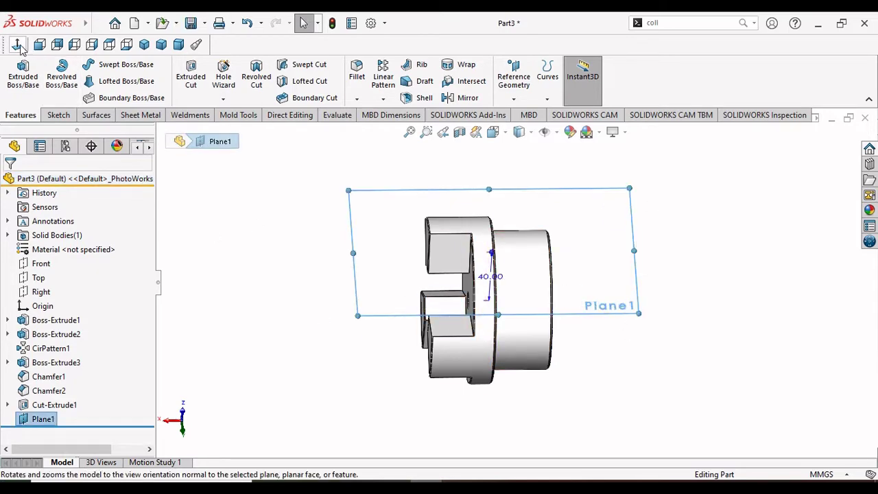
Draw a vertical centerline across the small hub cylinder on Plane1, then start sketch text
scroll(617, 257, down, 2)
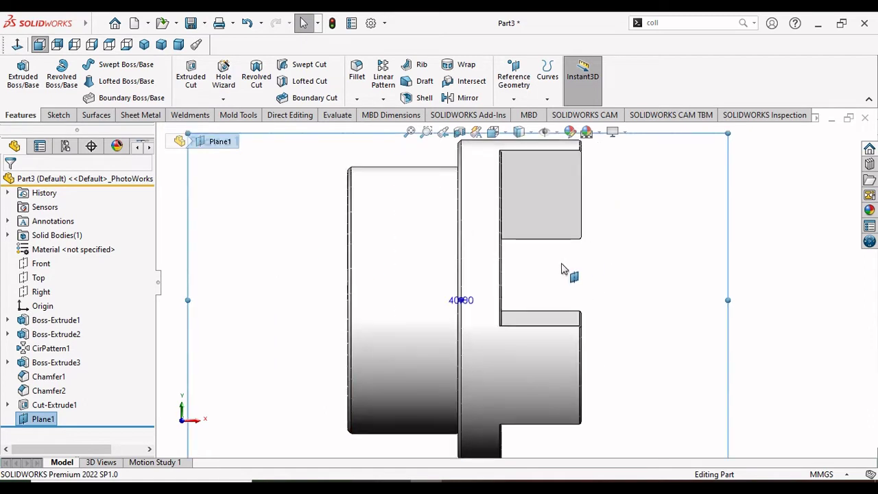
scroll(521, 278, up, 2)
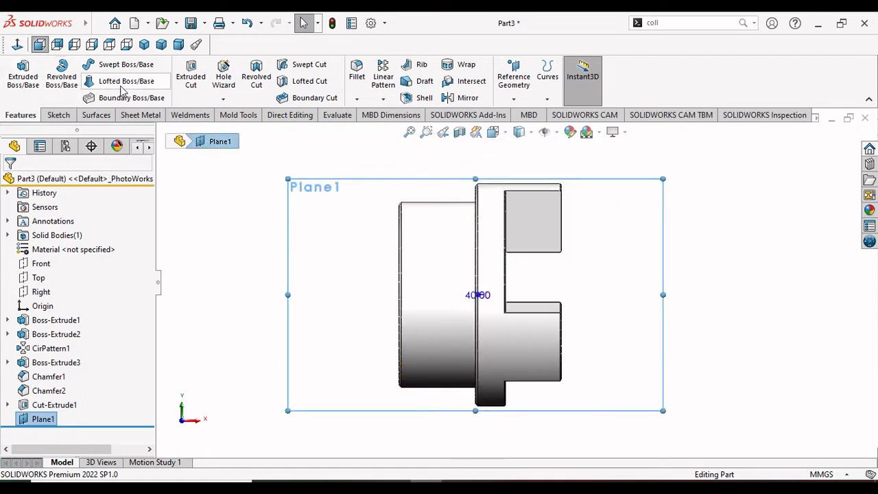
click(58, 114)
click(96, 64)
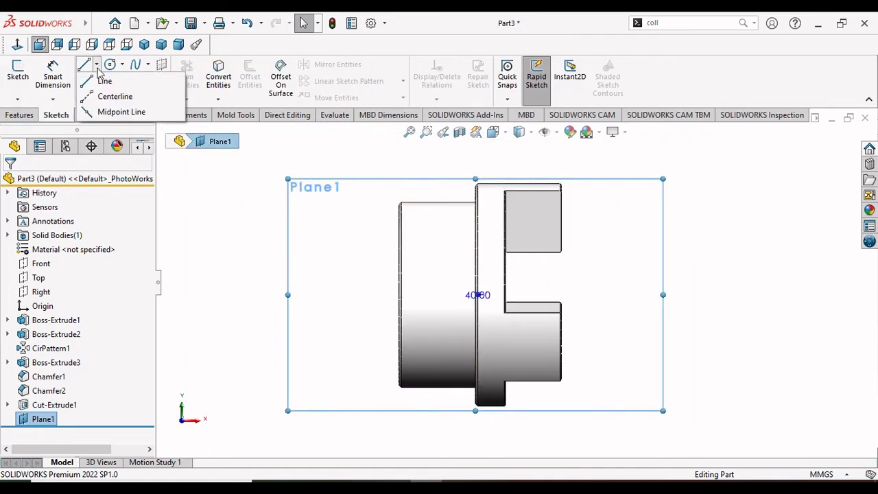
click(110, 93)
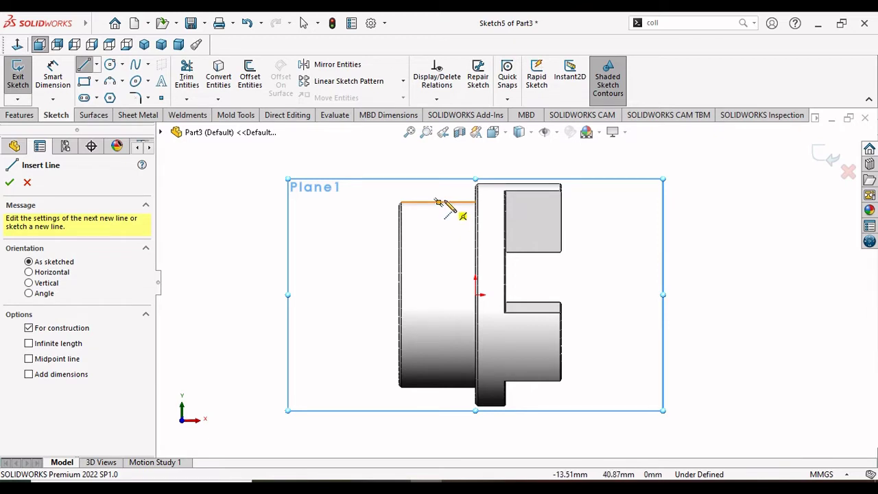
click(438, 202)
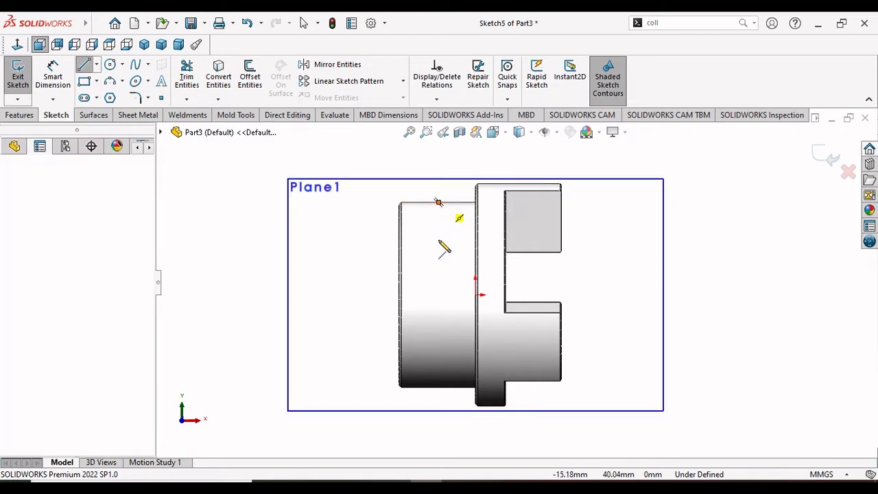
double_click(445, 388)
right_click(351, 344)
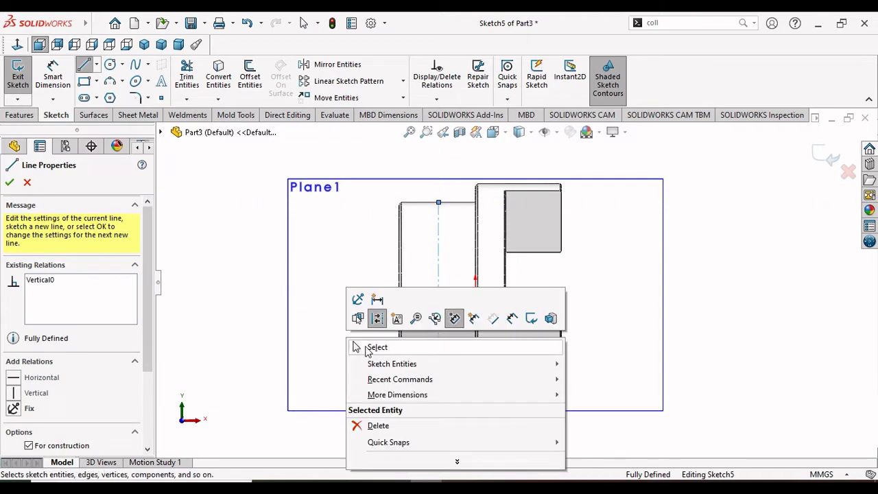
click(360, 347)
click(161, 82)
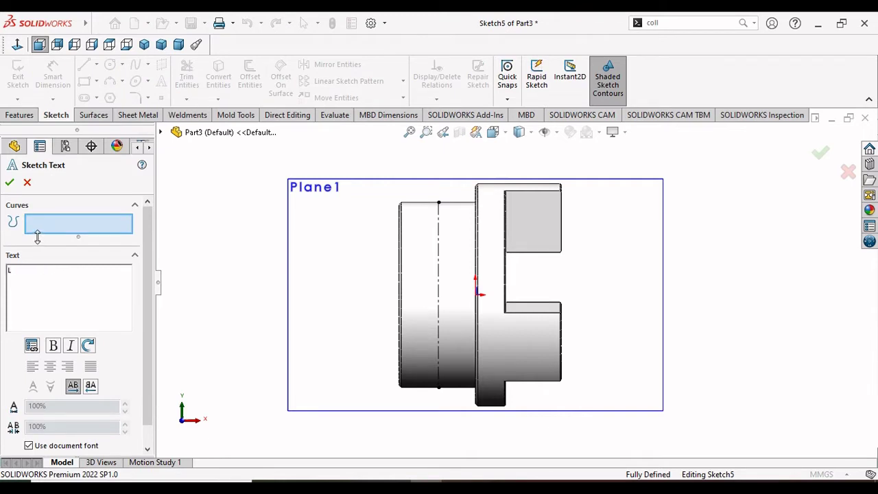
Enter 'L150 LoveJoy' as sketch text following the vertical centerline Line1
text(150)
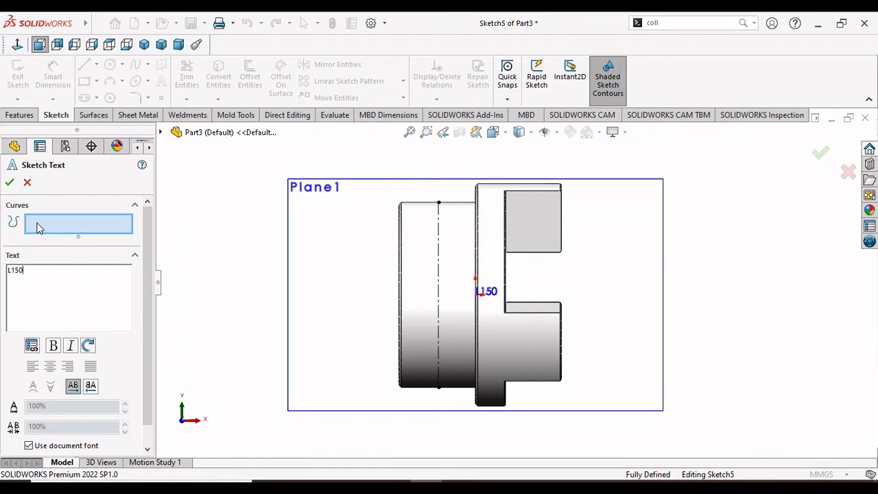
click(437, 301)
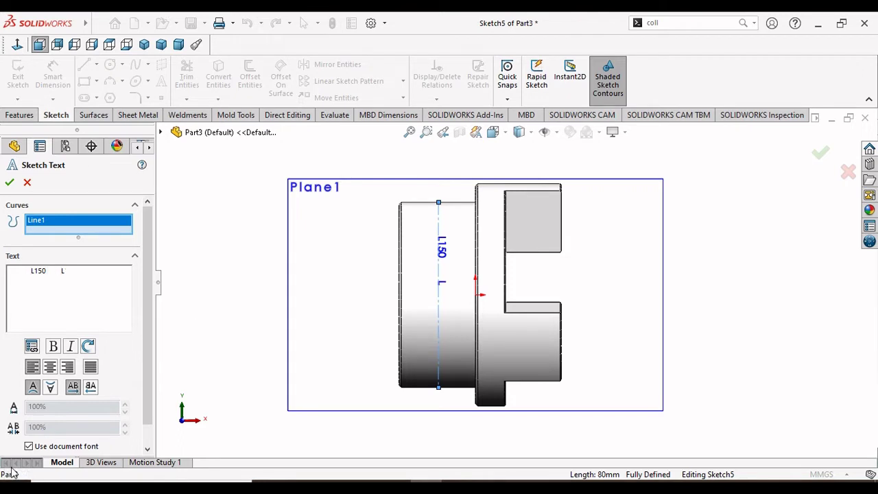
text(VE)
key(BackSpace)
text(oveJoy)
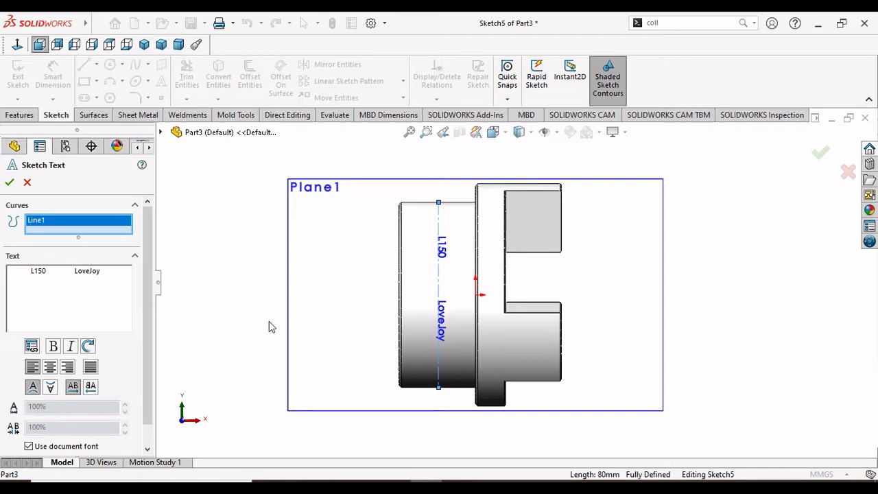
drag(103, 268, 19, 272)
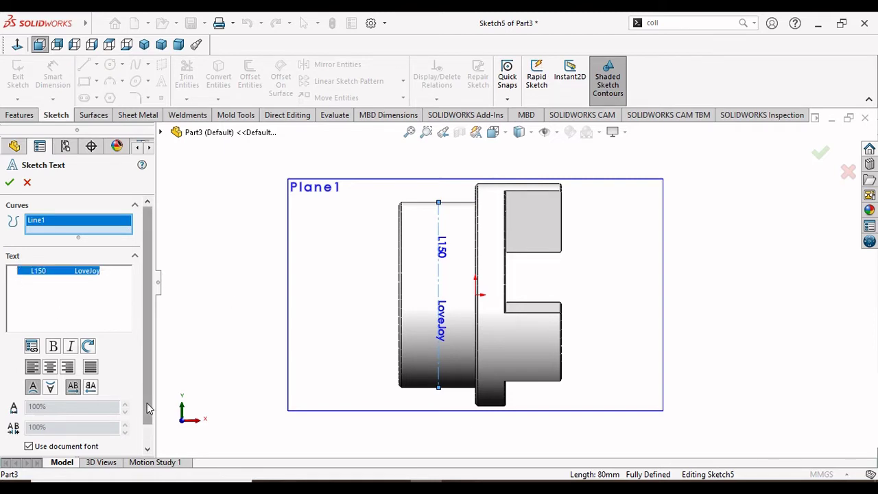
Turn off the document font and set the text height to 4 mm
click(147, 449)
click(29, 423)
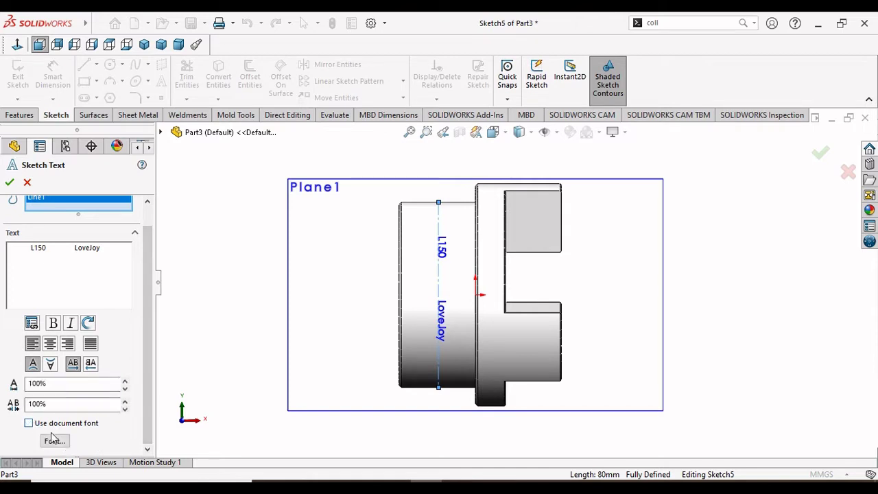
click(54, 441)
double_click(518, 192)
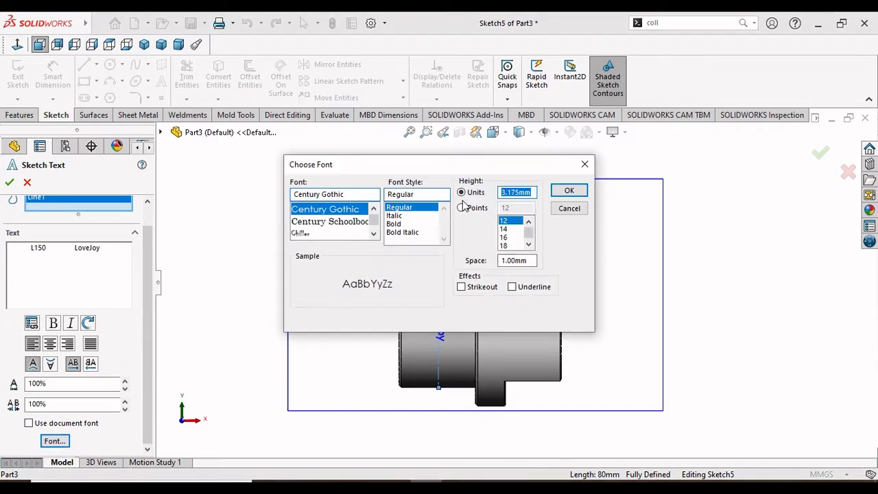
text(4)
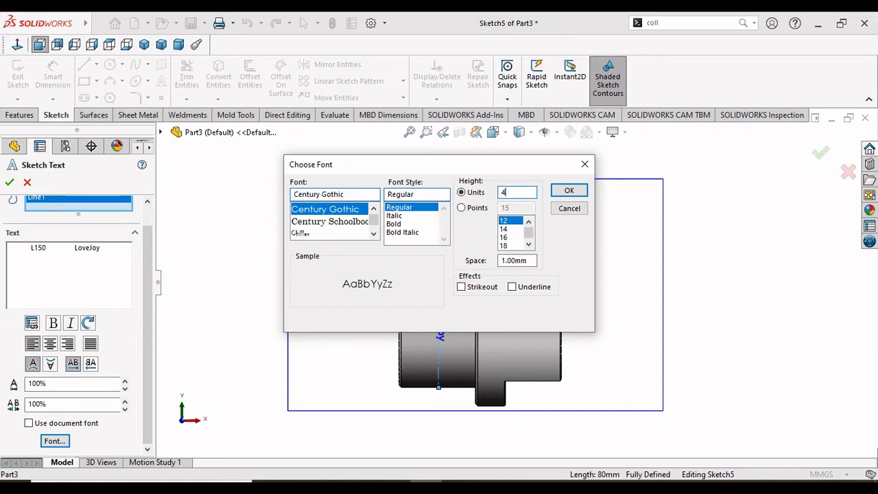
text(5)
click(582, 190)
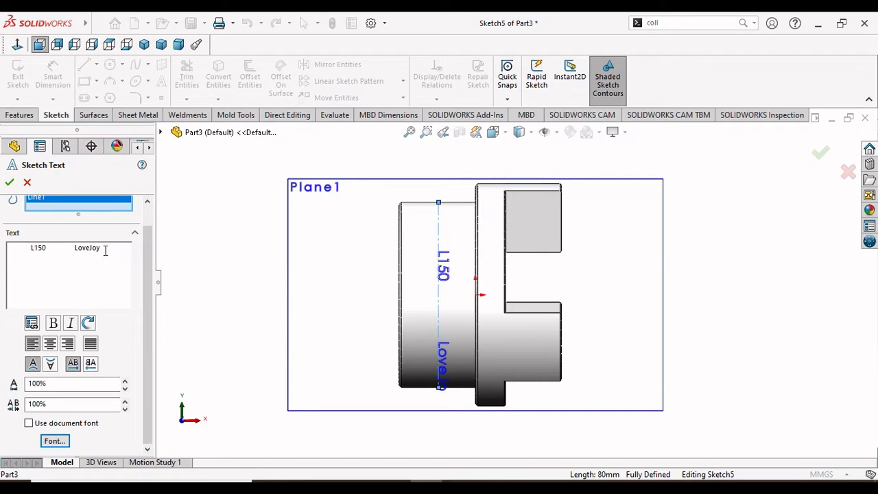
click(53, 441)
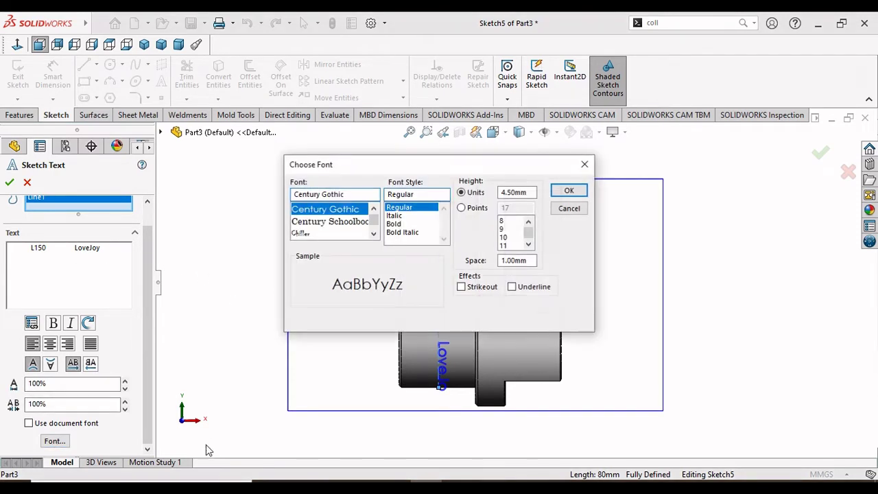
drag(530, 191, 488, 204)
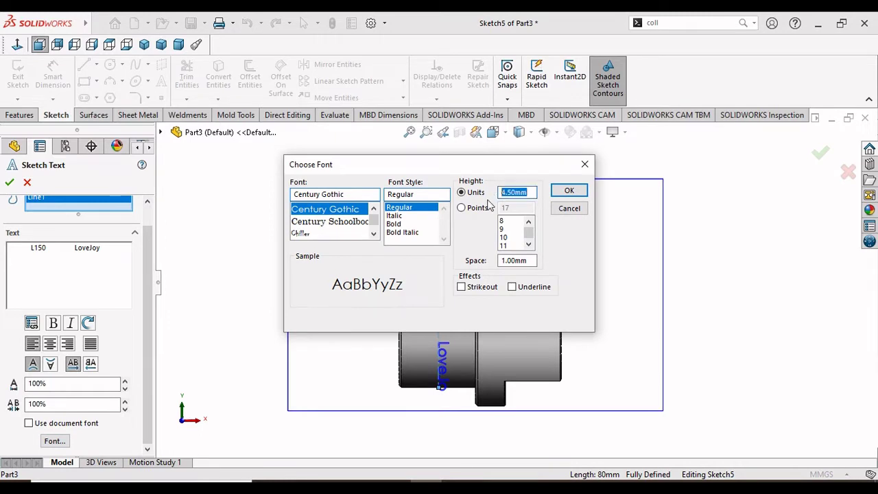
text(4)
click(569, 190)
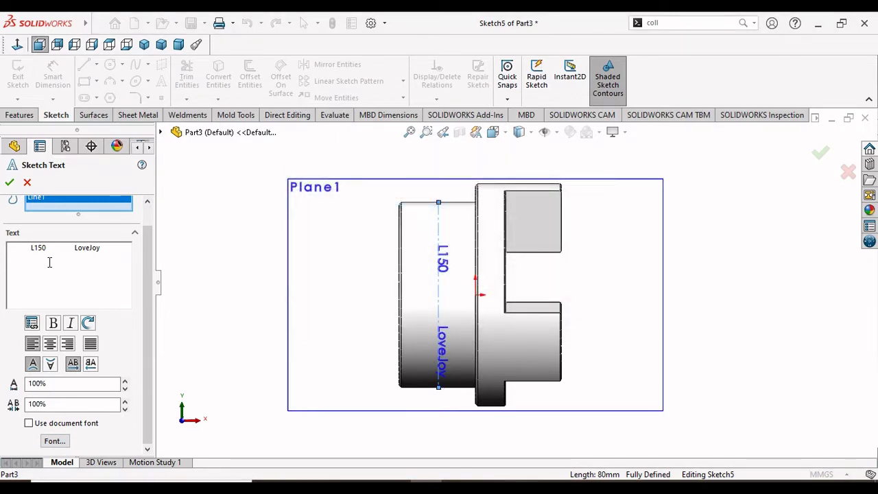
Remove extra spaces to narrow the gap before 'LoveJoy'
key(BackSpace)
key(BackSpace)
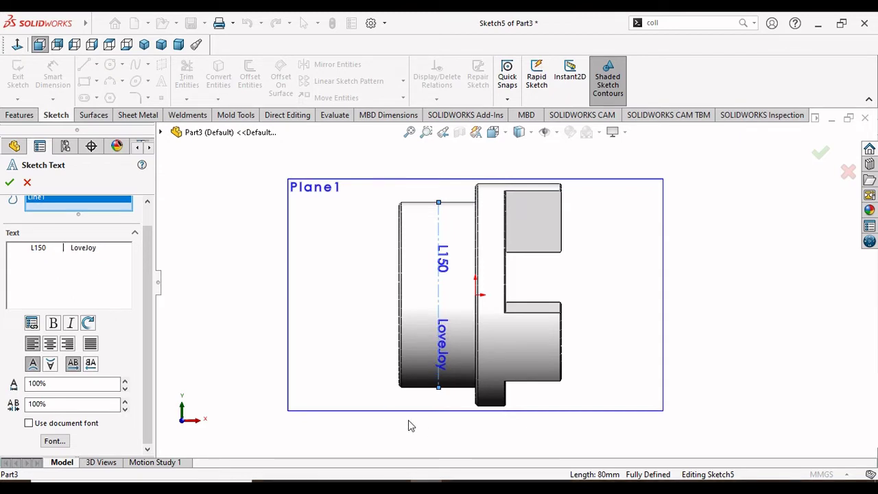
key(BackSpace)
key(BackSpace)
key(Delete)
key(Delete)
key(Delete)
key(Delete)
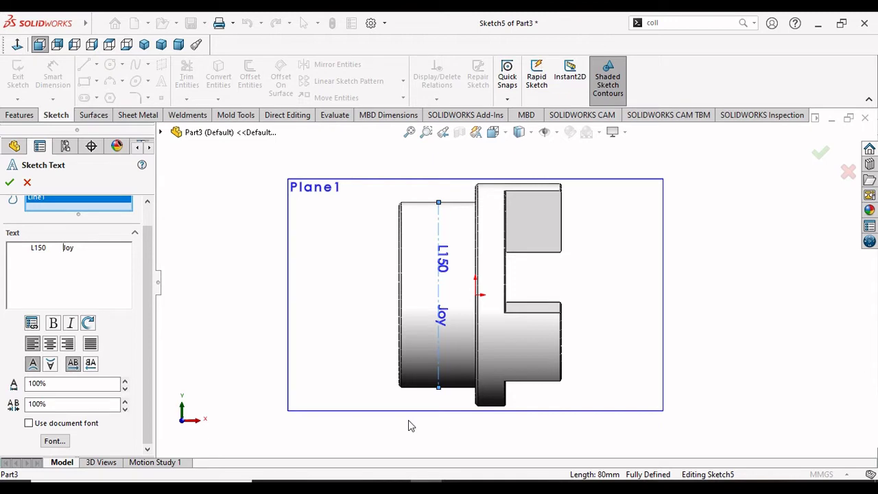
text(Lo)
text(ve)
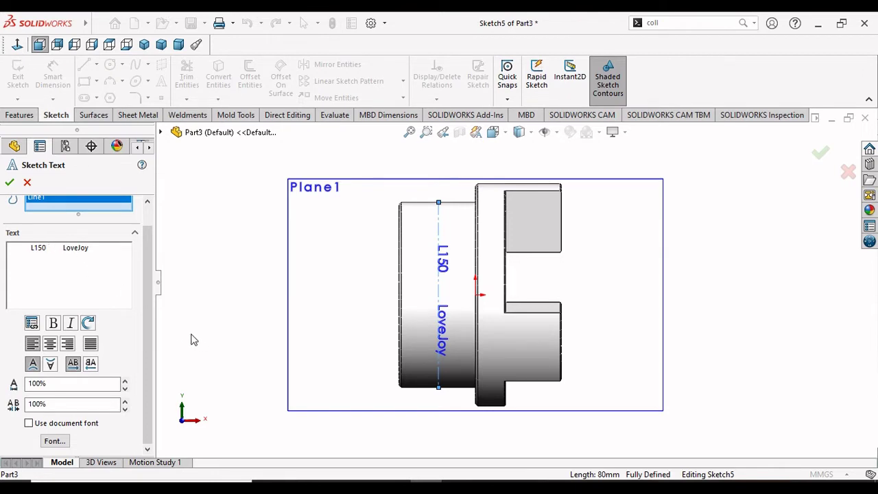
key(ctrl+Left)
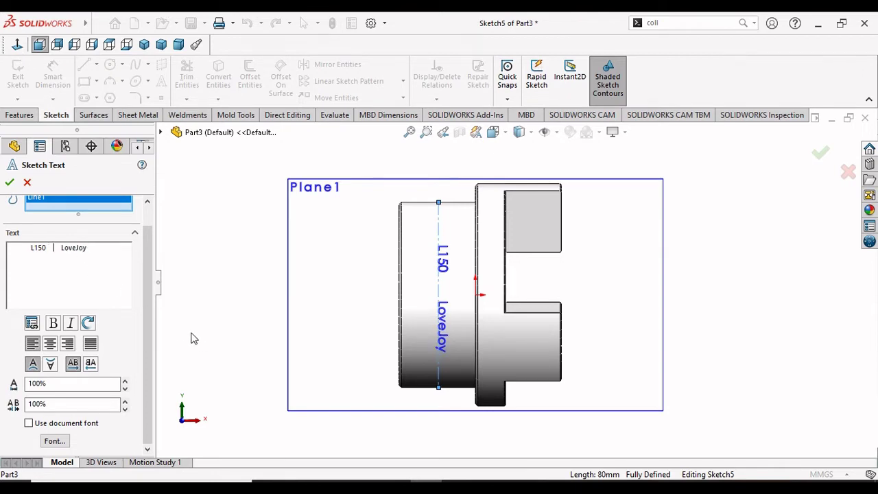
key(BackSpace)
key(BackSpace)
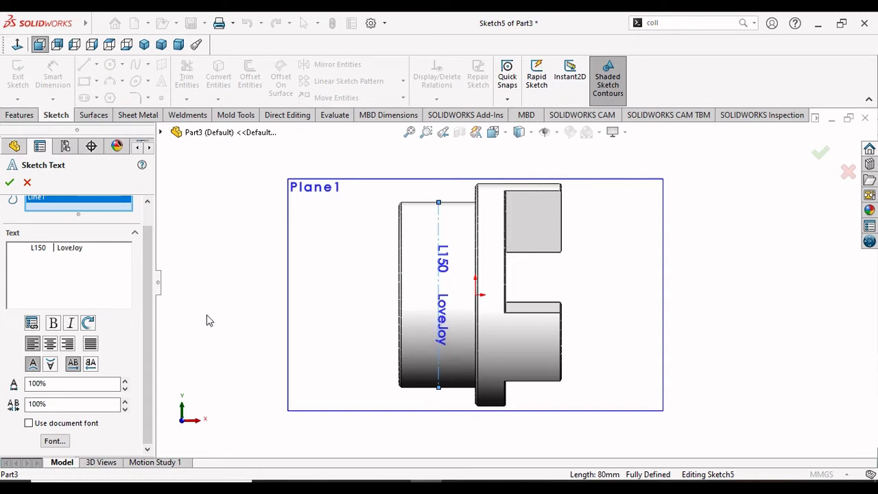
Emboss the Sketch5 text 0.2 mm onto the small cylinder's face with Wrap
click(10, 182)
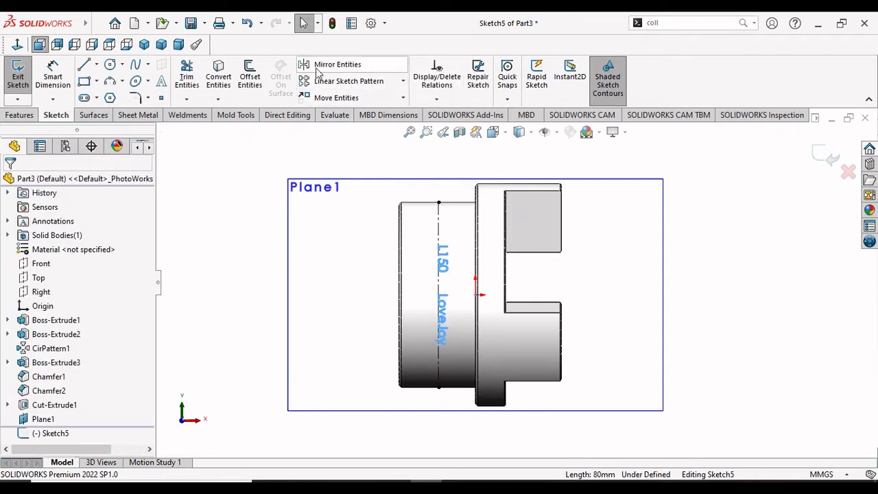
click(831, 159)
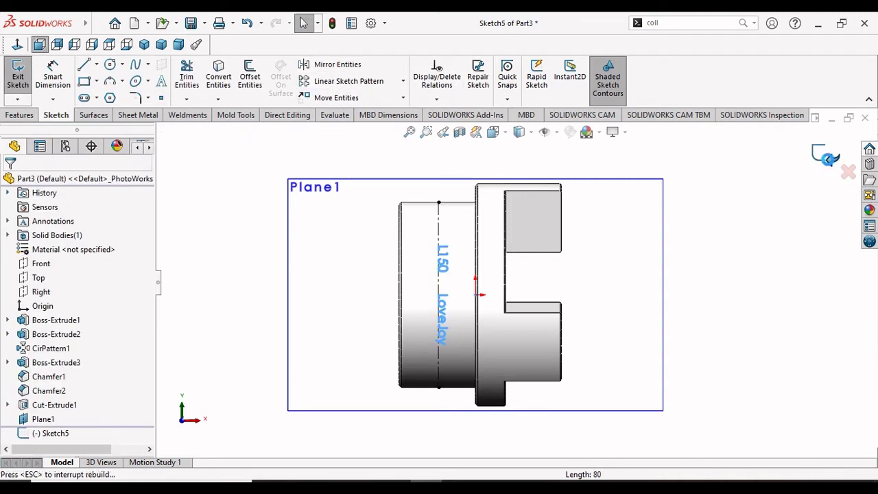
click(20, 115)
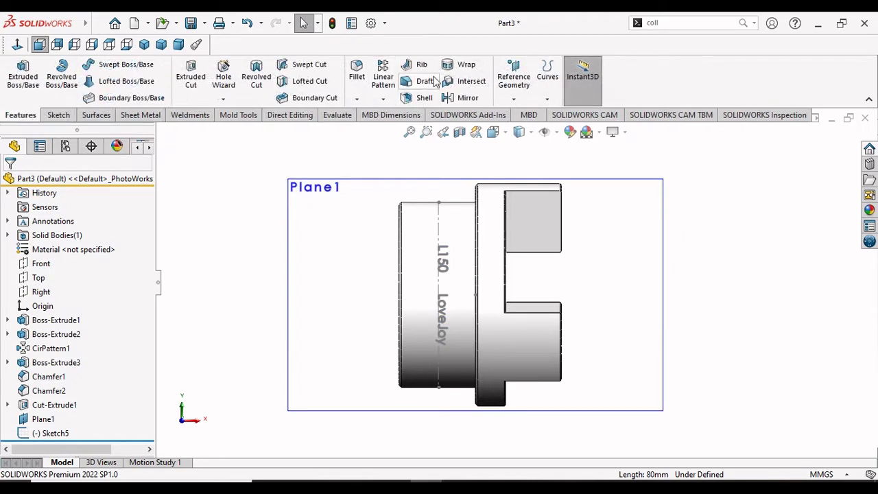
click(465, 66)
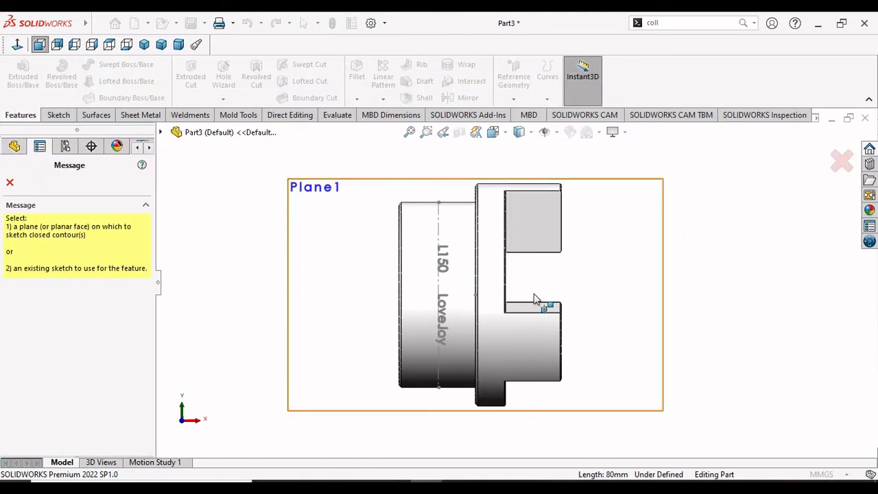
click(436, 291)
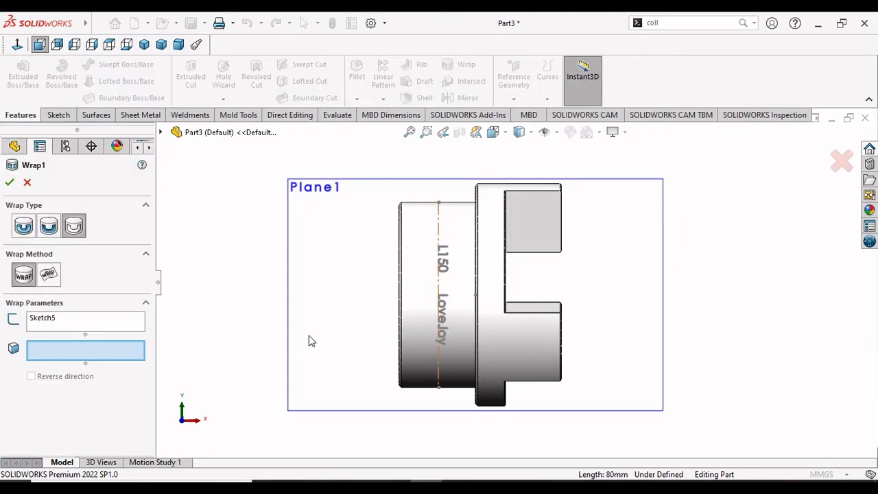
click(23, 230)
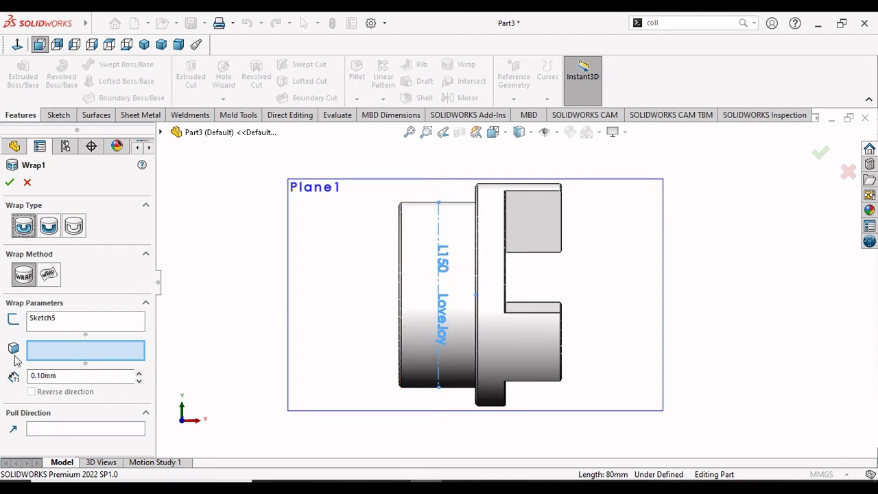
click(434, 301)
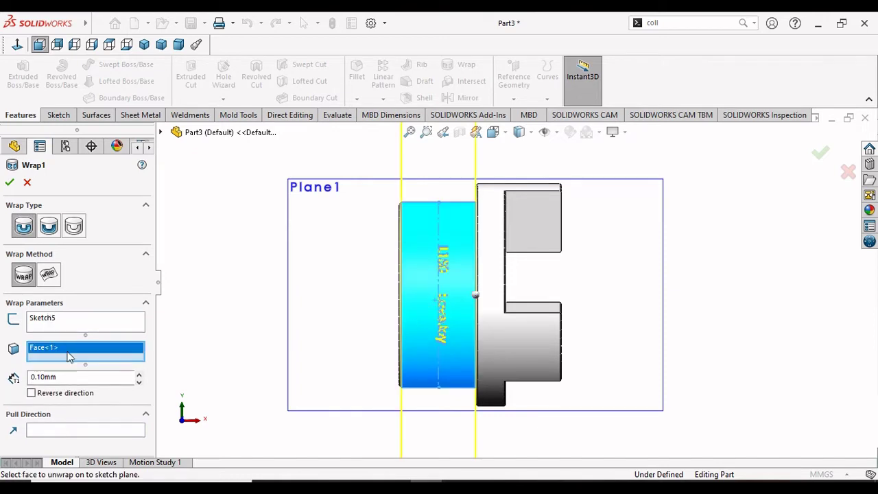
drag(55, 377, 5, 392)
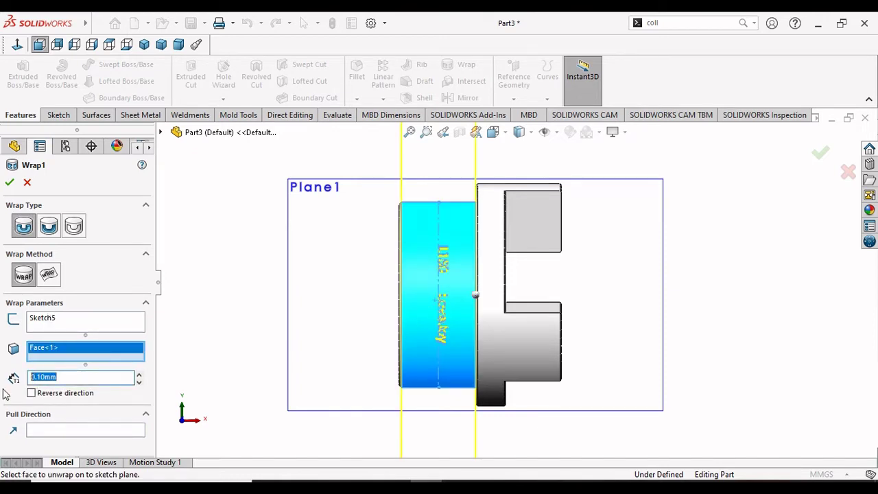
text(0.2)
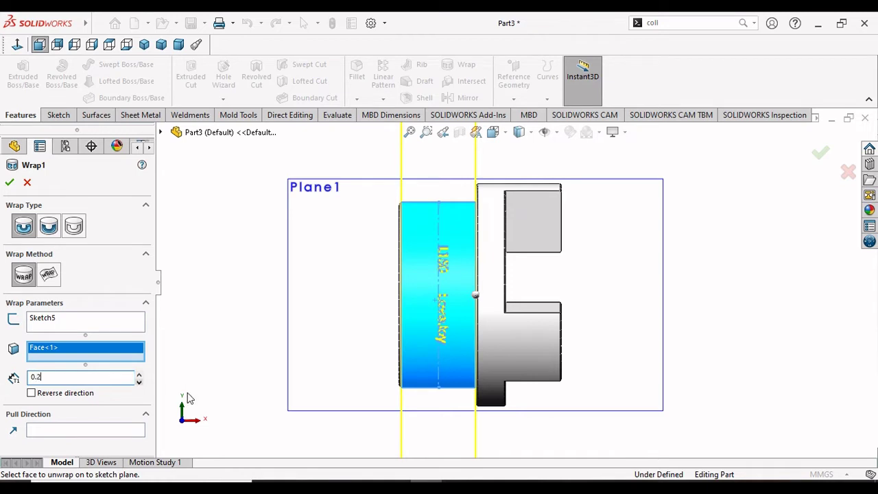
click(134, 350)
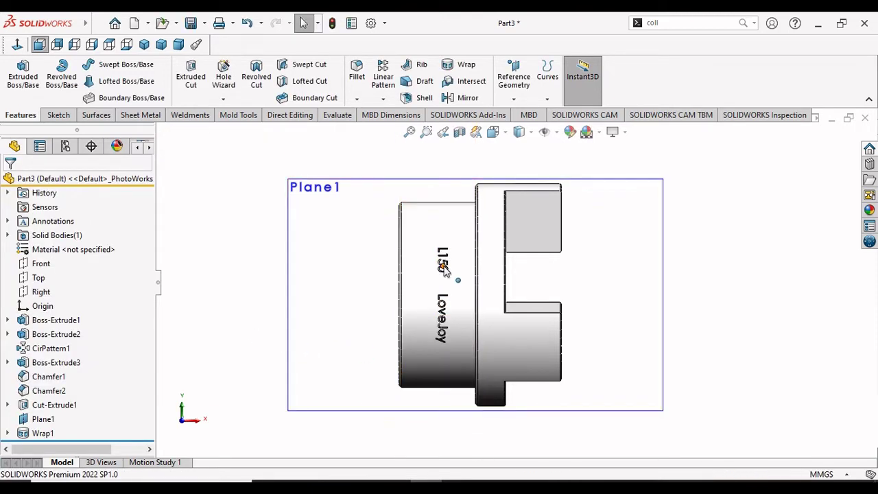
Colour the Wrap1 lettering white
click(43, 434)
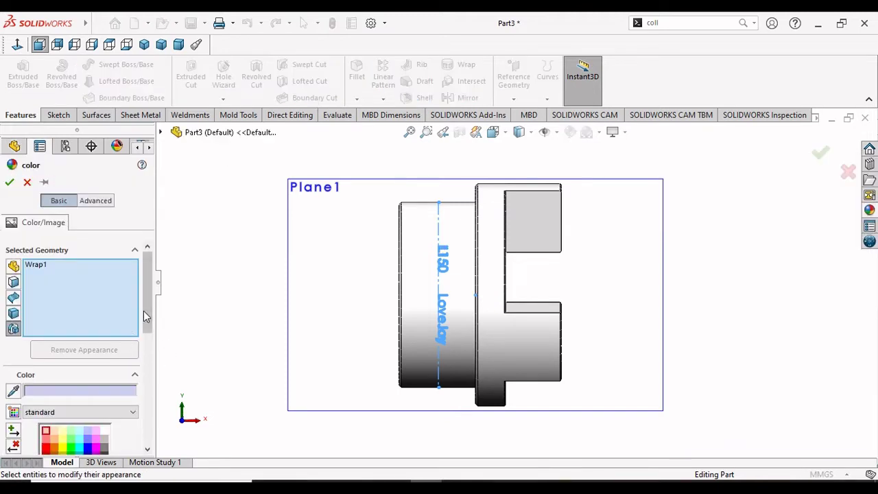
scroll(145, 326, down, 4)
scroll(149, 339, down, 3)
scroll(152, 353, down, 3)
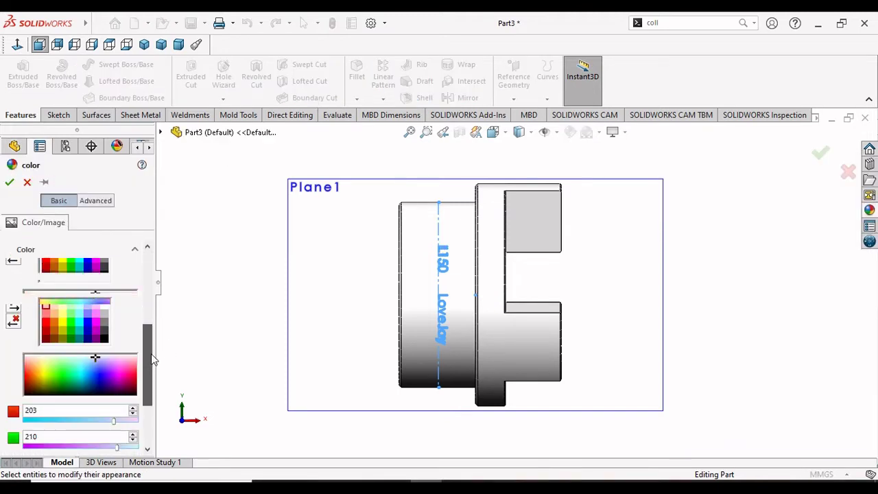
click(104, 318)
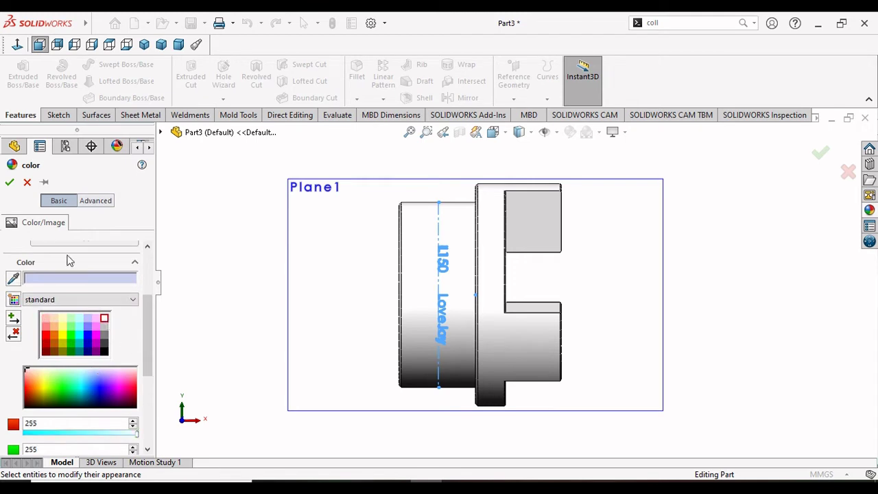
click(9, 182)
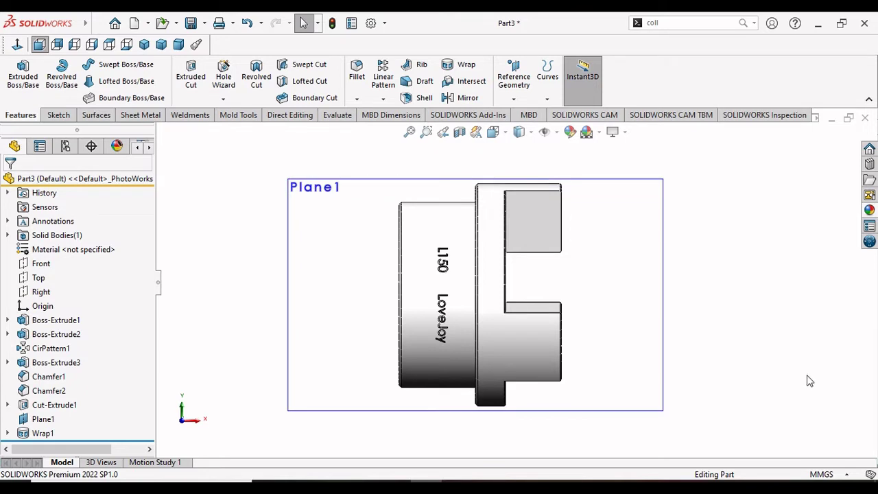
Hide Plane1 and orbit the hub to an isometric view
click(38, 421)
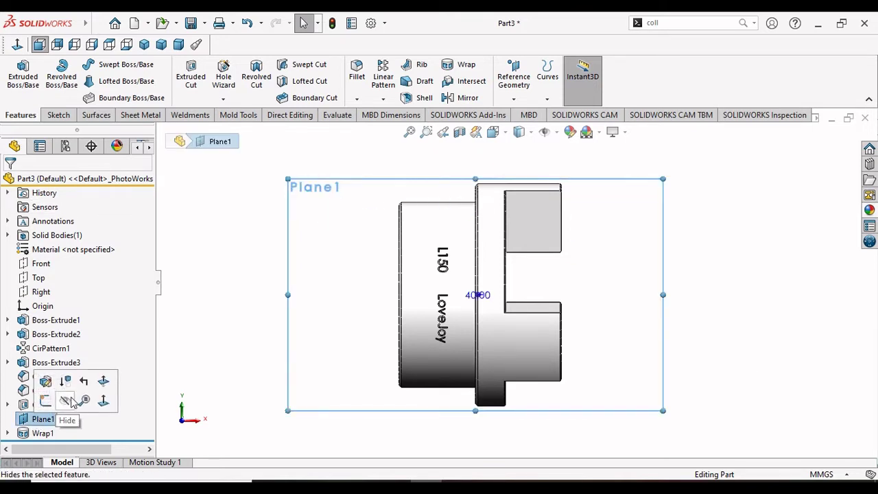
click(62, 400)
middle_drag(830, 321, 689, 345)
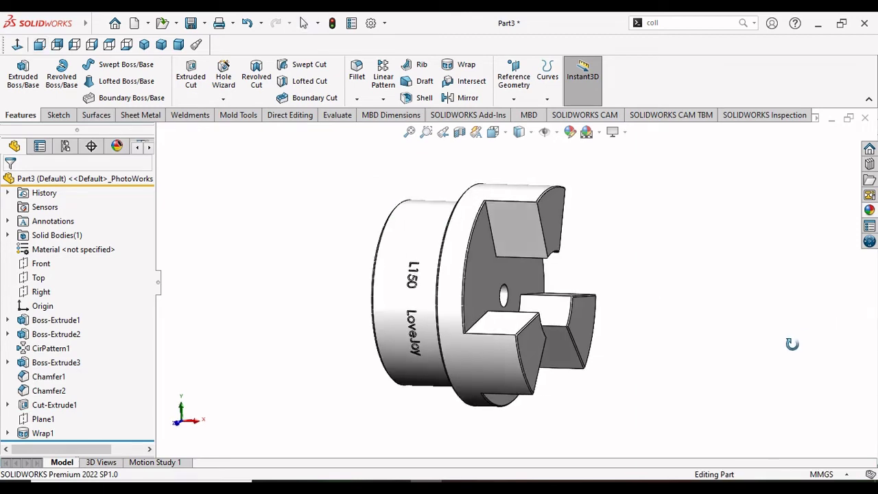
mouse_move(367, 406)
middle_down()
mouse_move(340, 343)
mouse_move(358, 405)
mouse_move(352, 349)
mouse_move(313, 341)
mouse_move(327, 347)
middle_up()
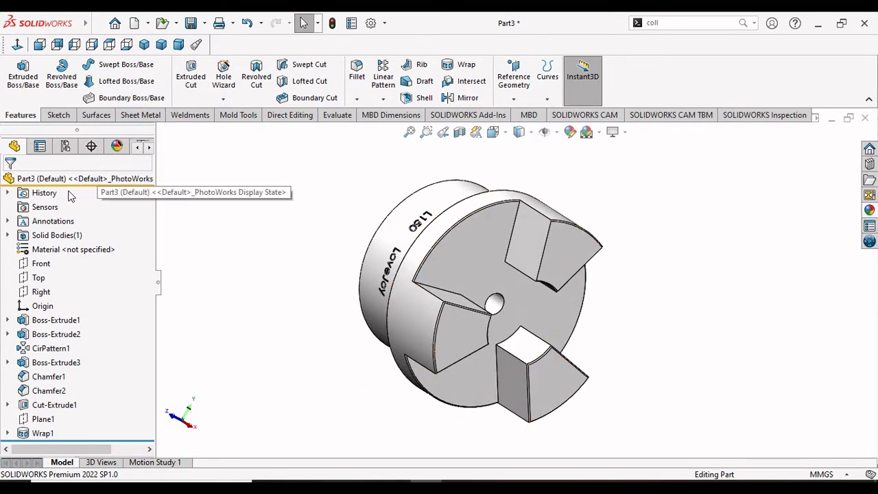
Apply the cast iron appearance from Appearances > Metal > Iron to the hub
click(869, 210)
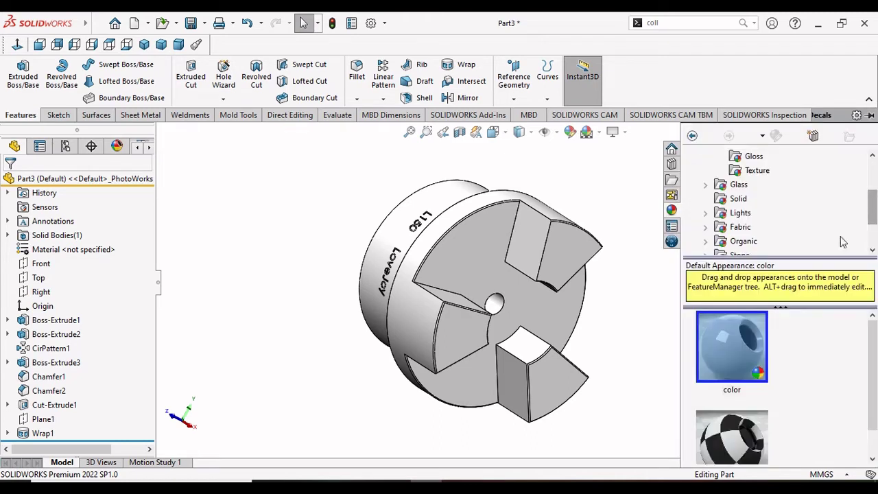
drag(873, 212, 873, 180)
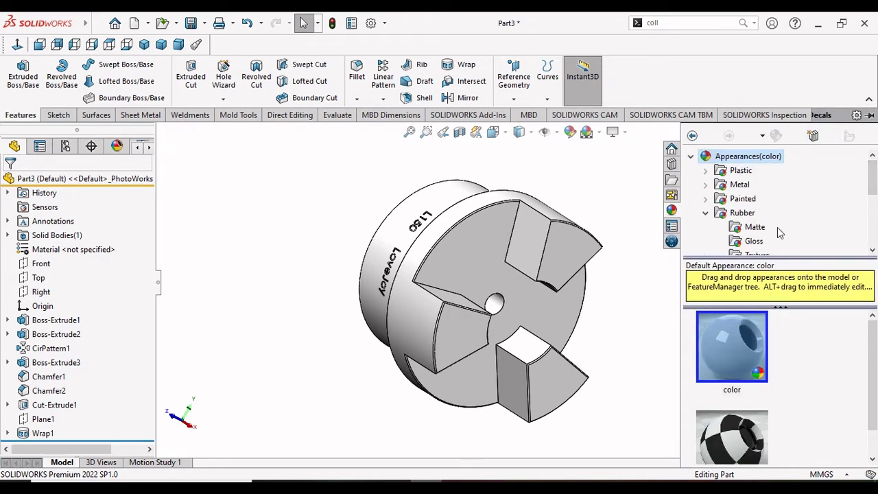
click(707, 214)
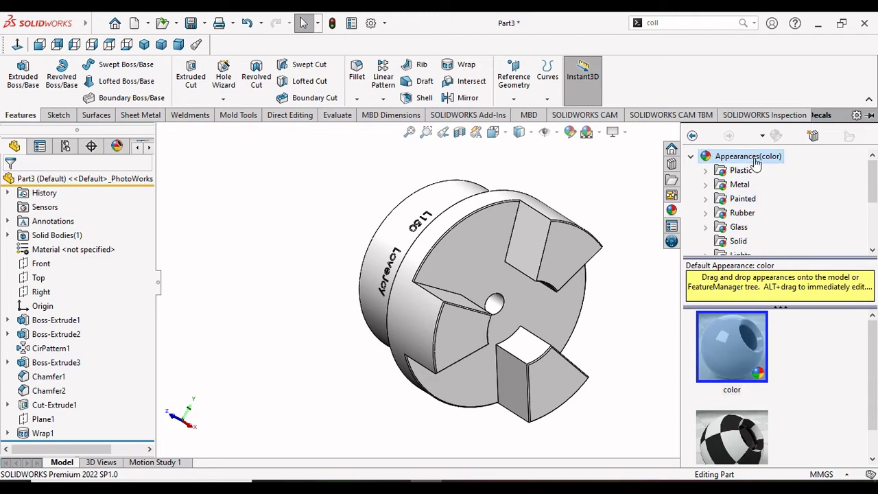
double_click(756, 163)
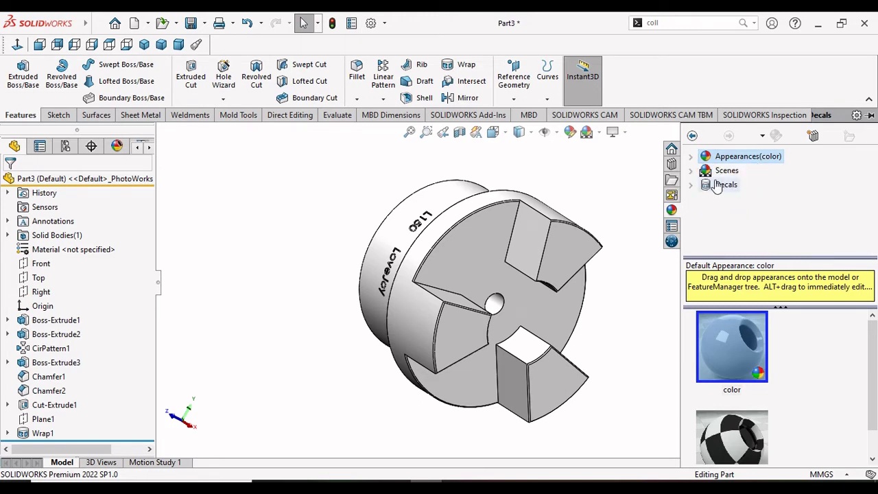
double_click(760, 163)
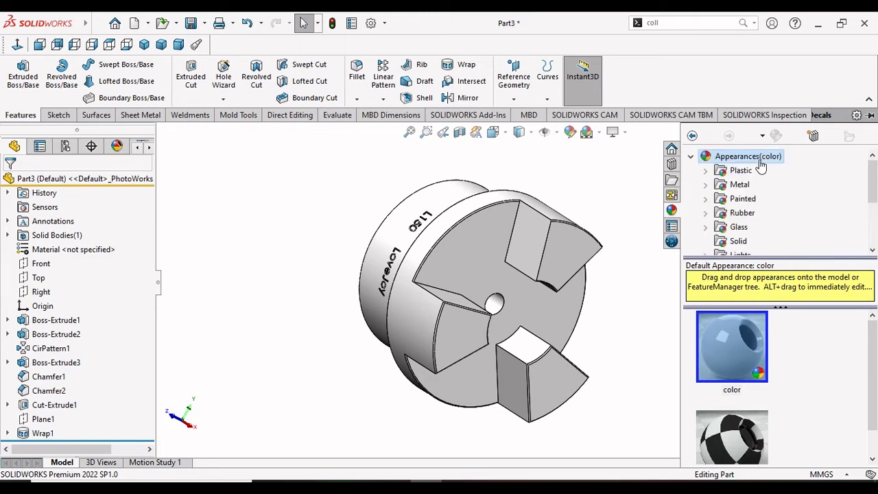
click(709, 187)
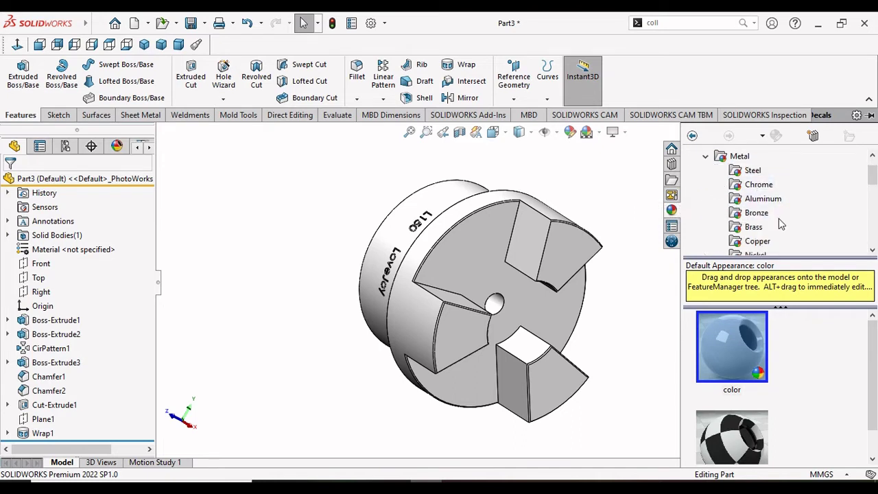
scroll(778, 218, down, 1)
drag(871, 192, 870, 199)
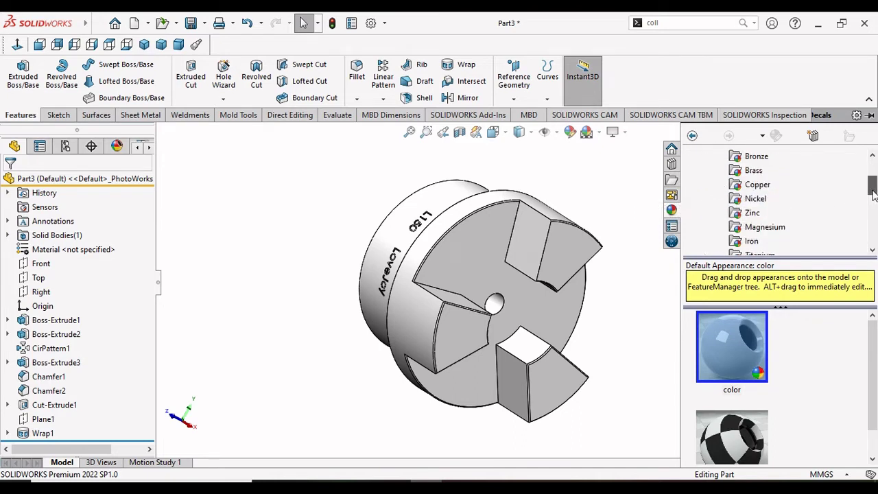
click(751, 227)
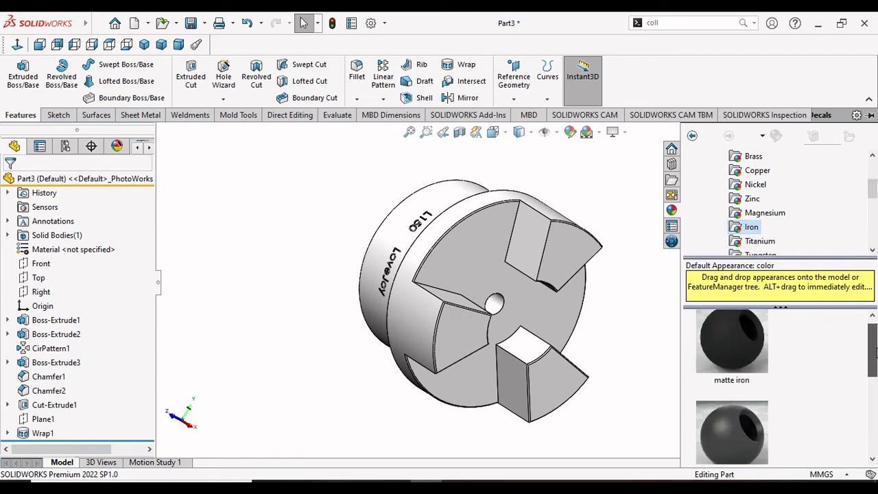
drag(872, 343, 875, 357)
scroll(875, 357, down, 4)
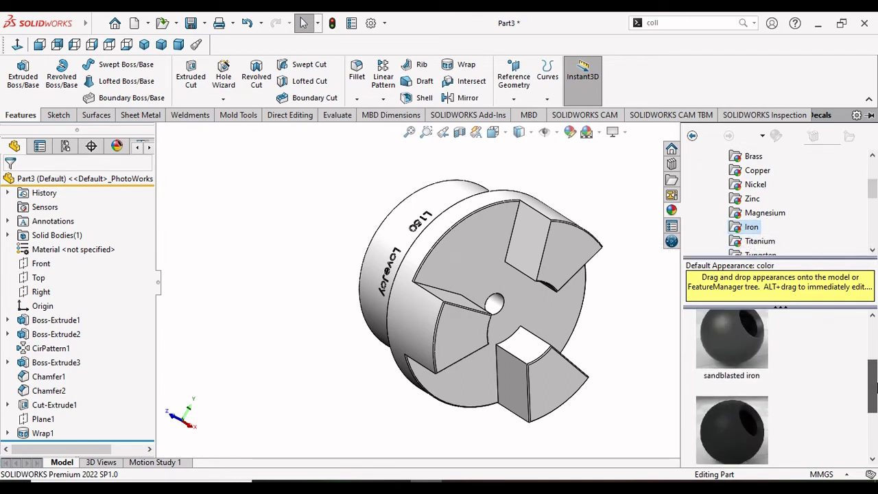
double_click(731, 370)
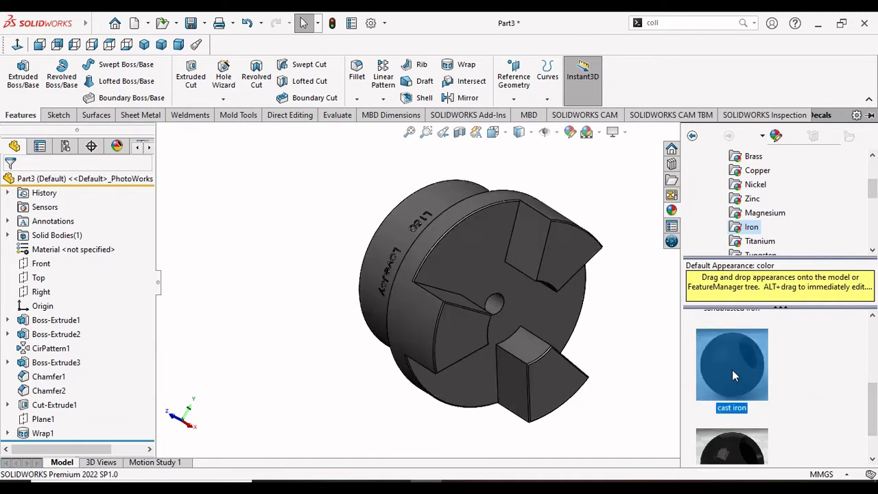
drag(459, 356, 459, 356)
scroll(331, 355, up, 2)
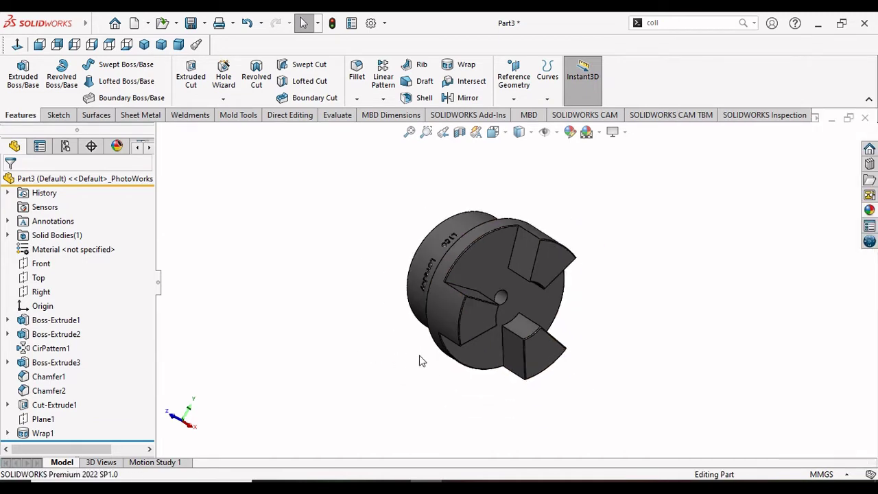
scroll(652, 313, down, 3)
scroll(645, 274, up, 2)
scroll(639, 270, down, 2)
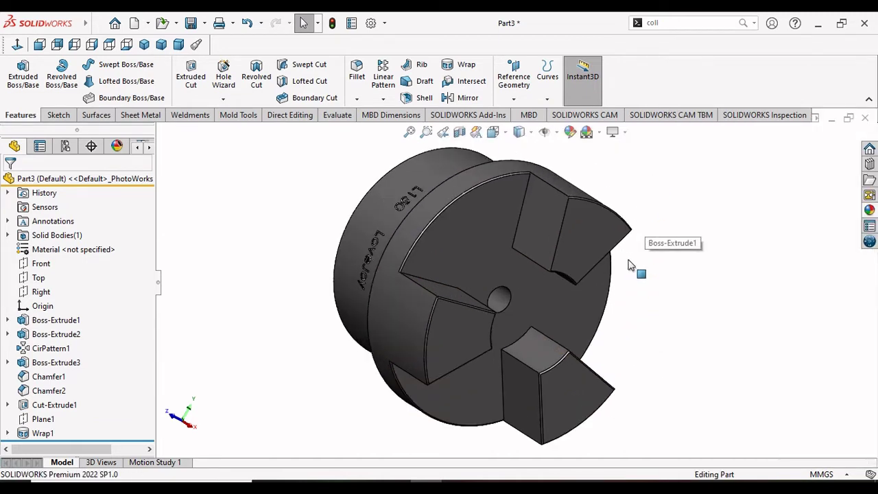
mouse_move(651, 306)
middle_down()
mouse_move(709, 327)
mouse_move(686, 375)
middle_up()
scroll(447, 298, down, 2)
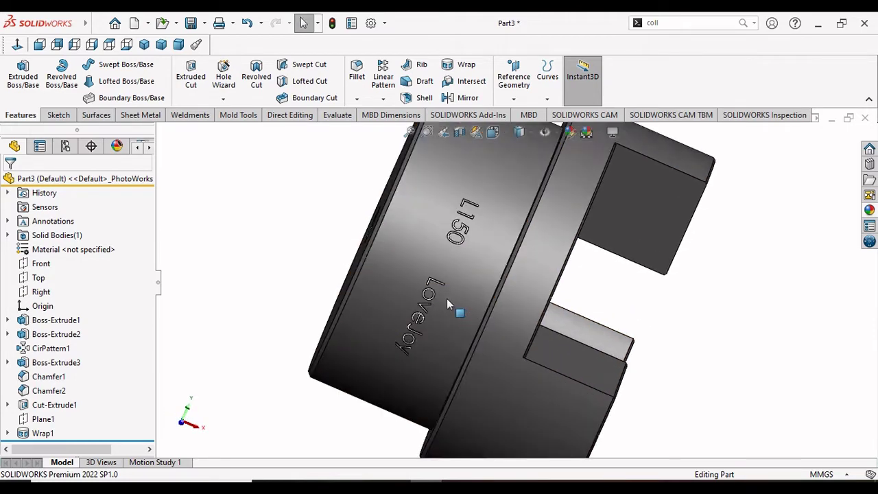
scroll(447, 300, down, 2)
scroll(448, 298, up, 5)
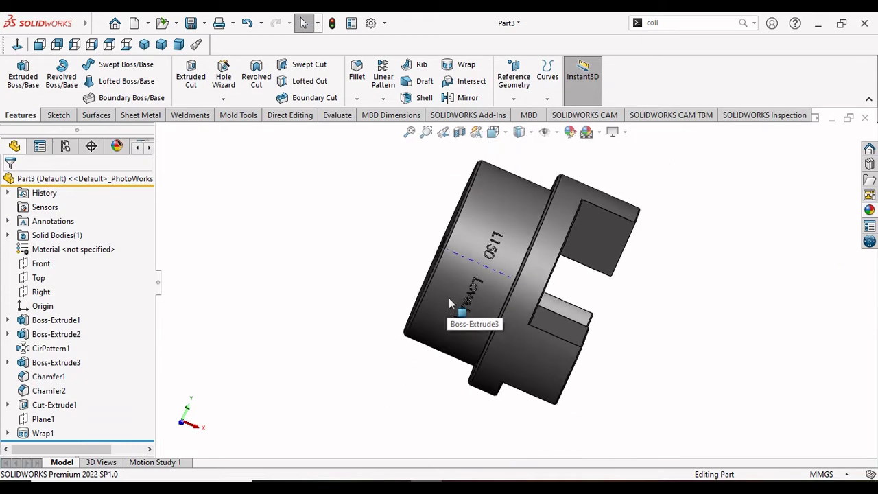
mouse_move(675, 261)
middle_down()
mouse_move(751, 359)
mouse_move(500, 358)
mouse_move(501, 311)
mouse_move(608, 392)
mouse_move(625, 419)
mouse_move(683, 272)
mouse_move(480, 206)
middle_up()
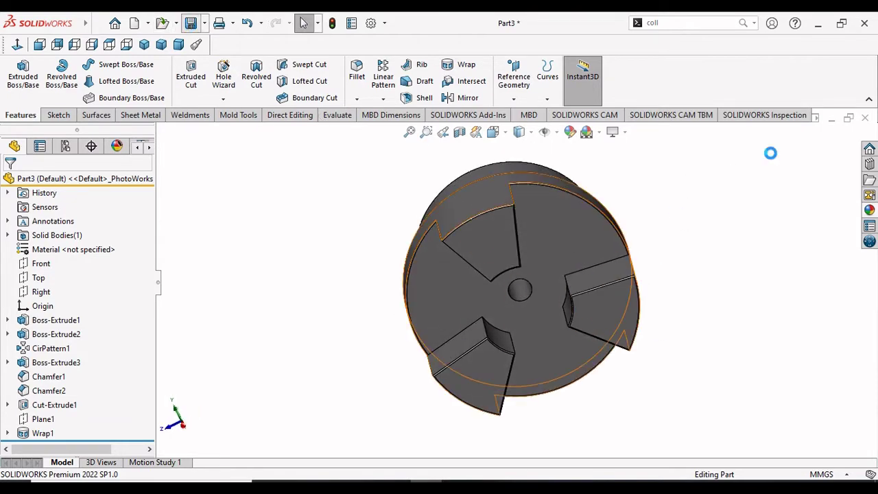
Save the part to the Desktop as 'part 1 star coupler'
key(ctrl+s)
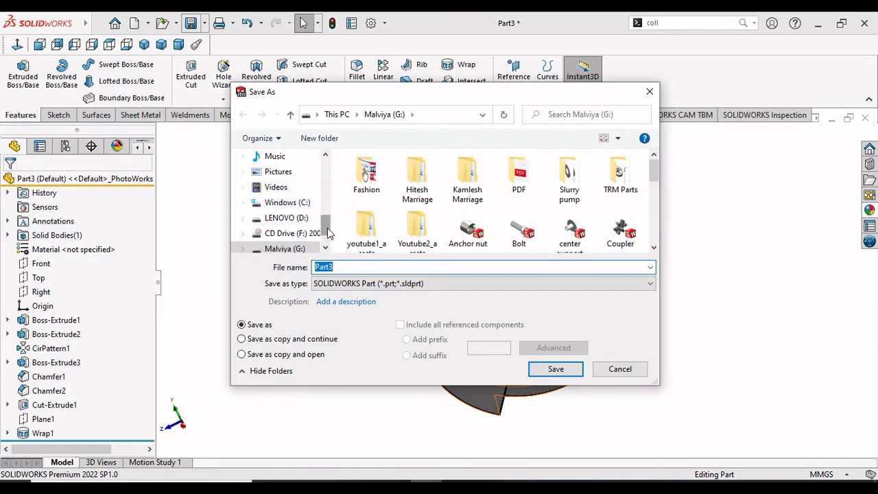
drag(327, 233, 328, 175)
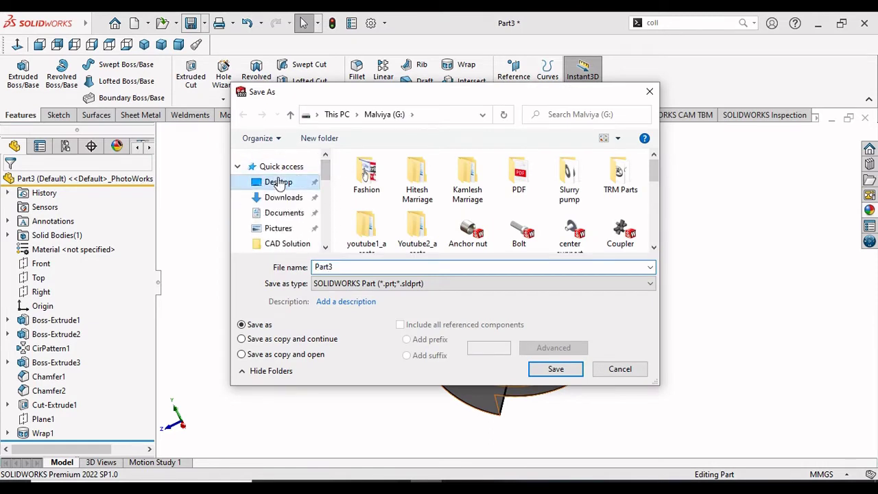
click(277, 182)
double_click(326, 267)
text(p)
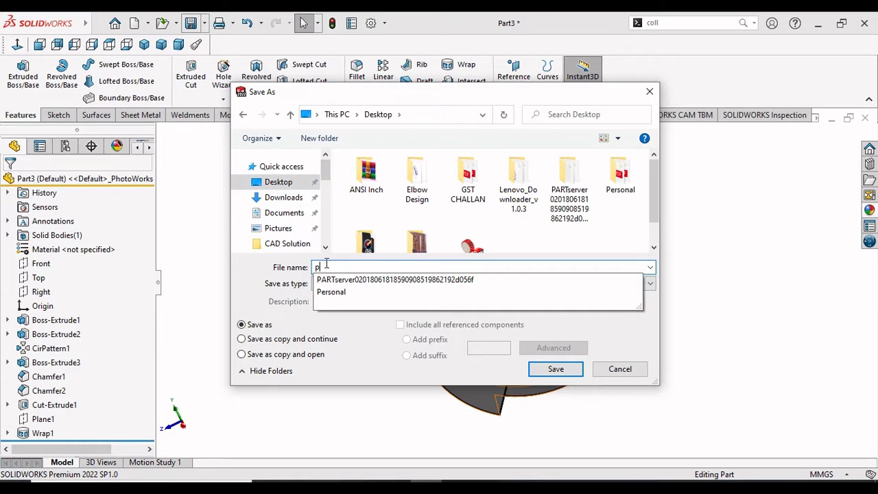
text(art)
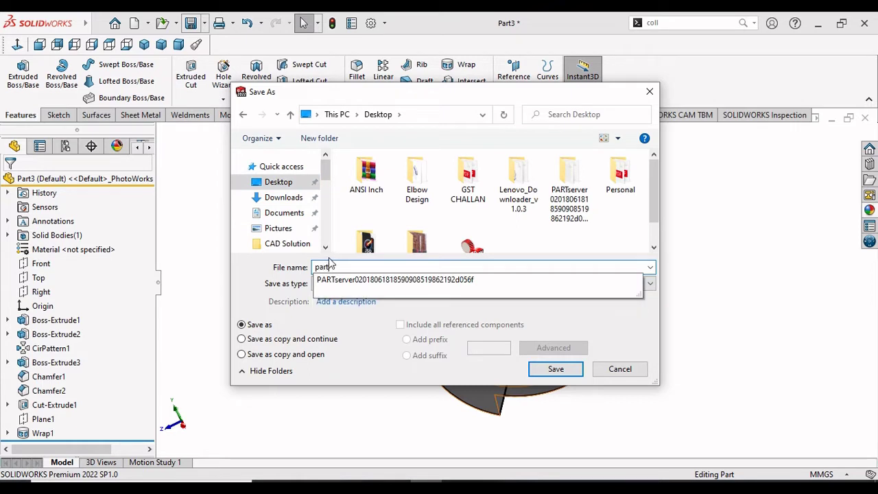
text( 1)
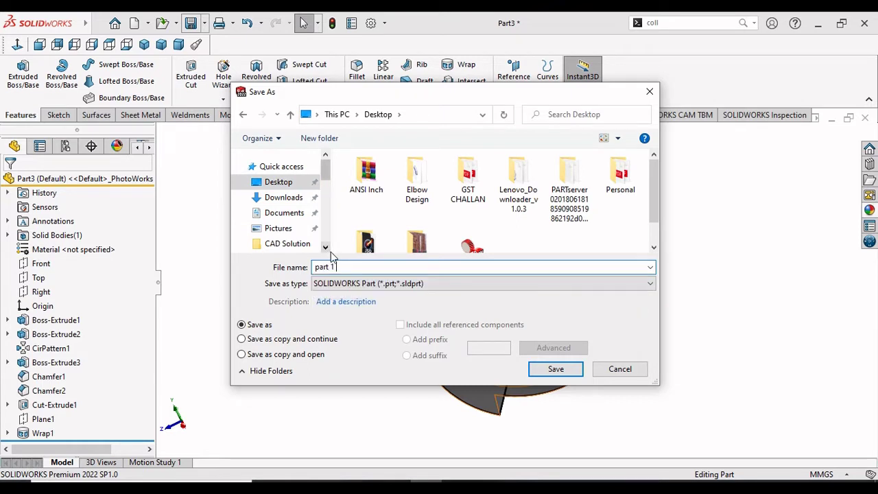
text( c)
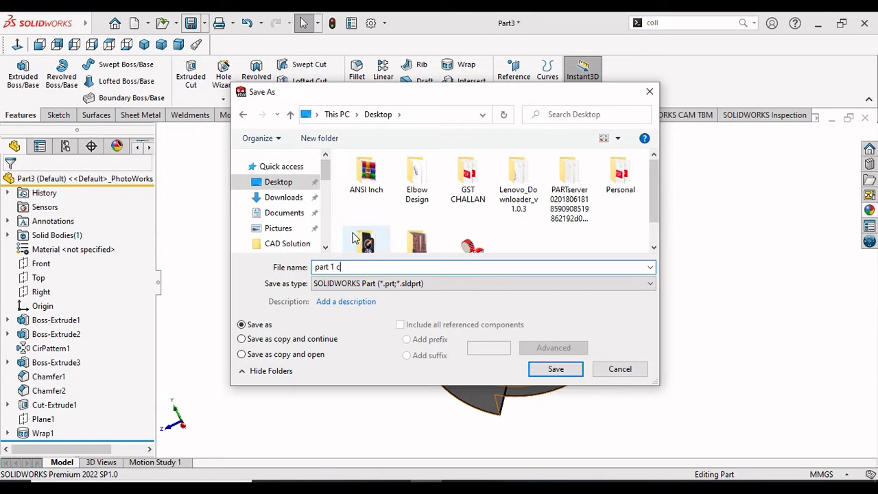
key(BackSpace)
text(s)
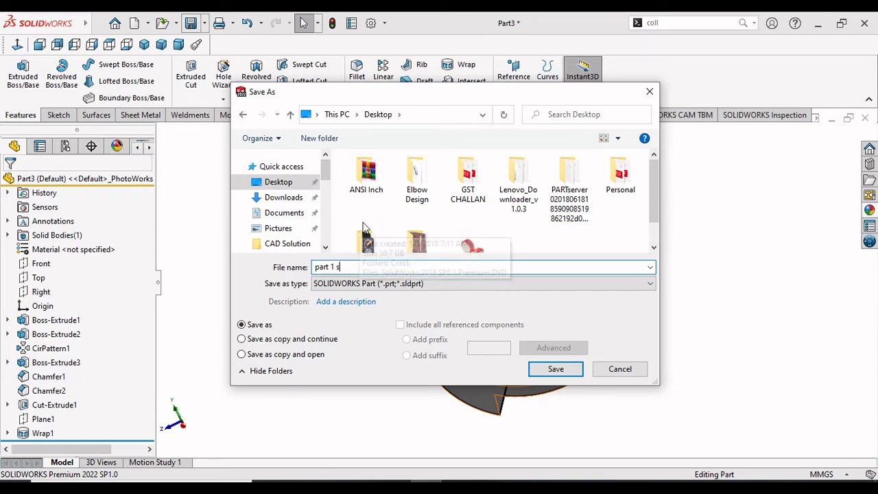
text(tar)
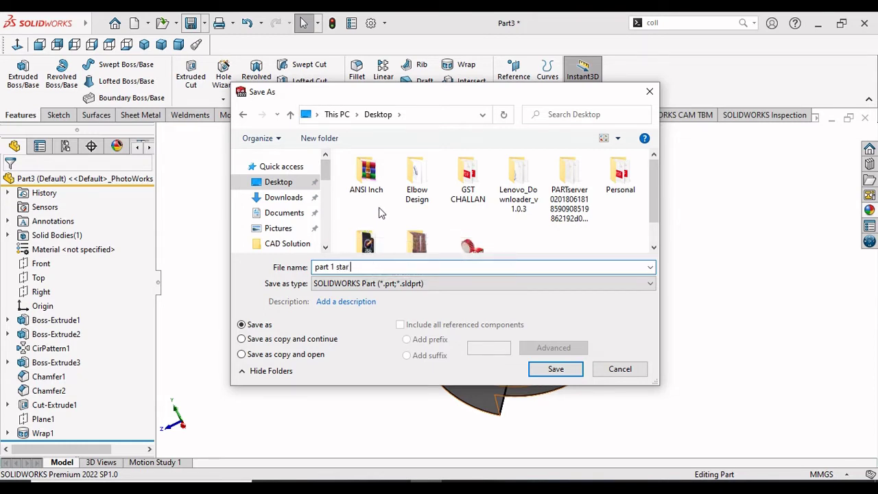
text(cou)
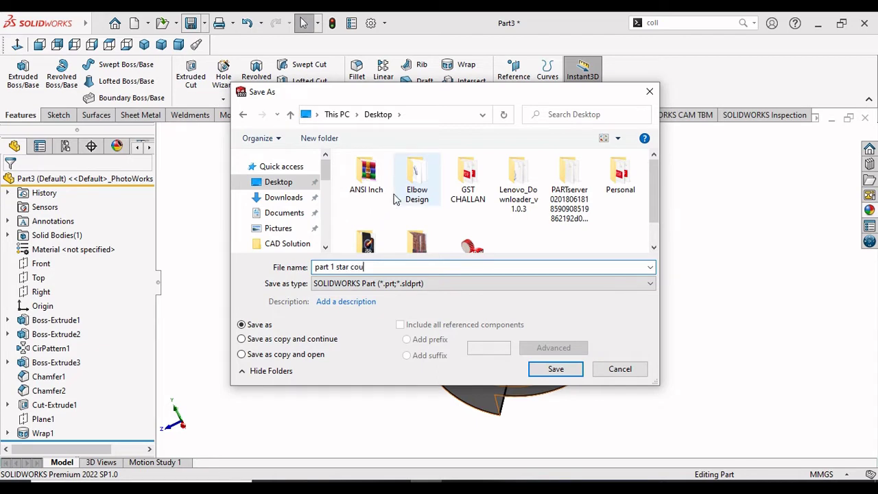
text(pler)
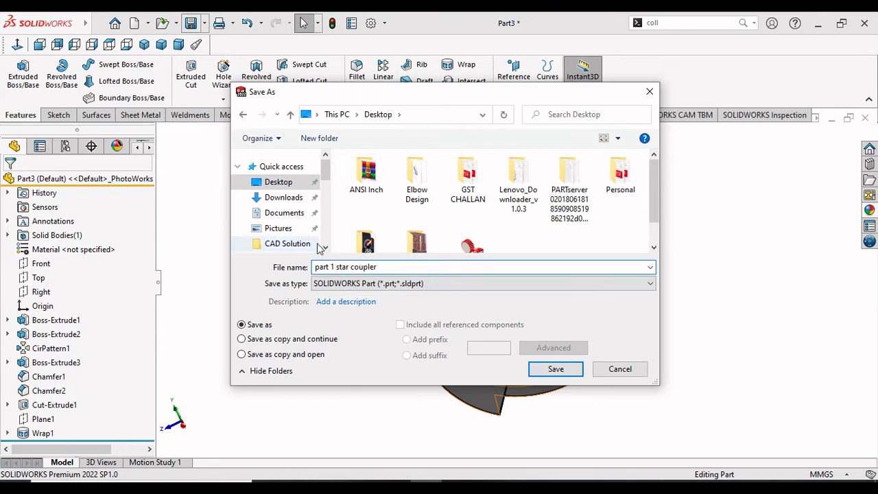
click(555, 373)
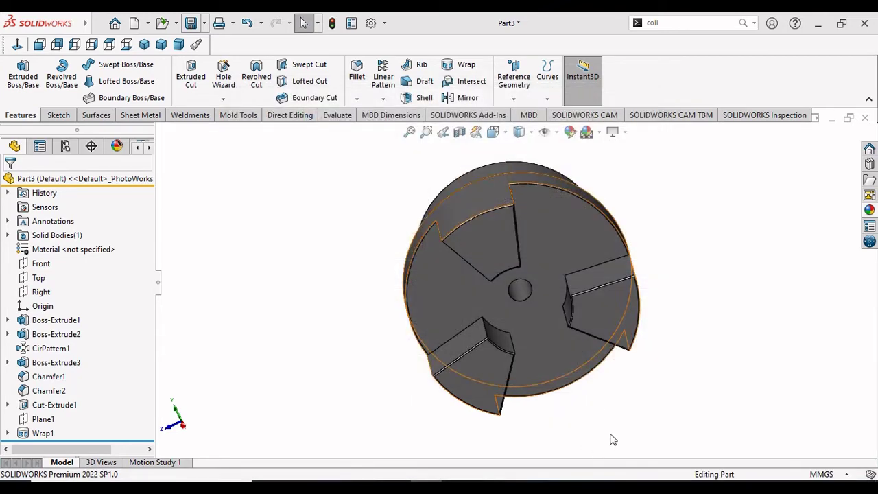
Zoom and orbit to inspect the engraved hub, then close the part
scroll(491, 296, up, 2)
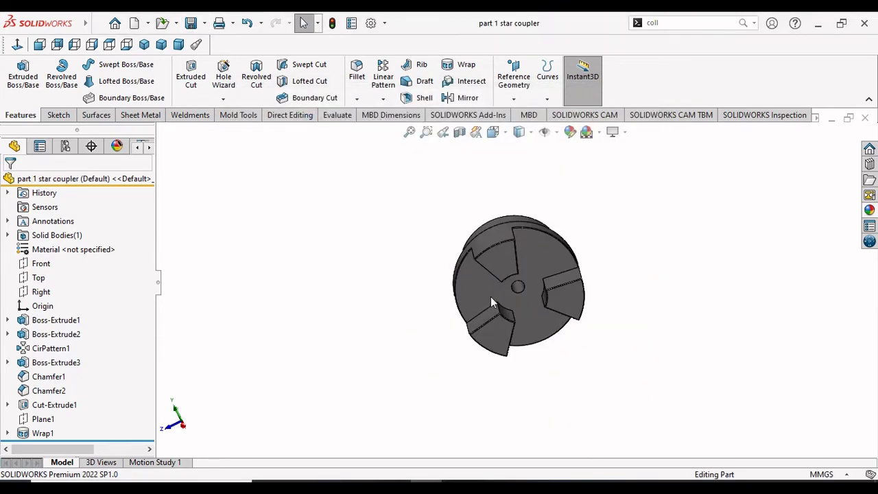
scroll(539, 265, up, 3)
scroll(532, 264, down, 3)
scroll(532, 265, down, 2)
scroll(668, 268, up, 2)
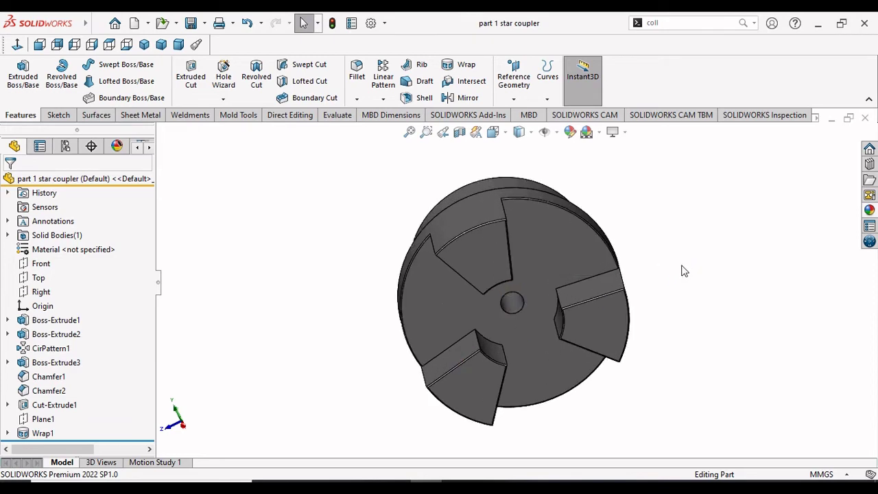
mouse_move(669, 268)
middle_down()
mouse_move(617, 336)
mouse_move(549, 313)
mouse_move(521, 417)
mouse_move(607, 431)
mouse_move(666, 423)
mouse_move(743, 372)
mouse_move(777, 368)
mouse_move(725, 282)
mouse_move(740, 354)
mouse_move(758, 359)
middle_up()
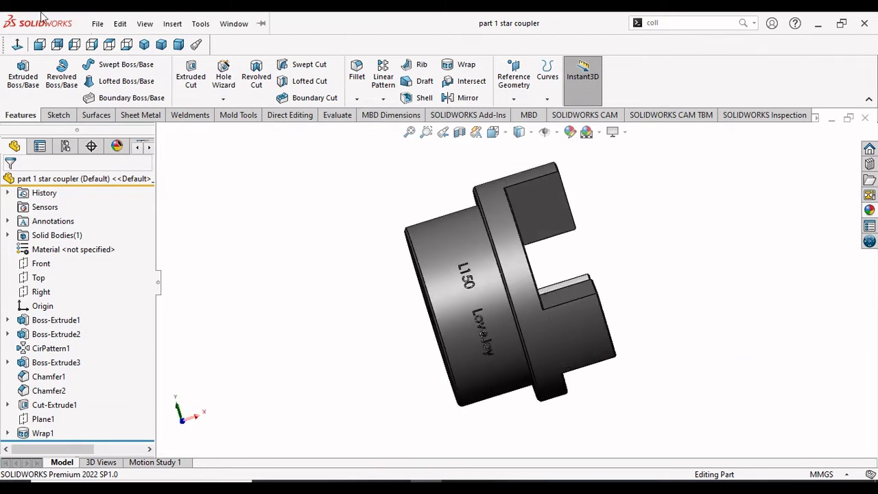
click(865, 119)
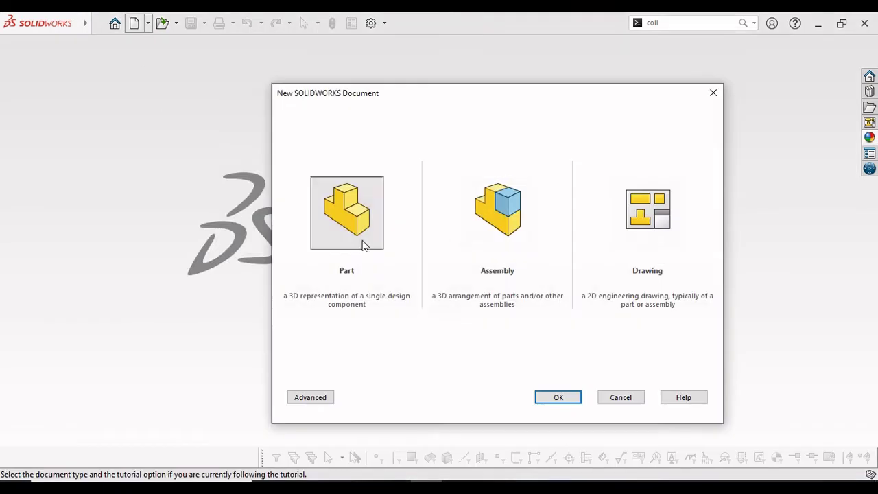
Create a new part and apply the Plain White scene background to its viewport
click(551, 399)
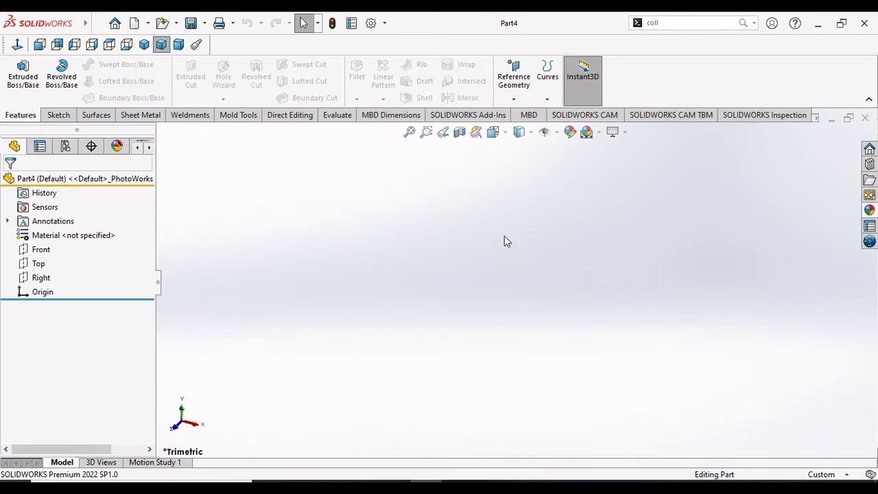
click(599, 132)
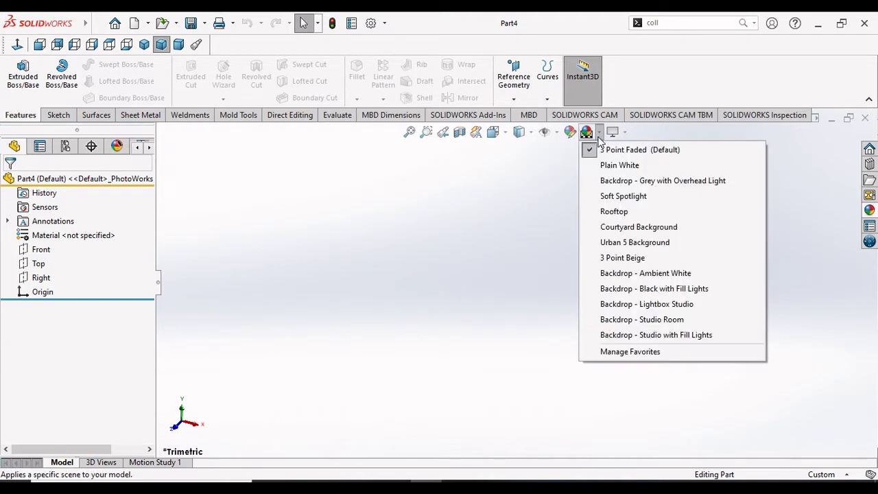
click(621, 164)
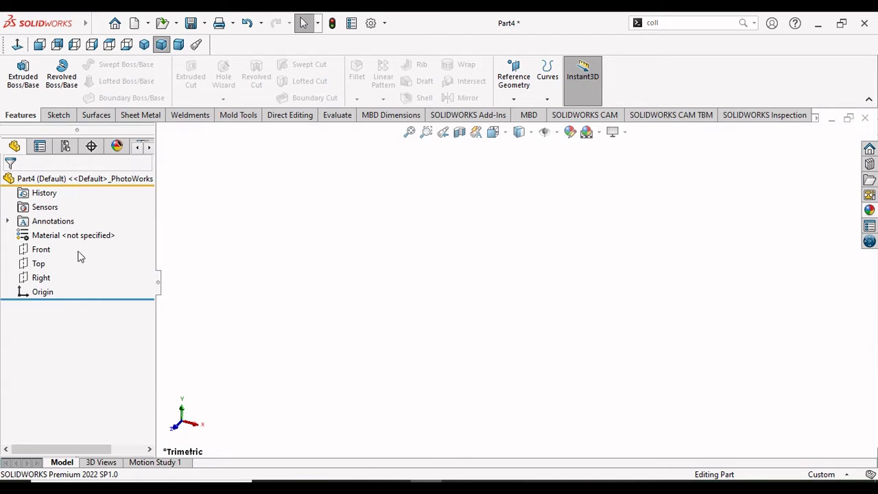
click(41, 278)
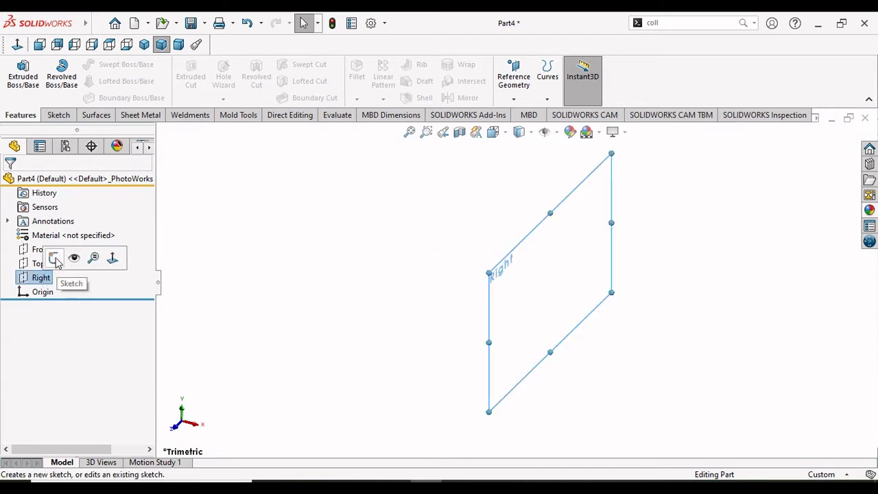
Sketch a large outer circle and a smaller inner circle, both centred on the origin, on the Right plane
click(55, 258)
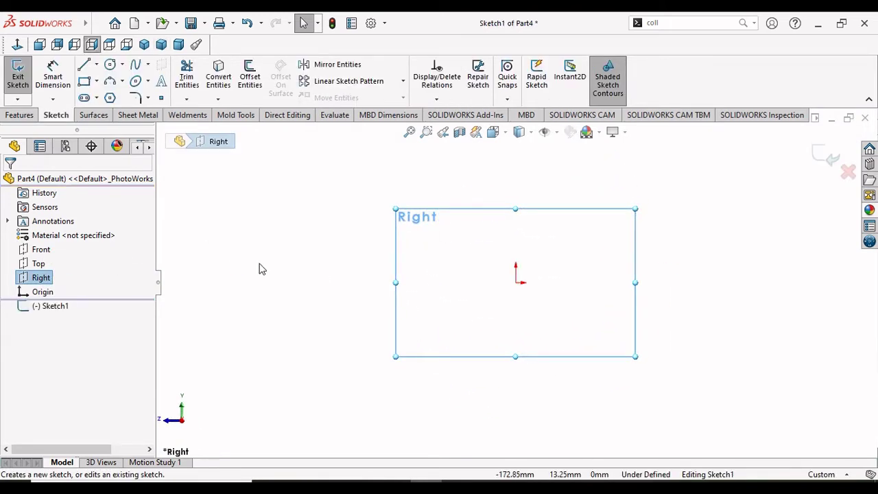
click(112, 65)
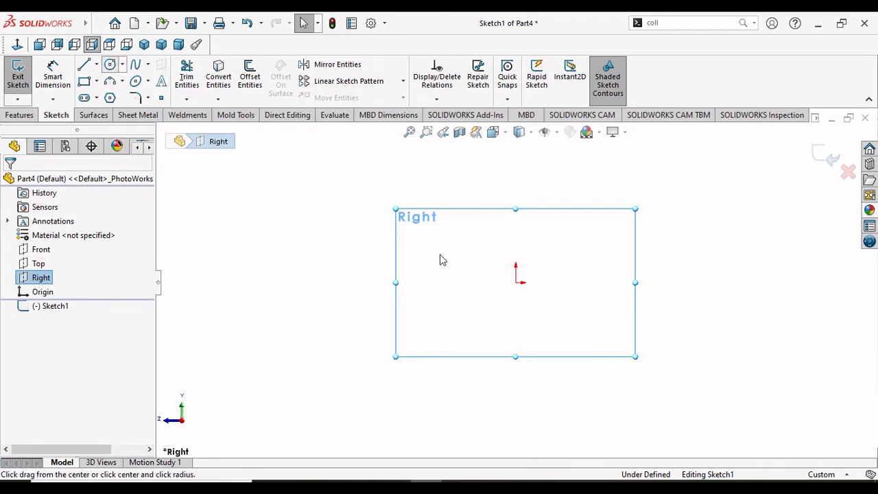
click(515, 282)
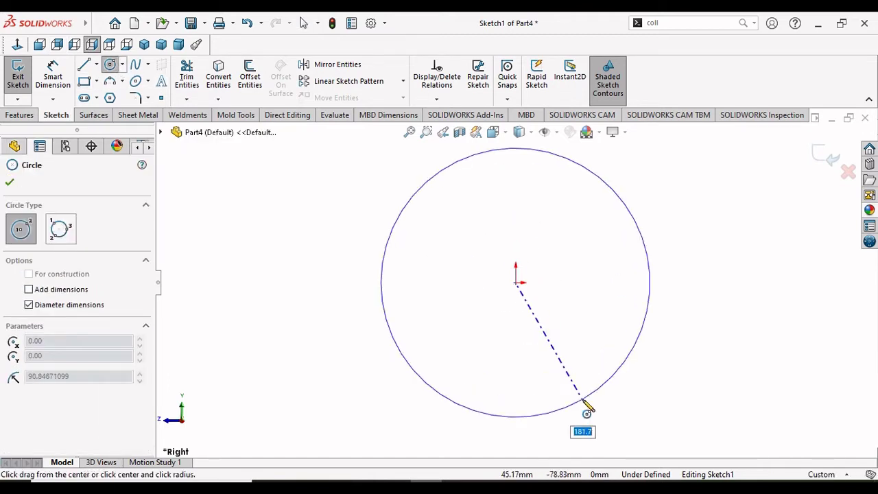
click(578, 399)
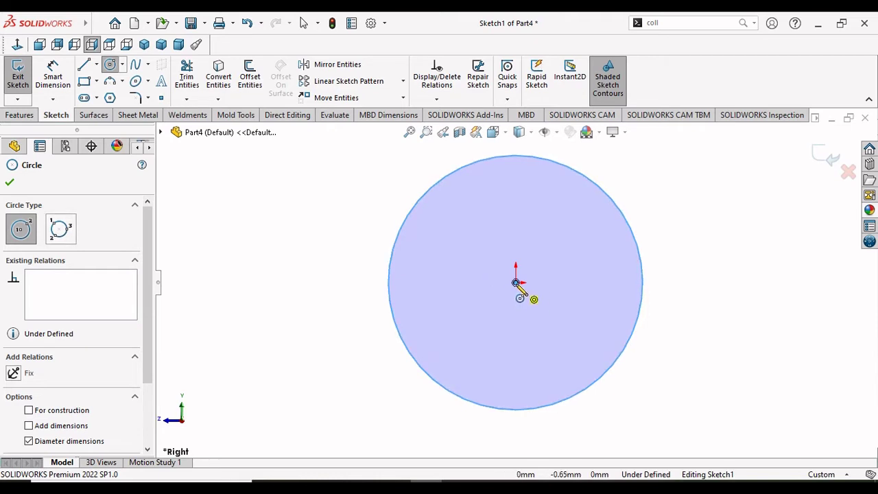
click(516, 282)
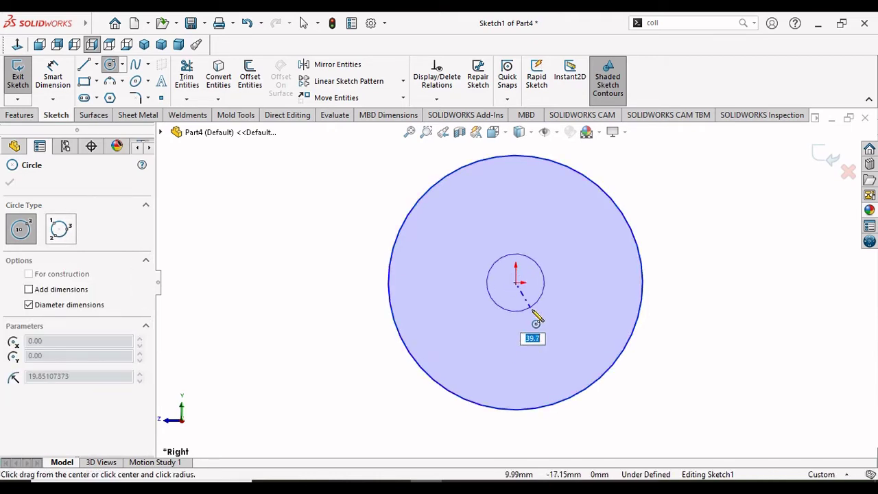
click(558, 336)
right_click(571, 349)
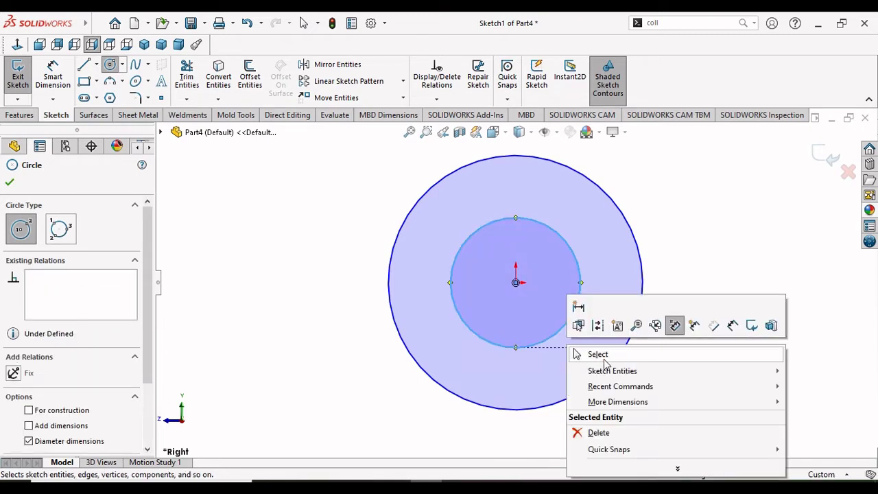
click(598, 354)
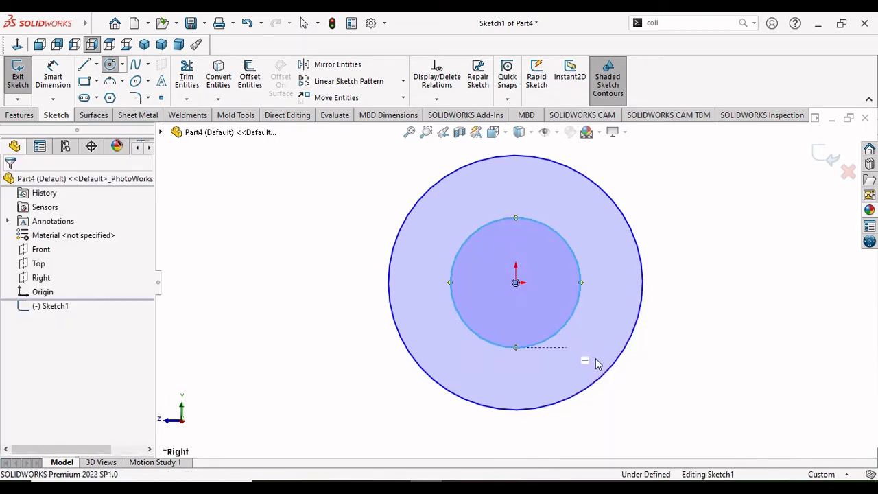
Dimension the outer circle to Ø96 mm and the inner circle to Ø39 mm
click(63, 81)
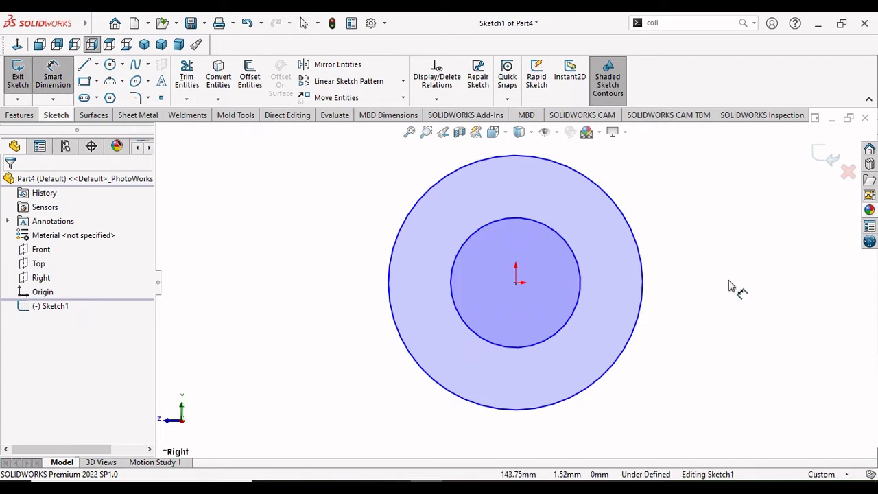
click(668, 292)
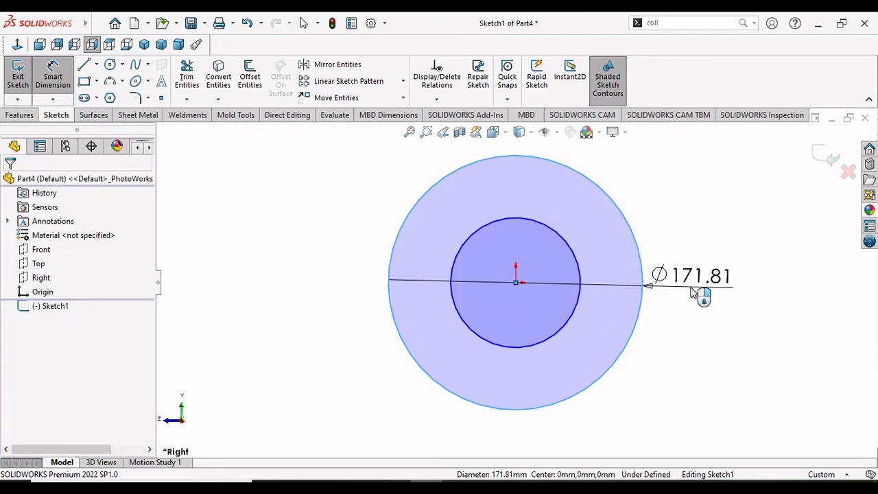
click(713, 274)
text(96)
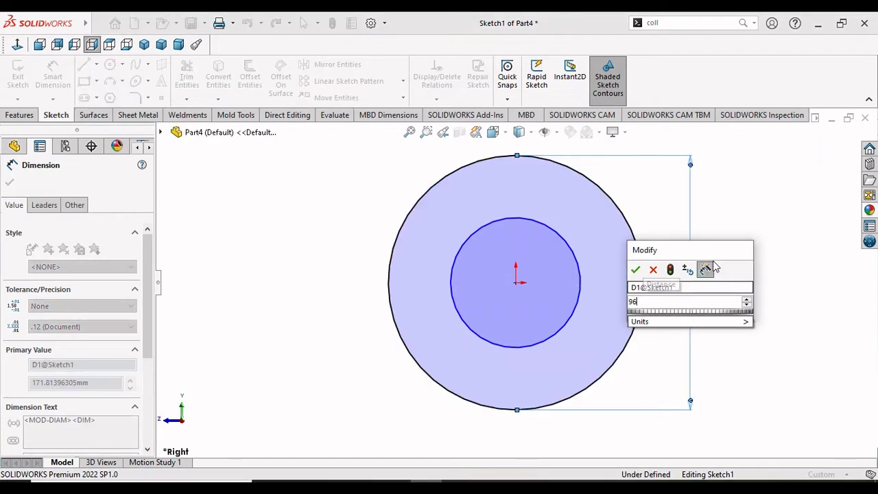
click(634, 272)
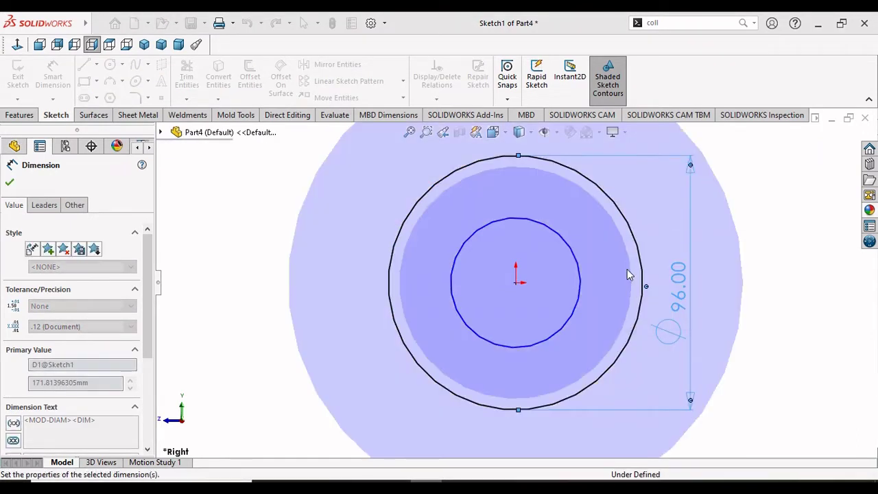
click(583, 282)
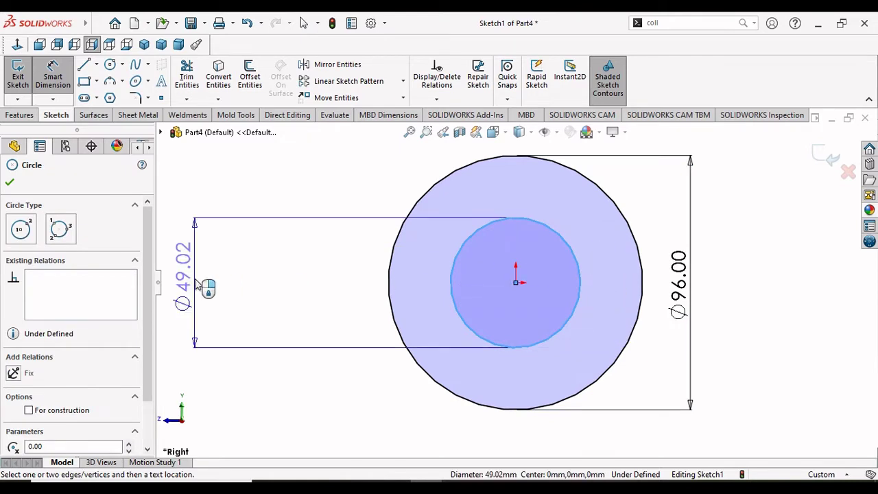
click(356, 282)
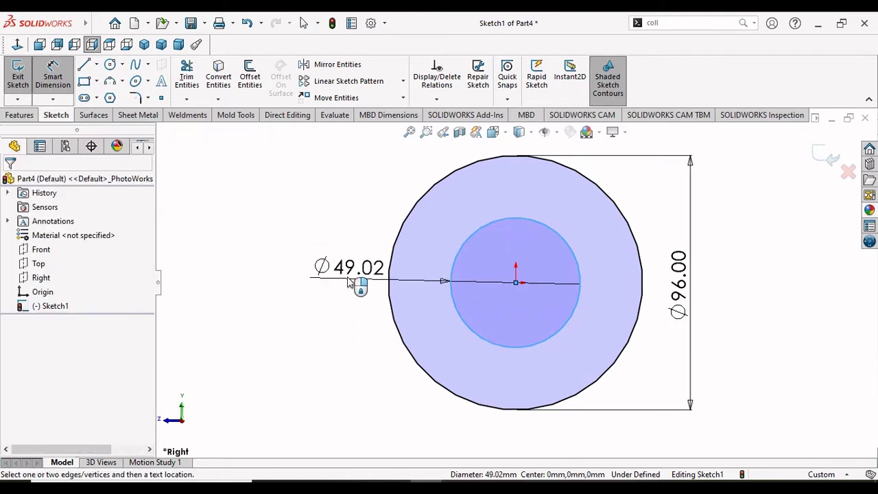
text(3)
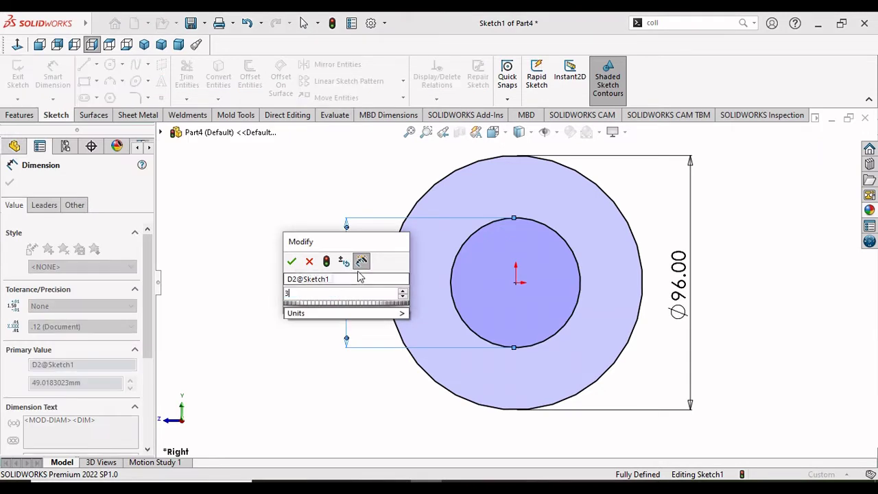
text(9)
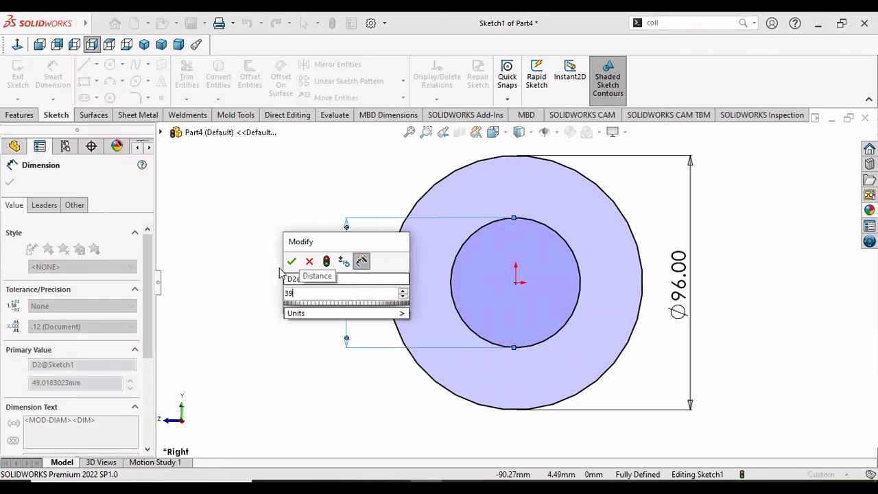
click(291, 261)
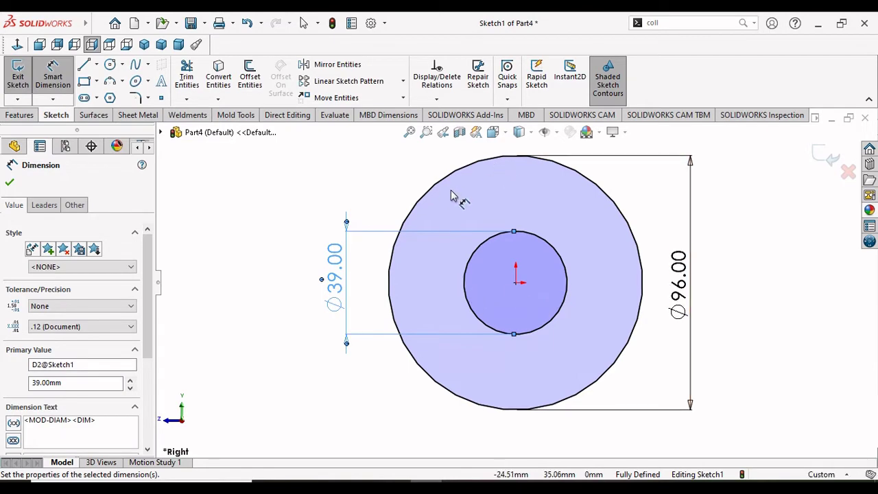
In Document Properties, set the drafting standard to ANSI and raise shaded image quality to high
click(8, 188)
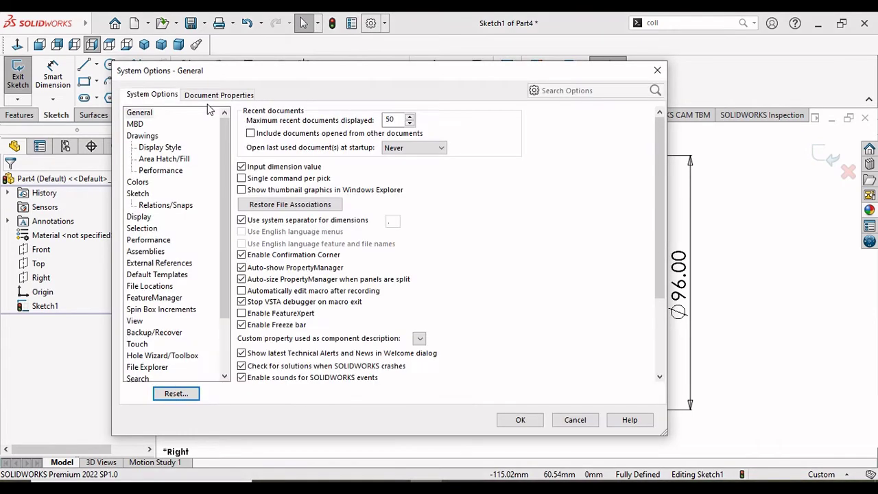
click(206, 96)
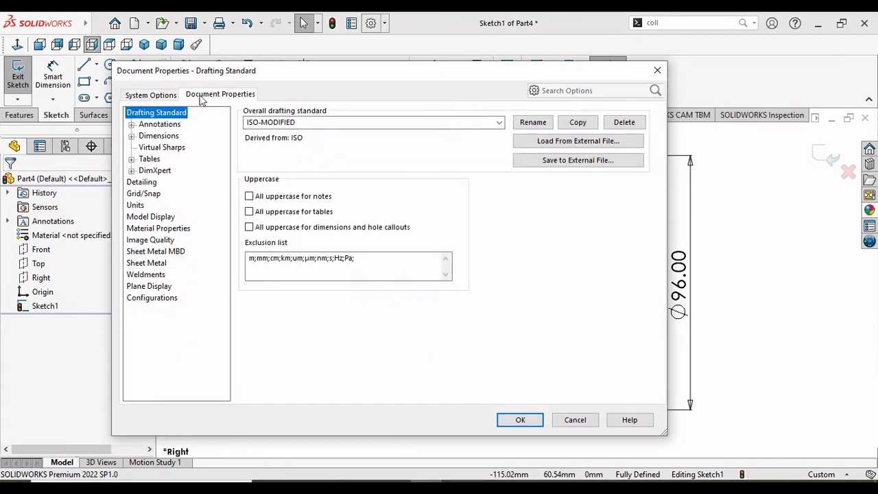
click(396, 123)
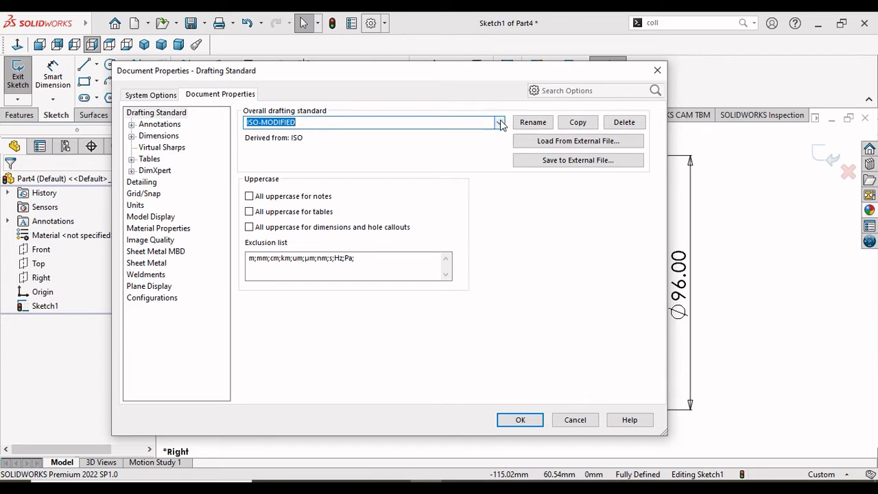
click(502, 123)
click(283, 139)
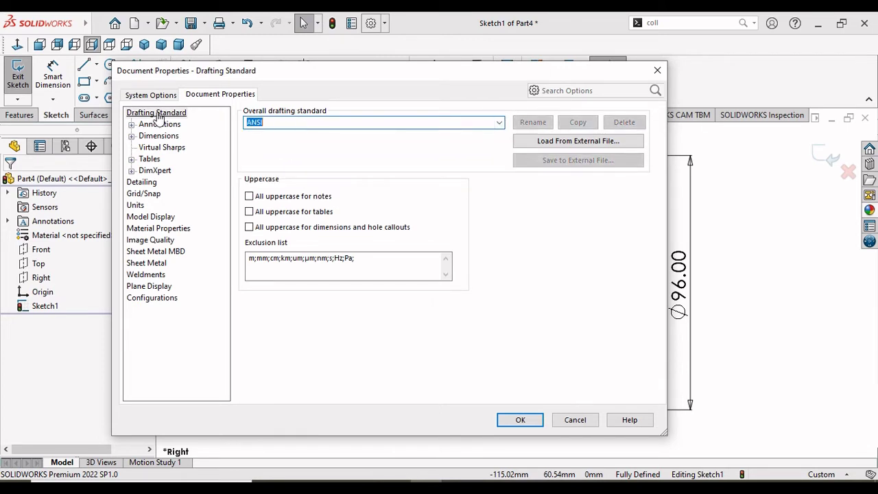
click(151, 240)
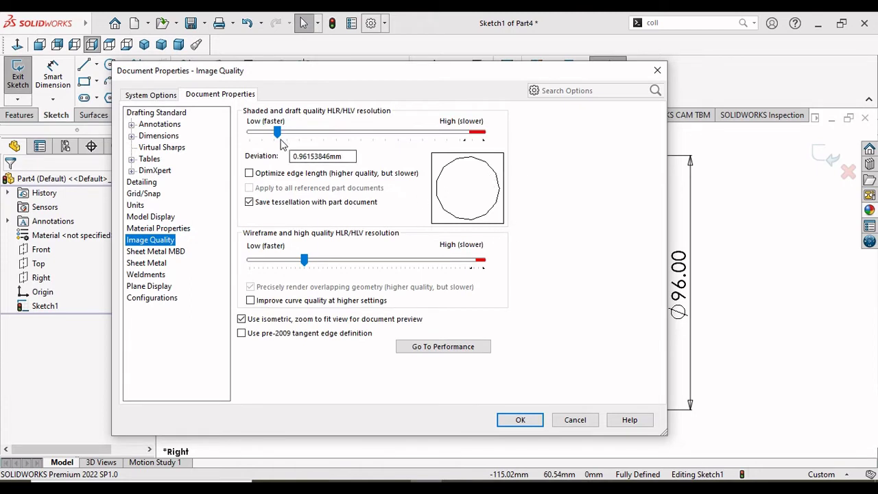
drag(280, 142, 473, 143)
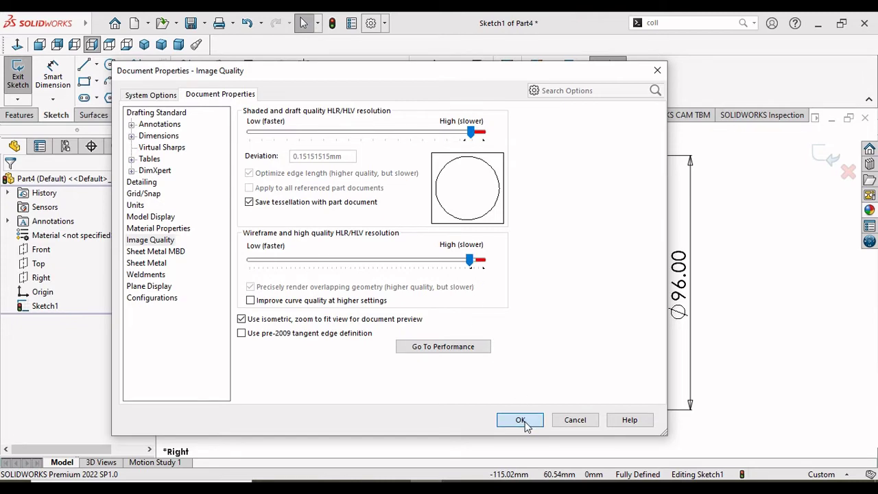
key(Return)
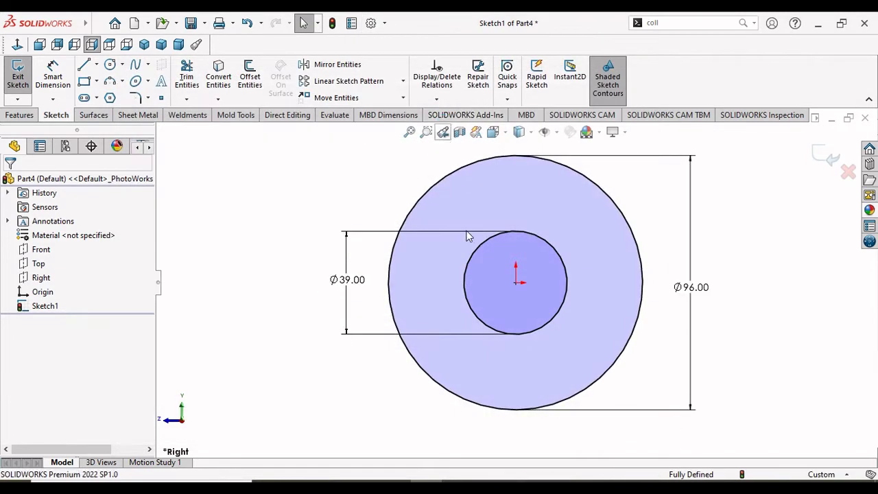
Draw a vertical centerline from the origin up to the outer circle
scroll(610, 319, up, 3)
scroll(602, 306, down, 4)
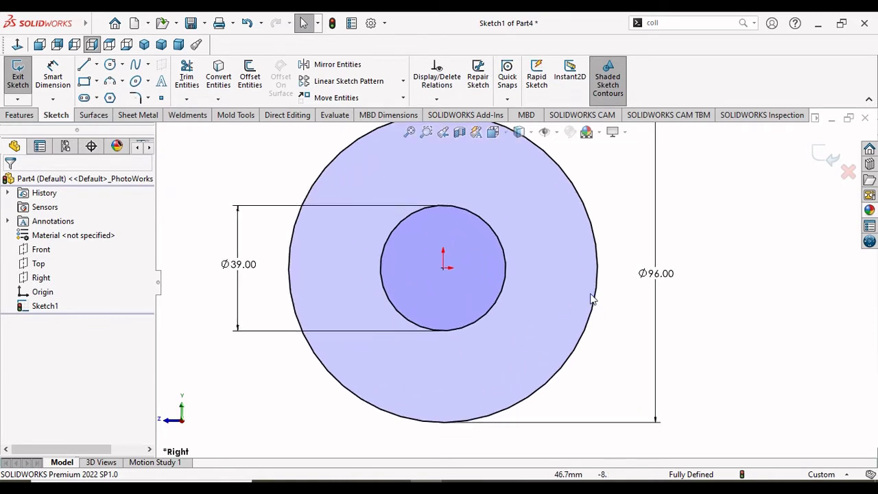
scroll(569, 263, up, 2)
scroll(441, 186, down, 2)
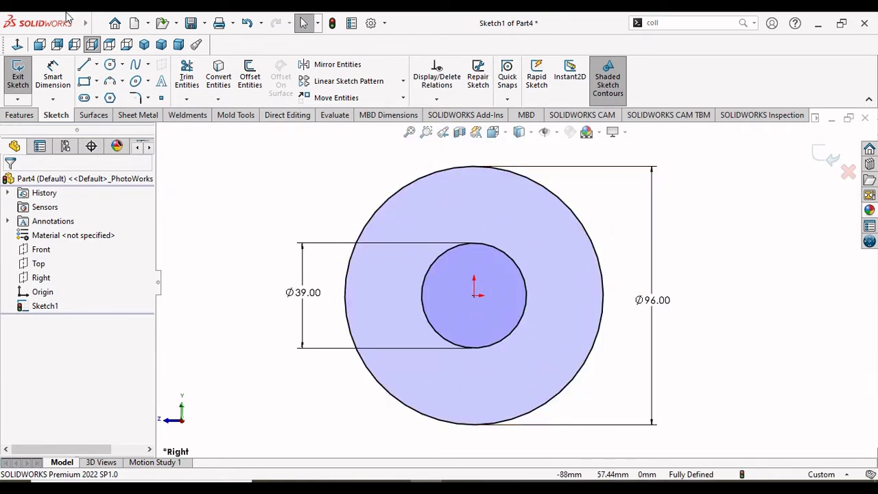
click(96, 65)
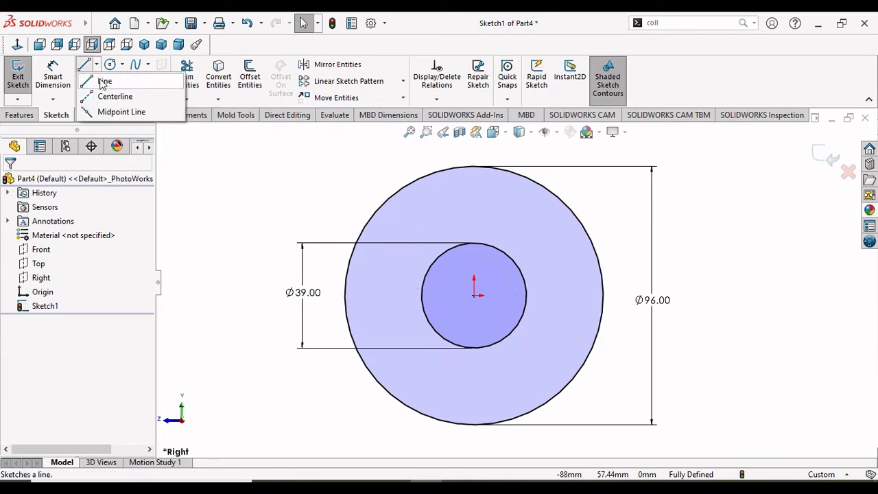
click(110, 96)
click(474, 295)
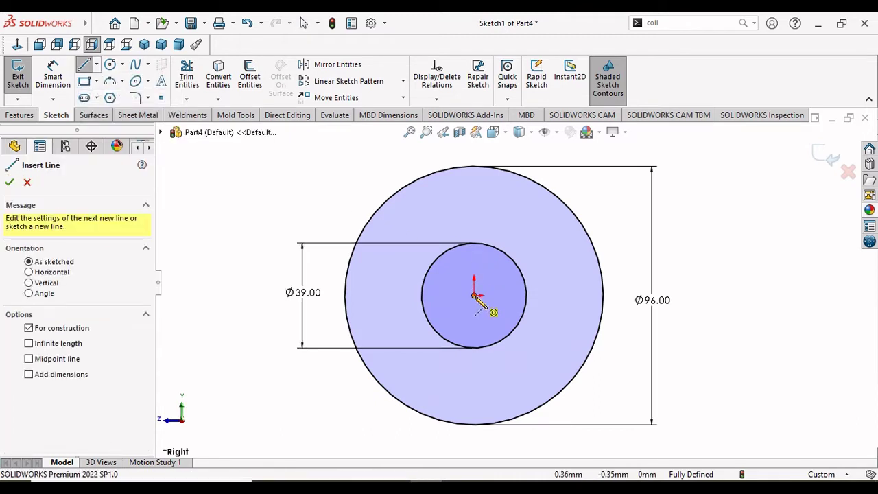
click(473, 167)
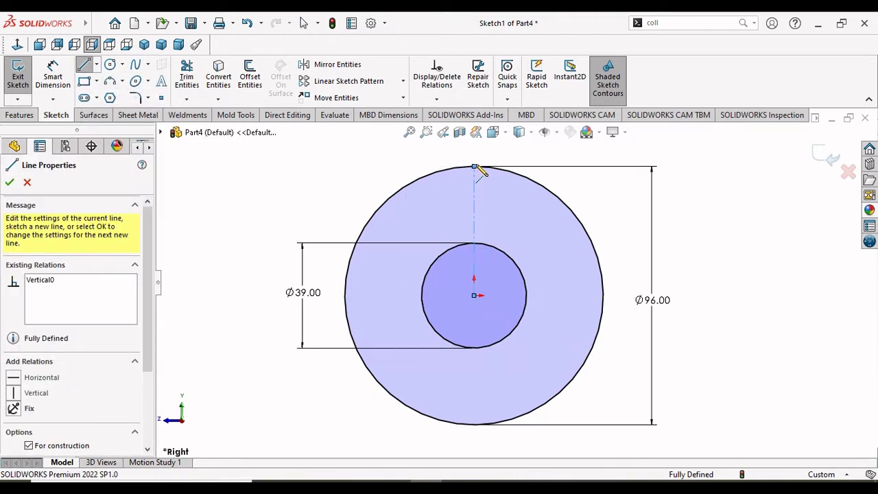
right_click(407, 173)
click(430, 176)
Draw a slanted line from the outer circle down to the inner circle
scroll(508, 211, up, 1)
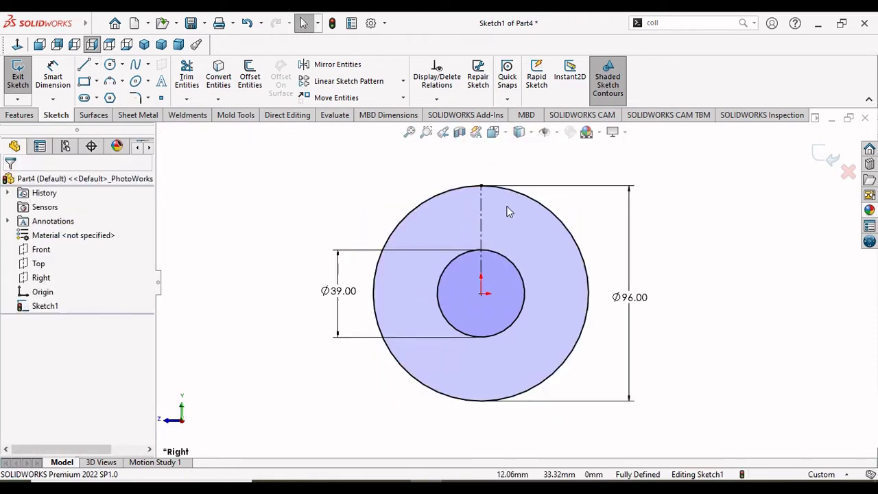
scroll(506, 210, down, 1)
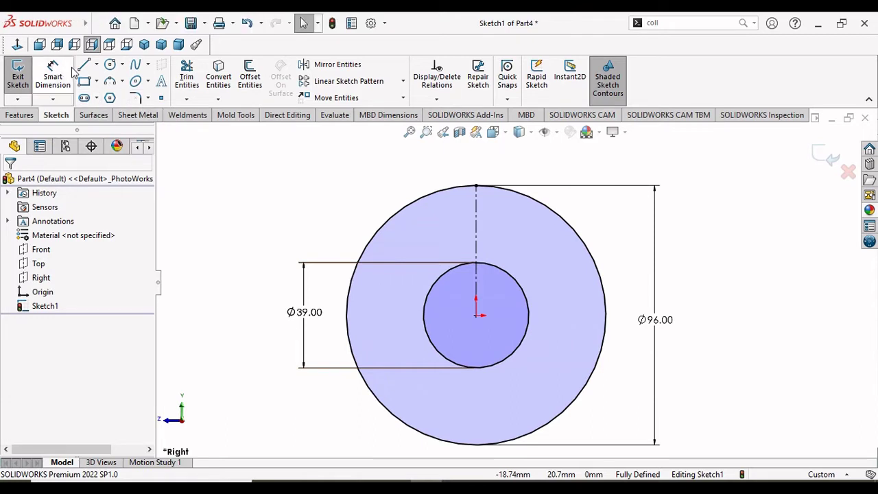
click(463, 267)
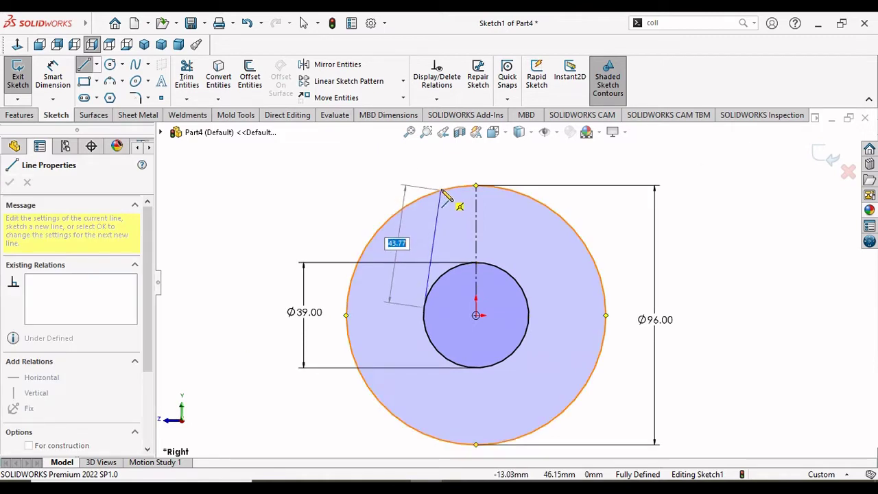
key(Escape)
key(Escape)
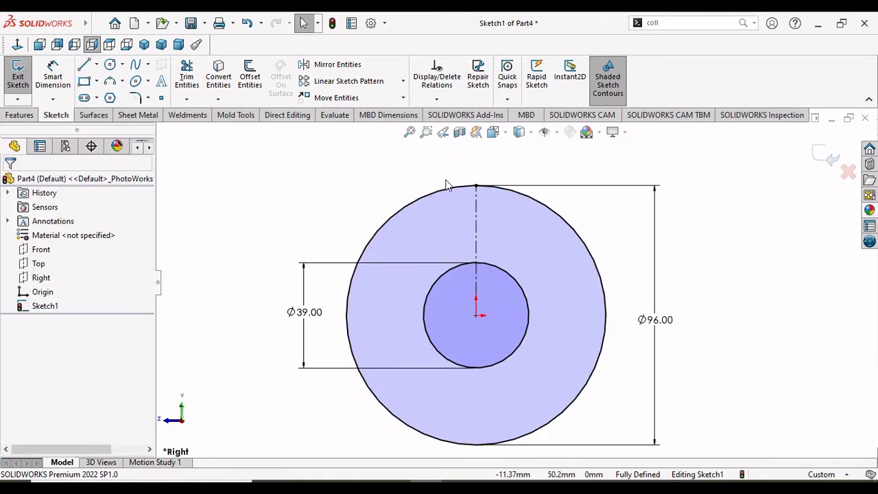
key(l)
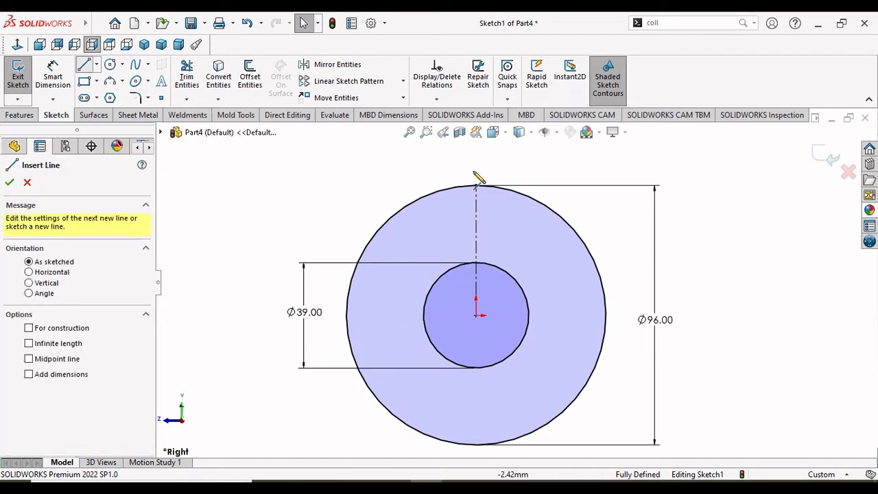
scroll(476, 176, down, 3)
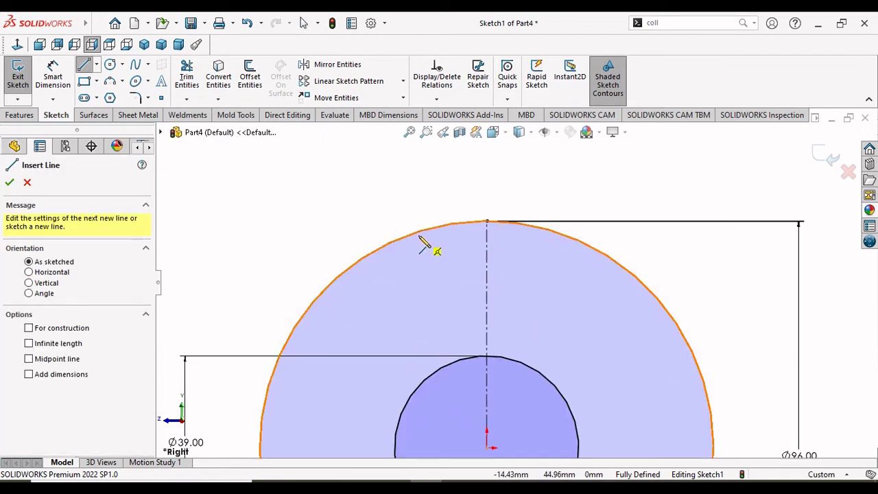
click(394, 240)
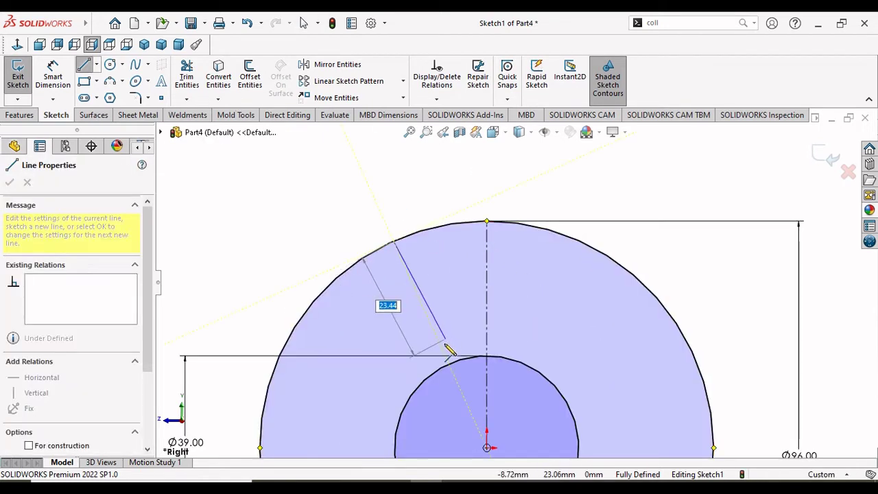
click(434, 371)
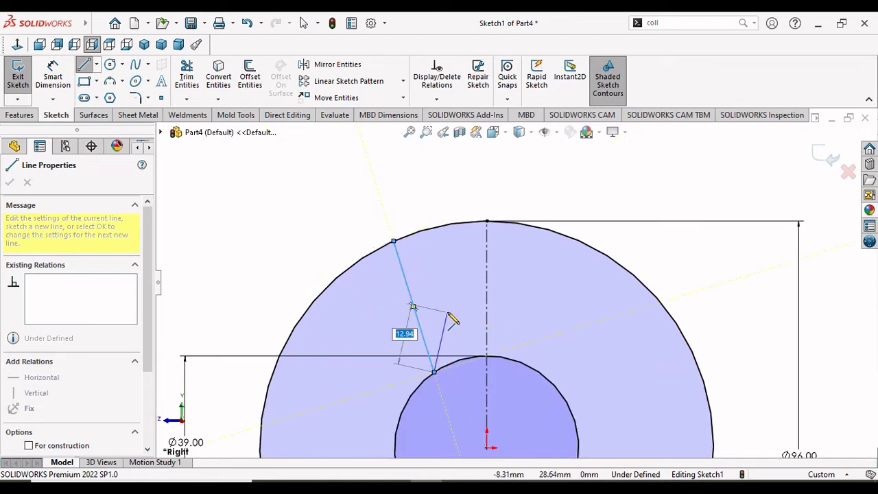
right_click(450, 317)
click(484, 322)
scroll(476, 303, up, 2)
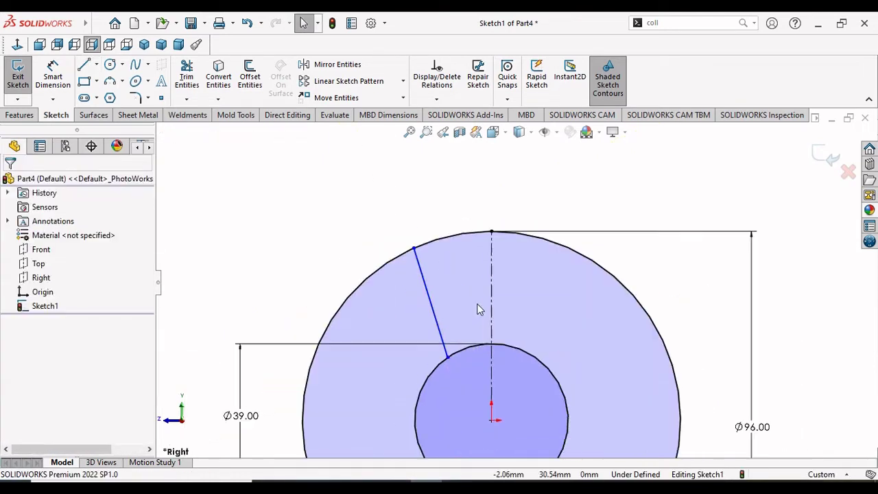
scroll(522, 274, down, 1)
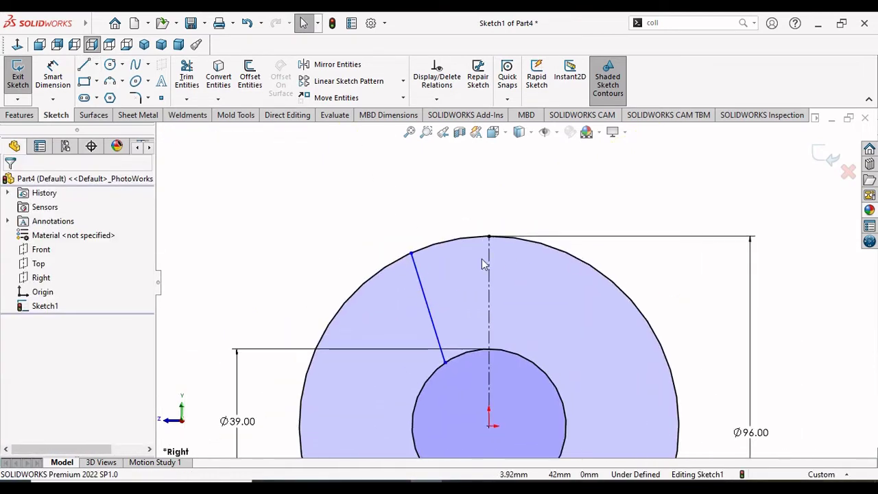
Dimension the slanted line's top endpoint 17 mm from the vertical centerline
click(53, 76)
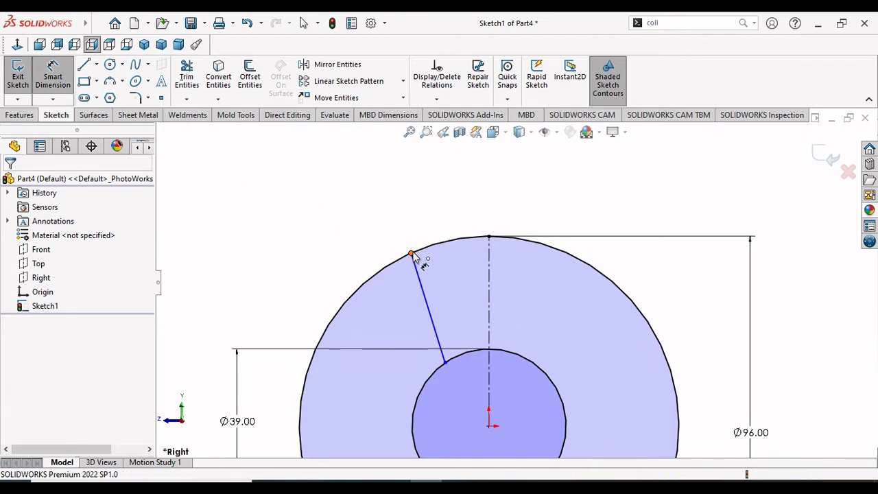
click(411, 253)
click(490, 255)
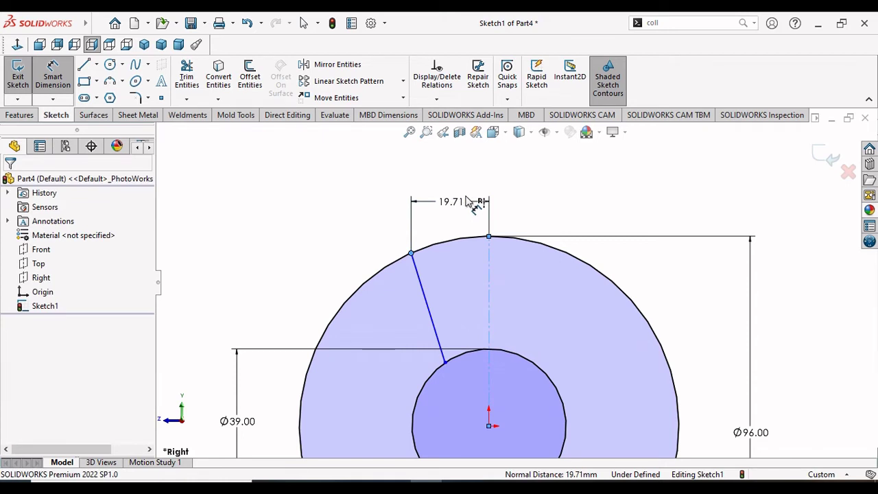
click(467, 201)
text(34/2)
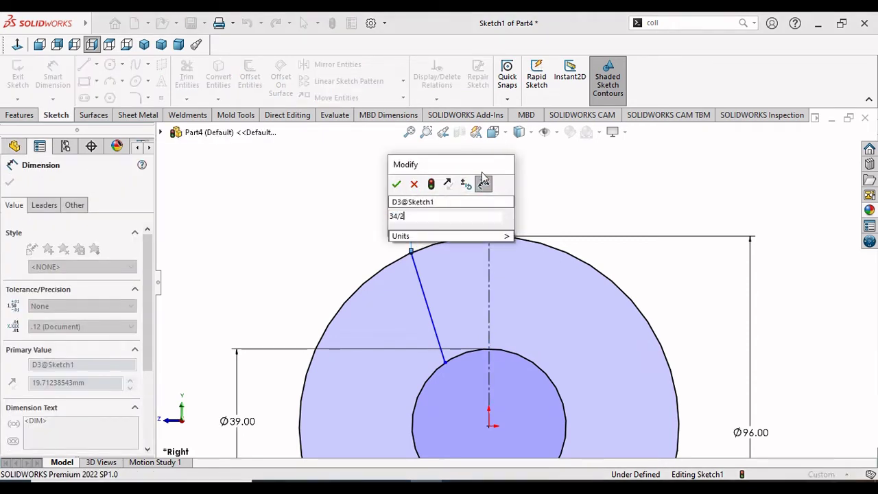
key(Escape)
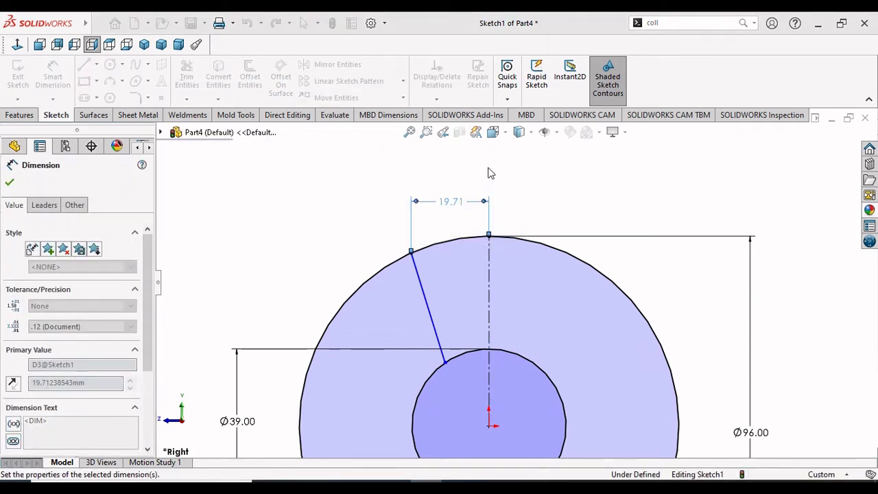
key(Return)
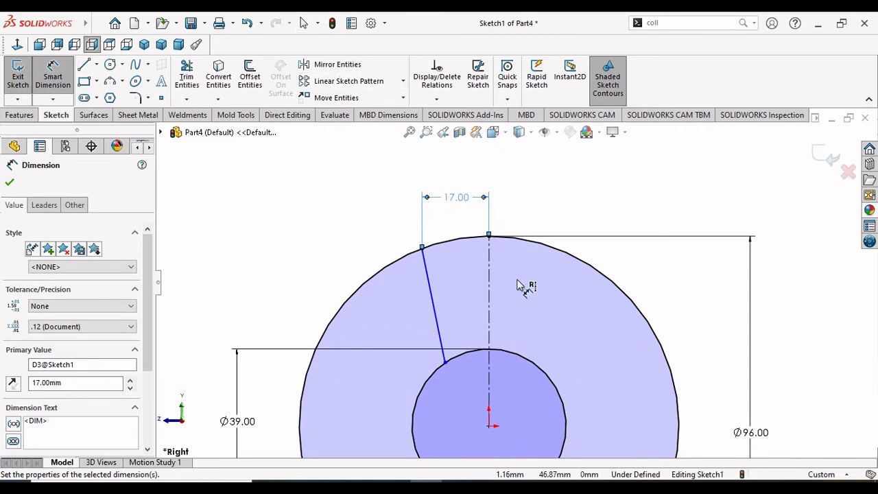
Dimension the slanted line's lower endpoint from the centerline, showing 11.13
scroll(504, 342, up, 2)
scroll(524, 344, down, 2)
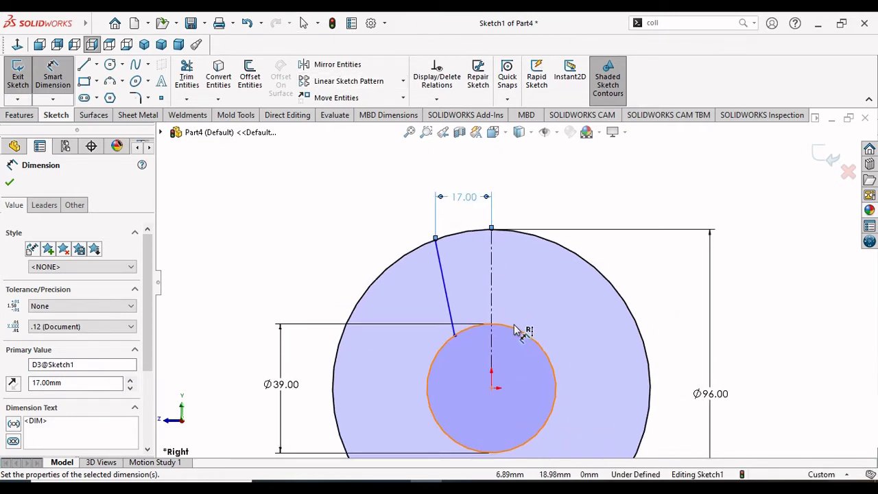
click(454, 334)
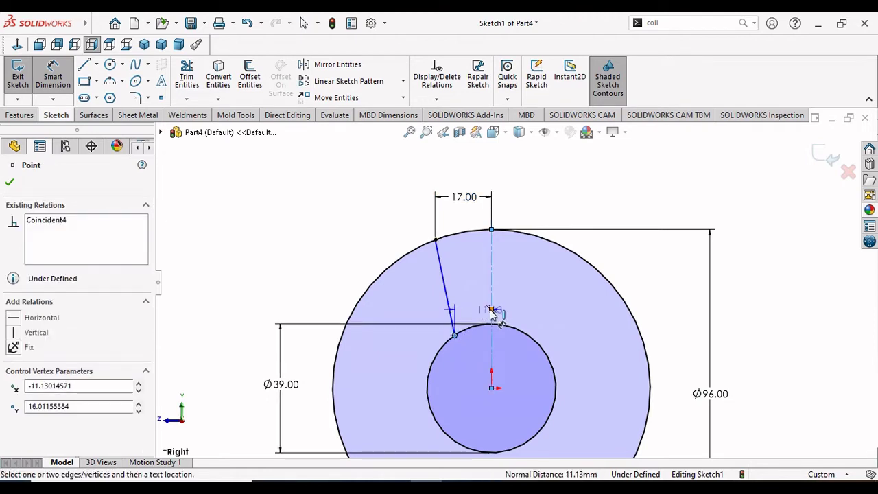
click(491, 308)
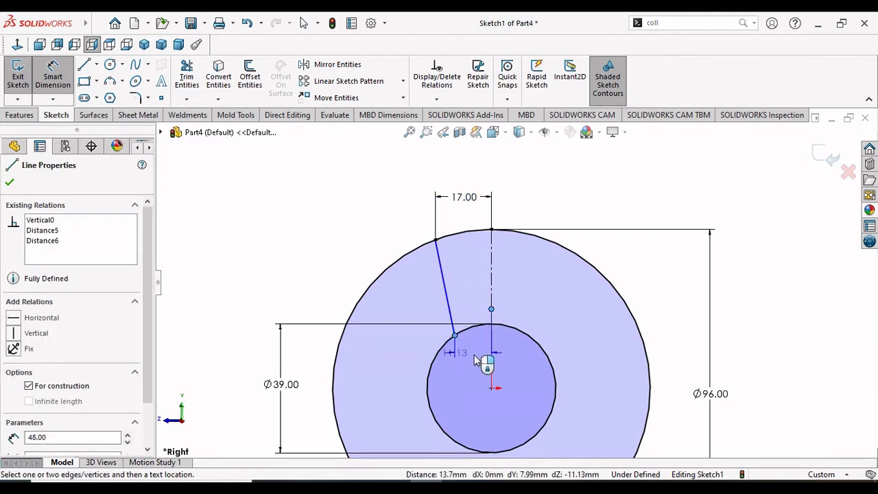
click(469, 369)
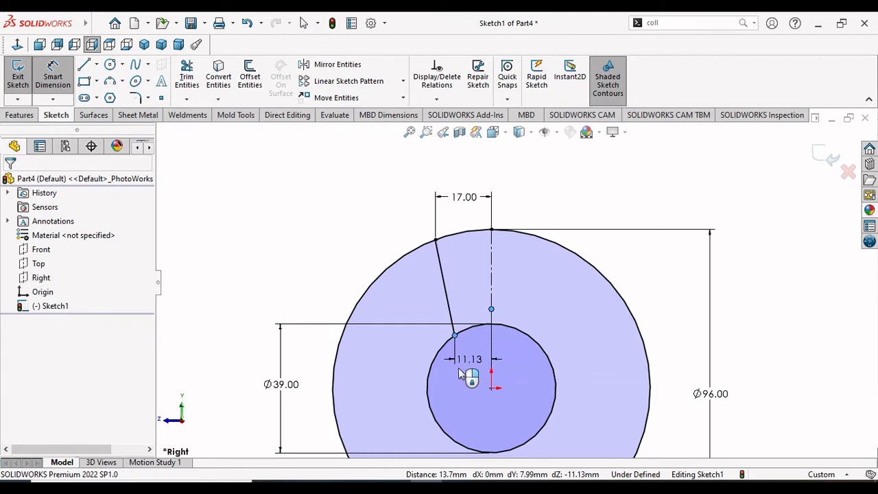
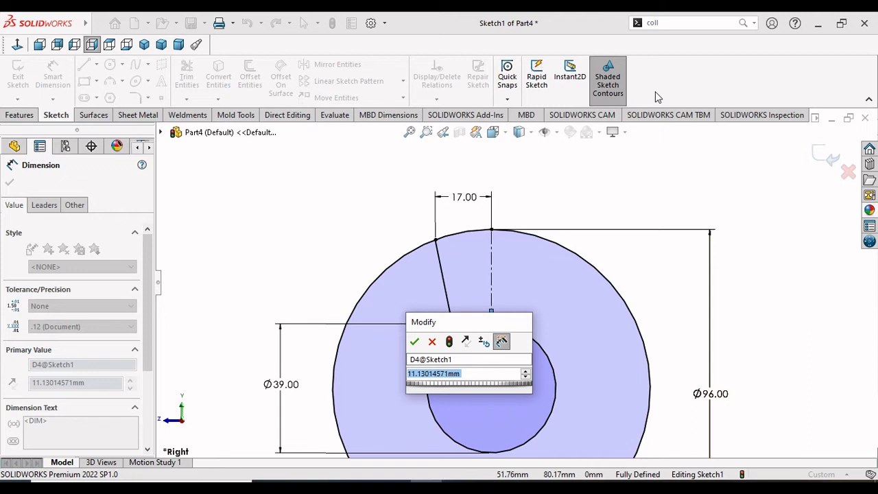
Discard the 13.8 entry and add a driven 48.00 dimension from small-circle centre to outer-circle top
text(13)
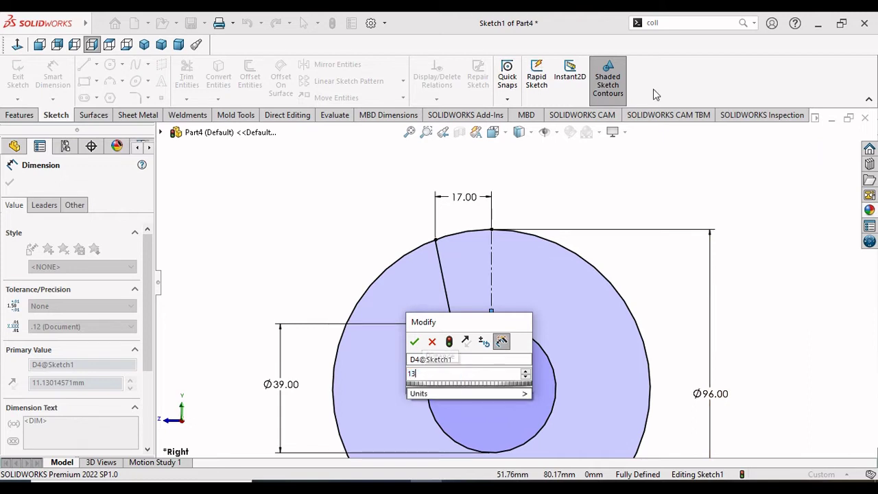
text(.88/2)
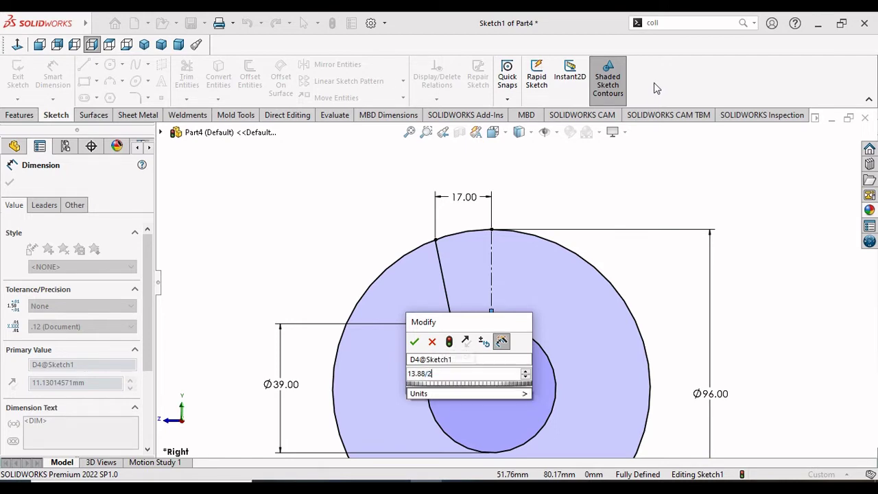
key(Escape)
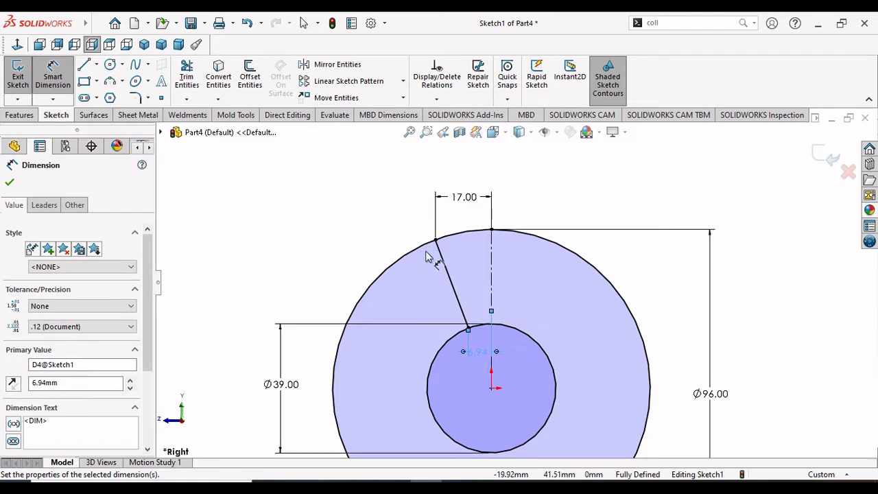
click(491, 230)
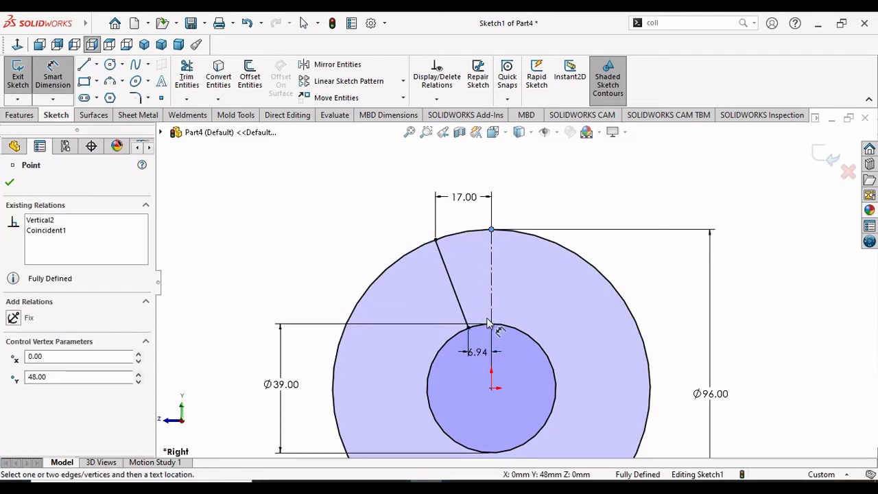
click(511, 326)
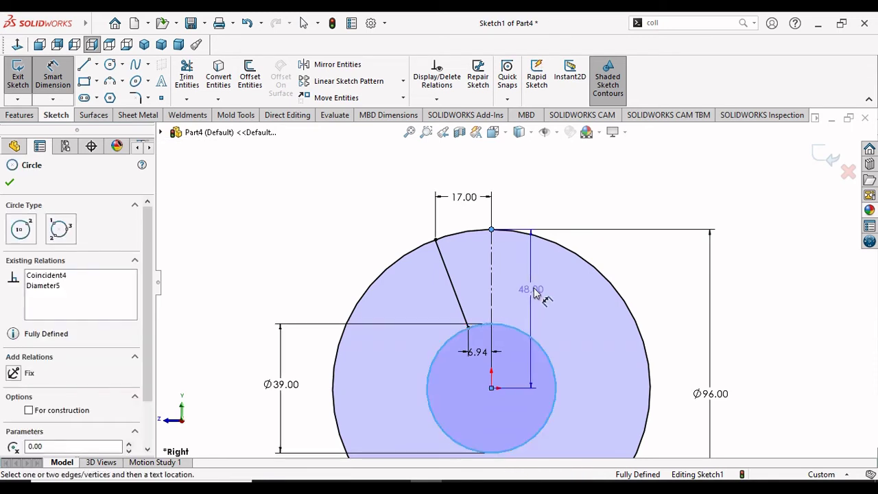
click(543, 292)
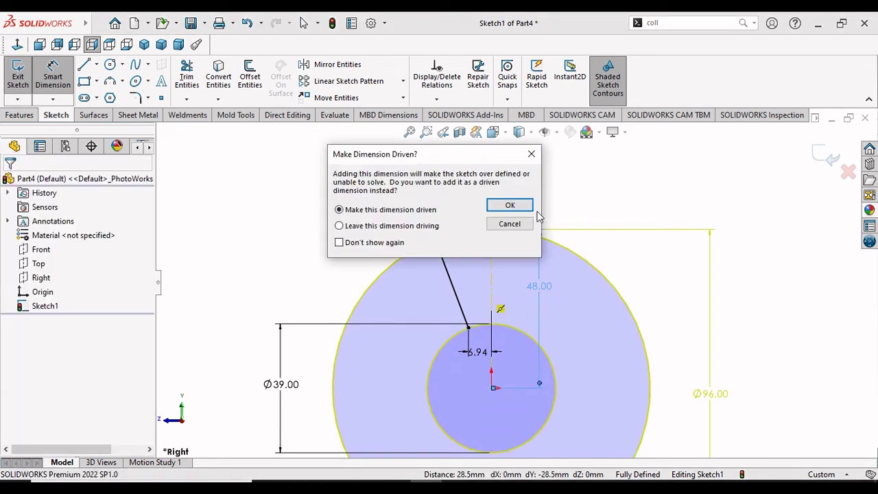
click(527, 208)
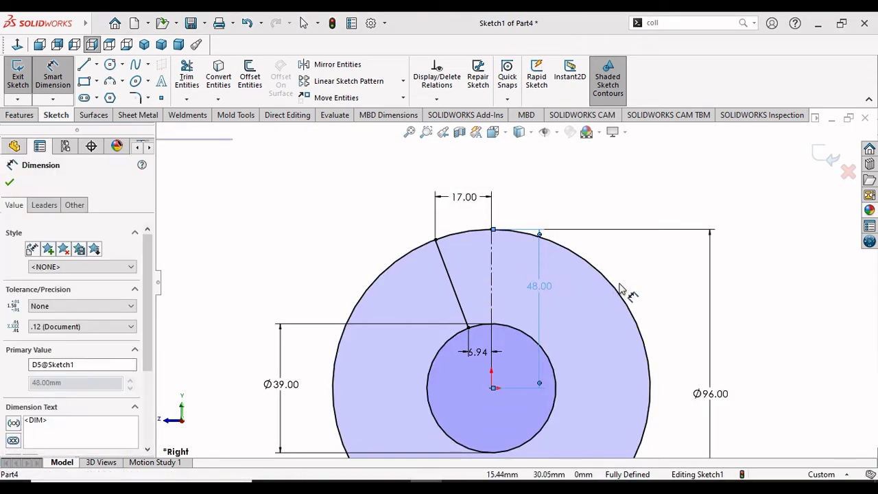
click(647, 288)
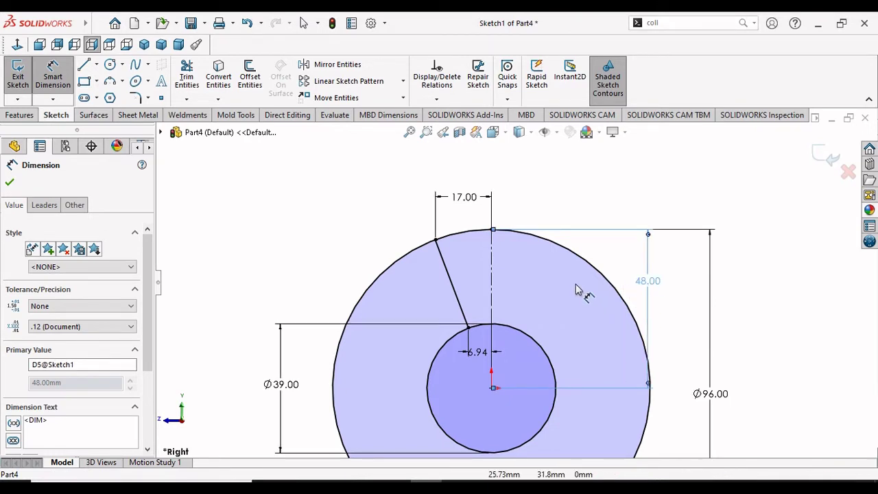
drag(647, 281, 576, 306)
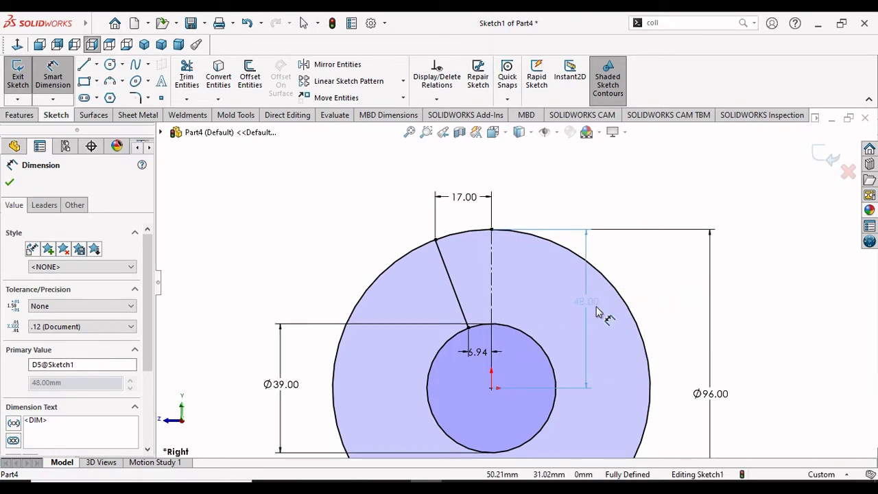
click(644, 291)
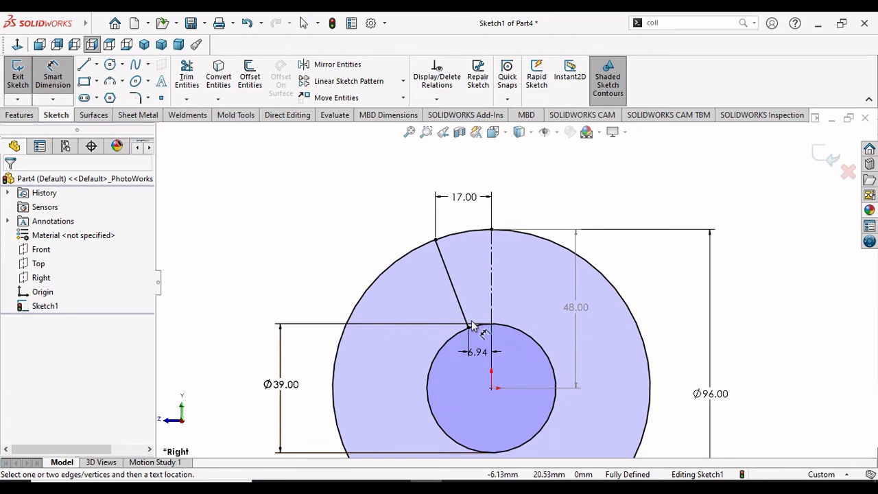
scroll(473, 388, up, 3)
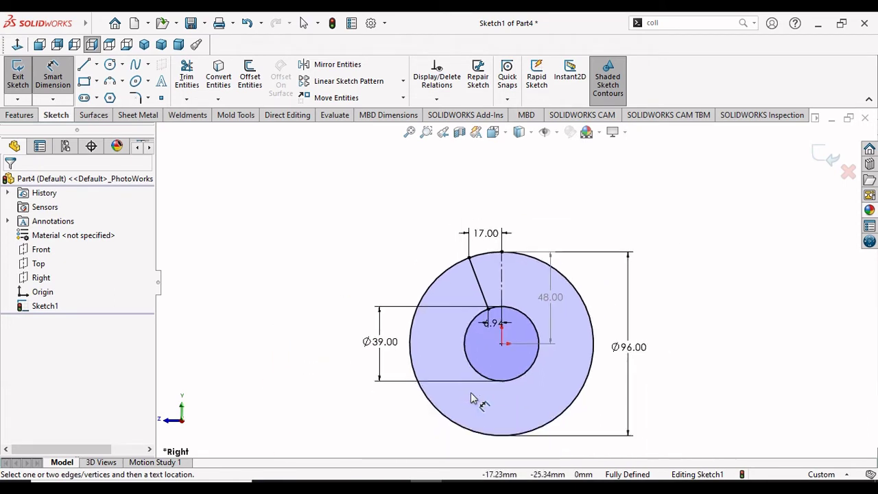
scroll(580, 353, down, 2)
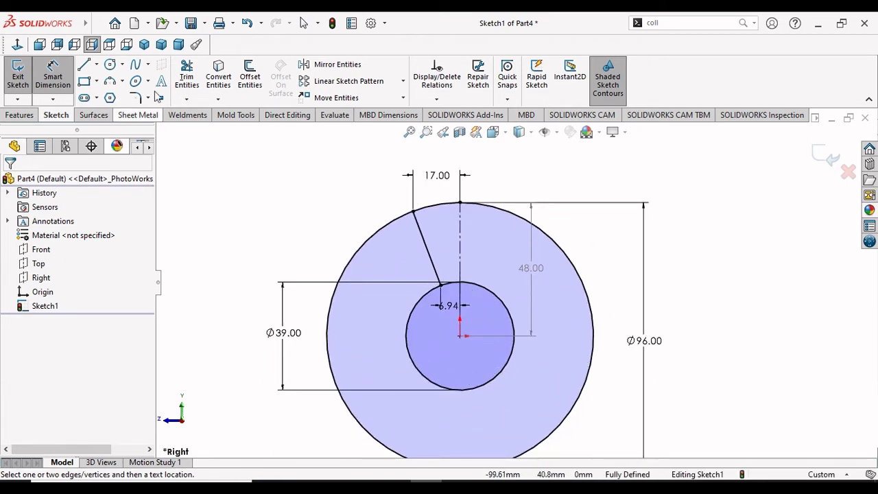
Mirror the slanted line Line2 about the Line1 vertical centerline to the right side
click(332, 65)
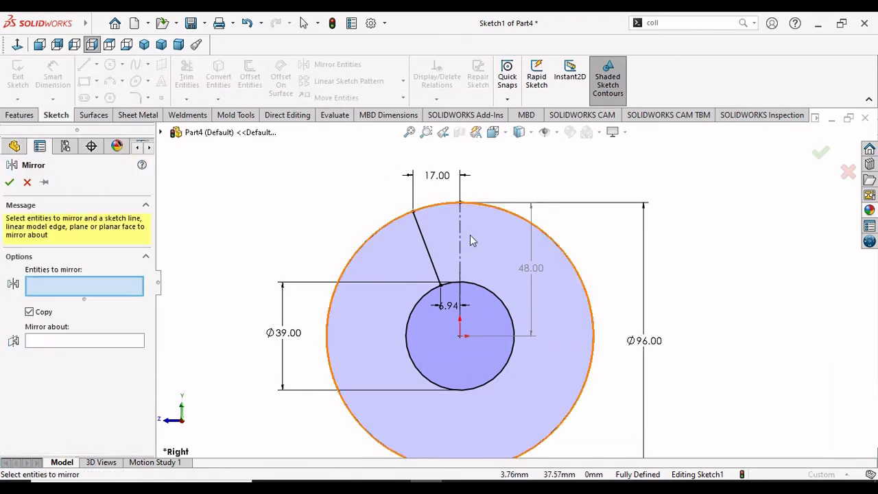
click(425, 244)
click(72, 341)
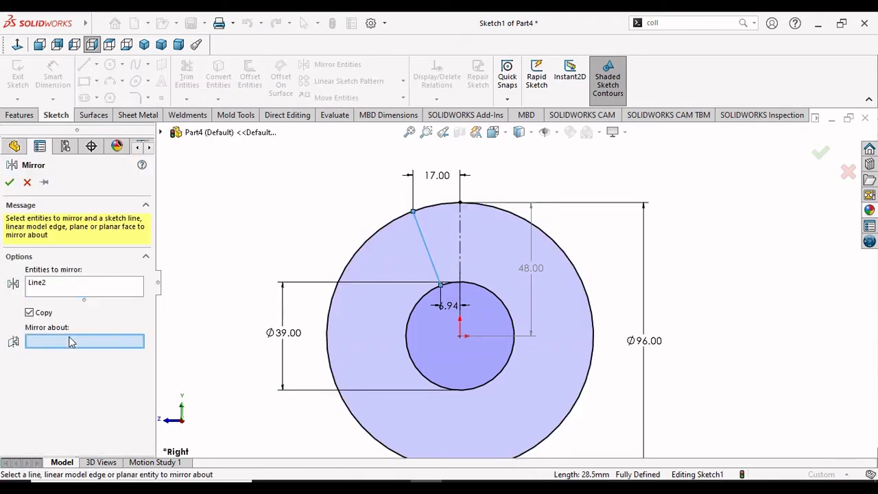
click(460, 257)
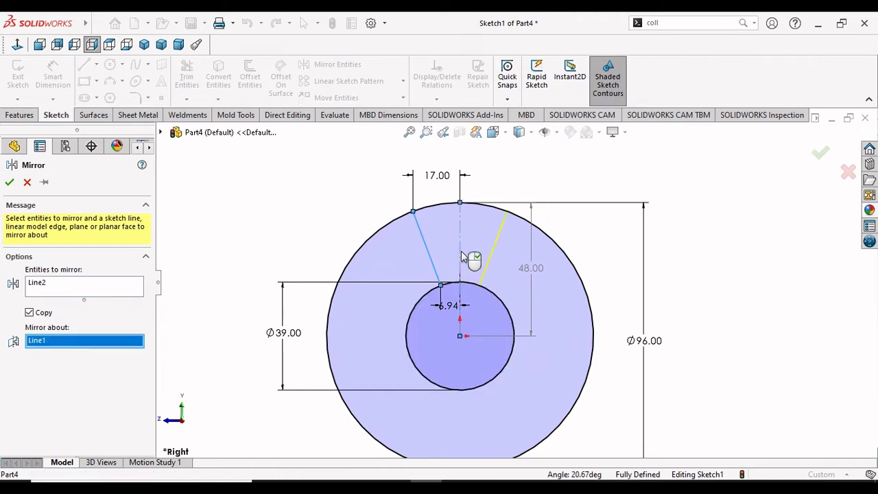
click(9, 183)
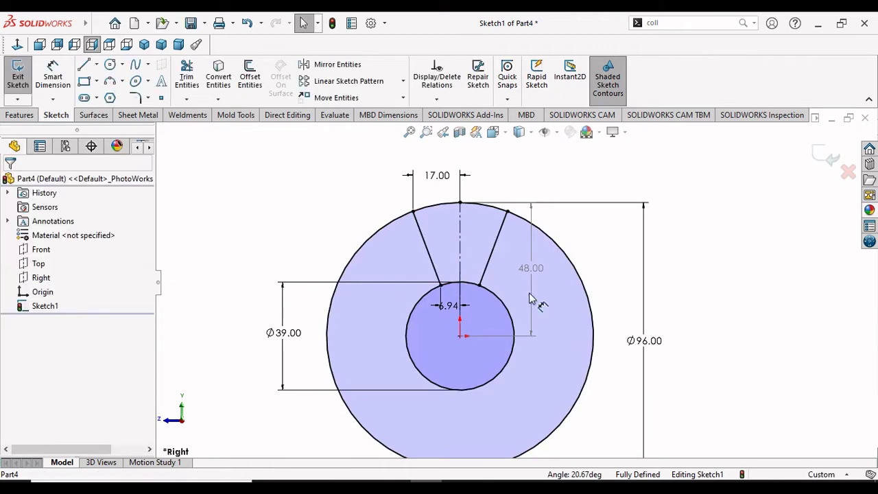
key(z)
key(z)
scroll(496, 363, down, 1)
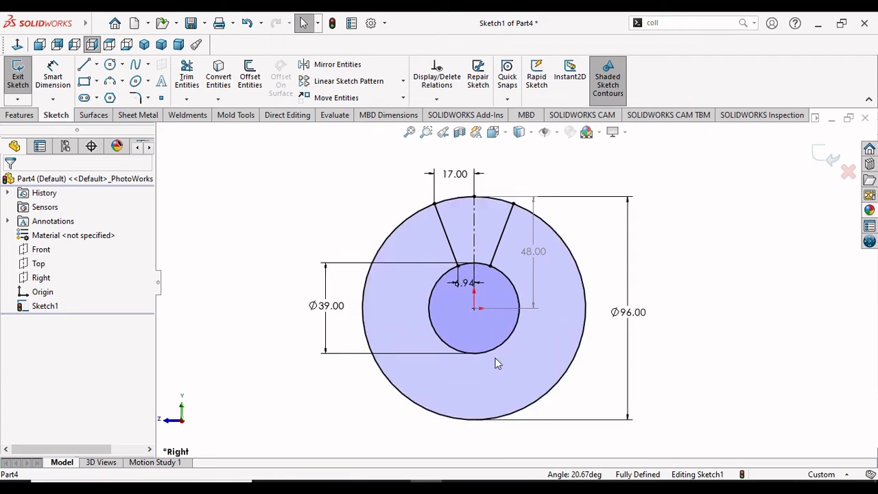
Circular-pattern both slanted lines into 6 instances around the centre, removing the stray Arc1
click(403, 81)
click(390, 114)
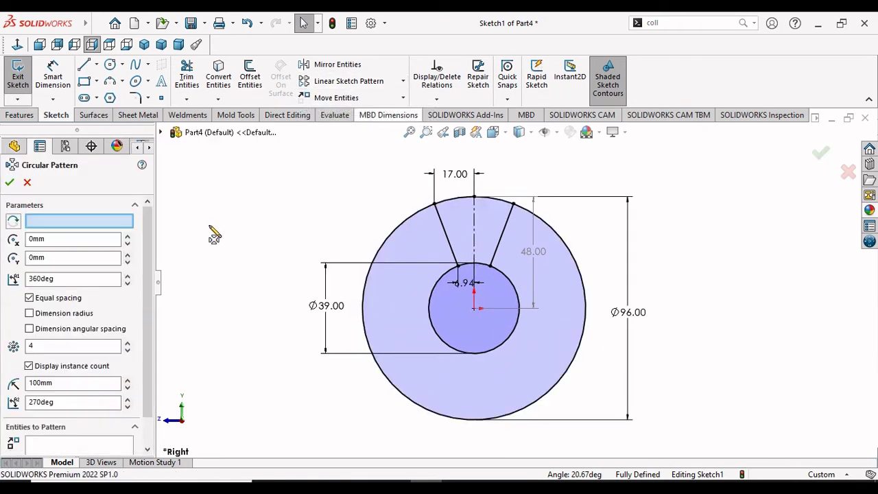
click(380, 251)
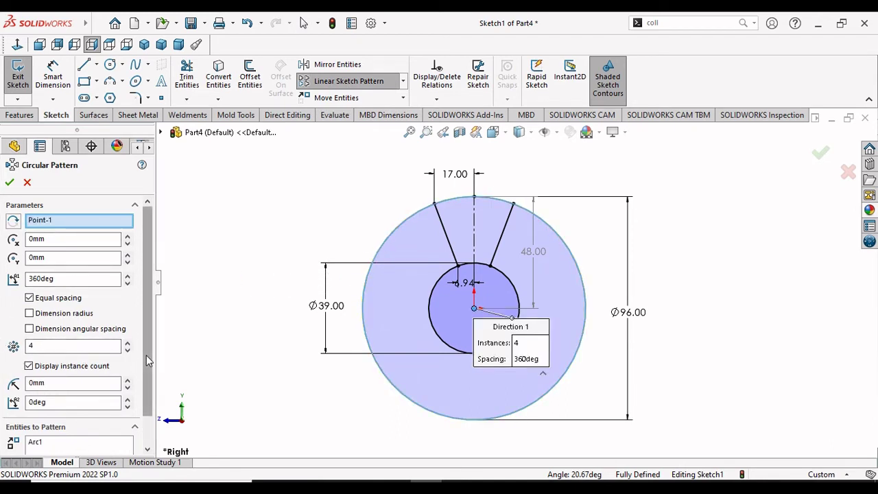
scroll(133, 377, down, 1)
click(40, 410)
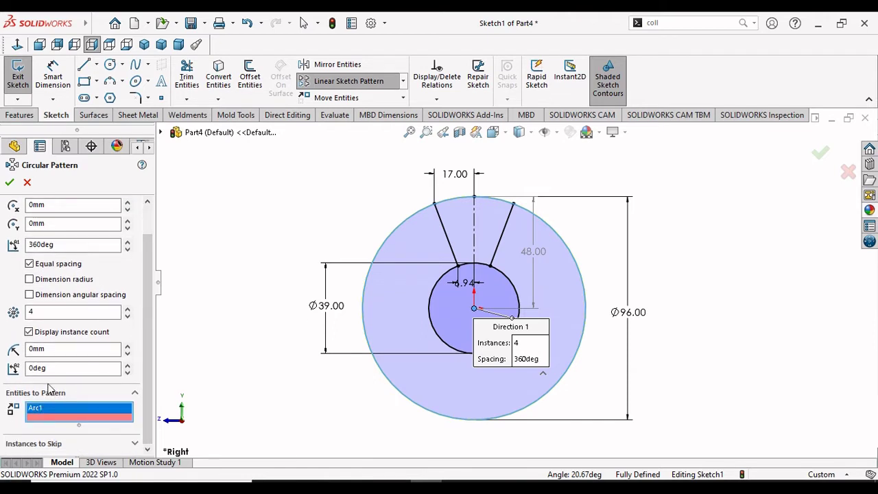
right_click(39, 412)
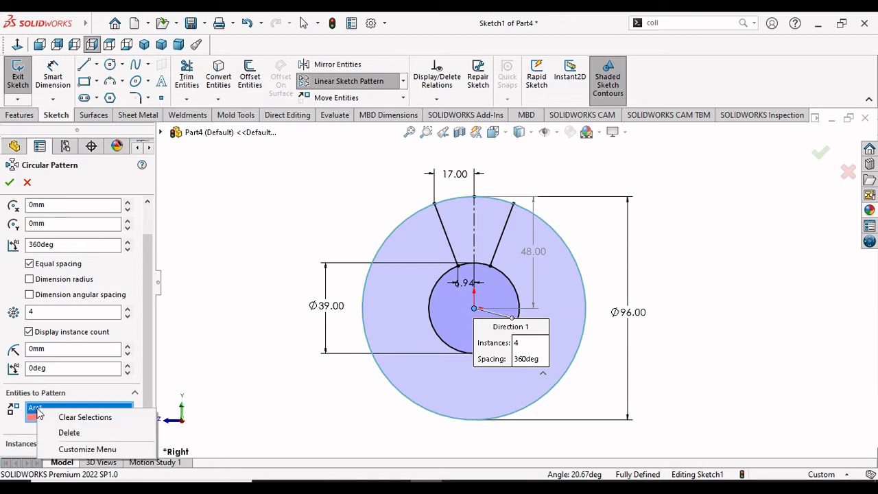
click(66, 434)
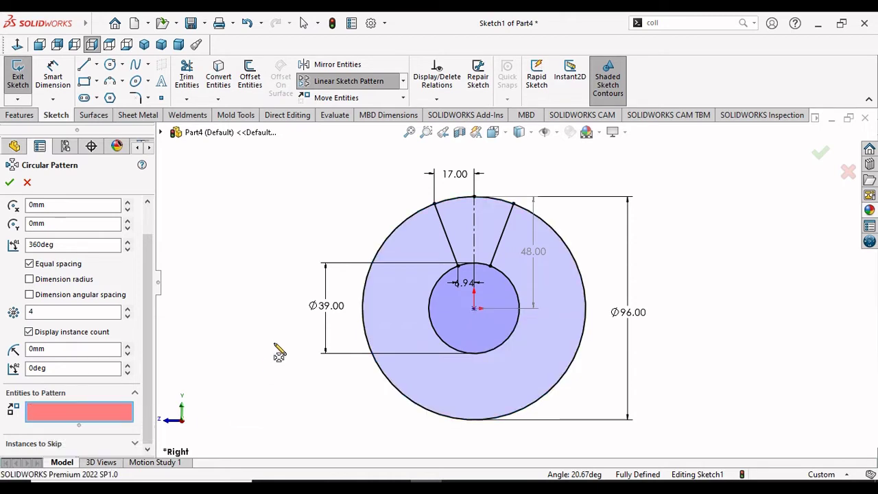
click(443, 229)
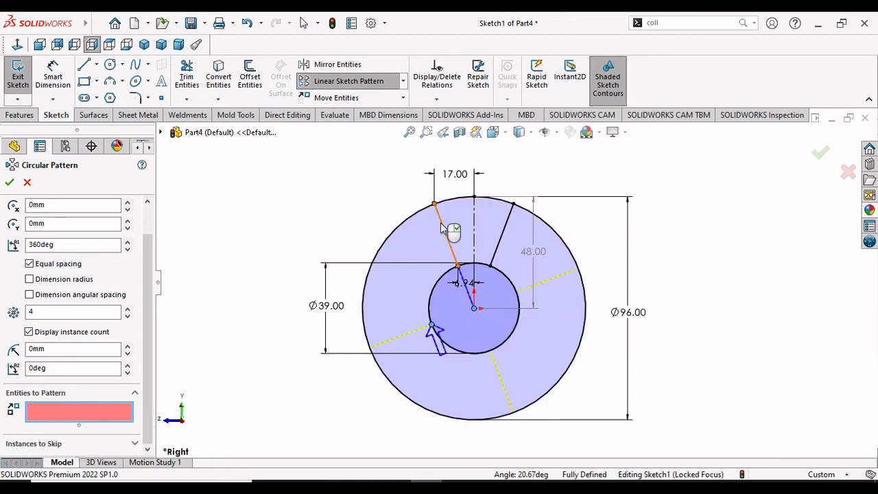
click(502, 242)
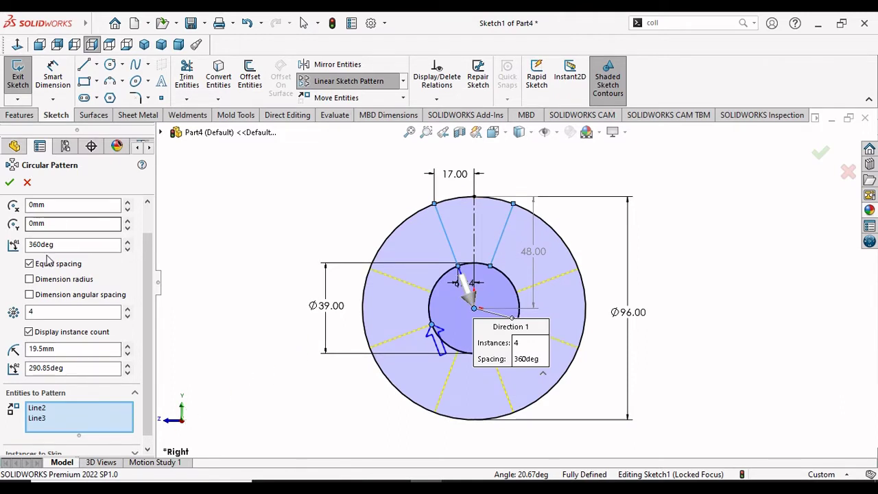
double_click(37, 312)
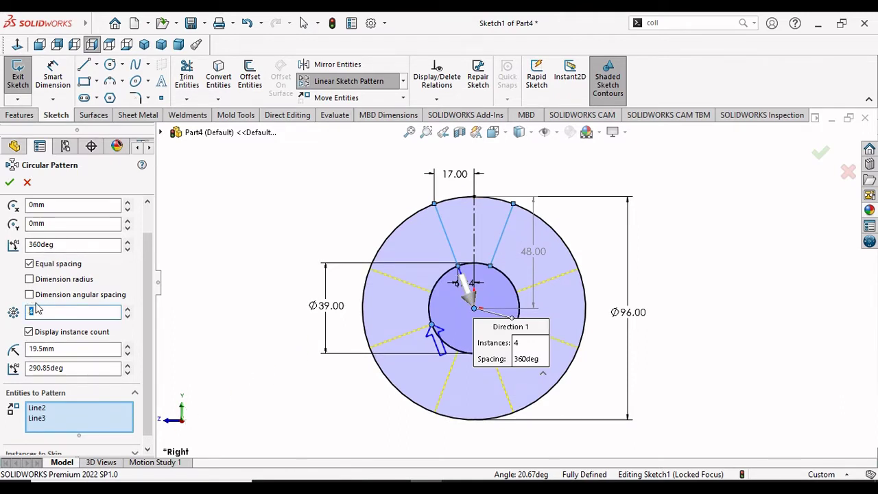
text(6)
key(Tab)
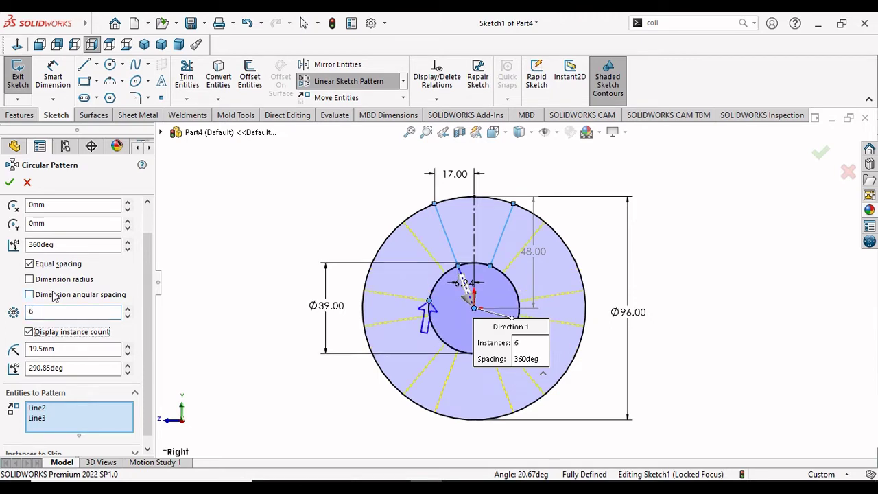
click(9, 183)
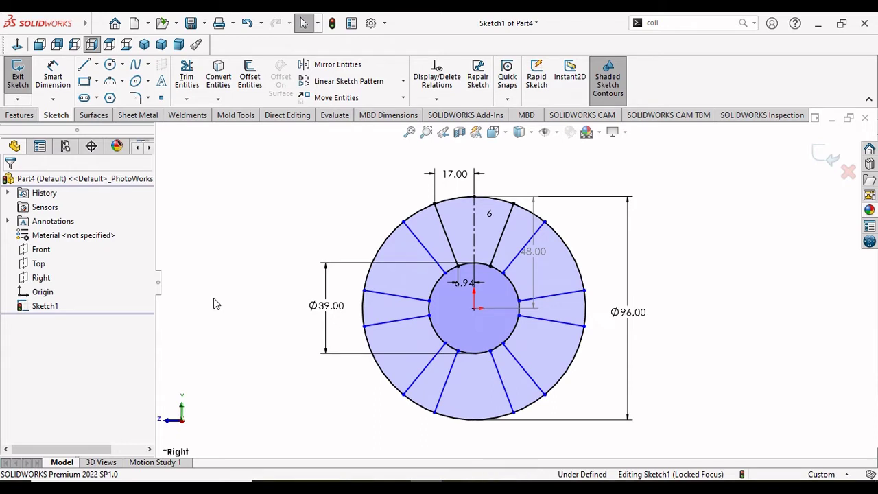
Start a Boss-Extrude on Sketch1 and turn the sketch to face it head-on
scroll(384, 333, down, 1)
scroll(405, 324, up, 1)
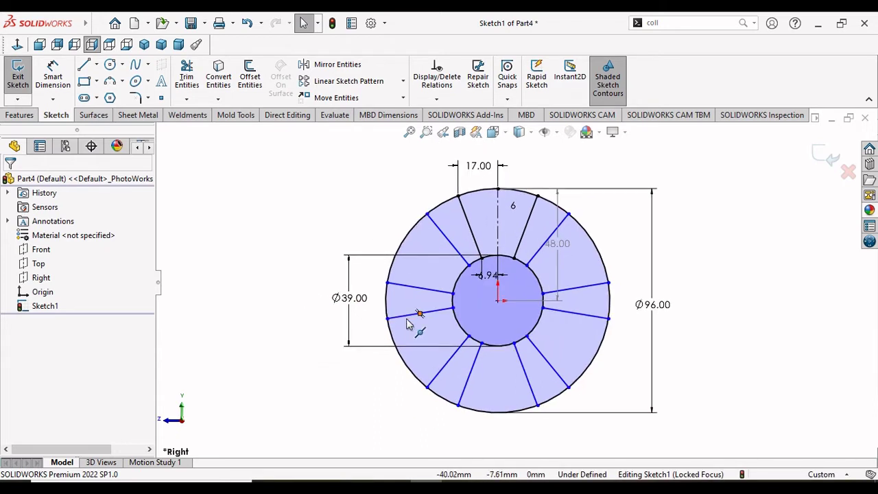
click(8, 115)
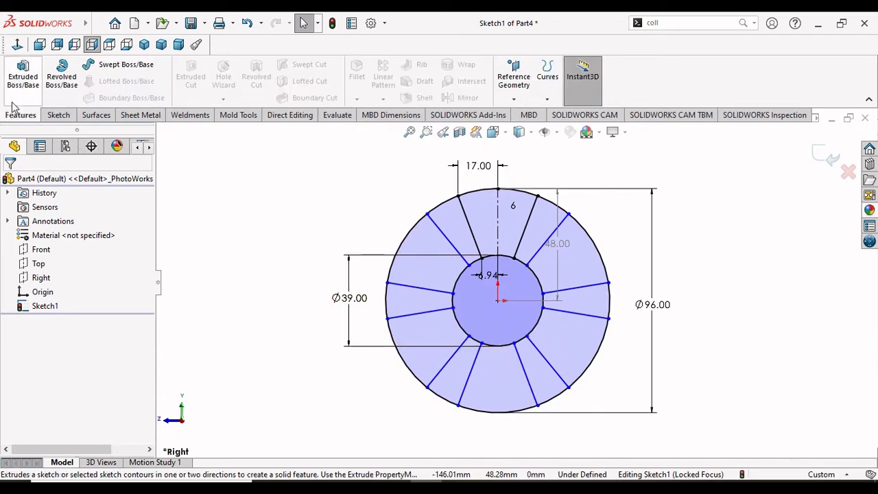
click(23, 74)
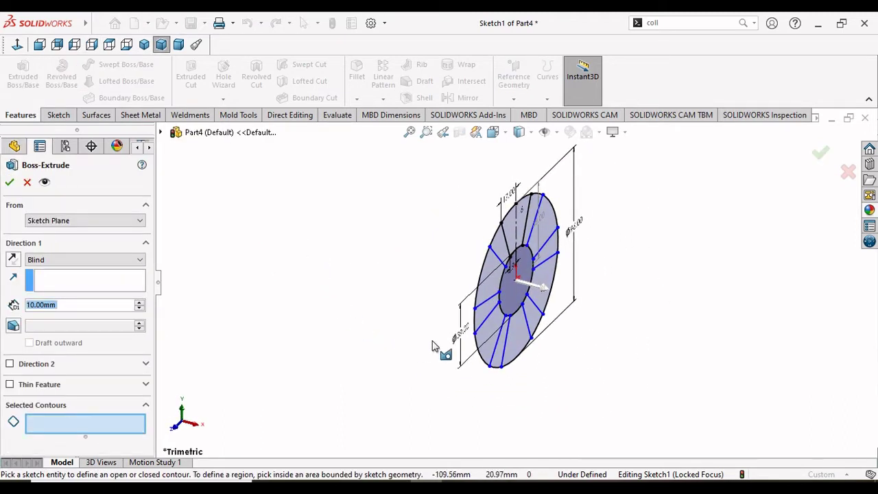
scroll(511, 291, up, 2)
scroll(528, 285, down, 2)
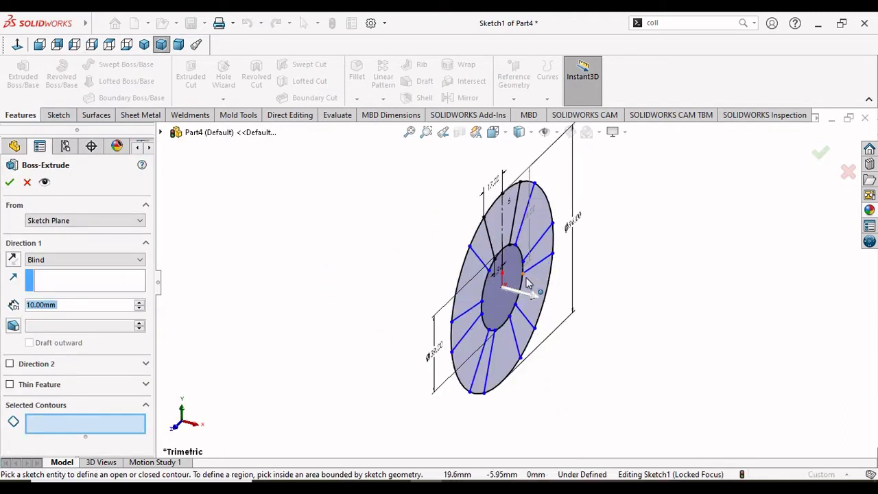
scroll(528, 277, down, 2)
mouse_move(602, 305)
middle_down()
mouse_move(617, 290)
mouse_move(578, 290)
middle_up()
Extrude the six wedge regions and the central circle Blind 10.00 mm
click(425, 237)
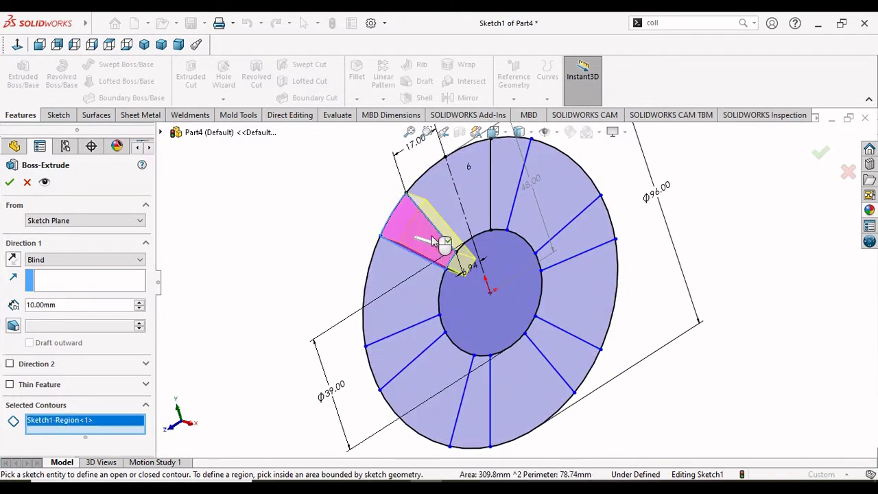
click(509, 196)
click(587, 230)
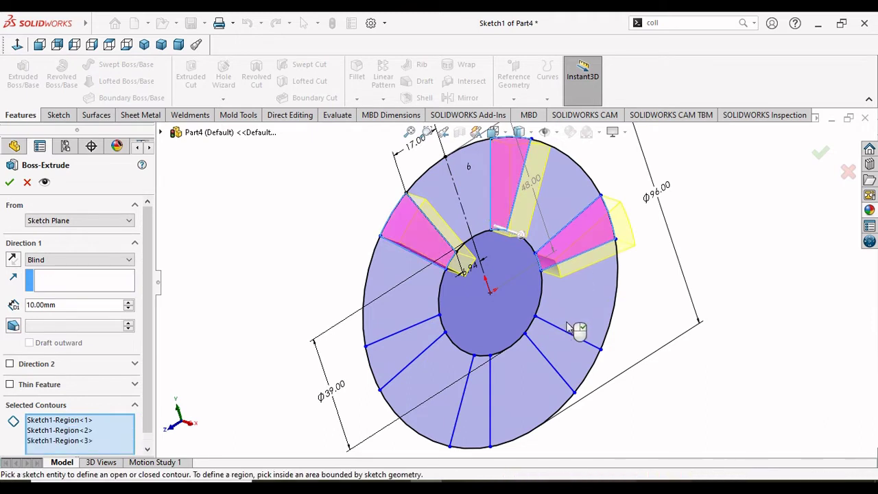
click(568, 352)
click(483, 389)
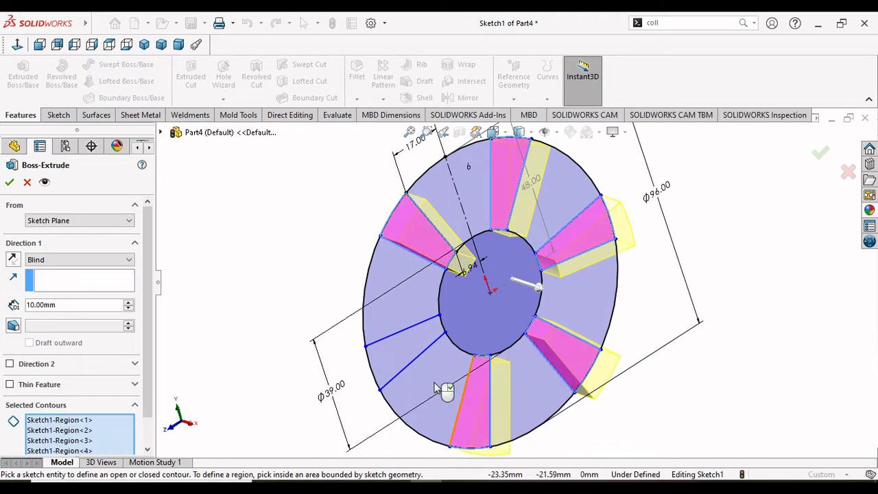
click(400, 359)
click(492, 315)
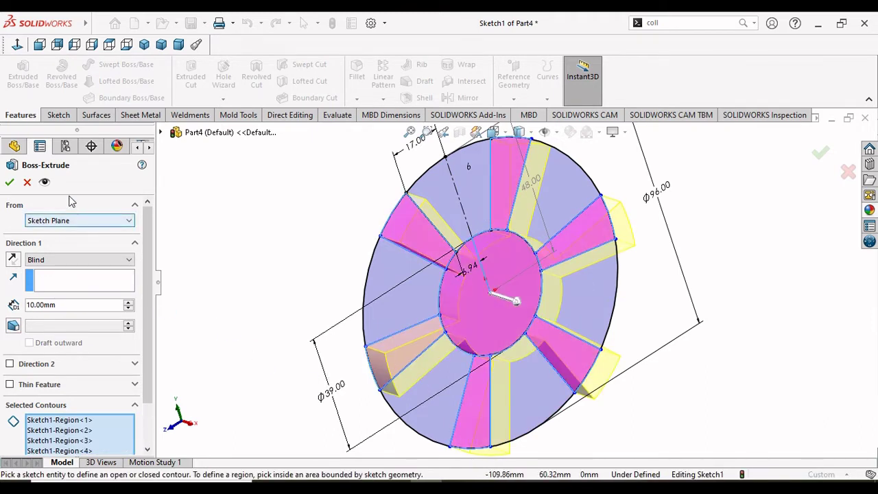
click(8, 183)
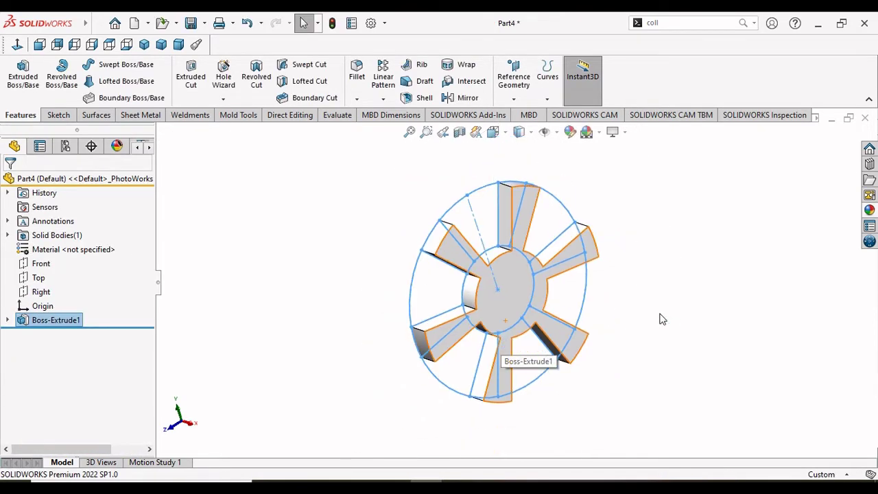
Edit Boss-Extrude1 and change its depth to 24 mm
click(660, 319)
mouse_move(641, 323)
middle_down()
mouse_move(604, 355)
mouse_move(525, 351)
mouse_move(533, 362)
mouse_move(625, 358)
middle_up()
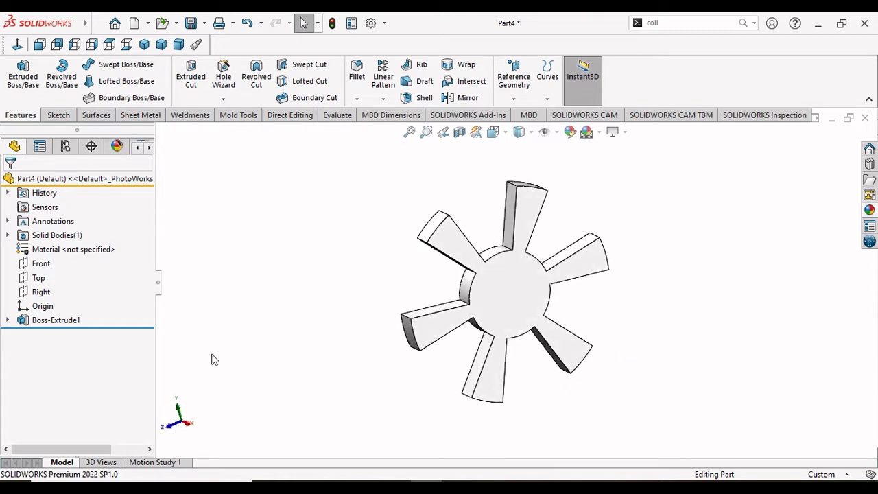
click(60, 323)
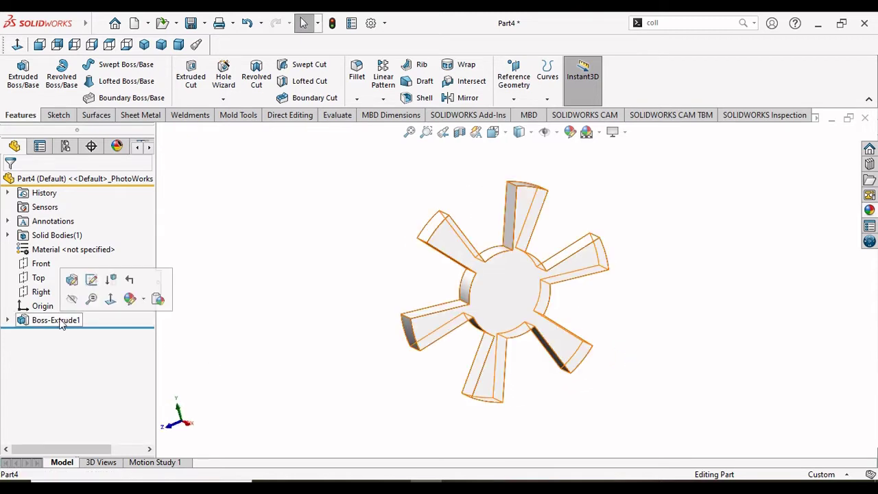
click(71, 280)
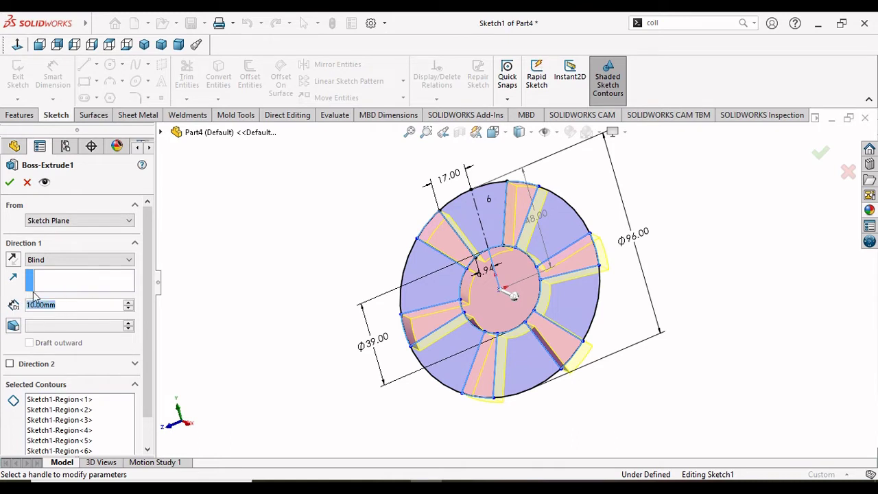
text(24)
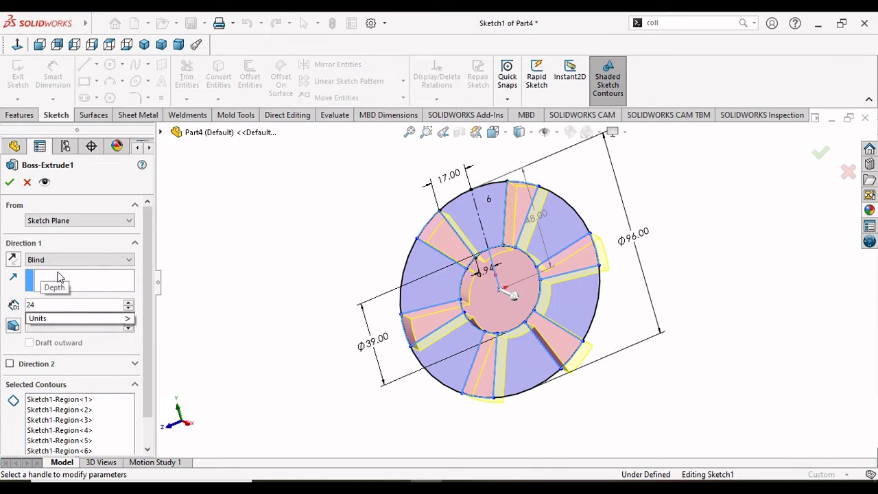
key(Return)
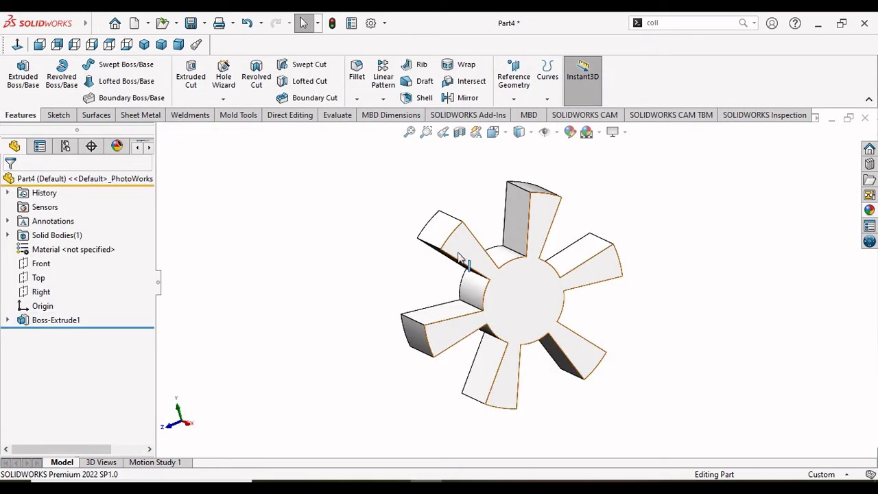
Start a new sketch on the spider's front face
mouse_move(460, 257)
middle_down()
mouse_move(339, 280)
mouse_move(299, 237)
mouse_move(518, 314)
middle_up()
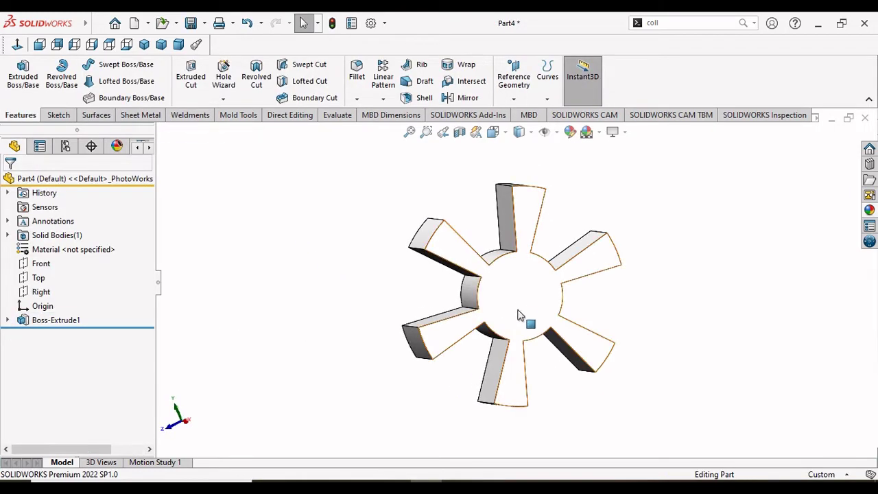
click(518, 314)
click(584, 259)
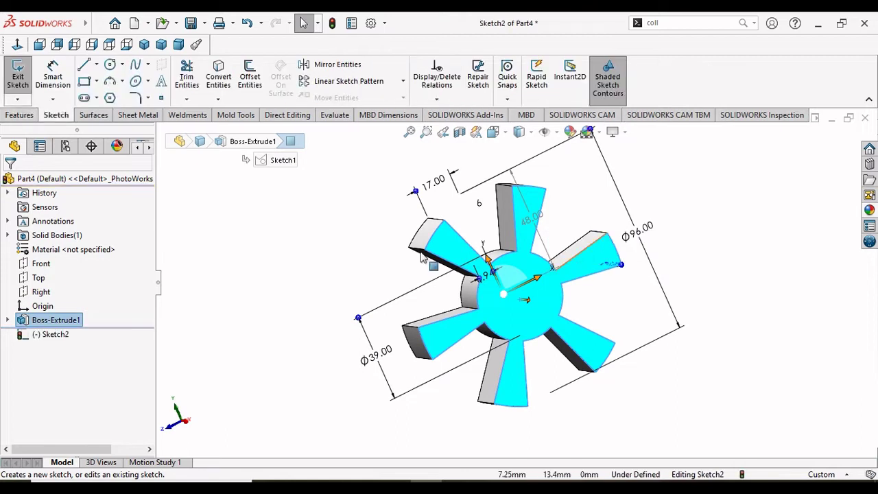
Draw a circle centred on the origin inside the hub, viewed Normal To the face
click(17, 45)
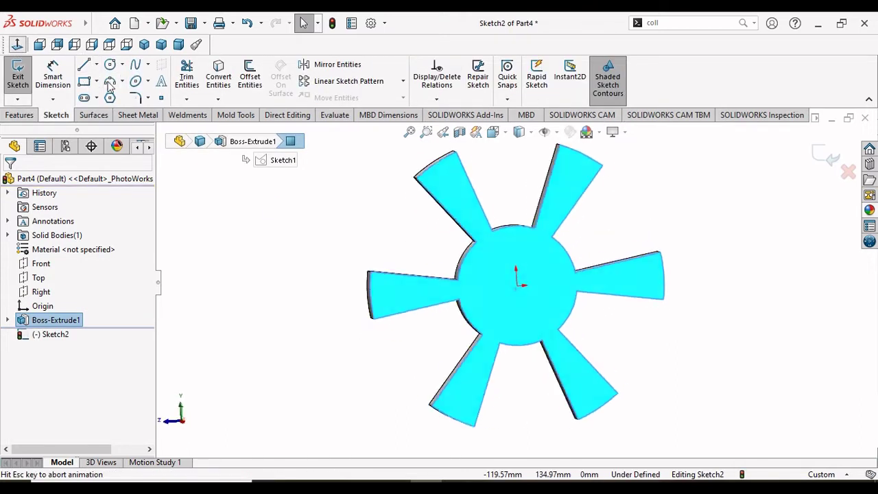
click(111, 65)
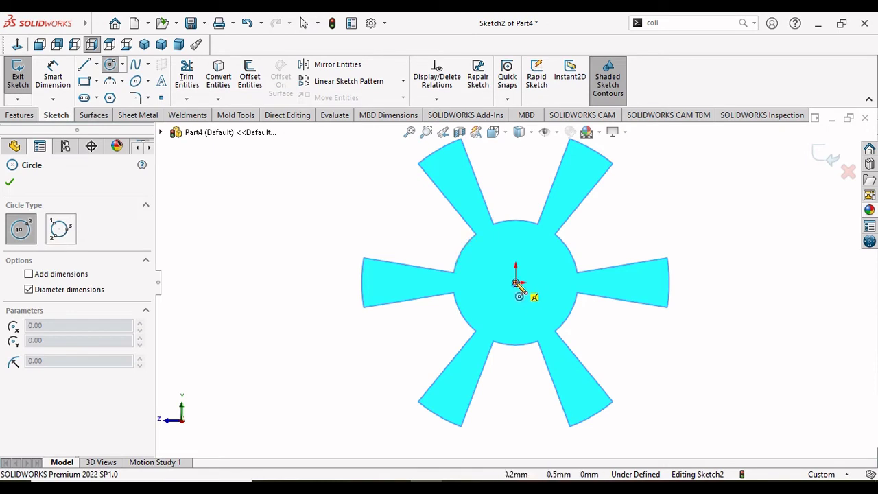
click(515, 282)
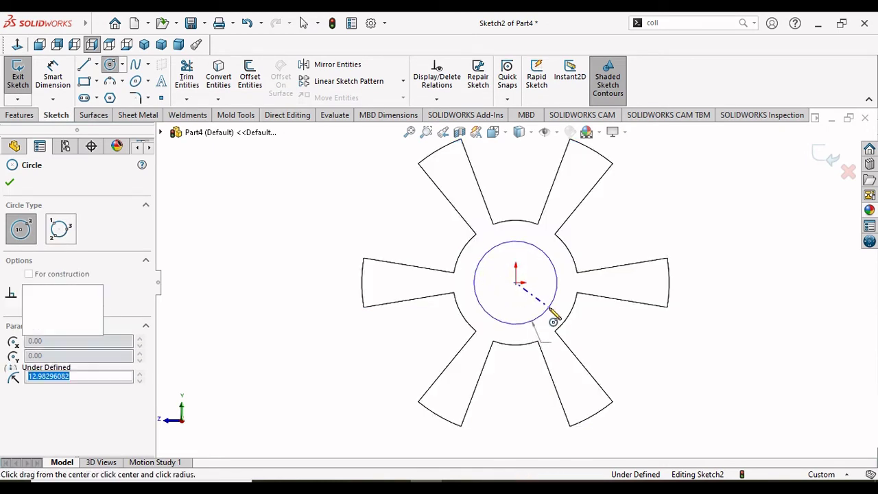
click(553, 316)
right_click(637, 248)
click(641, 248)
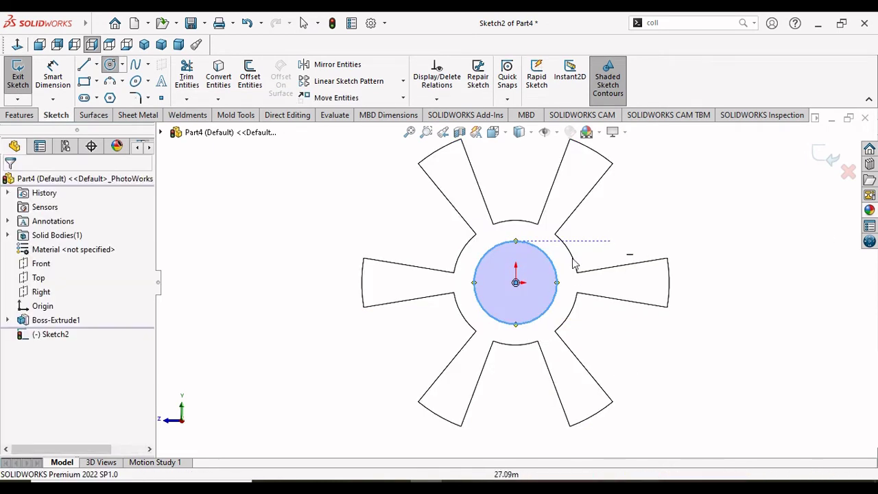
Dimension the circle to Ø31 mm, fully defining Sketch2
click(20, 116)
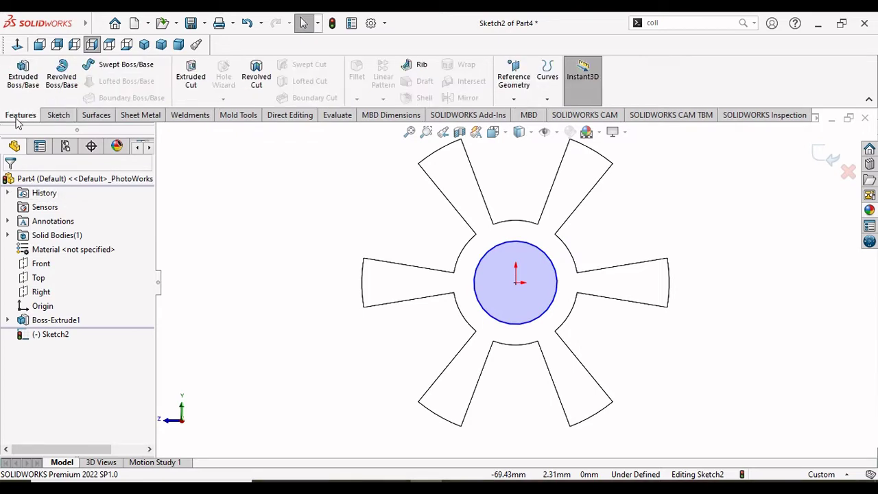
click(58, 115)
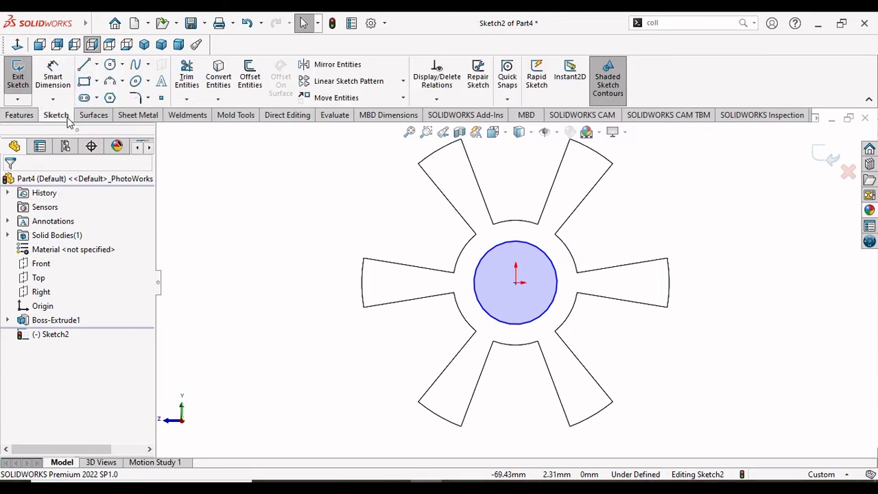
click(53, 76)
click(556, 289)
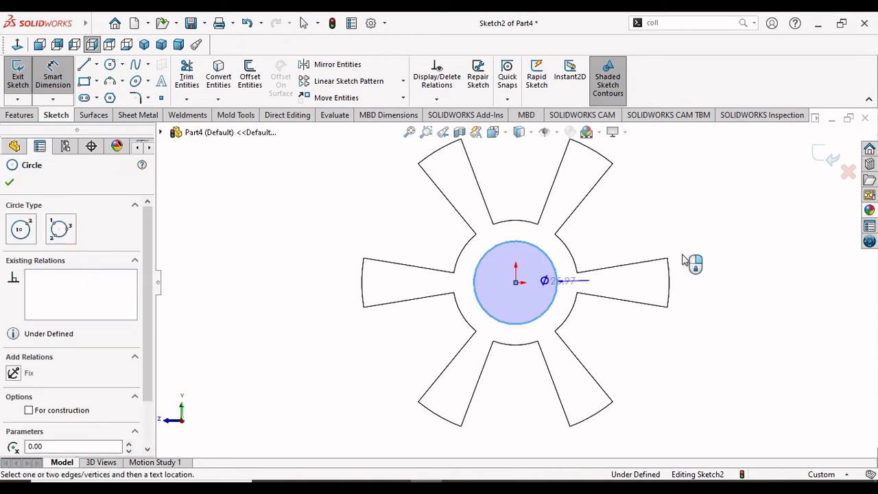
click(711, 272)
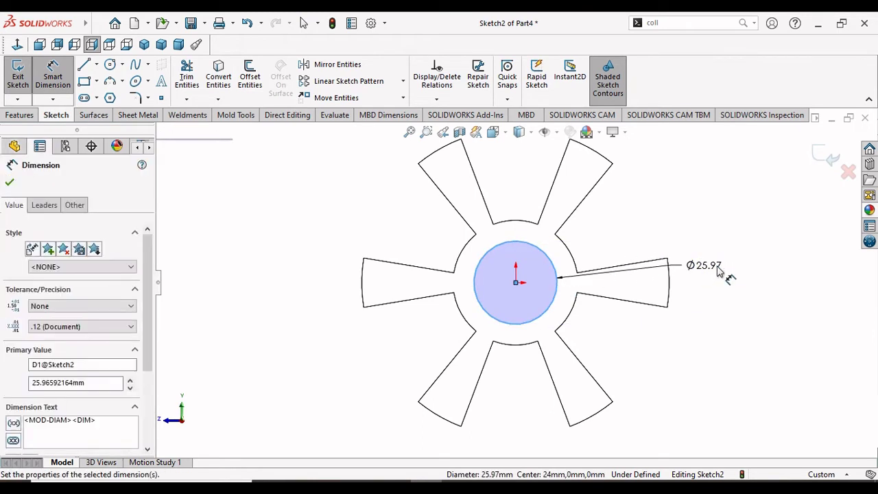
text(31)
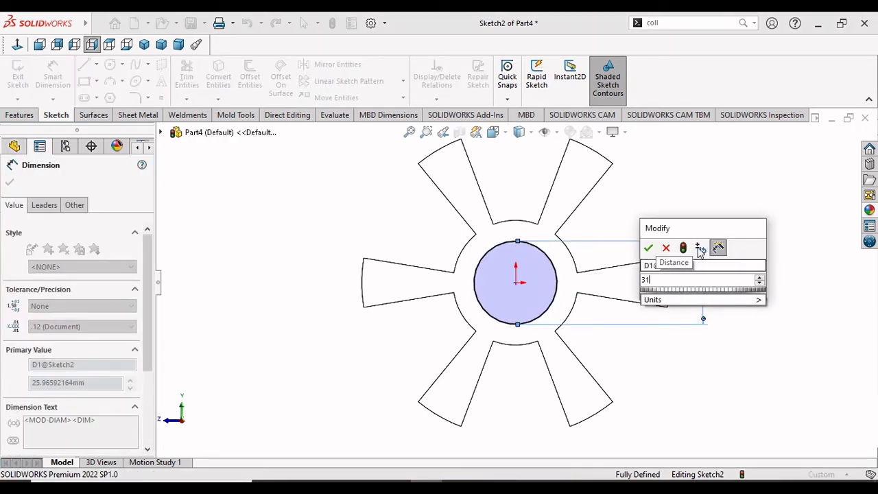
click(648, 248)
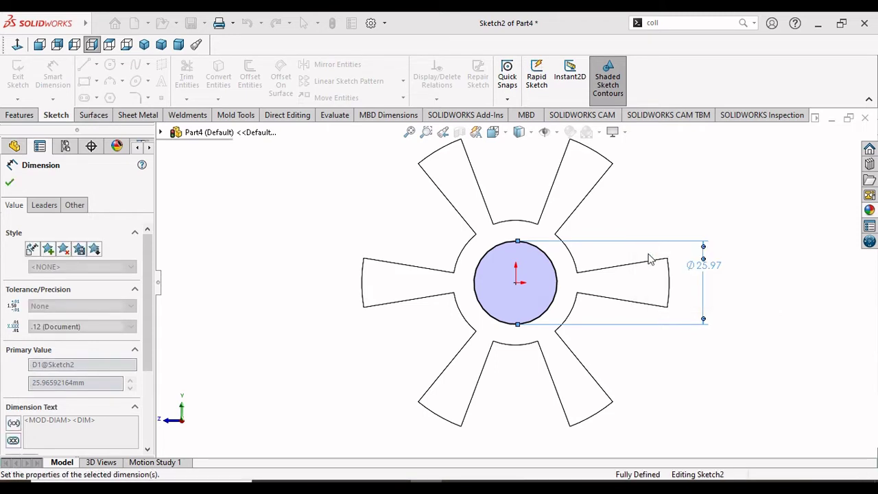
click(9, 179)
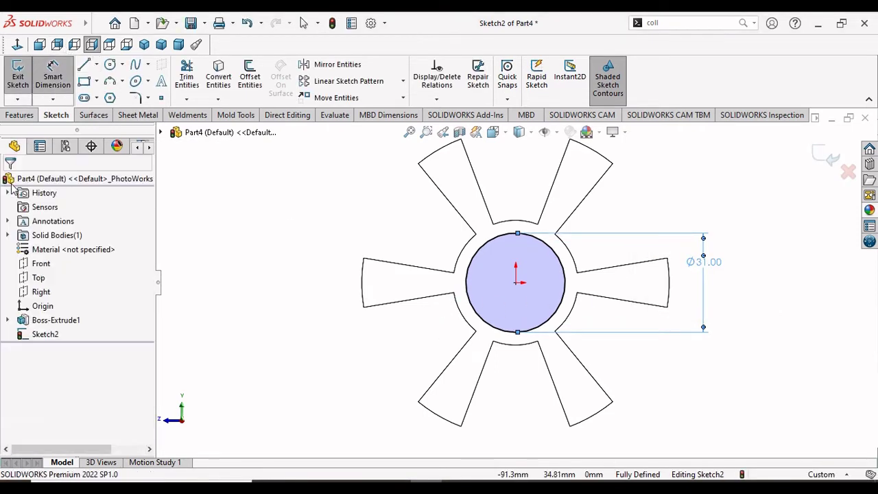
scroll(491, 336, up, 2)
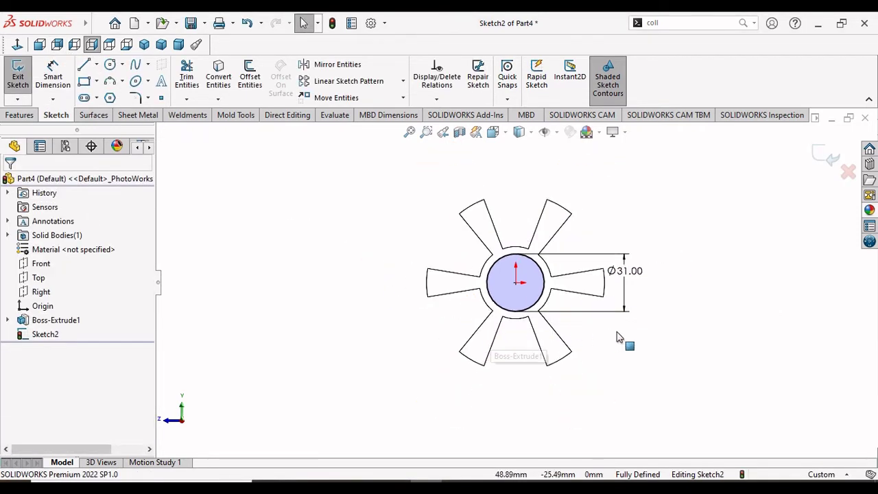
ctrl+middle_drag(705, 271, 680, 275)
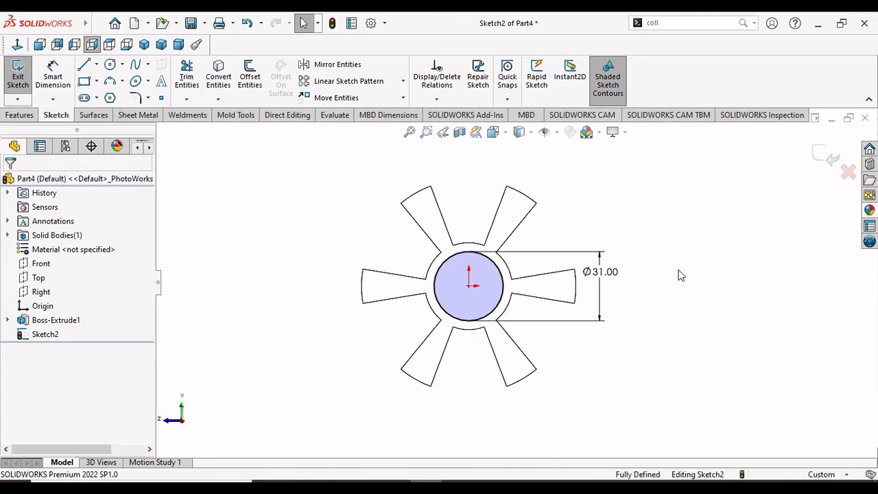
Cut-extrude the Ø31 circle Through All to bore the spider's hub
click(20, 114)
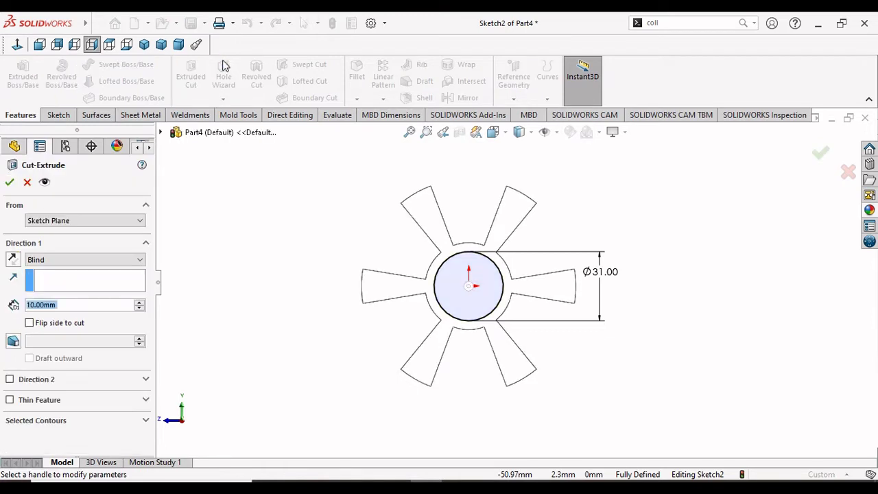
click(63, 260)
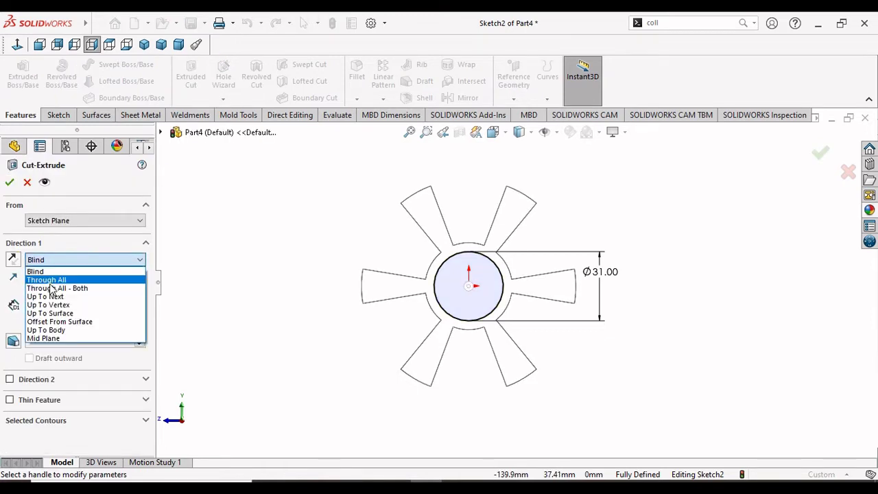
click(59, 281)
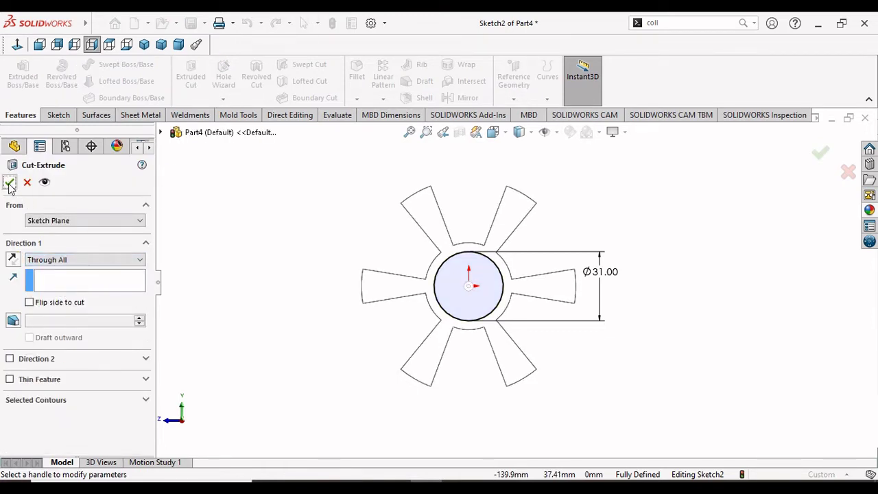
click(9, 183)
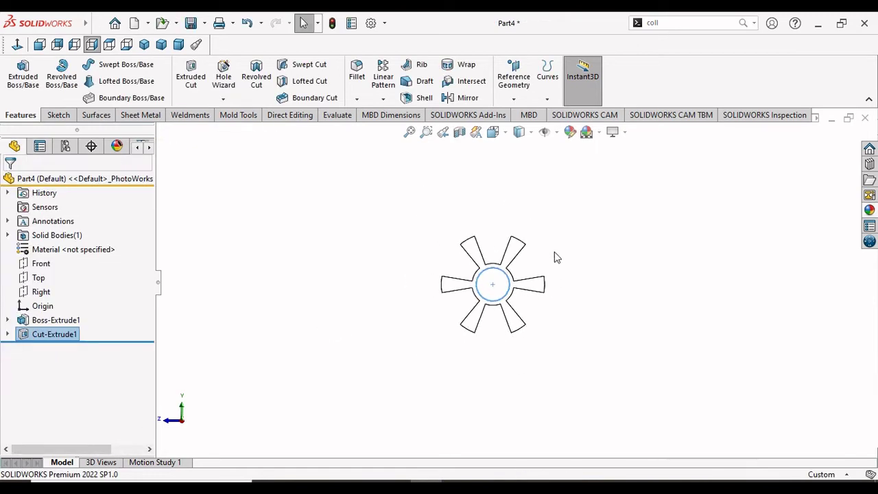
middle_drag(574, 280, 498, 297)
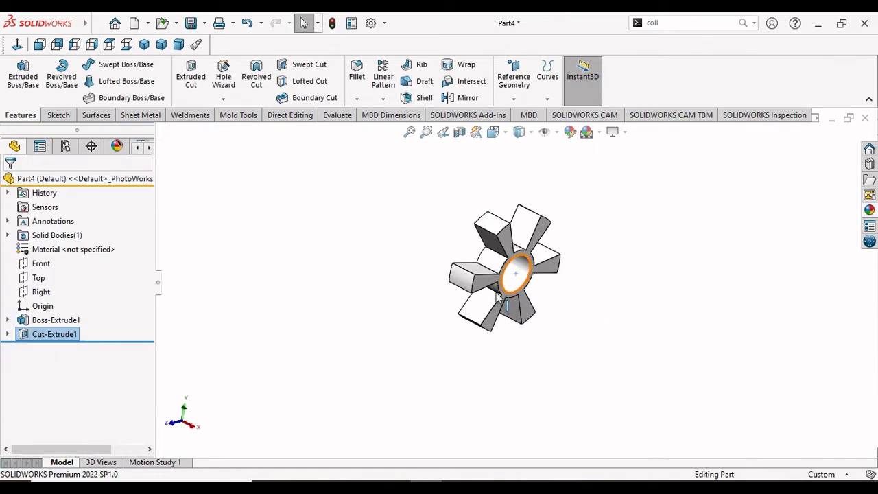
scroll(498, 296, down, 5)
click(692, 232)
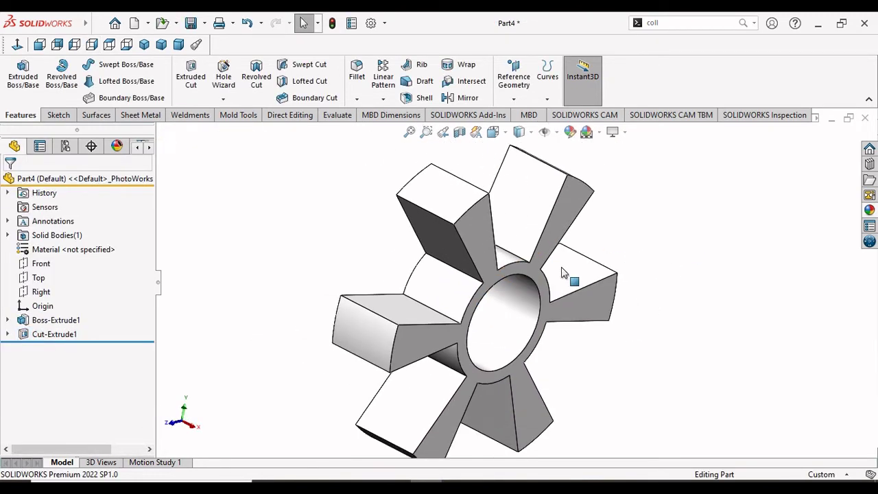
scroll(540, 314, up, 1)
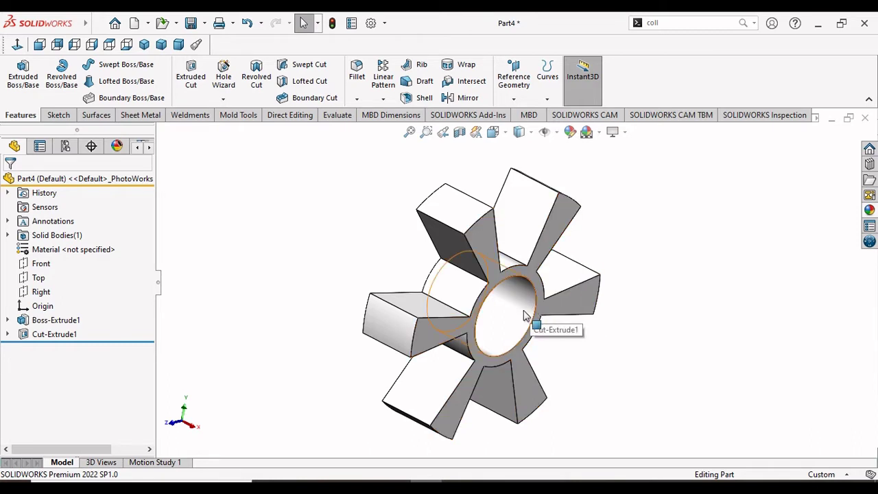
click(525, 314)
click(674, 362)
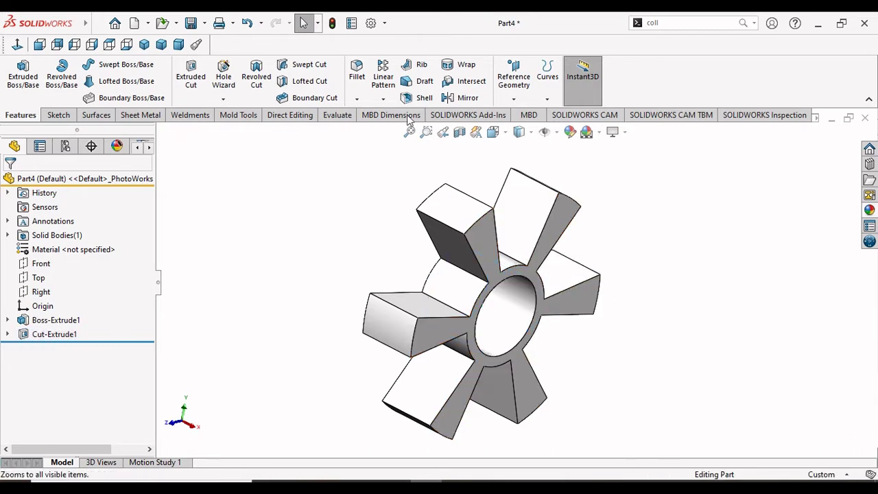
click(356, 99)
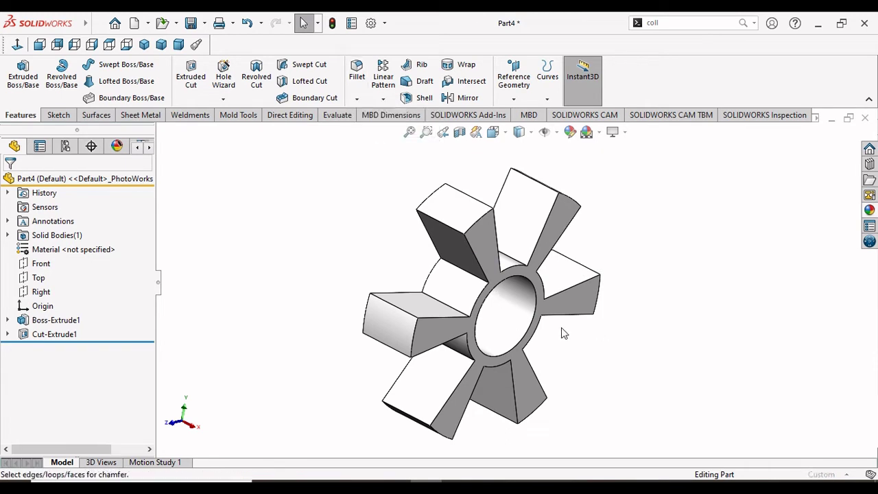
Cancel the first chamfer attempt and reopen an empty Chamfer with 0.50 mm distance
click(536, 329)
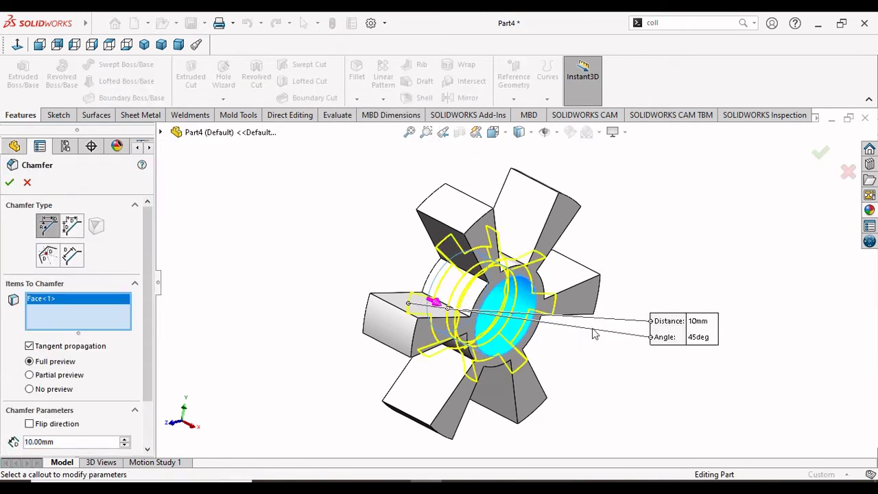
scroll(595, 331, up, 2)
mouse_move(649, 260)
middle_down()
mouse_move(584, 221)
mouse_move(613, 212)
mouse_move(630, 225)
middle_up()
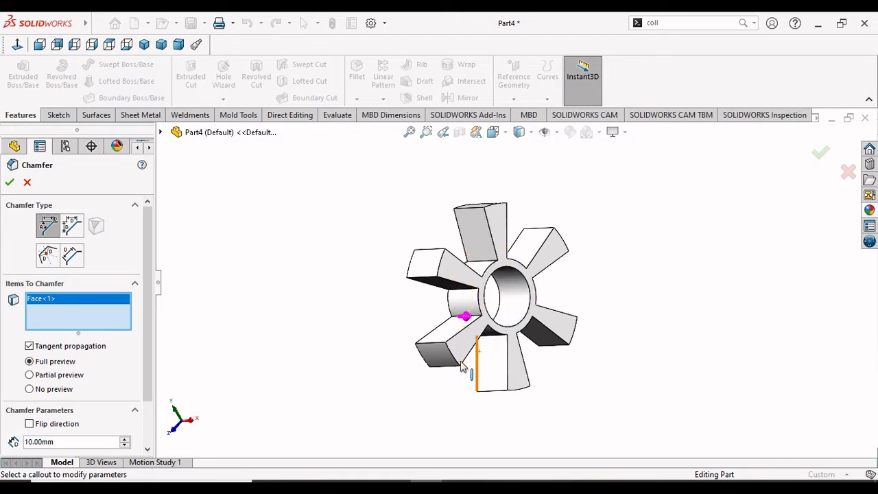
key(Escape)
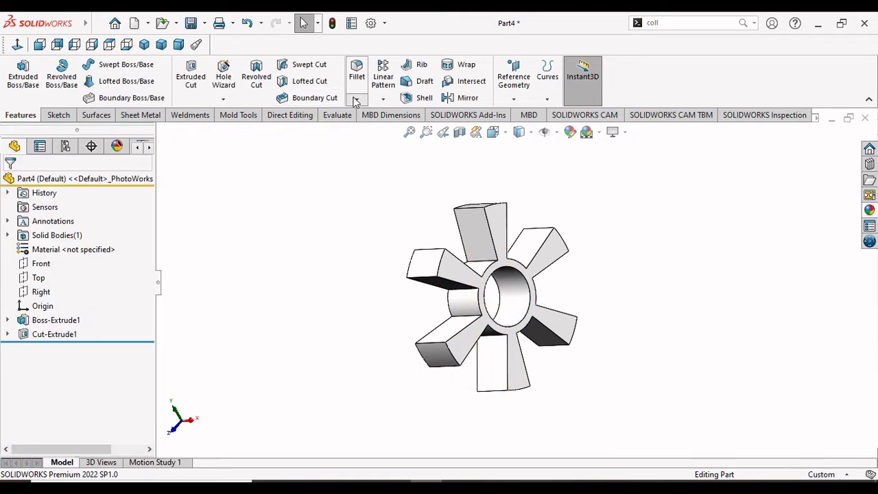
click(357, 98)
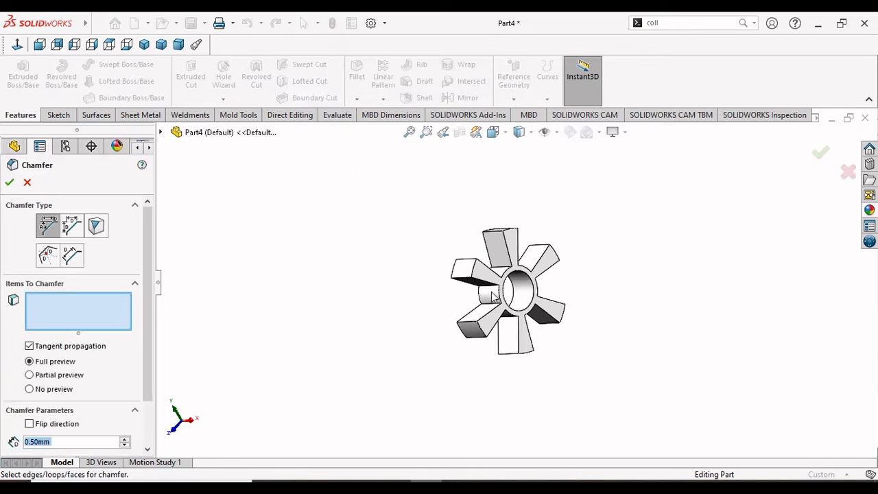
Select both bore edges and the upper and right blade outline edges for chamfering
scroll(497, 295, down, 2)
scroll(502, 290, down, 3)
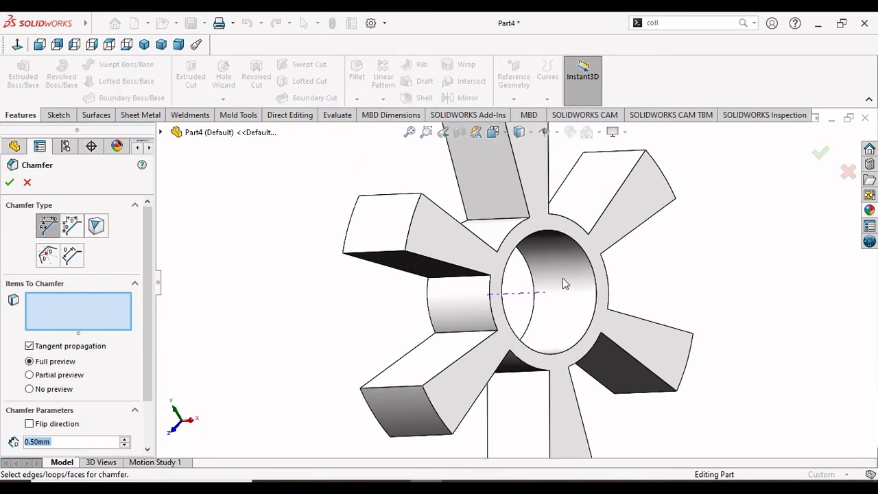
click(596, 303)
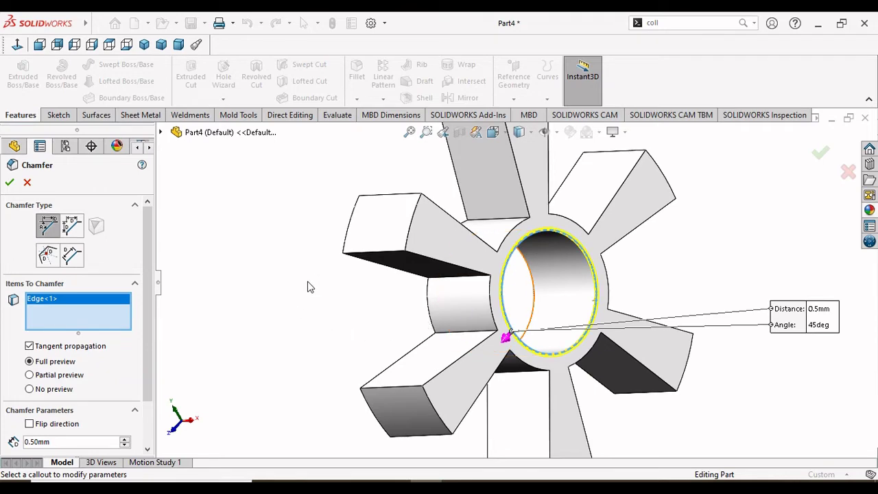
middle_drag(308, 298, 362, 290)
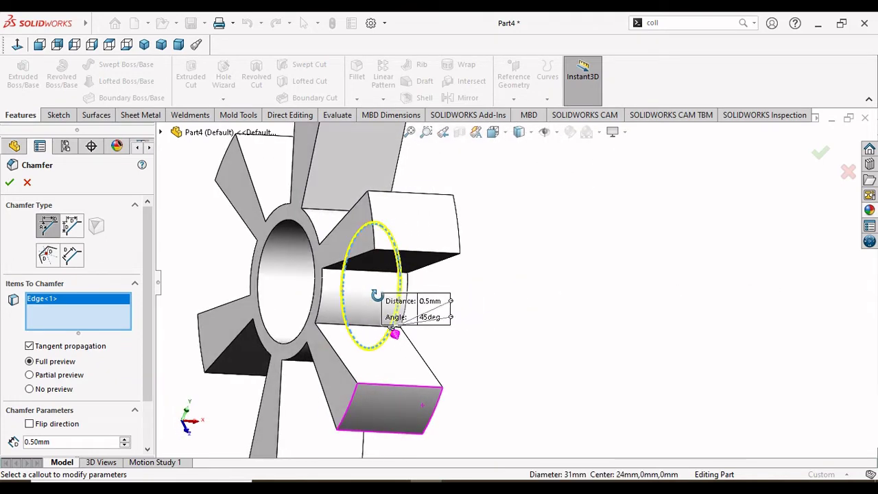
click(290, 226)
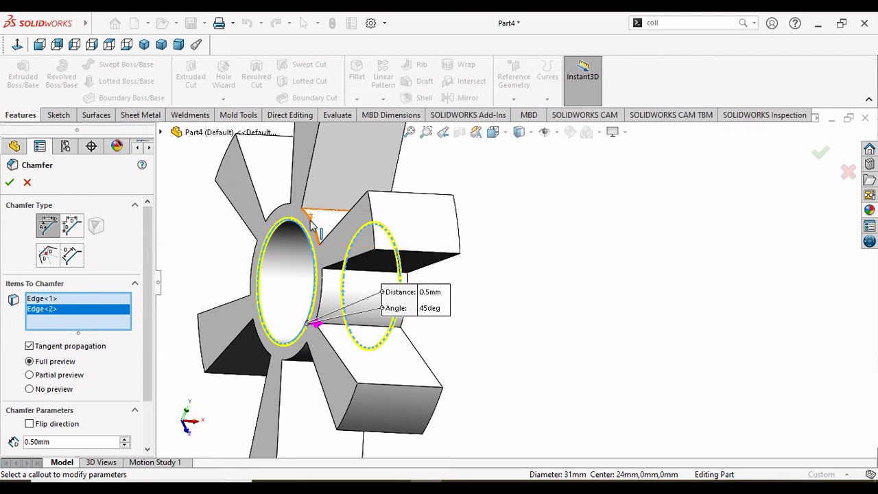
click(310, 225)
click(308, 194)
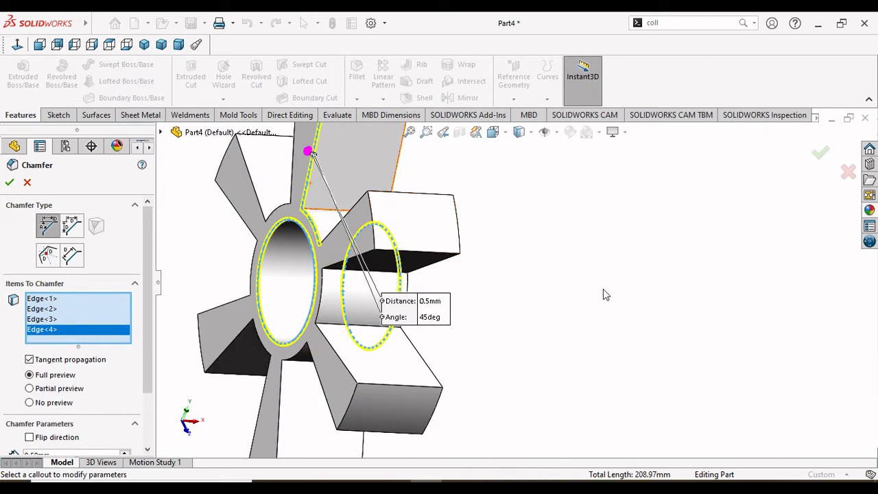
scroll(601, 291, up, 4)
mouse_move(562, 266)
middle_down()
mouse_move(533, 281)
mouse_move(450, 255)
middle_up()
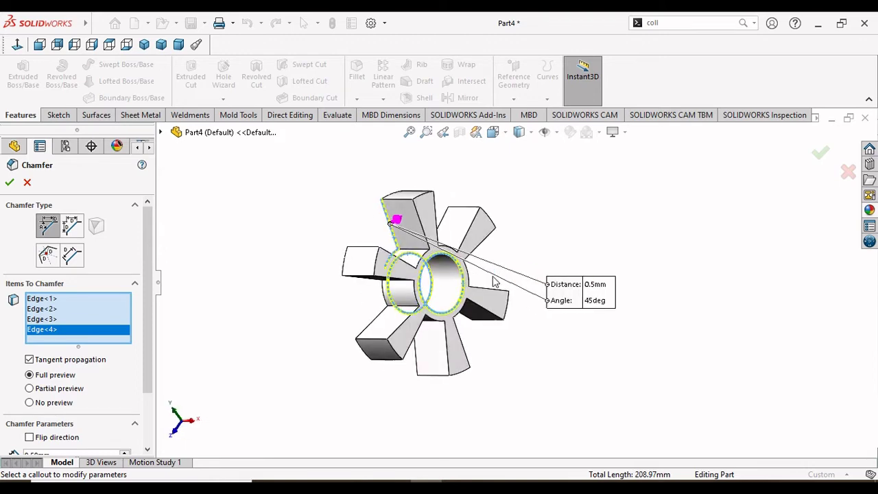
click(423, 228)
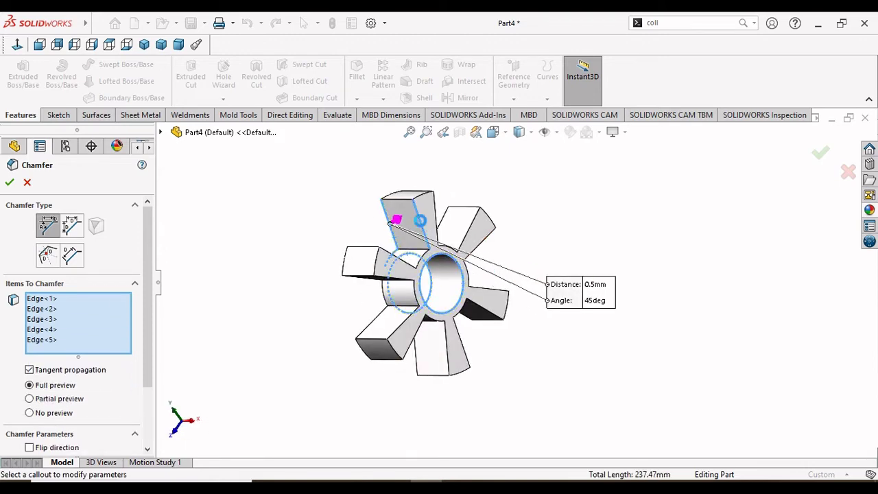
scroll(405, 227, down, 2)
scroll(357, 240, down, 3)
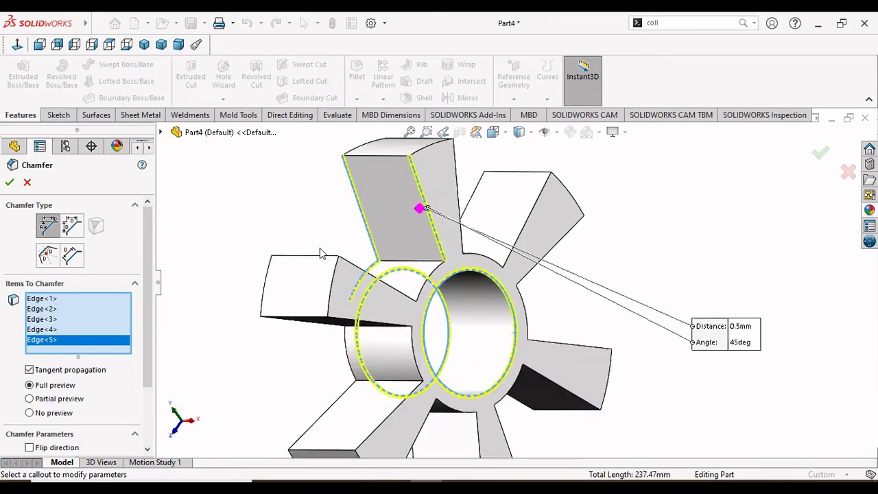
click(533, 213)
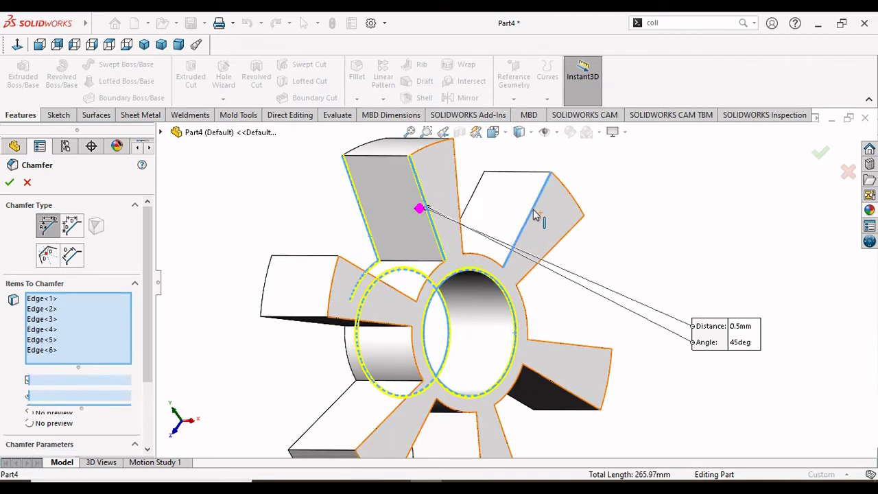
click(569, 195)
click(538, 261)
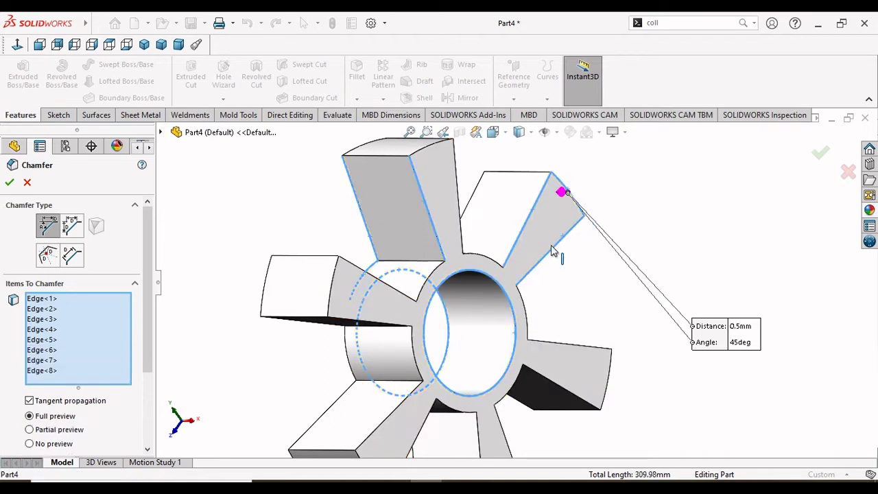
click(524, 306)
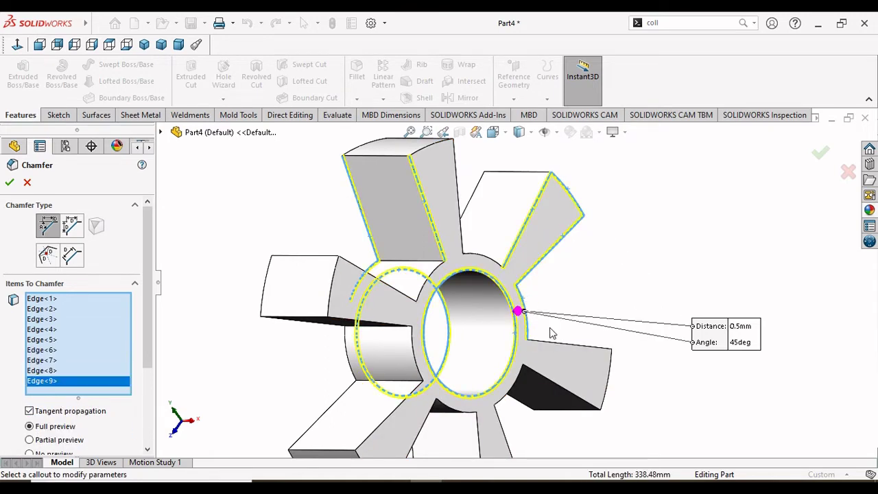
click(568, 348)
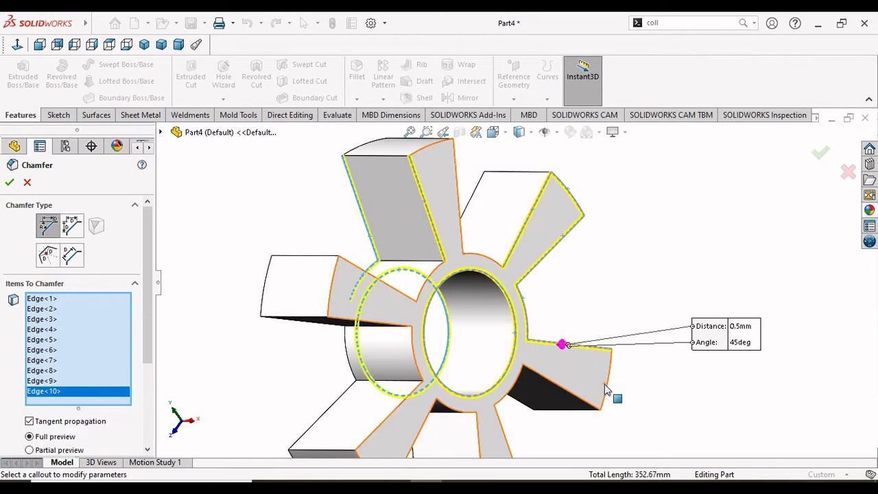
click(608, 392)
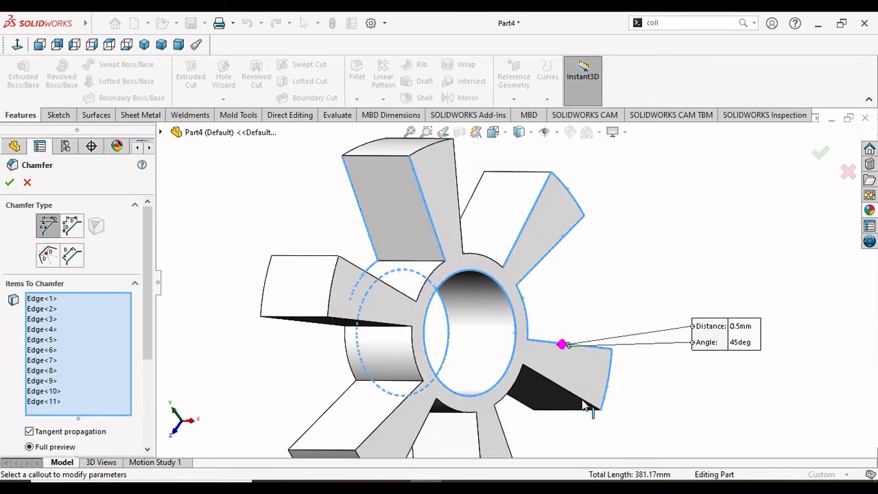
click(578, 399)
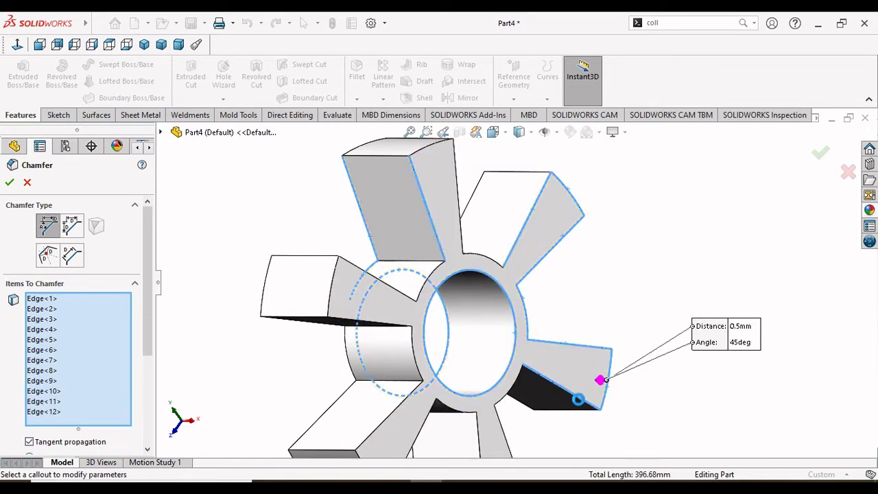
click(511, 398)
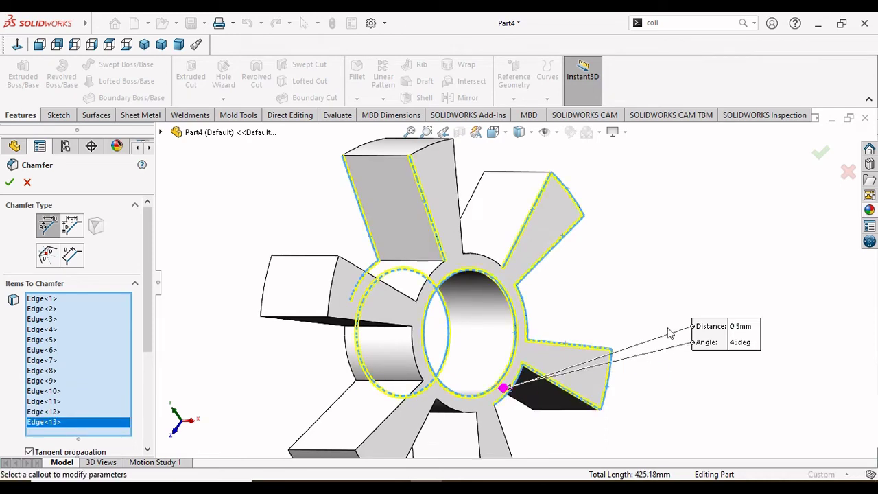
Add the lower and left blade edges and faces to the chamfer selection
scroll(584, 337, up, 3)
middle_drag(584, 337, 522, 370)
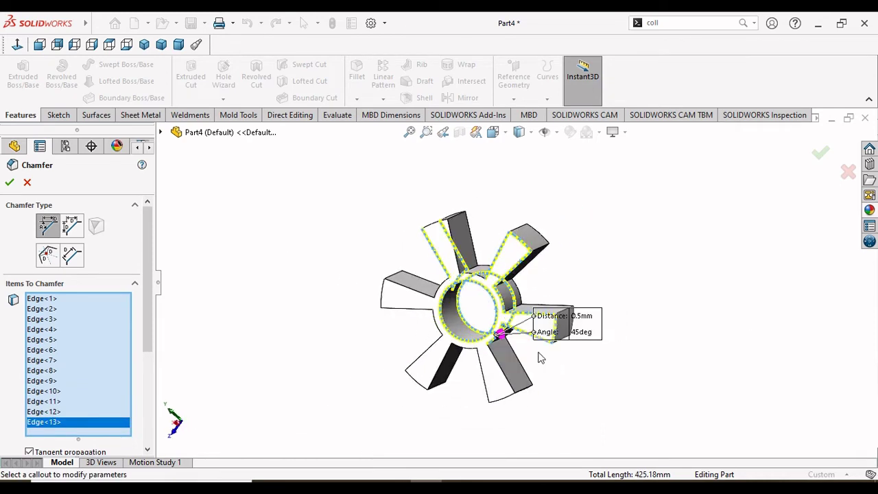
click(503, 375)
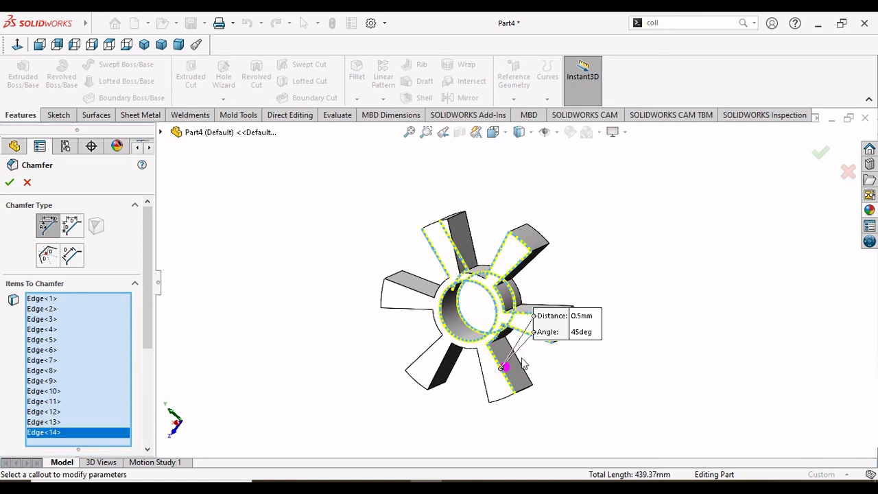
click(511, 366)
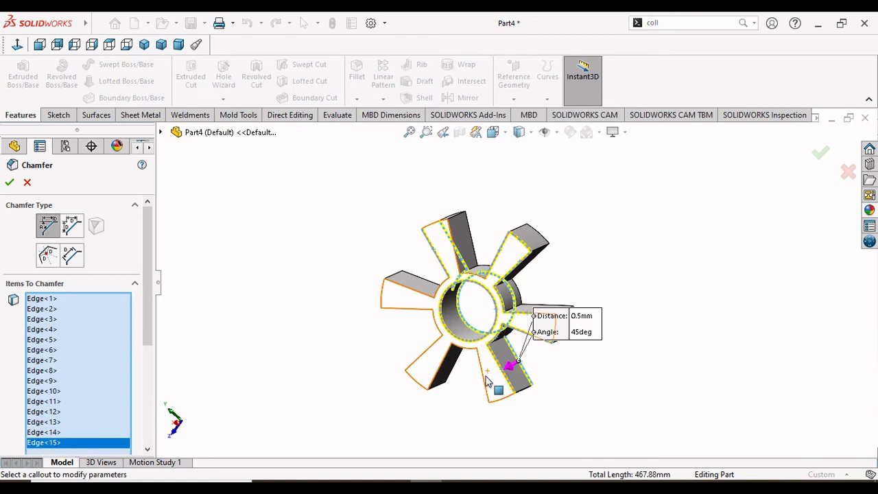
click(487, 382)
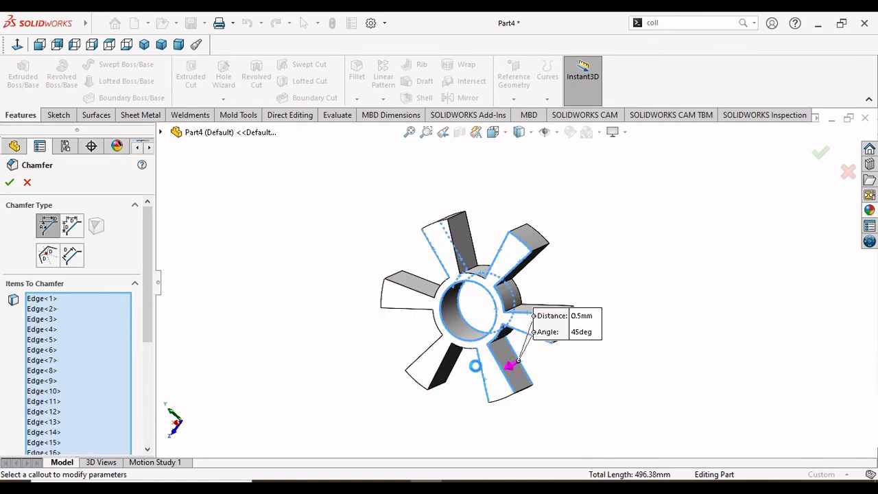
click(469, 351)
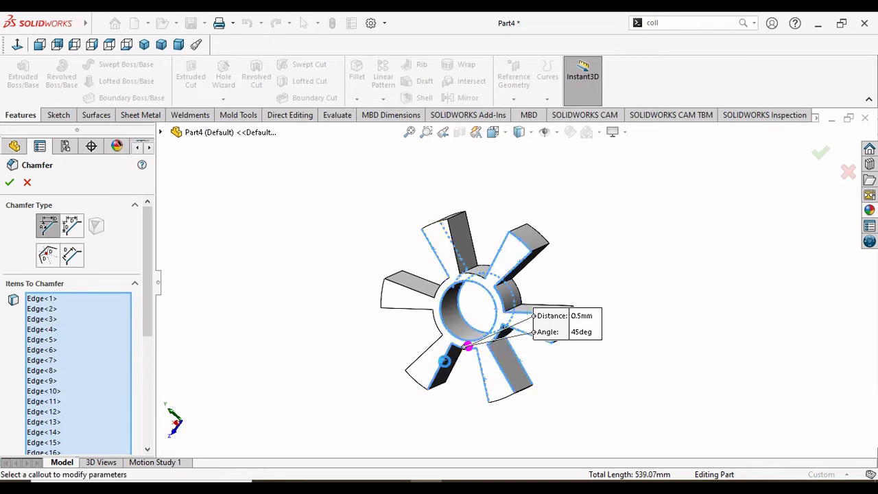
click(447, 367)
click(430, 355)
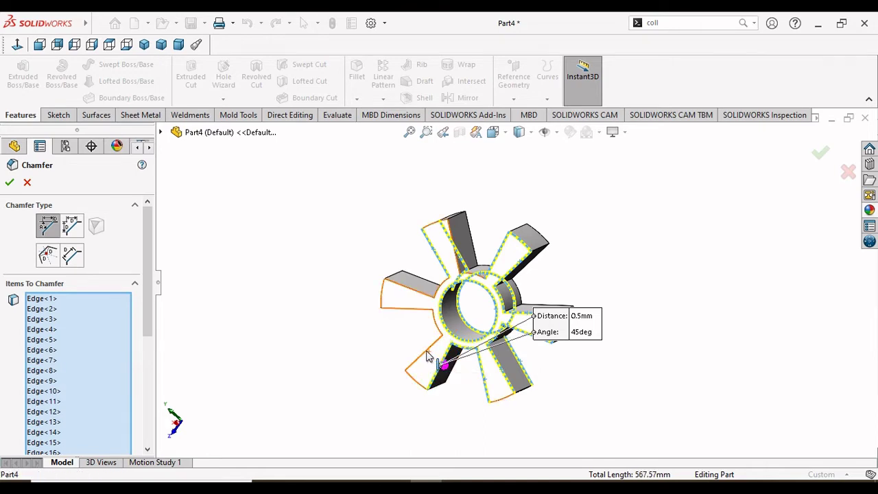
click(415, 315)
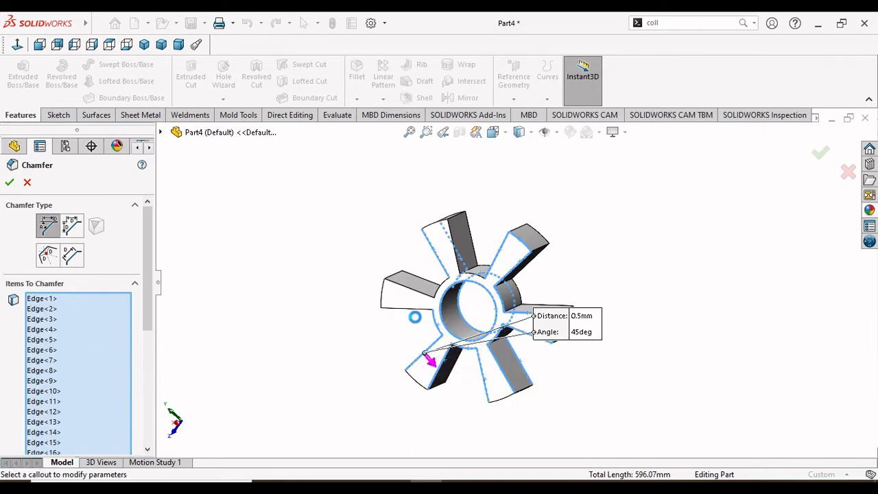
click(416, 312)
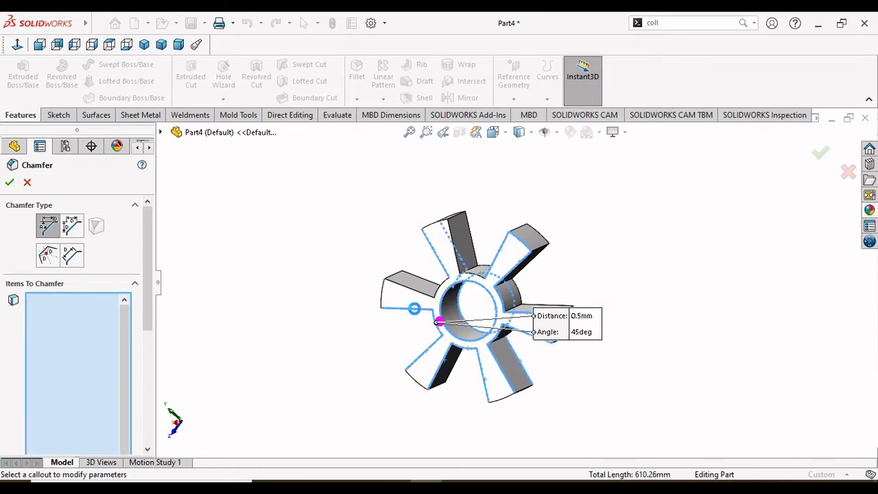
click(417, 295)
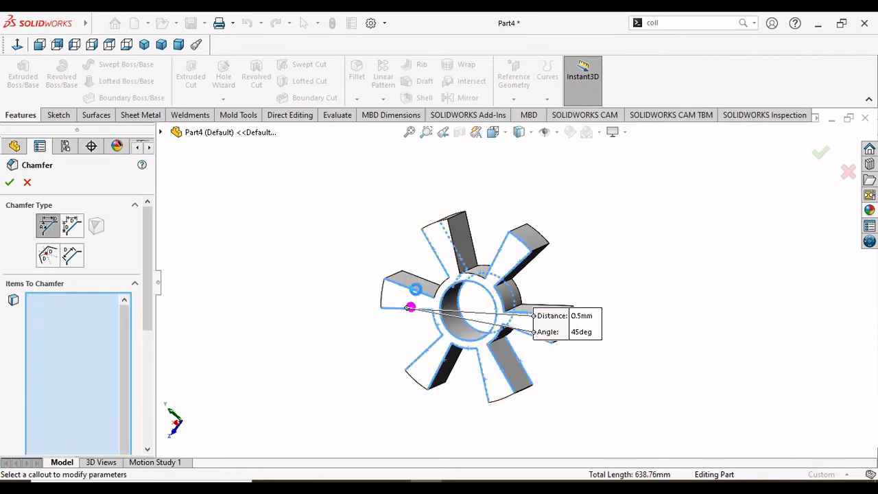
middle_drag(355, 353, 388, 409)
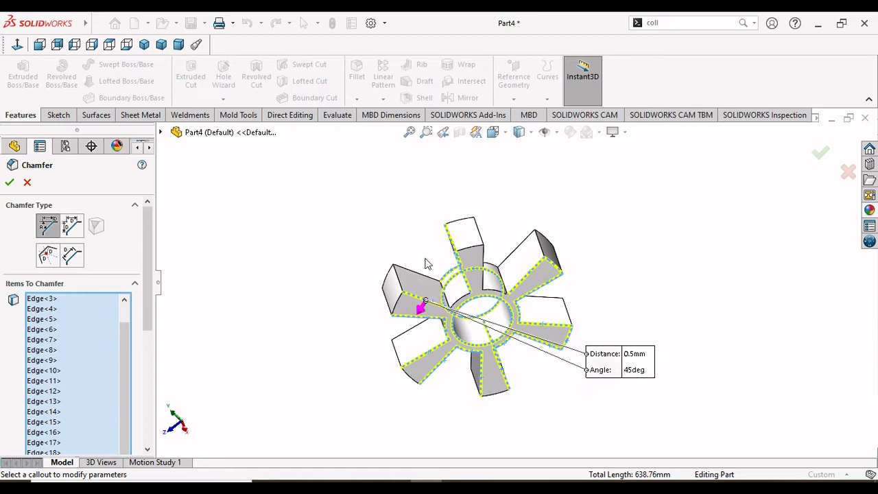
scroll(374, 269, down, 3)
scroll(374, 269, down, 3)
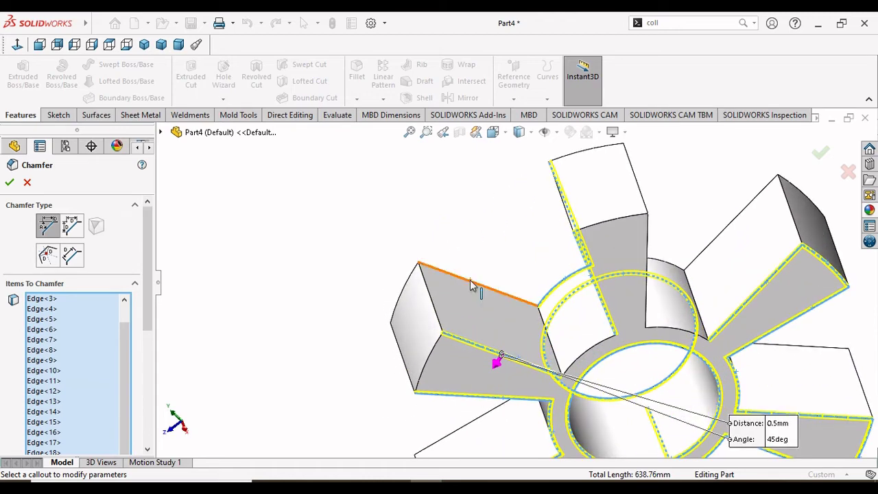
click(471, 286)
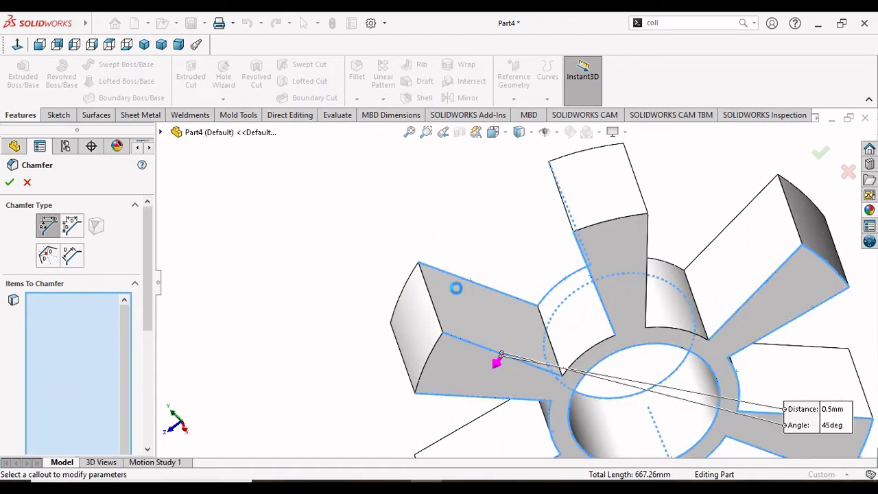
click(433, 310)
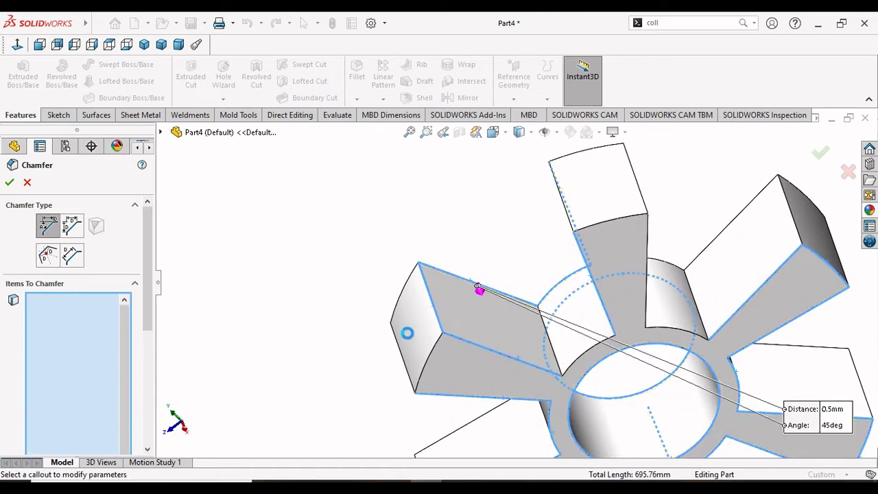
click(410, 376)
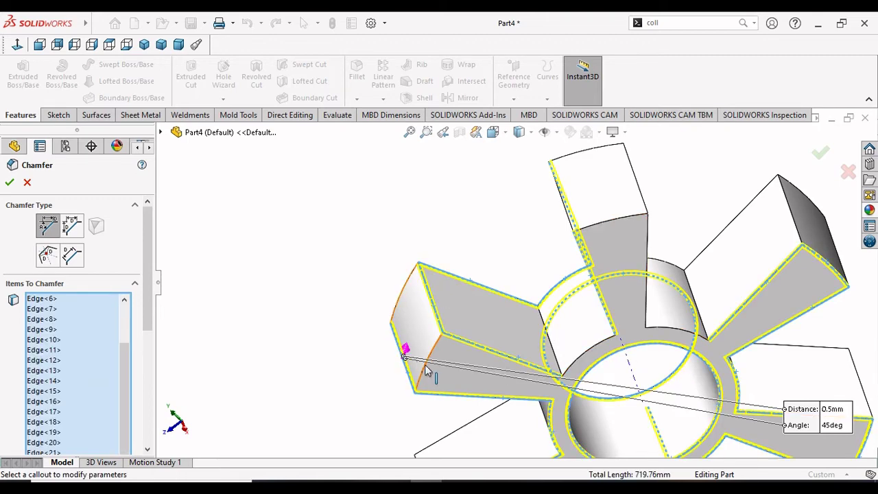
click(426, 370)
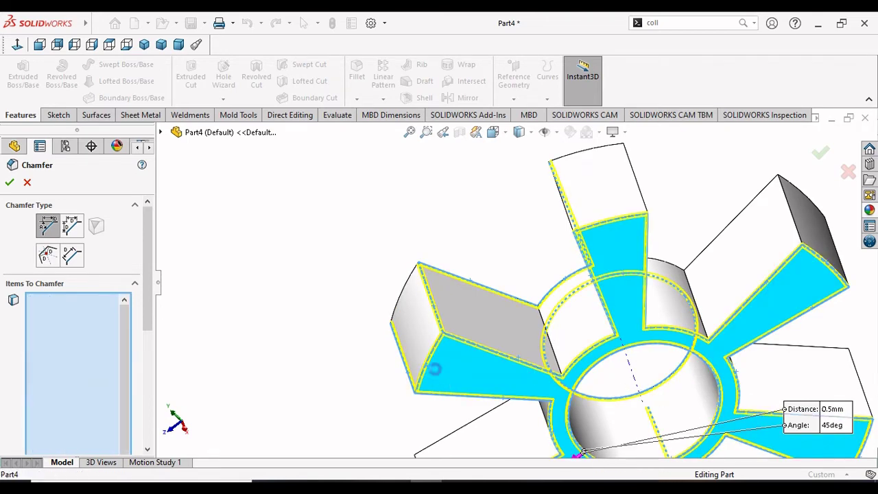
click(425, 356)
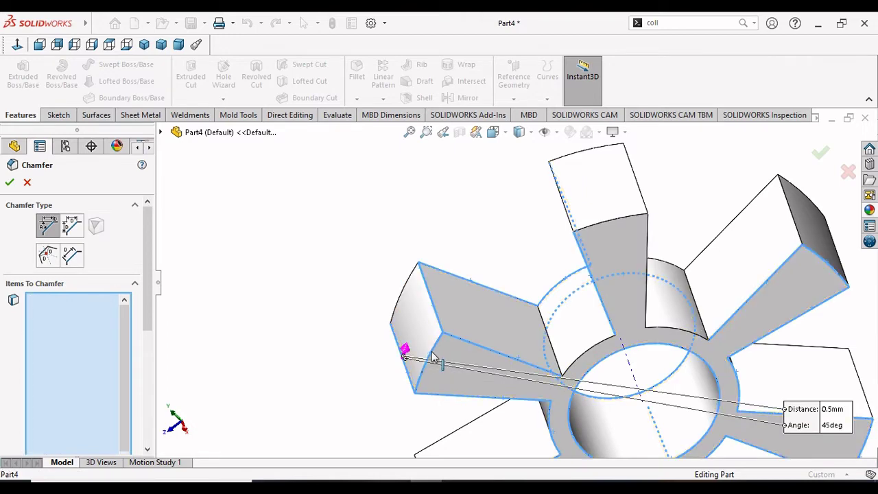
Add a few underside and upper-arm edges, then close the chamfer without applying it
middle_drag(362, 299, 425, 336)
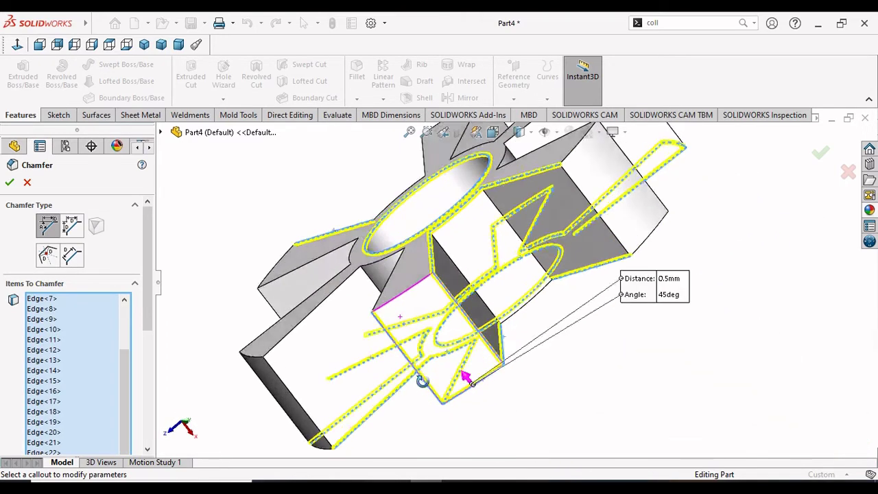
click(412, 302)
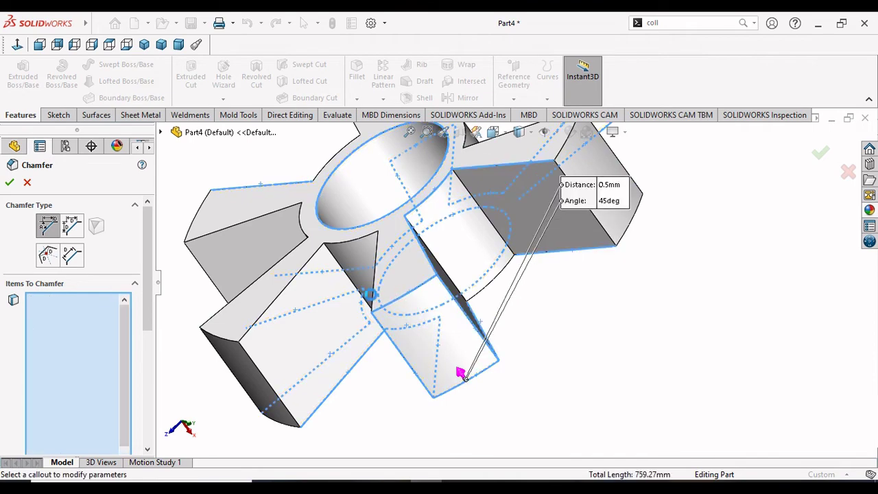
click(235, 314)
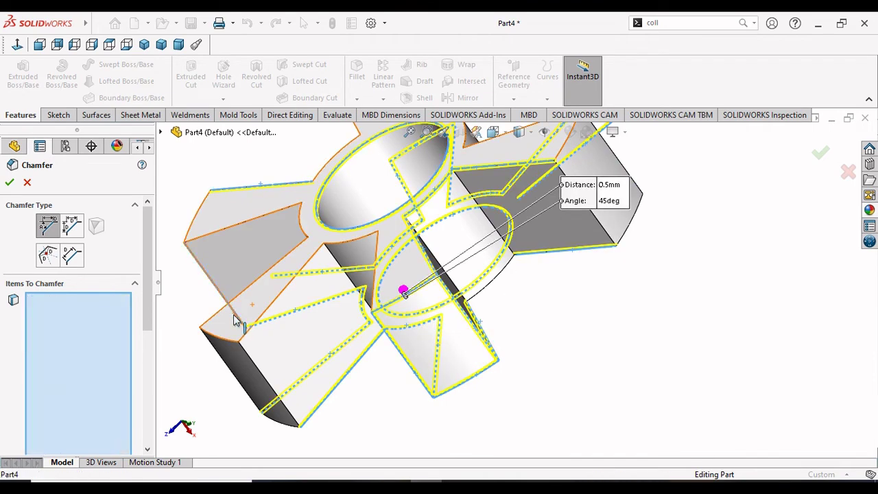
scroll(388, 333, up, 3)
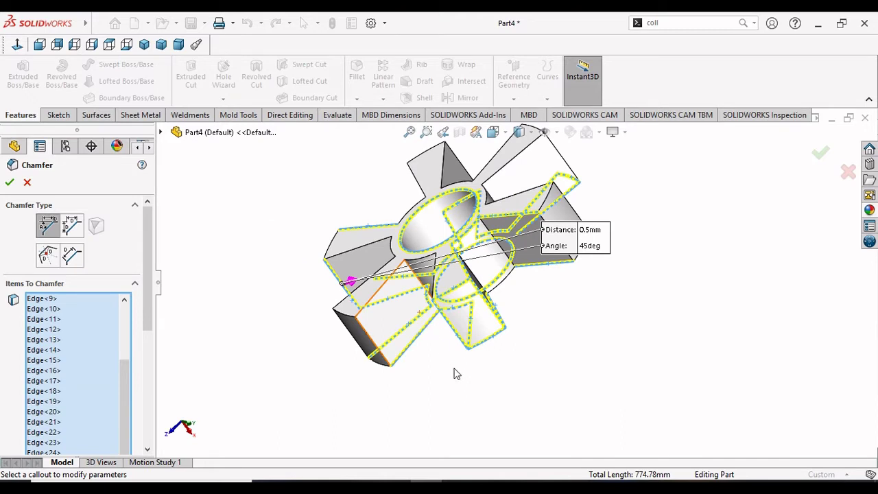
ctrl+middle_drag(454, 373, 491, 394)
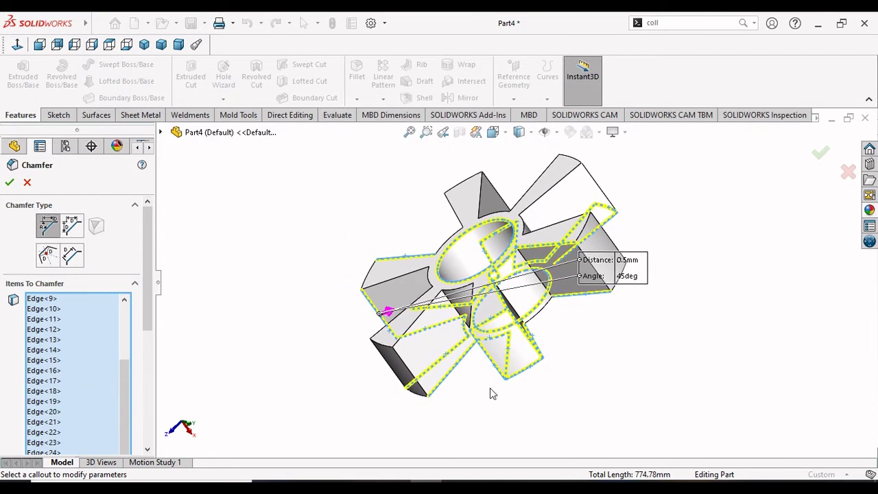
click(545, 188)
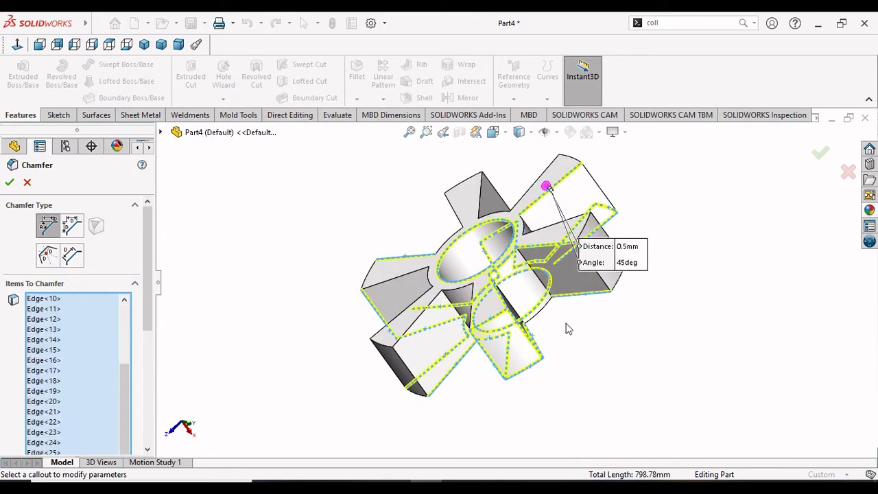
key(Return)
middle_drag(652, 343, 596, 288)
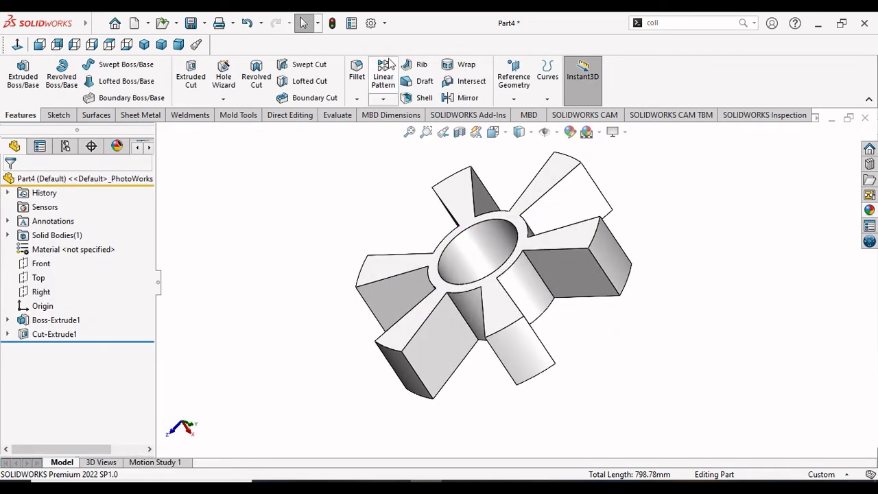
Chamfer both flat spider faces plus one extra edge at 0.5 mm × 45°
click(358, 97)
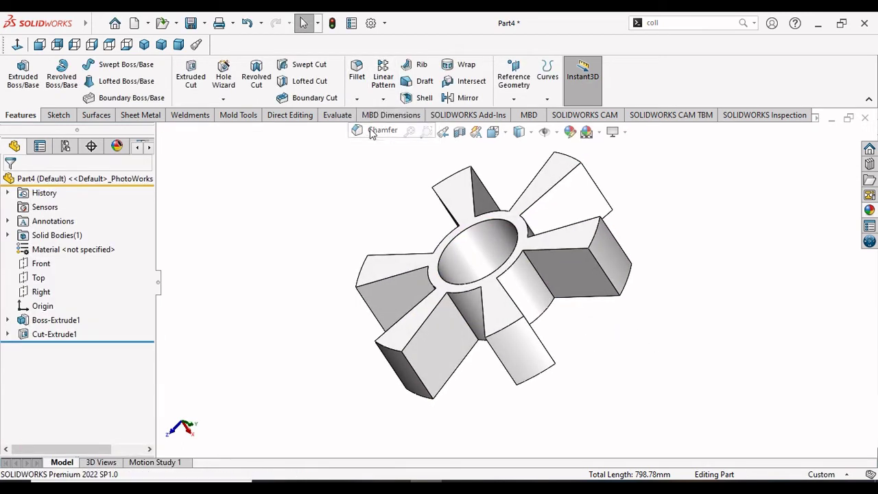
click(386, 275)
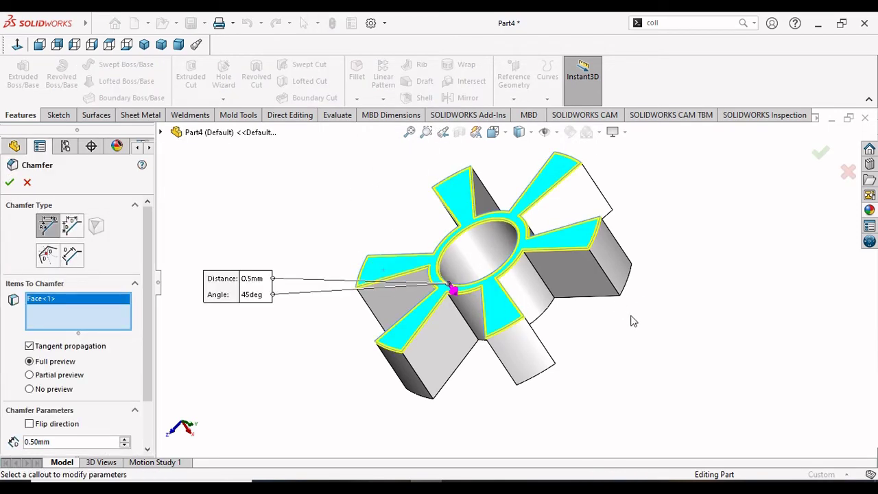
middle_drag(632, 321, 389, 255)
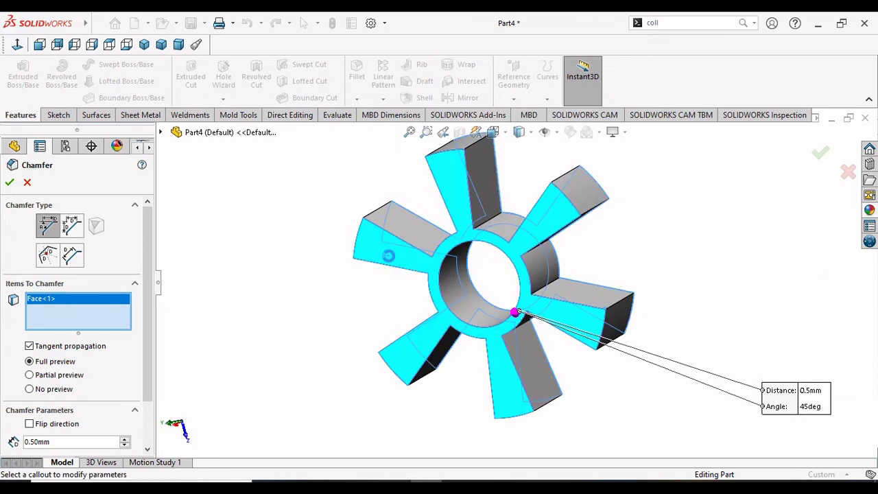
click(388, 256)
mouse_move(357, 300)
middle_down()
mouse_move(480, 414)
mouse_move(478, 293)
middle_up()
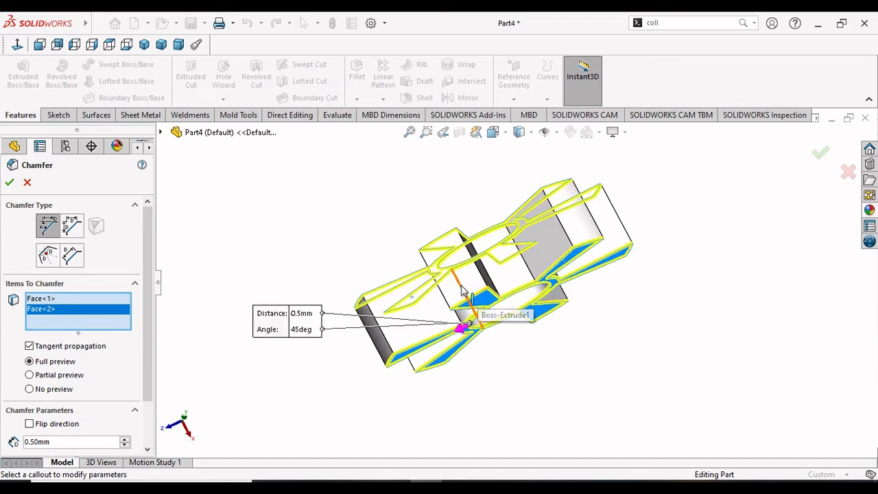
click(480, 305)
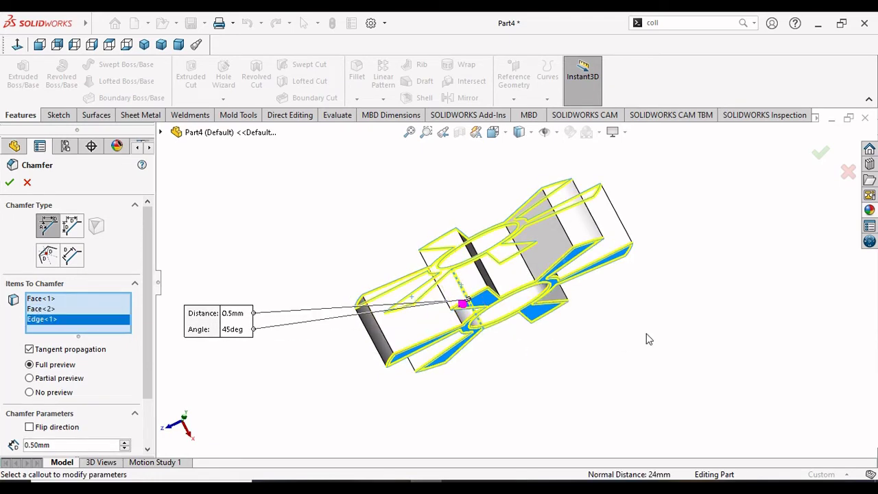
middle_drag(623, 351, 591, 366)
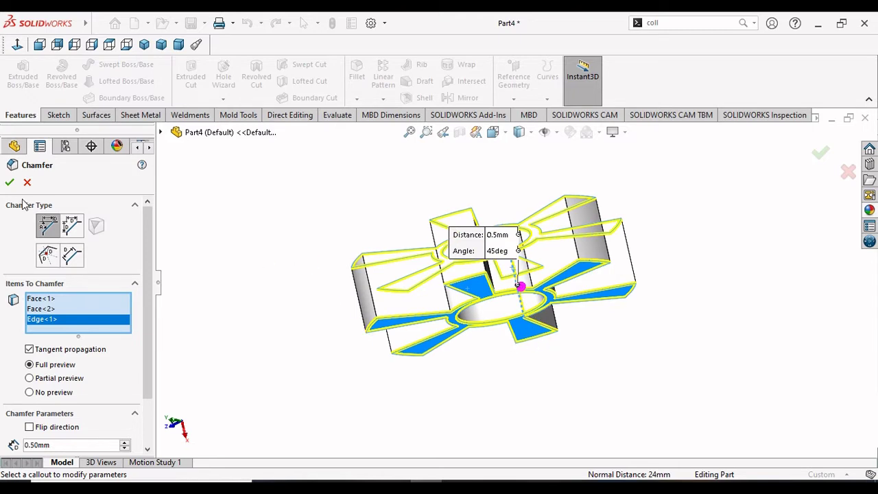
click(9, 183)
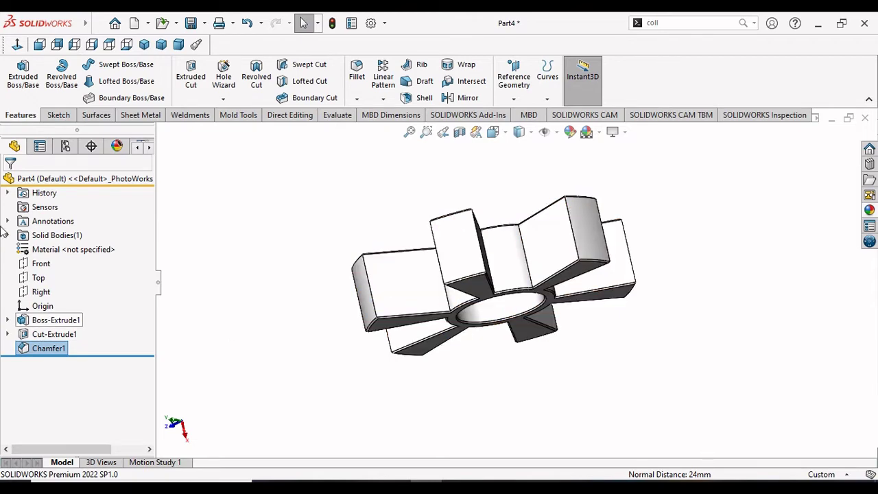
scroll(605, 288, up, 3)
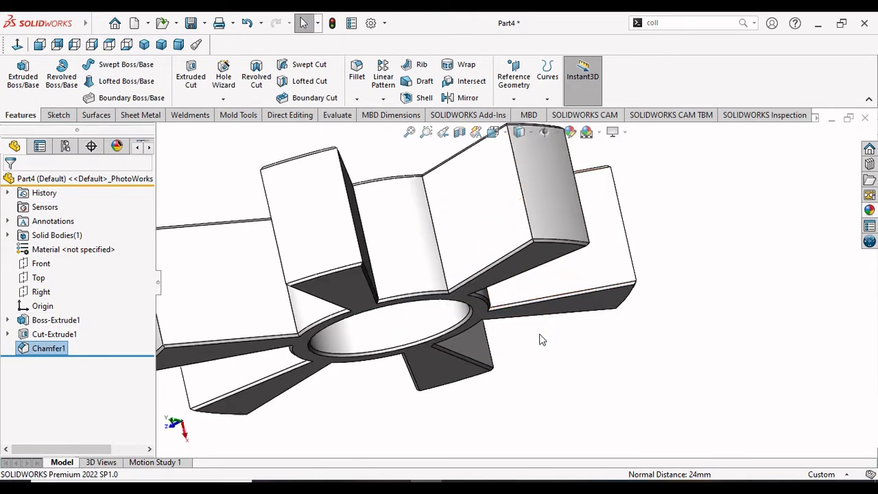
mouse_move(541, 337)
middle_down()
mouse_move(646, 406)
mouse_move(640, 415)
mouse_move(655, 412)
mouse_move(722, 375)
mouse_move(785, 270)
mouse_move(704, 379)
mouse_move(677, 391)
mouse_move(663, 384)
mouse_move(637, 324)
mouse_move(642, 284)
mouse_move(594, 274)
mouse_move(563, 300)
mouse_move(519, 415)
middle_up()
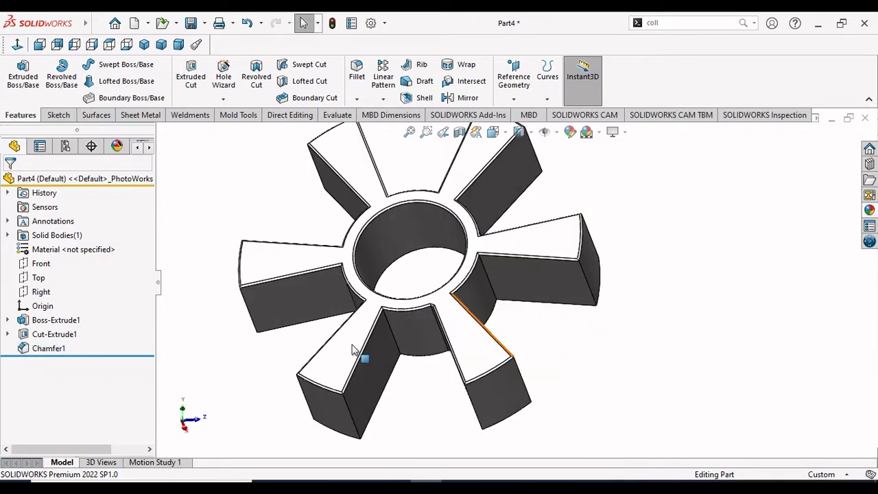
middle_drag(352, 349, 306, 347)
click(74, 45)
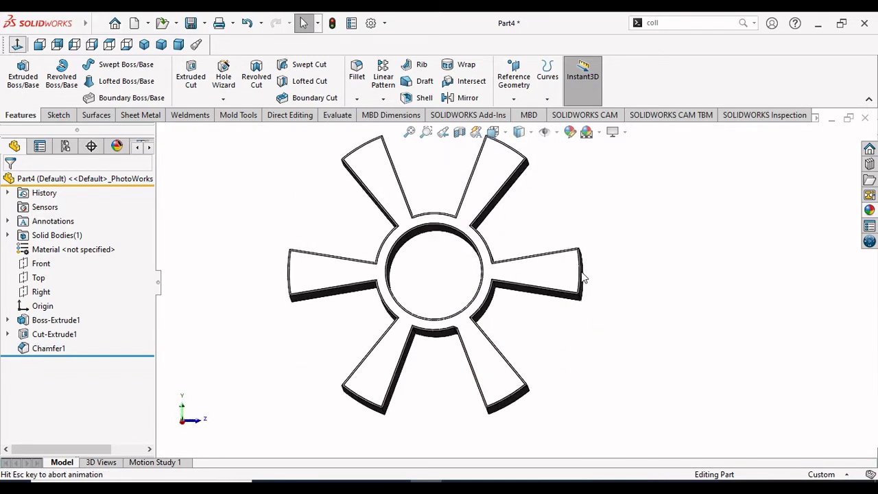
scroll(426, 256, down, 2)
scroll(537, 302, down, 2)
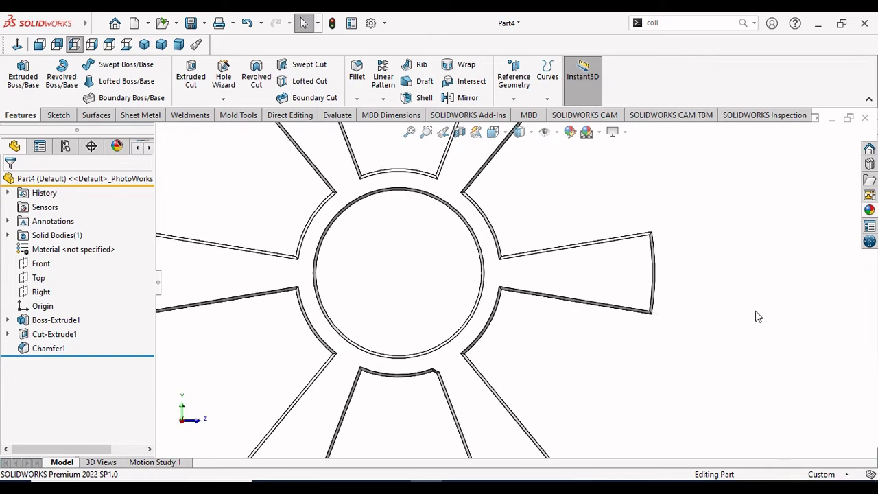
scroll(288, 248, up, 2)
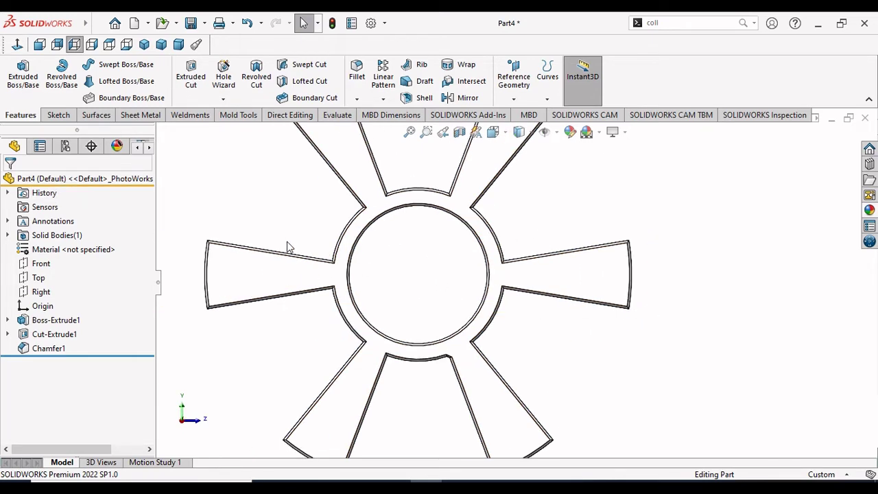
scroll(288, 249, up, 1)
Start a new sketch on the spider's front face
click(57, 116)
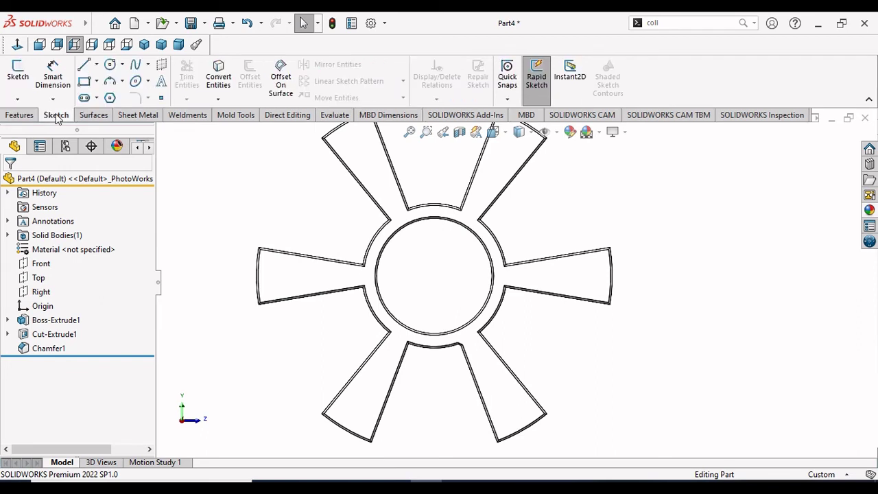
click(552, 279)
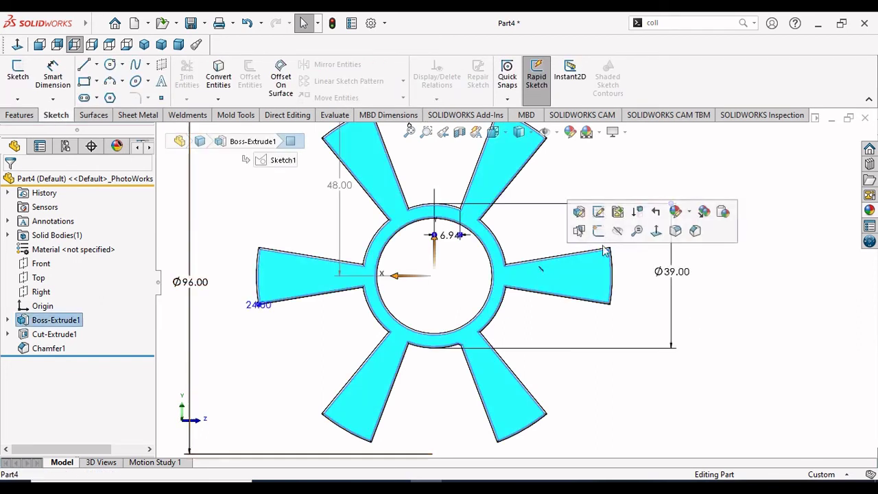
click(598, 233)
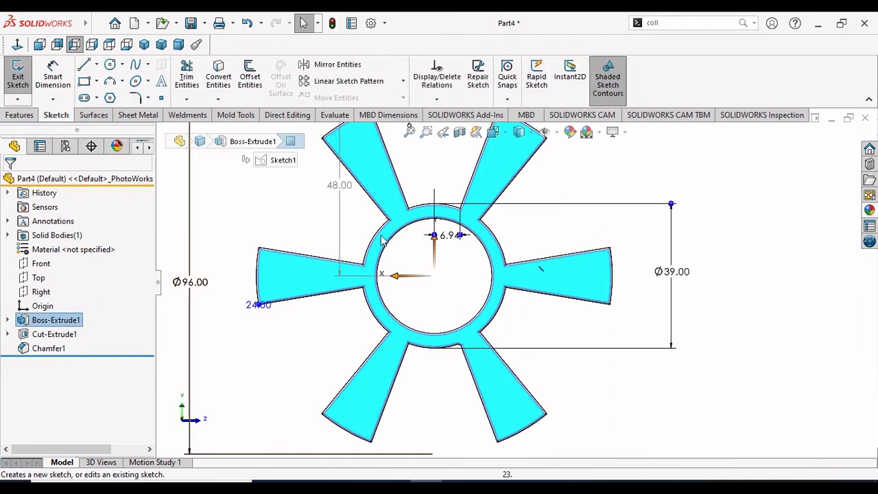
Draw a horizontal centerline from the origin to the tip of the right arm
click(97, 65)
click(110, 94)
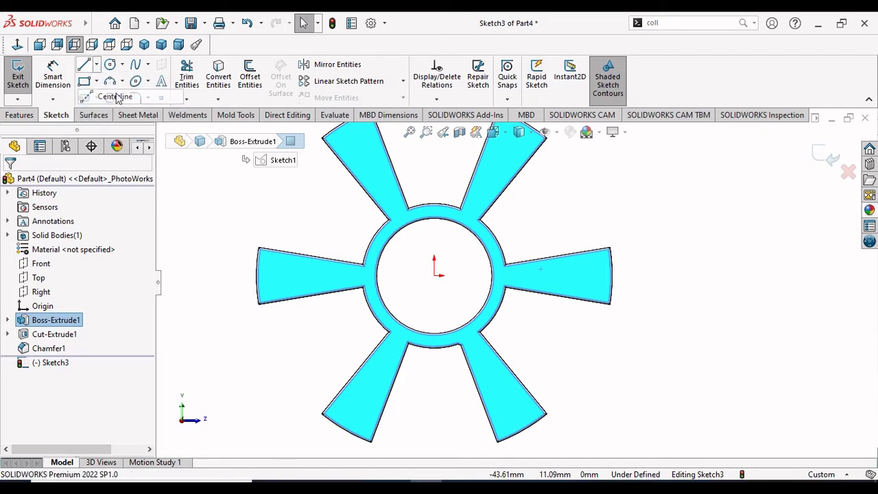
click(434, 275)
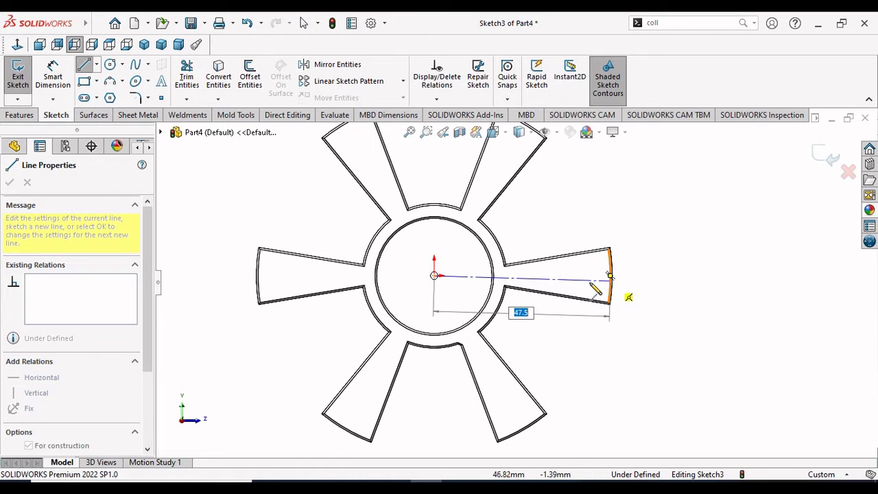
key(Escape)
click(96, 65)
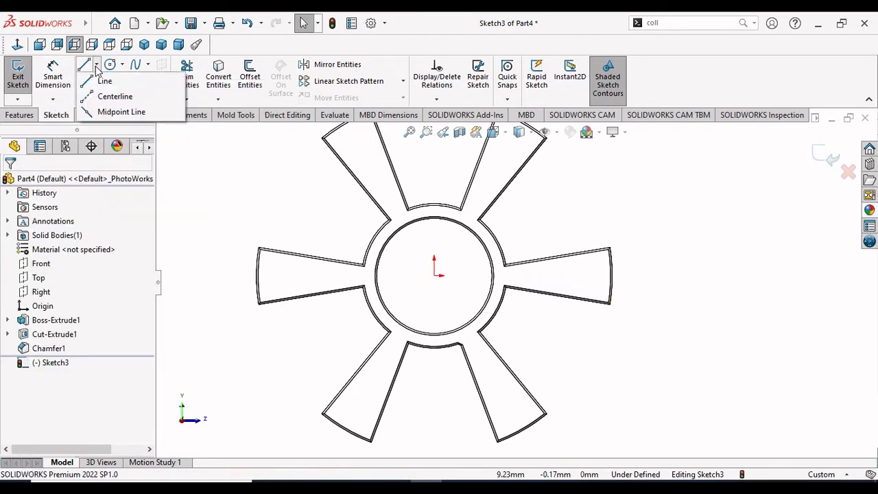
click(435, 282)
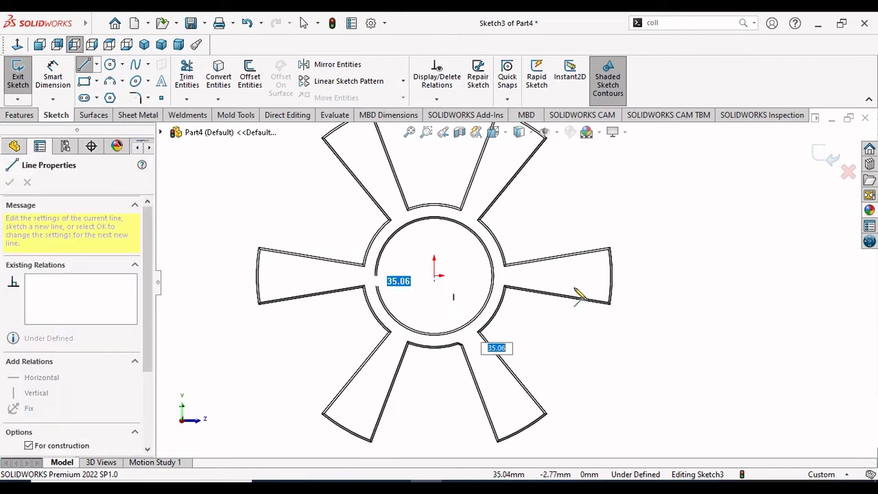
click(609, 280)
right_click(644, 280)
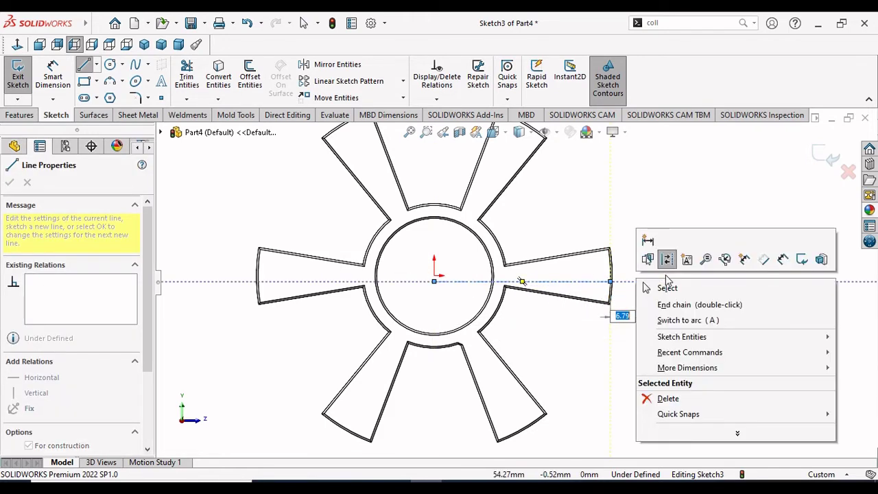
click(671, 287)
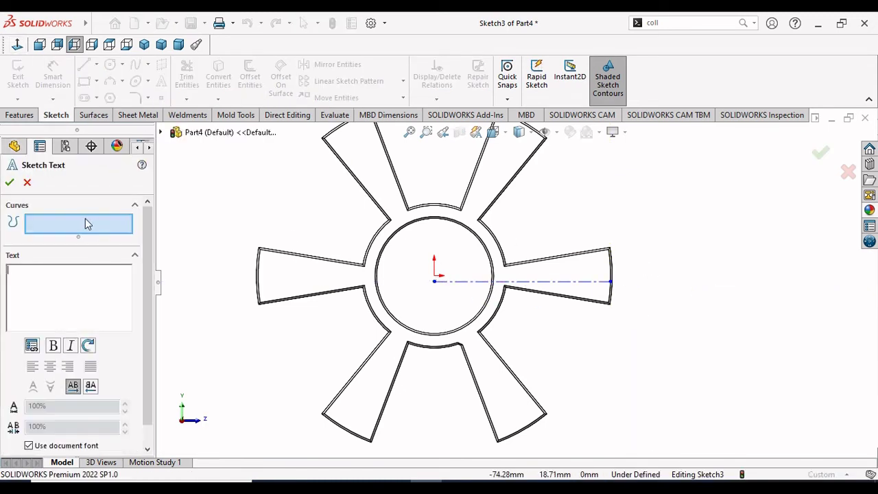
Add sketch text L150 following the centerline as its curve
click(530, 283)
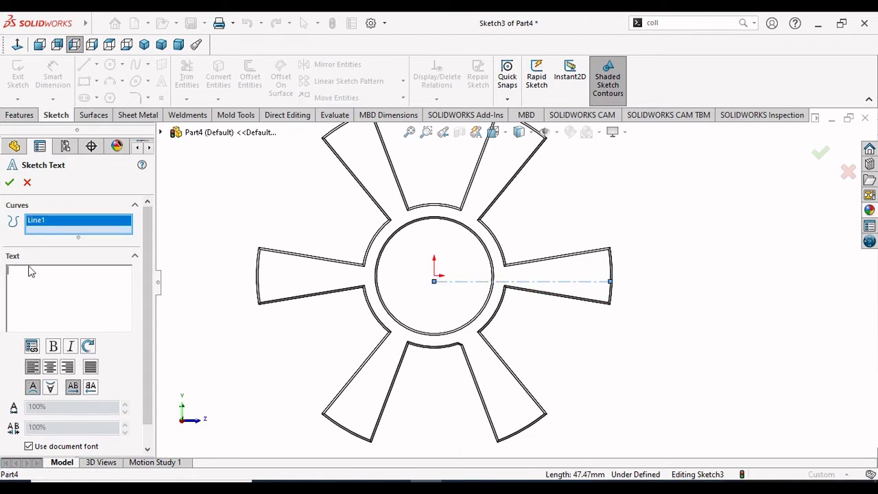
text(L150)
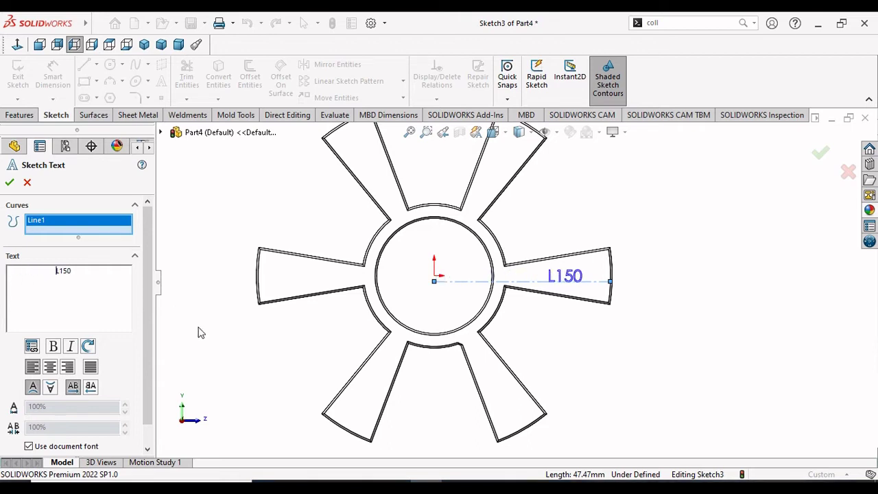
key(BackSpace)
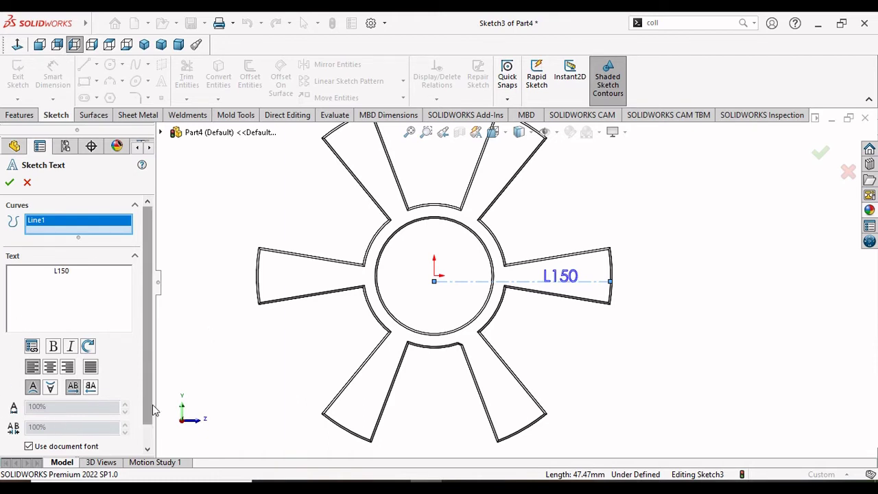
Turn off Use document font and adjust the text height in the Font settings
scroll(69, 412, down, 1)
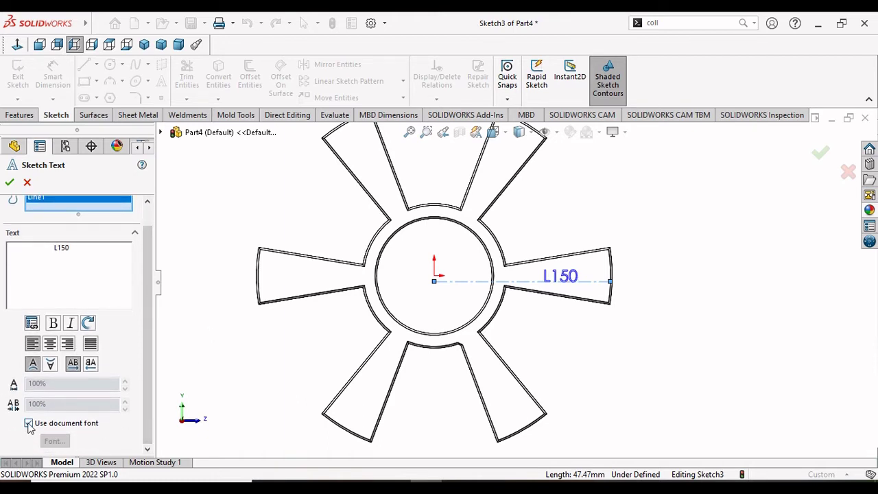
click(28, 423)
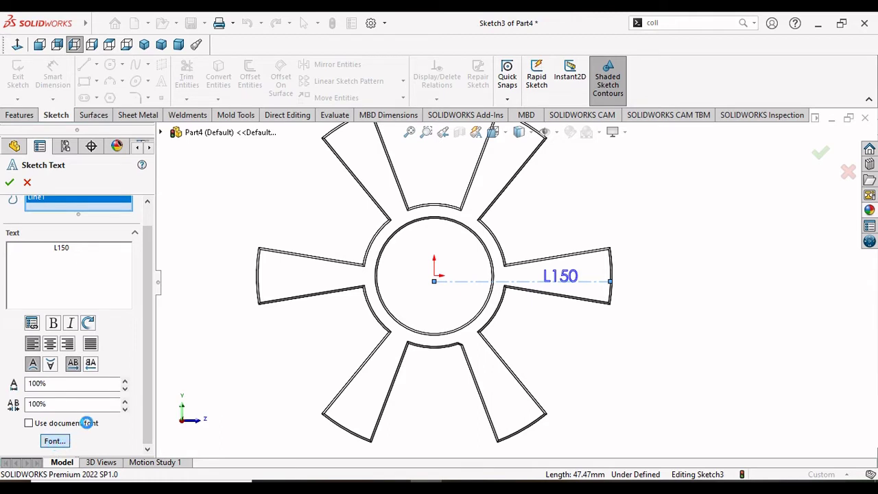
click(55, 440)
double_click(515, 192)
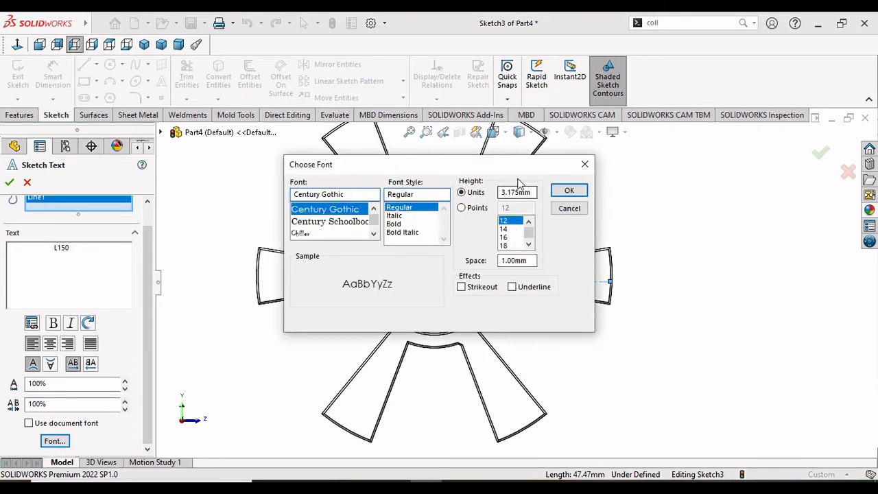
click(568, 190)
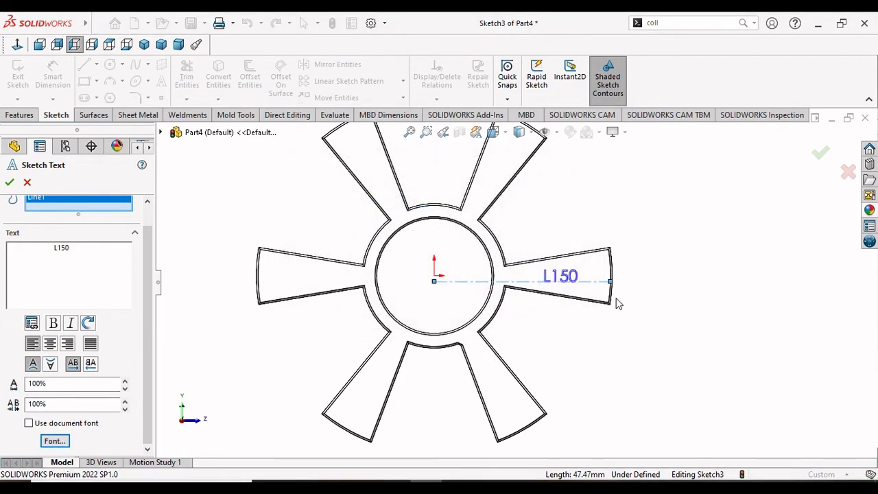
Close the L150 text sketch and wrap it as a 0.30 mm deboss onto the right arm face
click(10, 183)
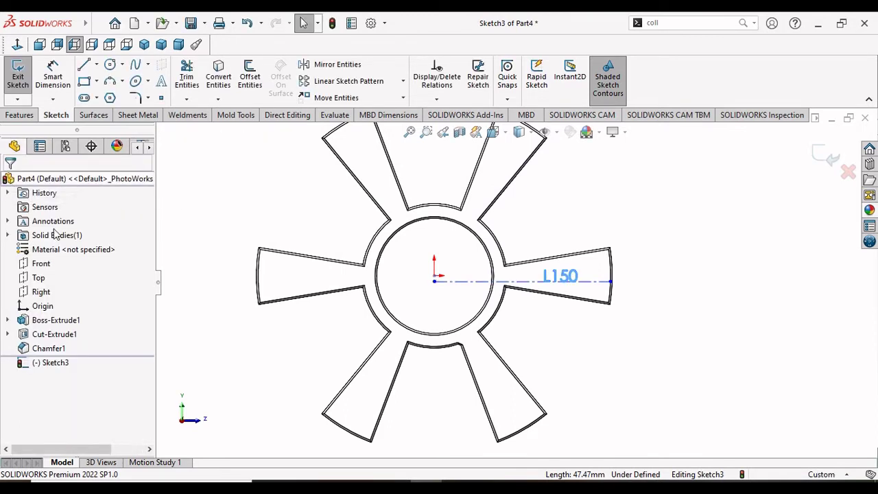
click(472, 76)
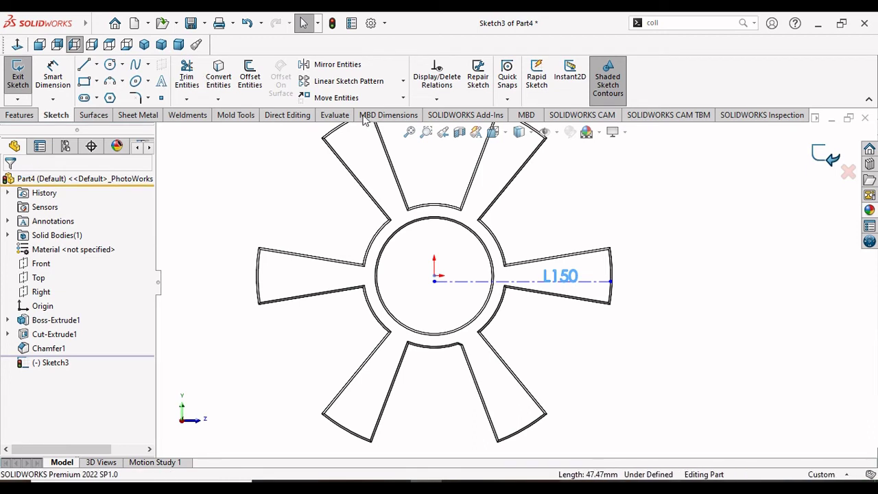
click(19, 115)
click(465, 66)
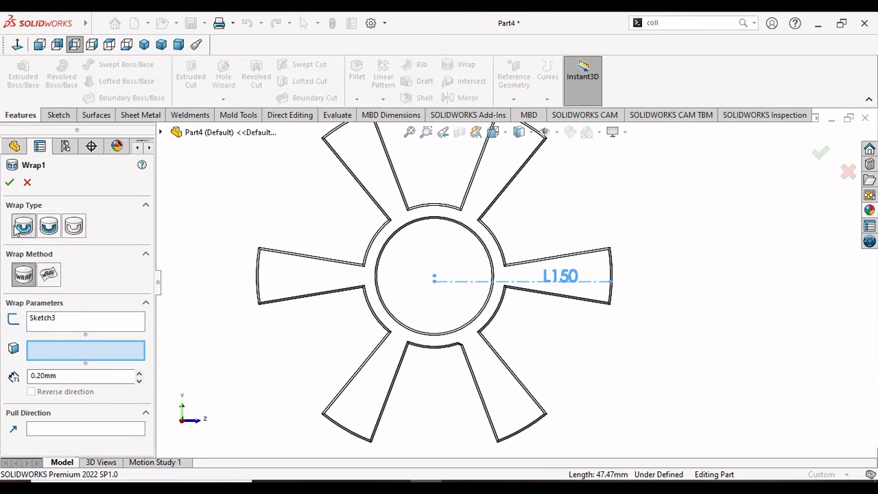
click(48, 227)
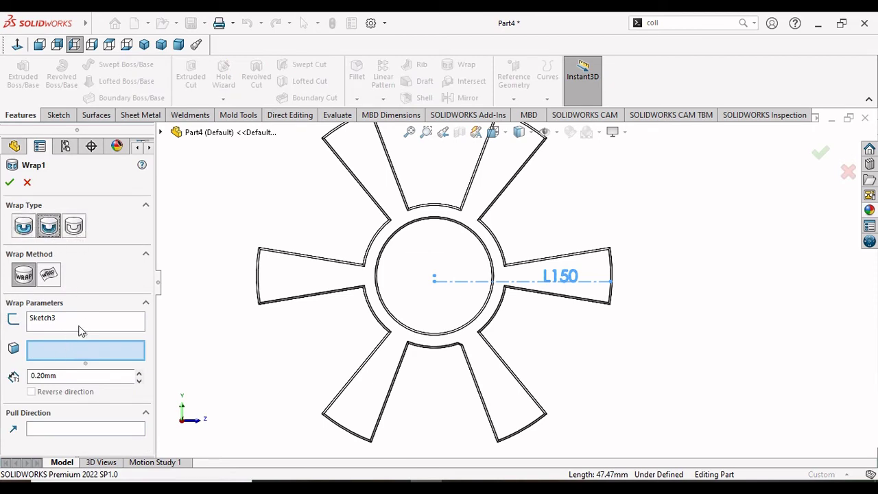
click(601, 297)
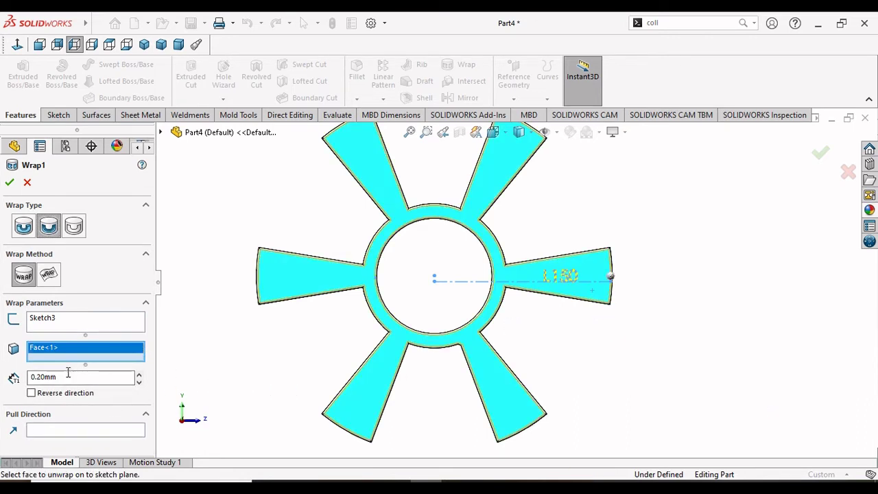
drag(68, 376, 16, 374)
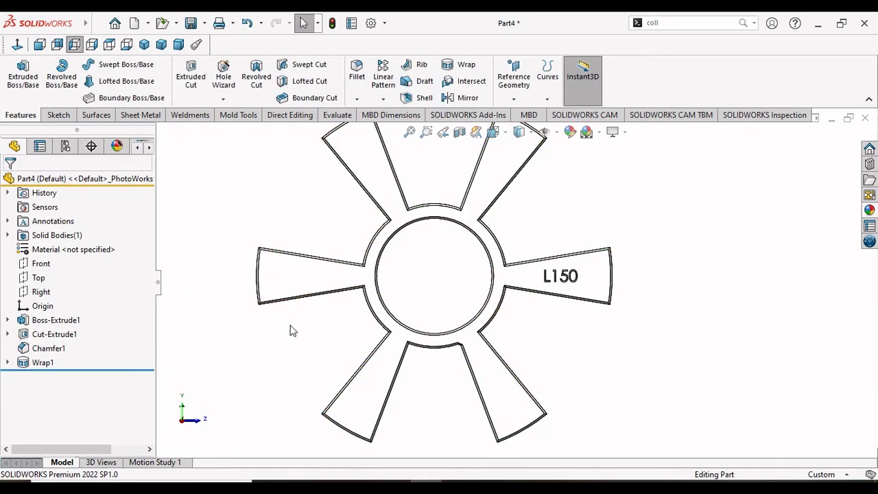
scroll(620, 296, down, 3)
scroll(613, 294, down, 3)
mouse_move(613, 294)
middle_down()
mouse_move(541, 358)
mouse_move(588, 343)
middle_up()
scroll(455, 258, up, 3)
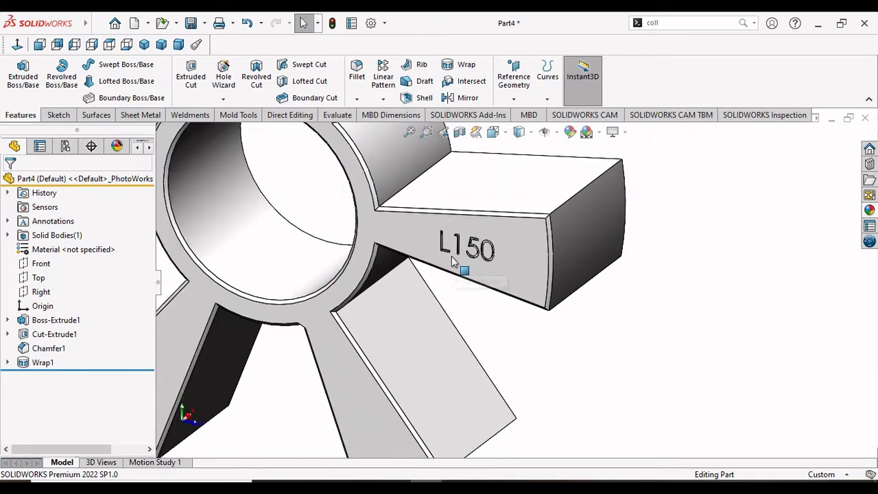
scroll(451, 261, up, 3)
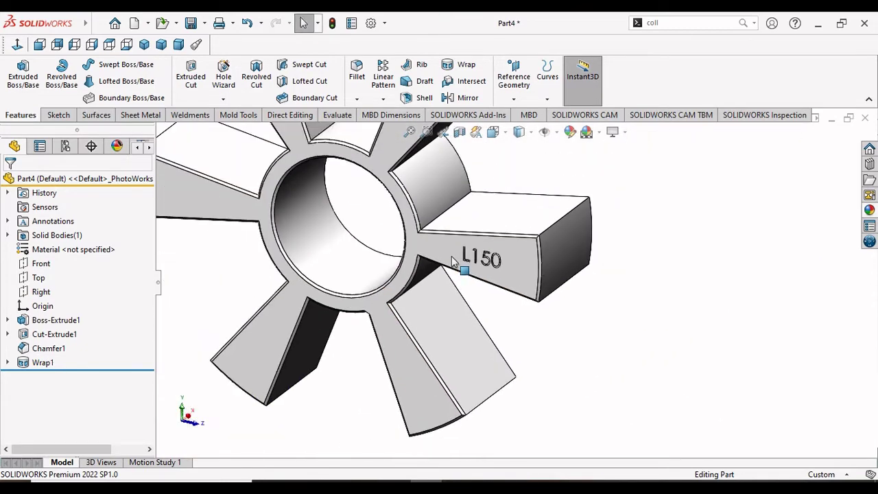
click(27, 362)
click(35, 322)
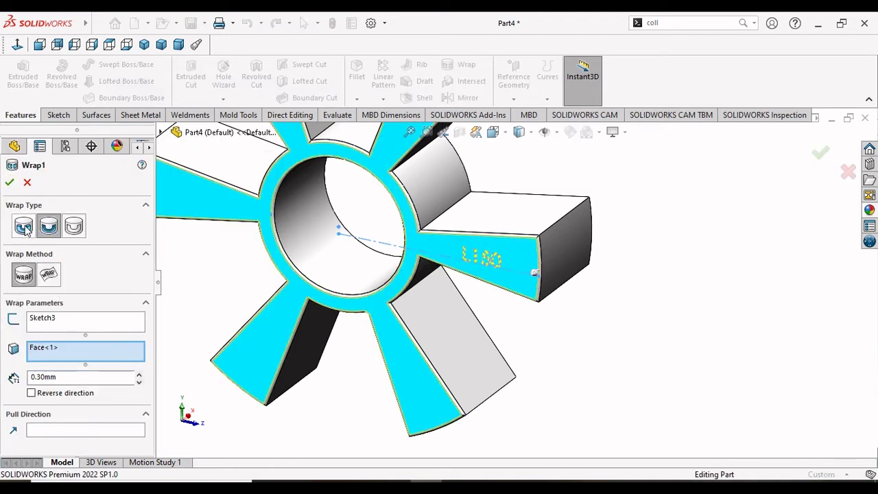
click(24, 230)
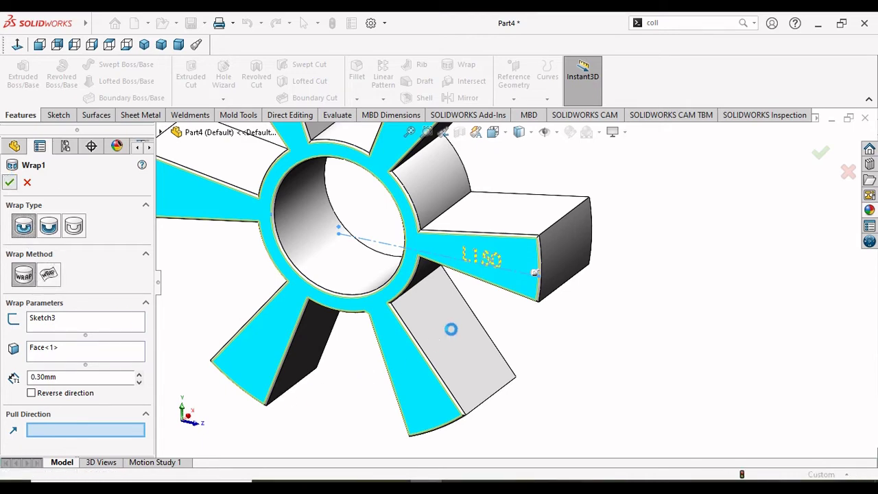
mouse_move(606, 340)
middle_down()
mouse_move(588, 353)
mouse_move(519, 298)
middle_up()
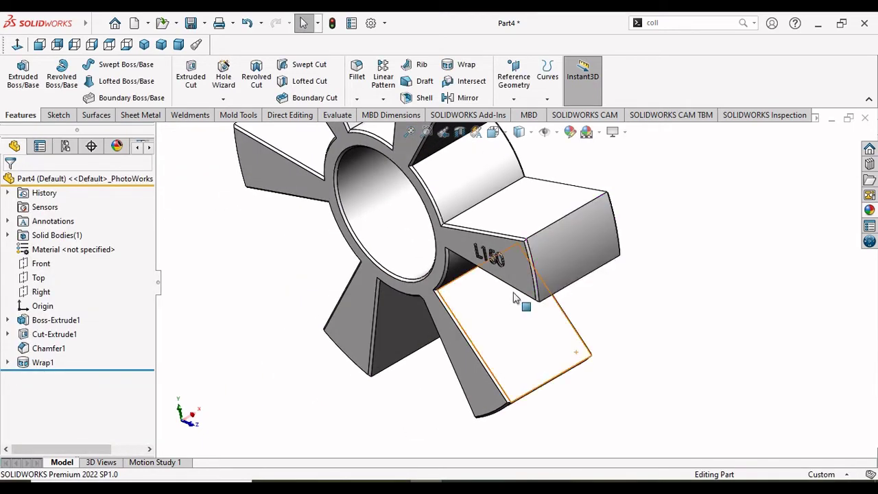
scroll(514, 279, down, 3)
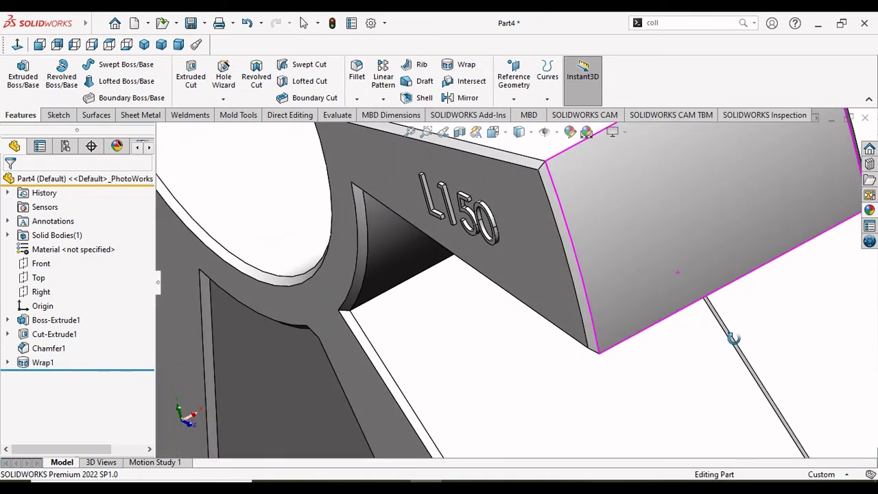
middle_drag(740, 337, 748, 333)
scroll(482, 233, down, 3)
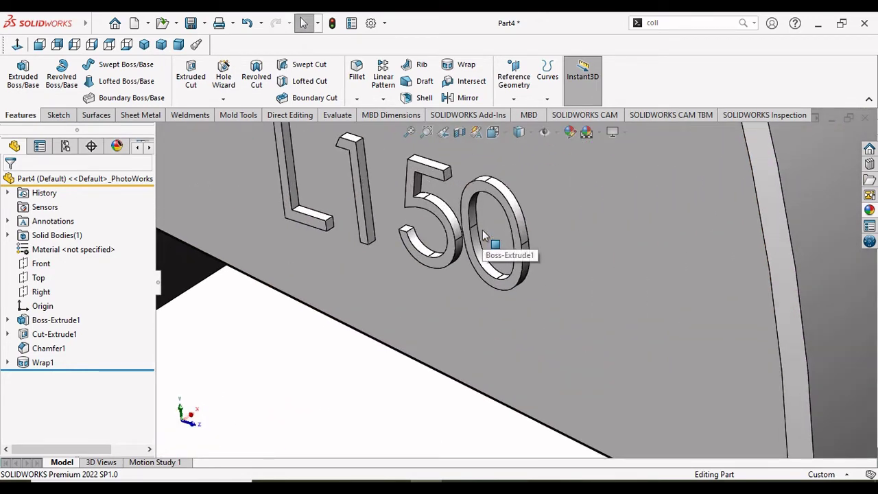
middle_drag(482, 231, 427, 368)
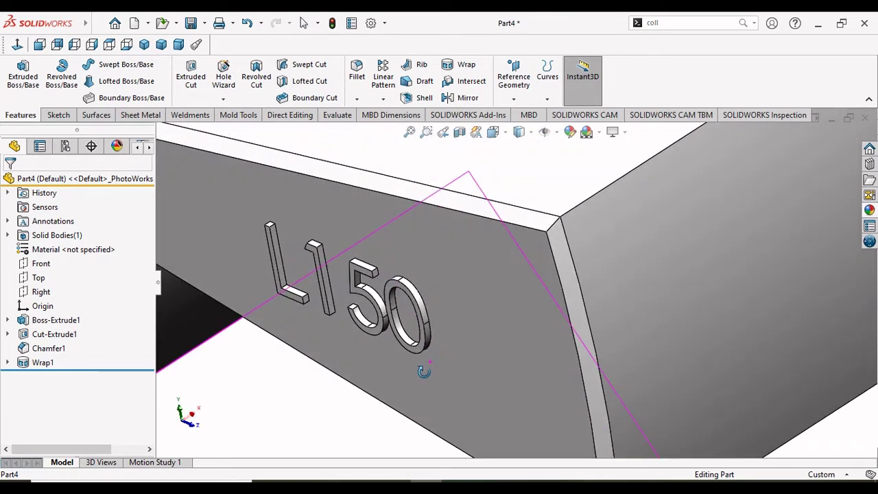
scroll(427, 368, up, 3)
scroll(426, 374, up, 3)
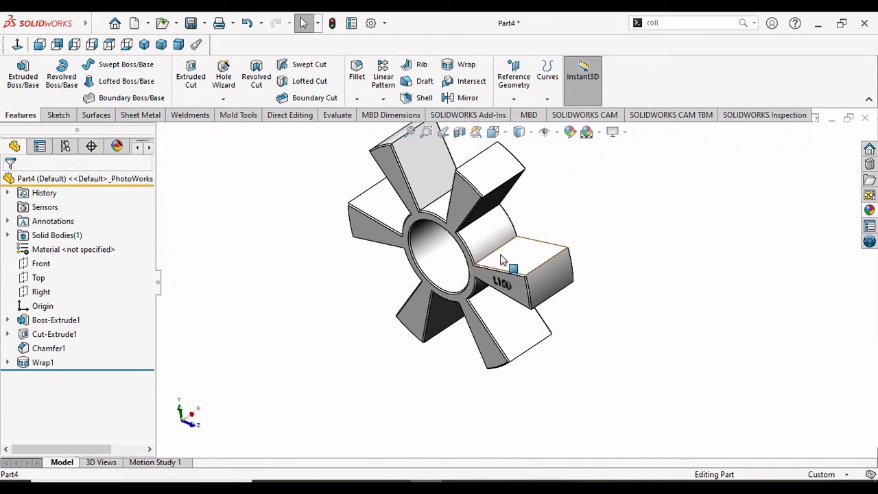
middle_drag(505, 259, 507, 237)
mouse_move(598, 283)
middle_down()
mouse_move(619, 270)
mouse_move(755, 246)
middle_up()
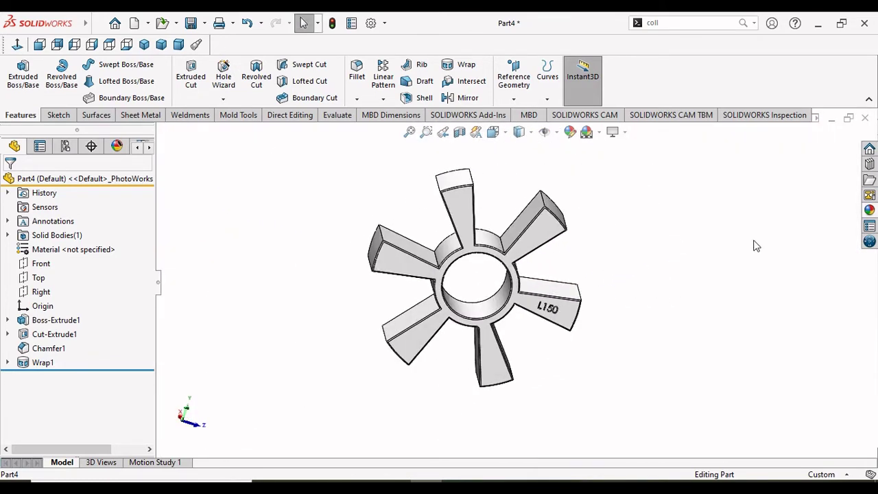
Apply the matte rubber appearance from the Rubber folder to the spider part
click(873, 214)
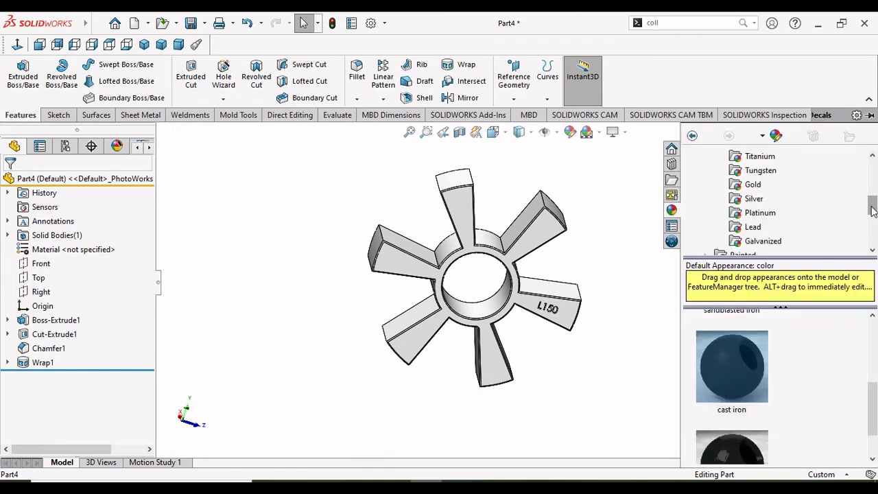
drag(873, 202, 872, 164)
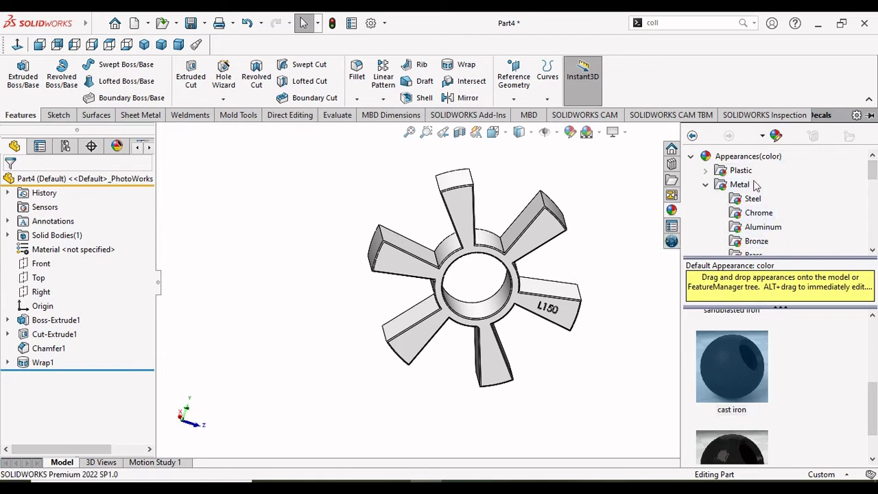
click(706, 185)
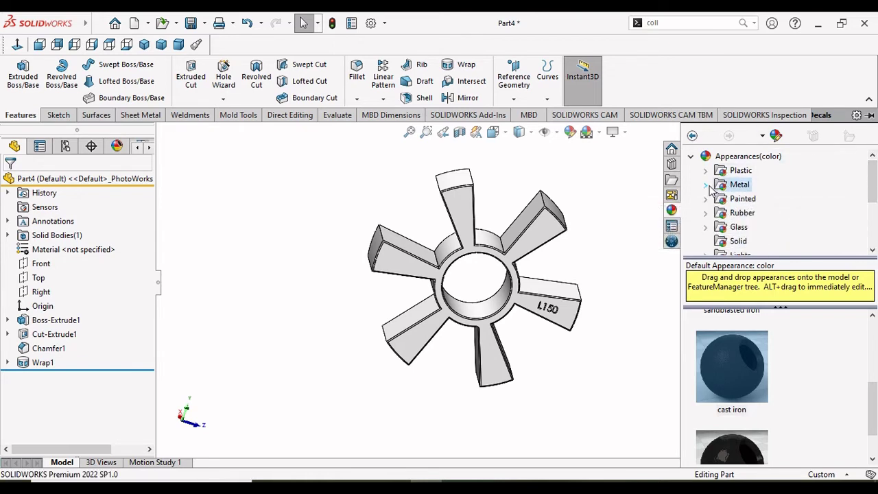
click(742, 214)
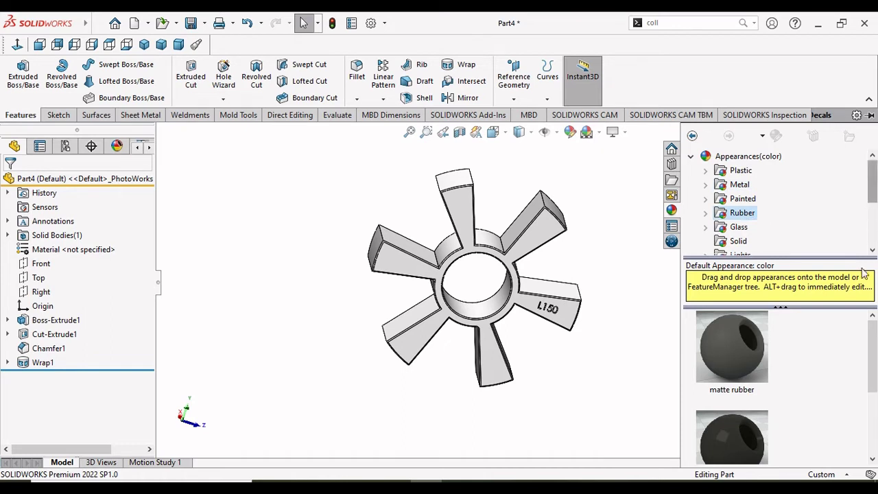
mouse_move(872, 369)
mouse_down()
mouse_move(874, 437)
mouse_move(875, 376)
mouse_move(874, 384)
mouse_up()
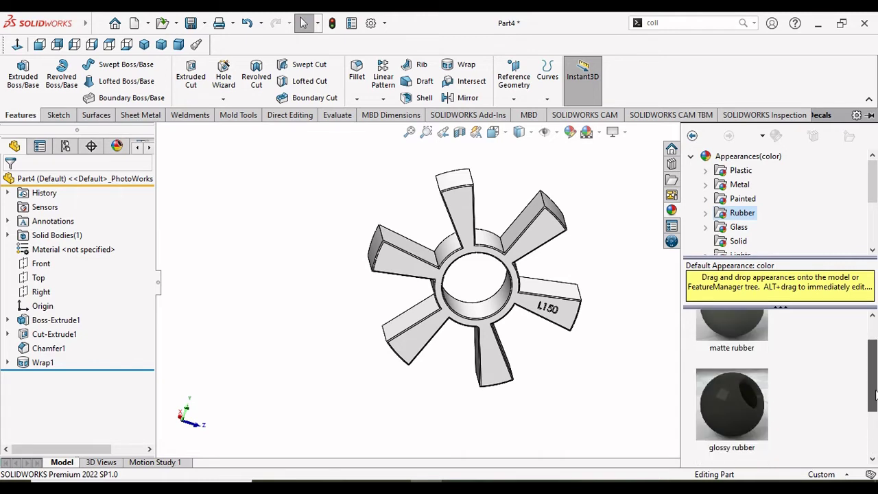
double_click(705, 327)
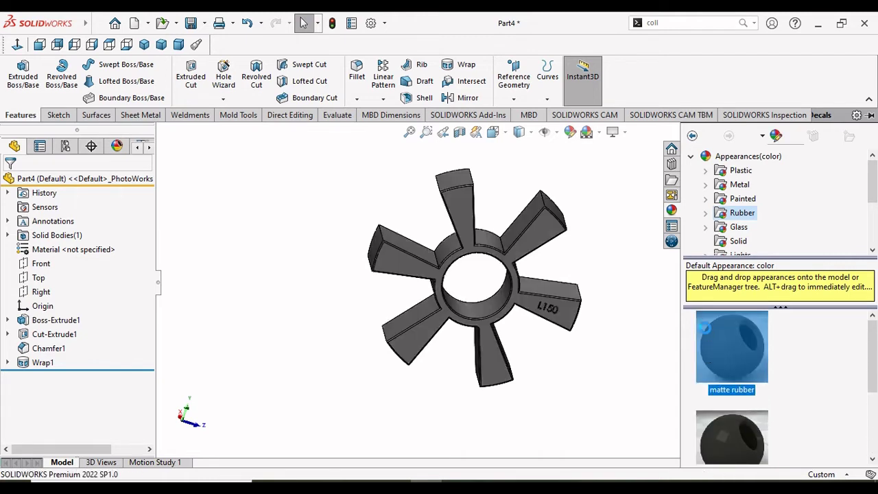
mouse_move(556, 283)
middle_down()
mouse_move(635, 341)
mouse_move(580, 372)
mouse_move(435, 352)
mouse_move(452, 251)
mouse_move(386, 303)
middle_up()
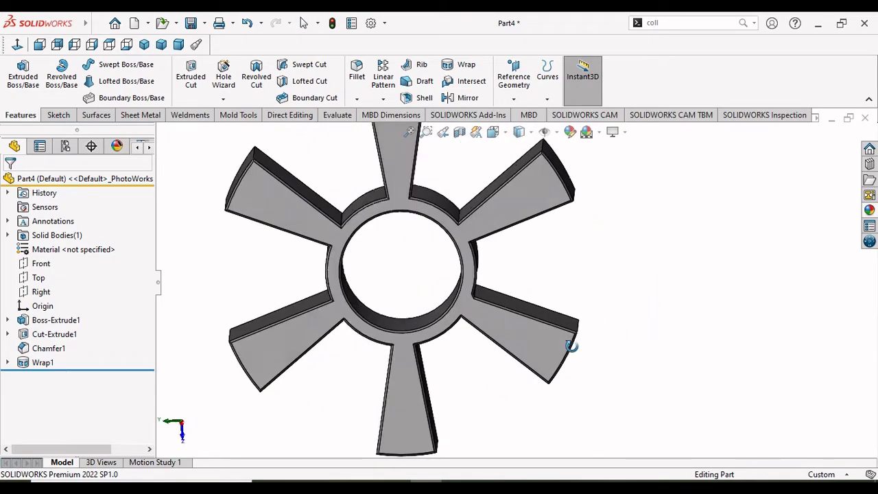
mouse_move(630, 204)
middle_down()
mouse_move(591, 329)
mouse_move(540, 285)
mouse_move(557, 279)
mouse_move(513, 363)
mouse_move(541, 290)
mouse_move(528, 303)
mouse_move(506, 288)
mouse_move(519, 275)
middle_up()
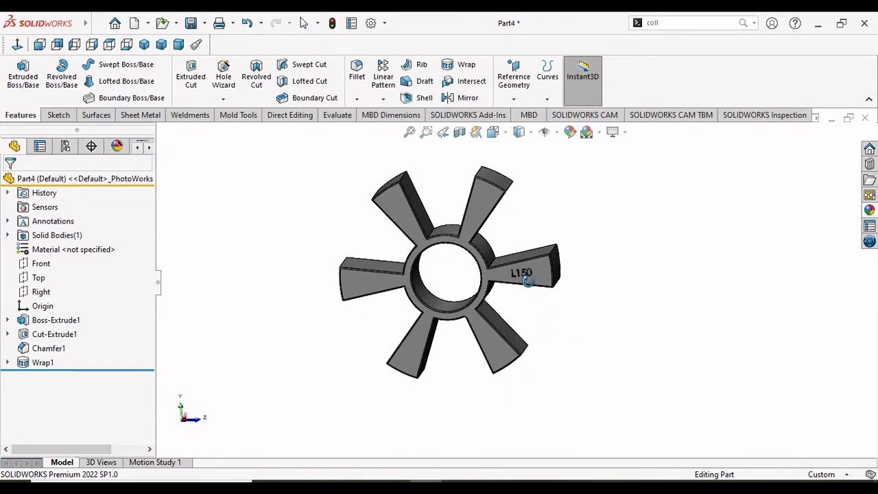
click(97, 24)
click(97, 23)
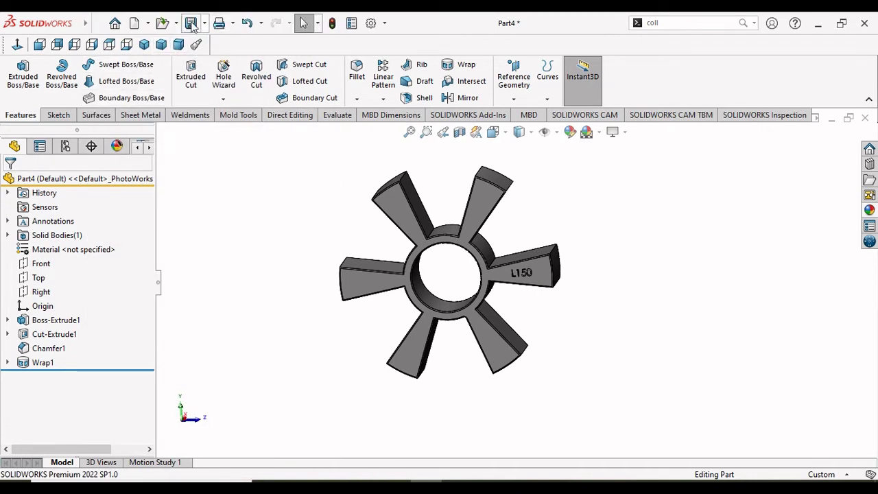
Save the part on the Desktop as 'part2 star copler'
click(192, 25)
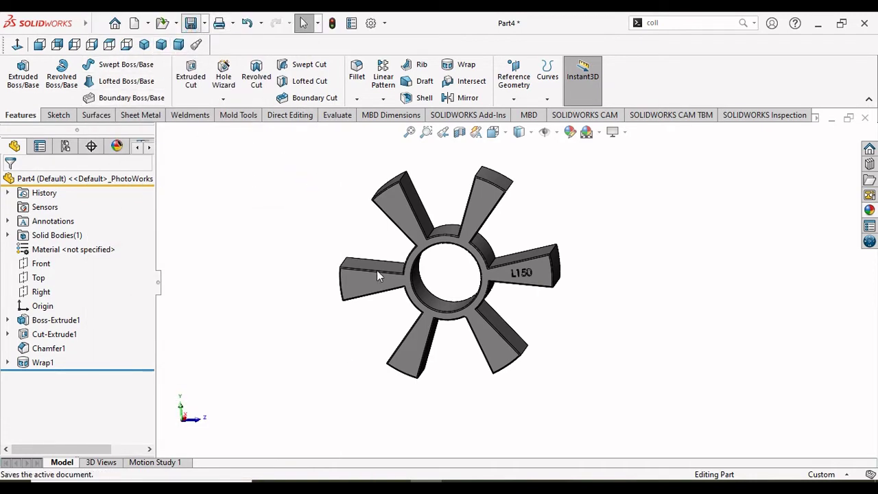
mouse_move(281, 199)
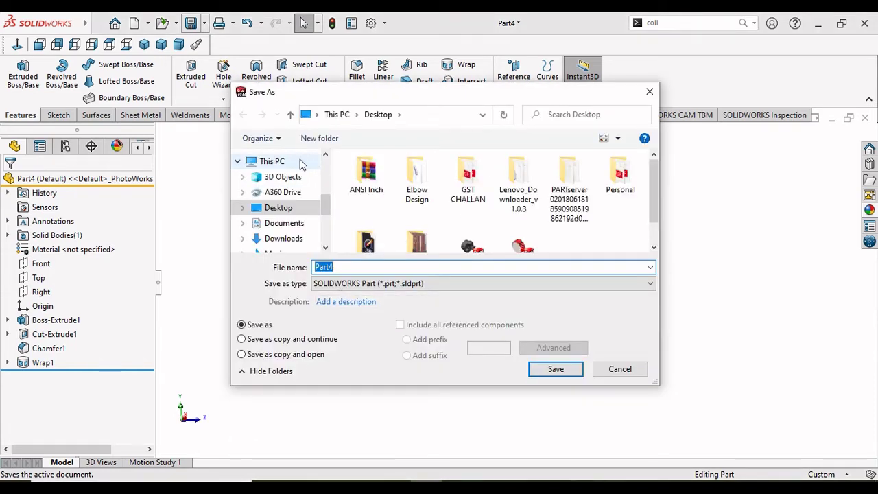
click(279, 207)
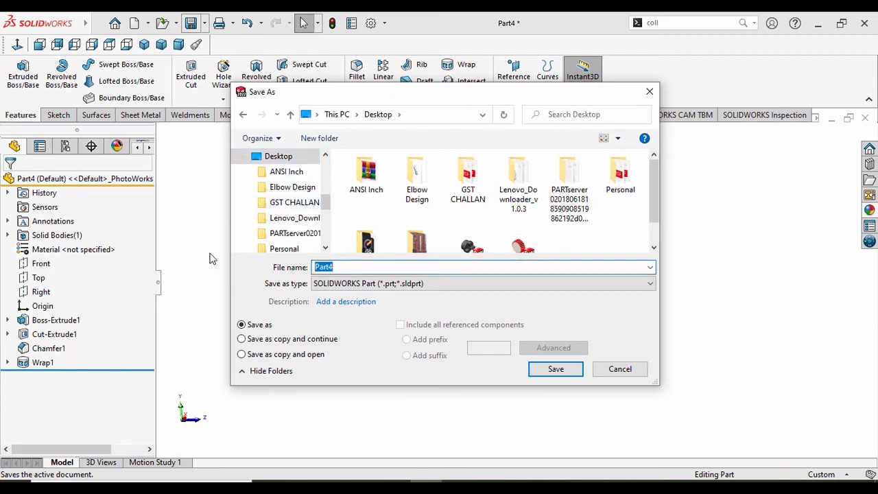
text(pa)
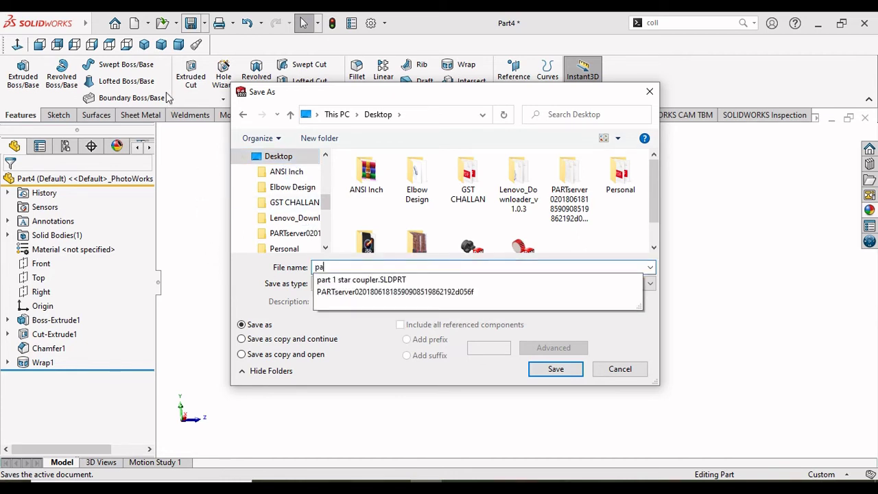
text(rt2 star copler)
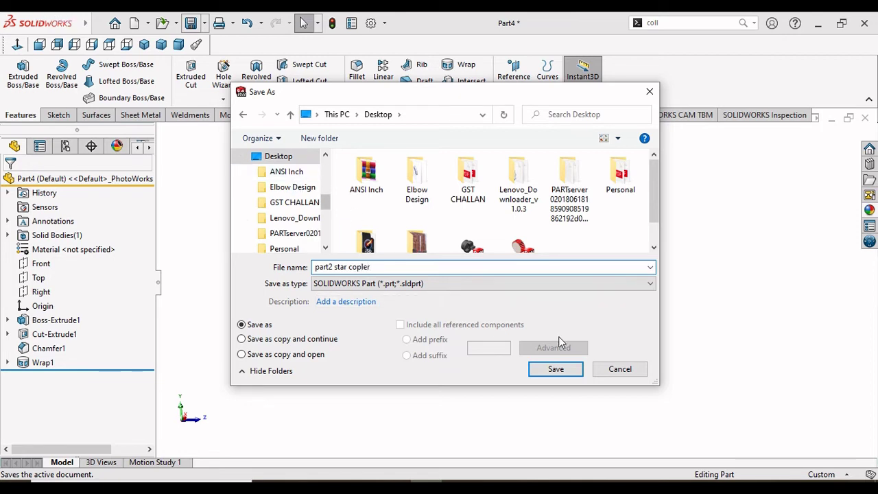
click(560, 371)
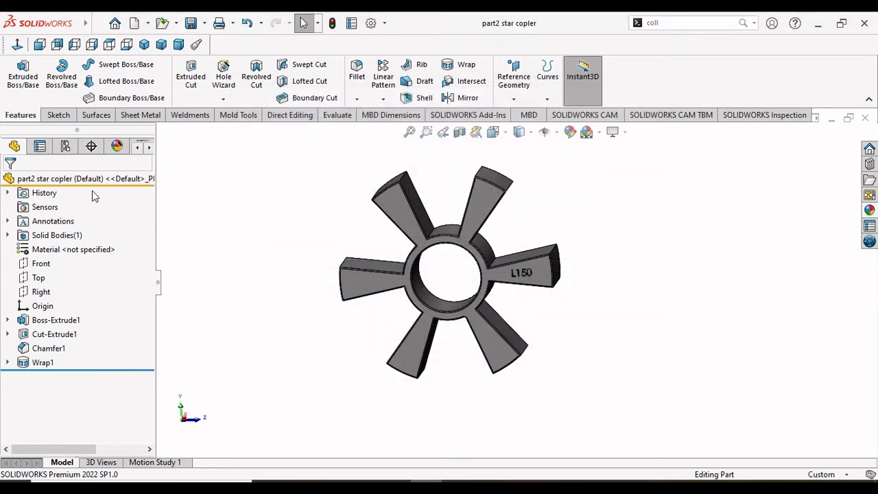
Create a new assembly from the current spider part with Make Assembly from Part/Assembly
scroll(355, 245, up, 2)
scroll(425, 231, down, 2)
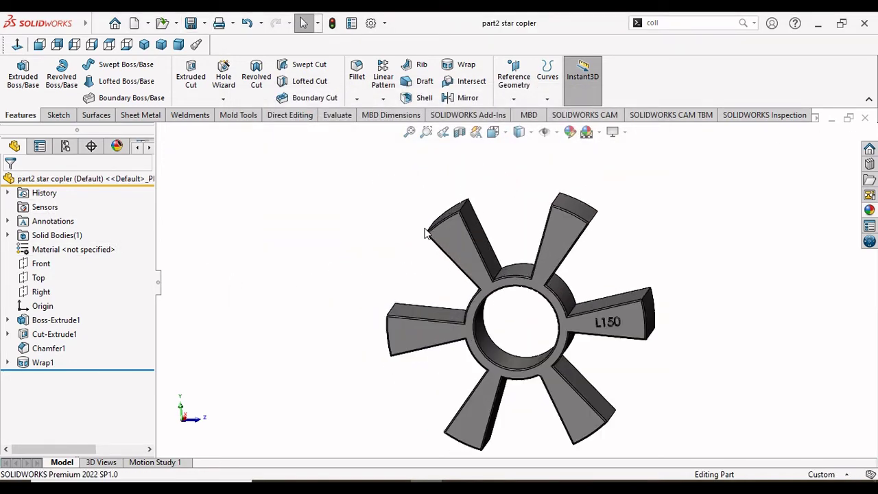
scroll(425, 231, down, 2)
scroll(564, 374, up, 2)
scroll(564, 374, down, 2)
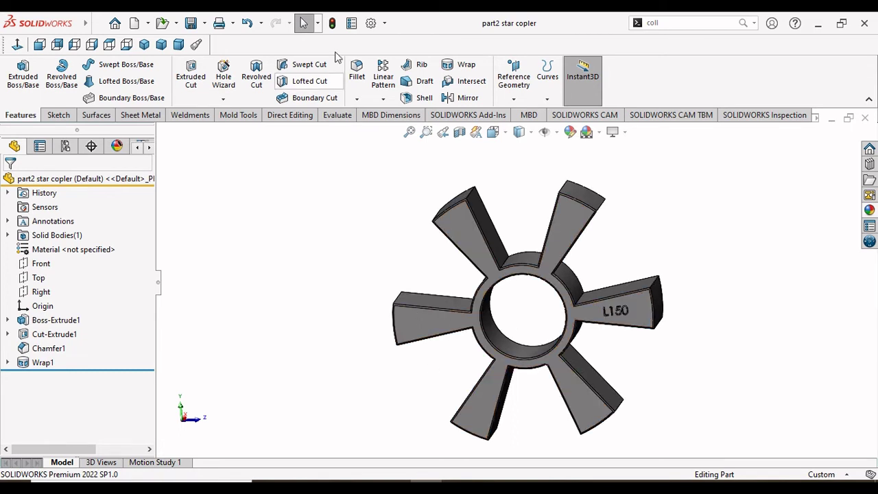
click(147, 25)
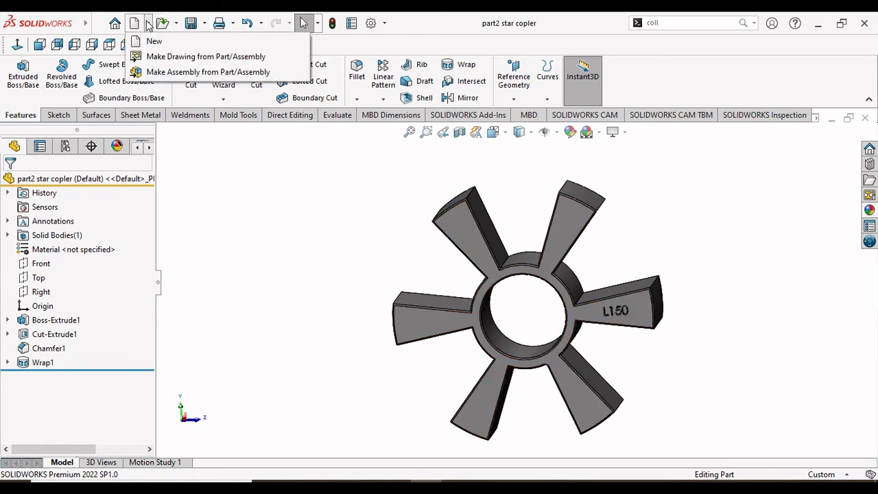
click(167, 73)
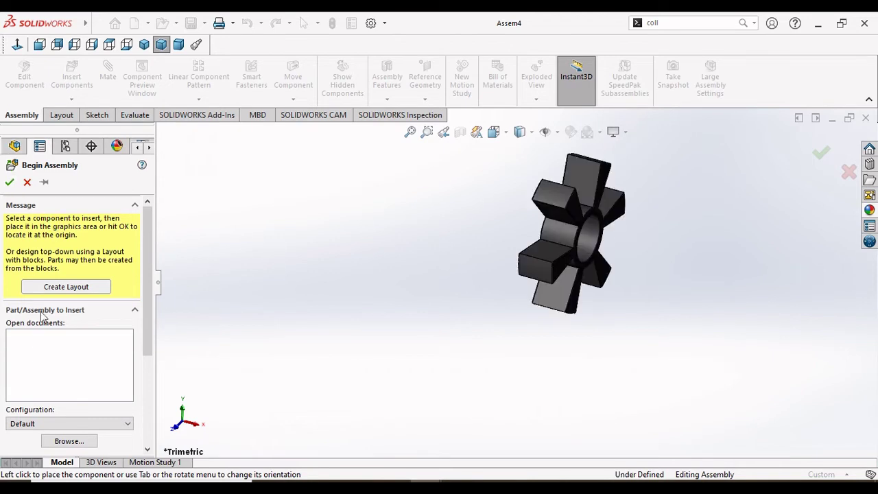
Place the spider in the assembly and switch to the Plain White scene
click(355, 278)
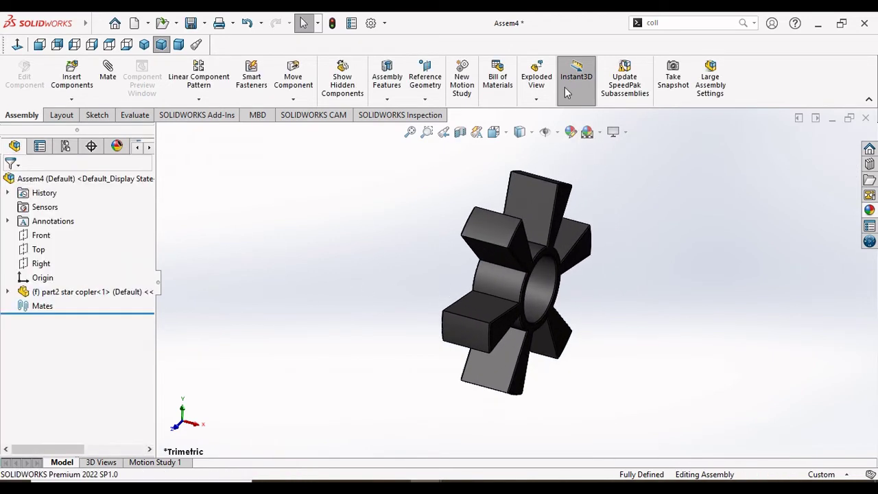
click(588, 132)
click(621, 165)
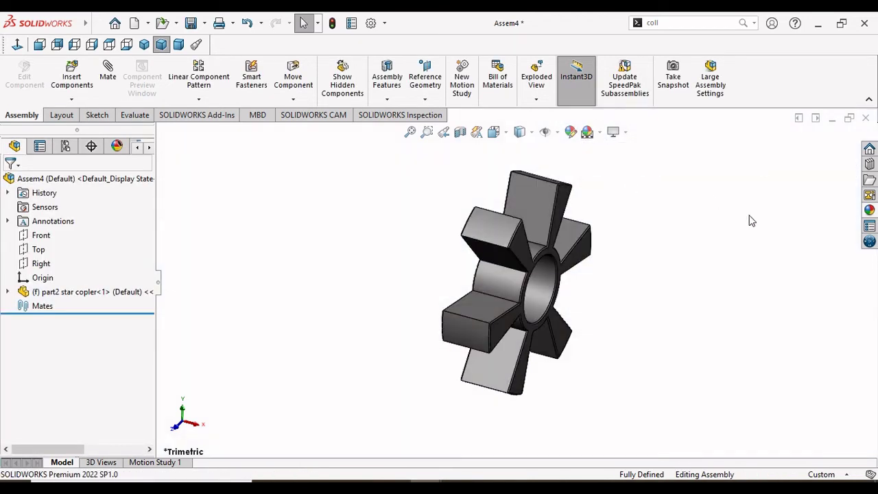
scroll(670, 345, down, 2)
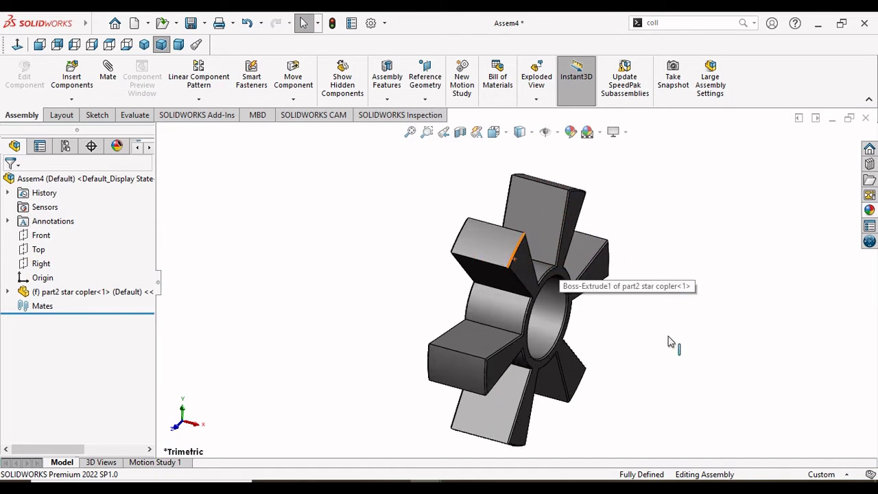
Insert the 'part 1 star coupler' hub and place it in the assembly
click(71, 77)
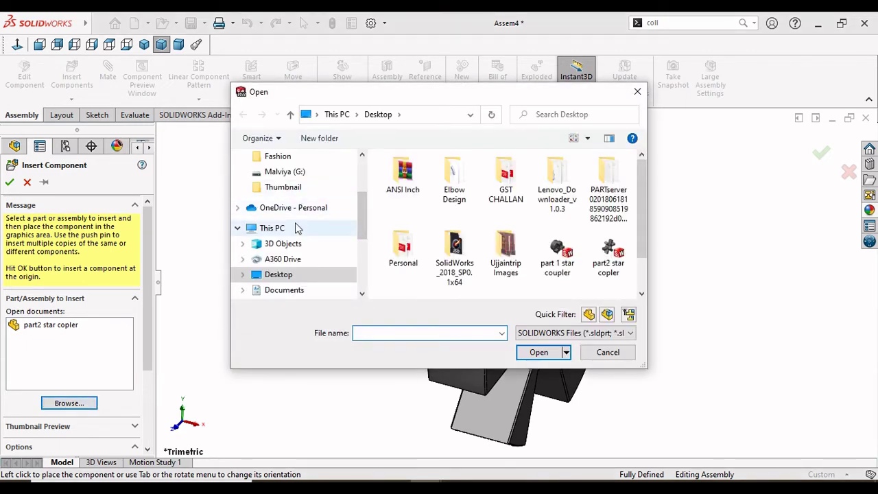
click(569, 262)
click(542, 354)
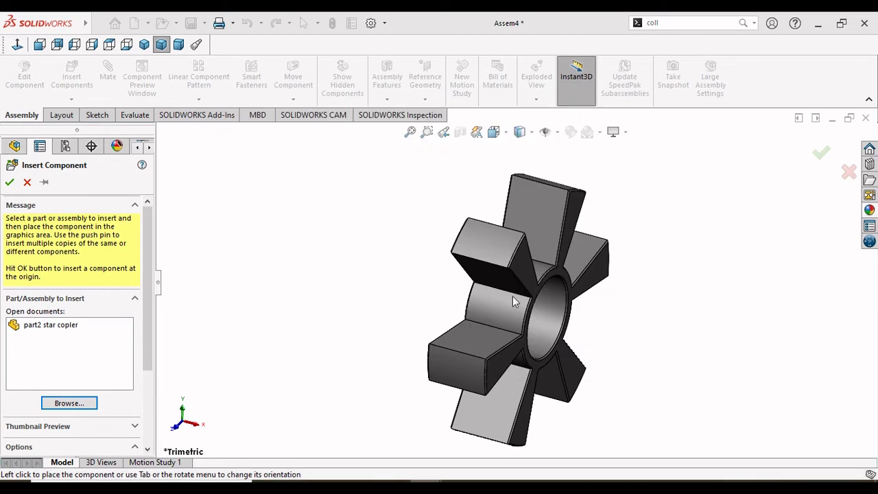
click(387, 272)
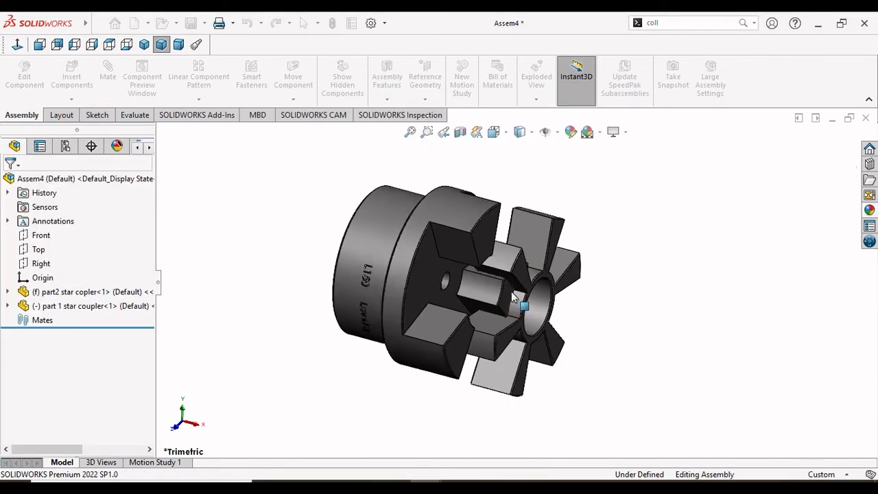
scroll(513, 296, up, 2)
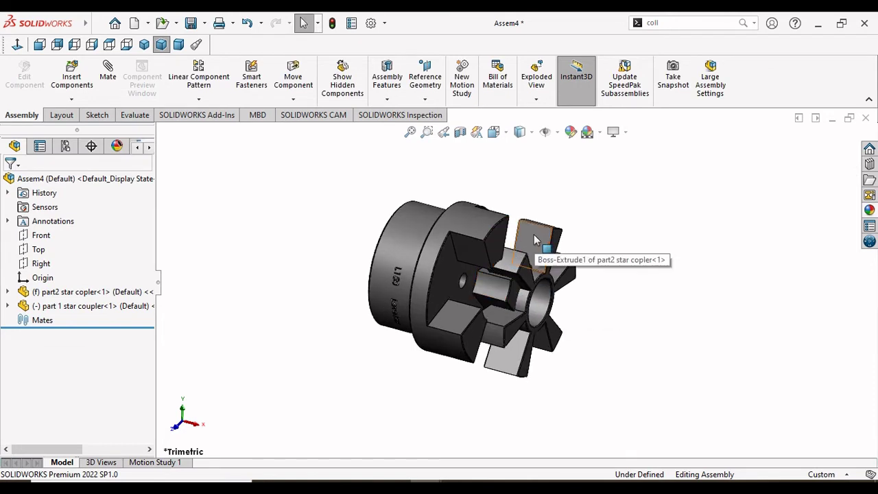
Float the spider part and drag it to the right, clear of the hub
click(536, 239)
right_click(535, 239)
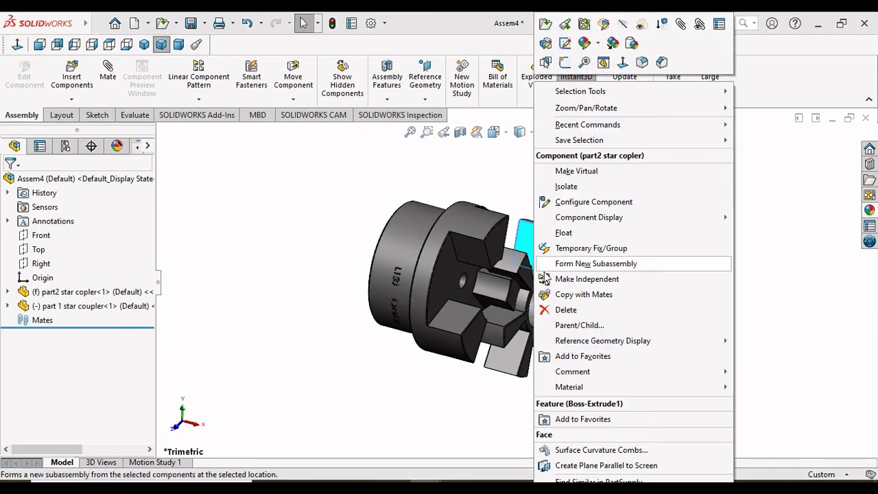
click(595, 231)
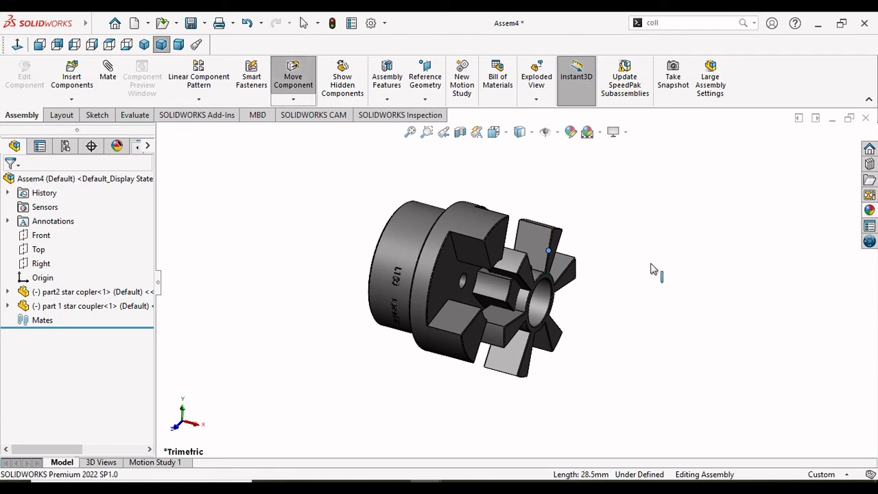
drag(553, 255, 678, 293)
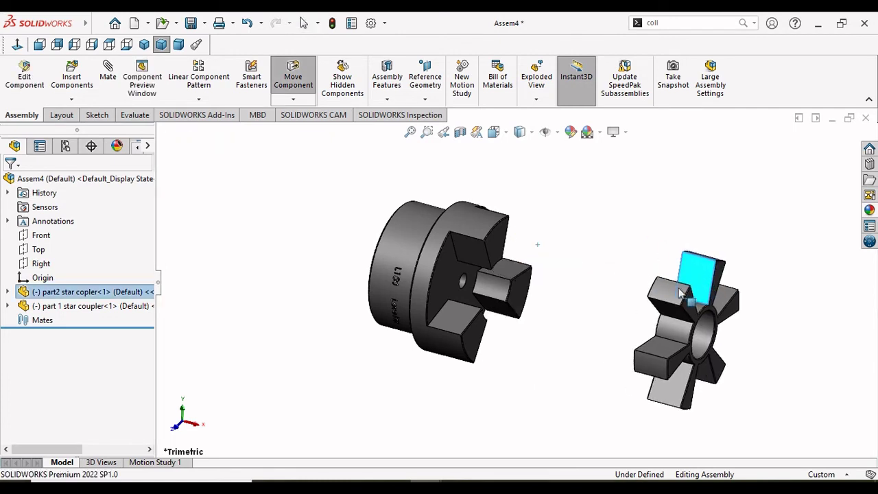
key(Escape)
middle_drag(679, 293, 602, 270)
click(601, 271)
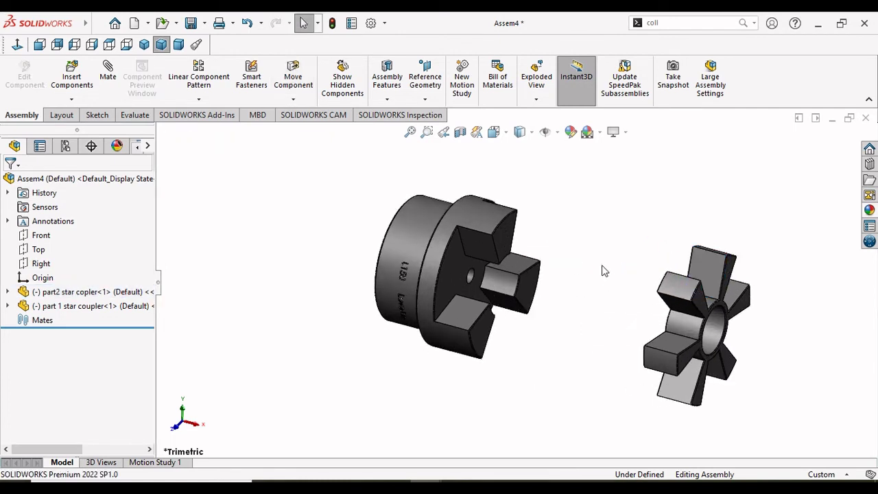
key(ctrl+Left)
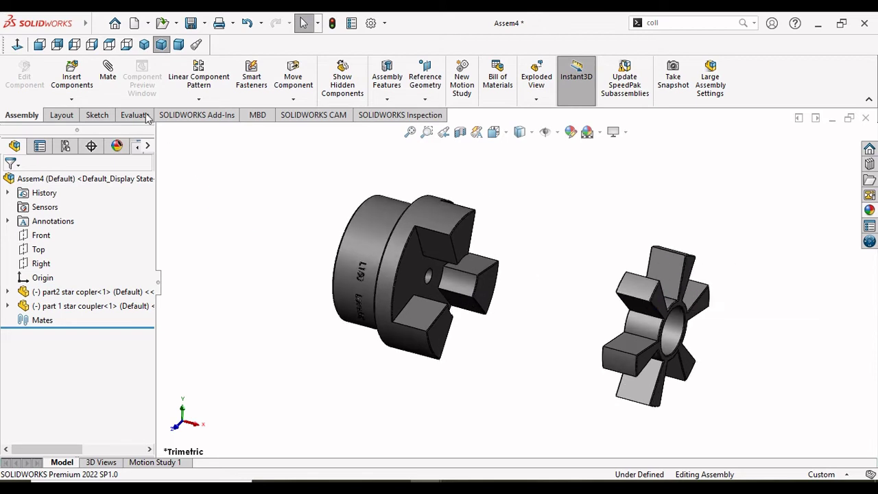
Add a concentric mate between the spider's bore and the hub's round face
click(110, 86)
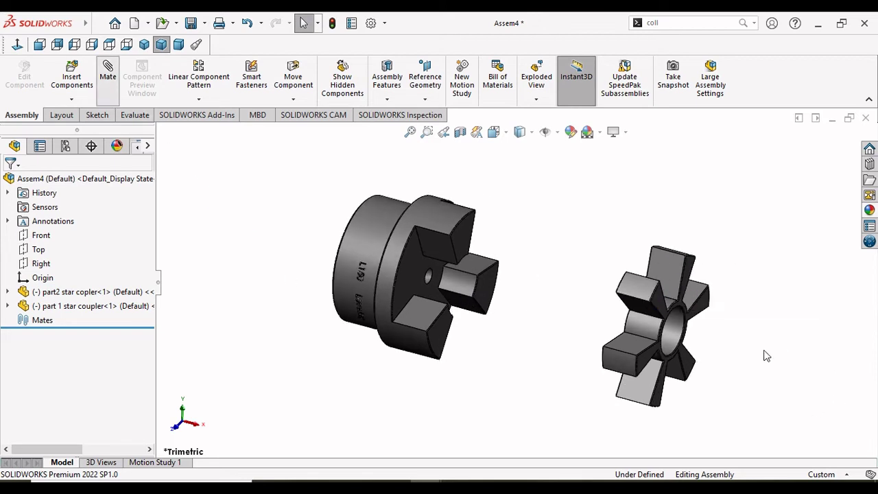
click(651, 348)
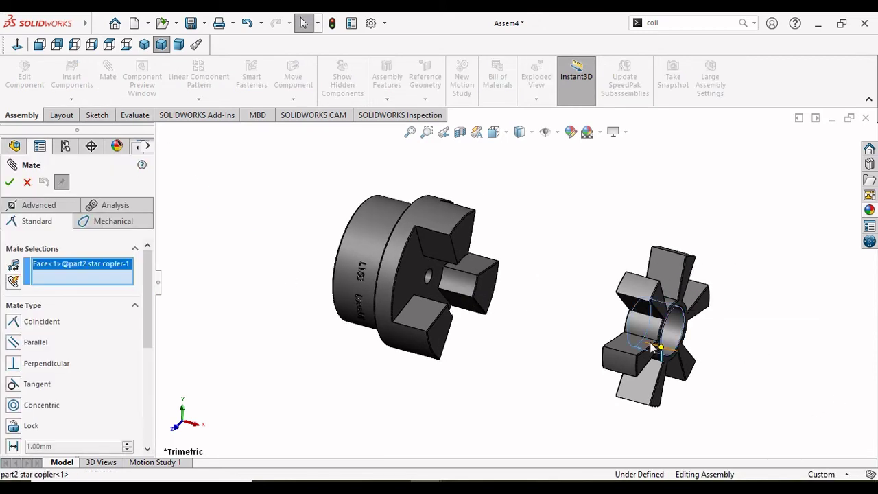
click(402, 241)
scroll(595, 276, down, 2)
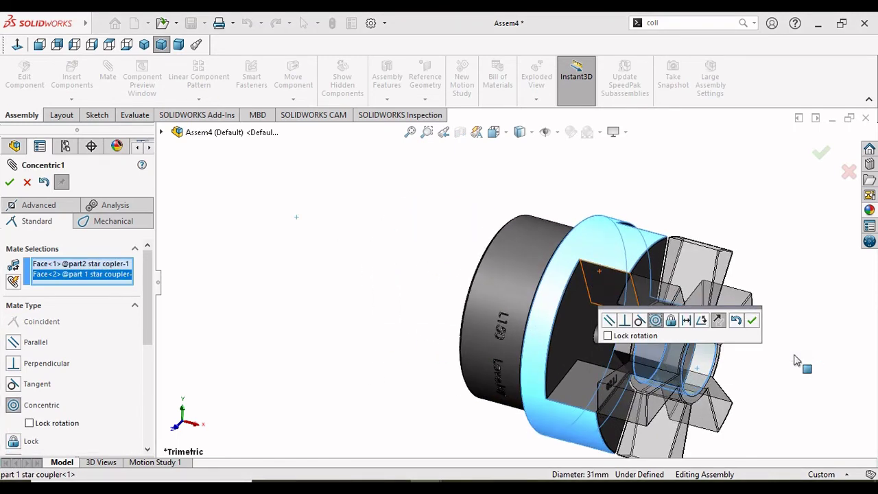
scroll(727, 384, up, 2)
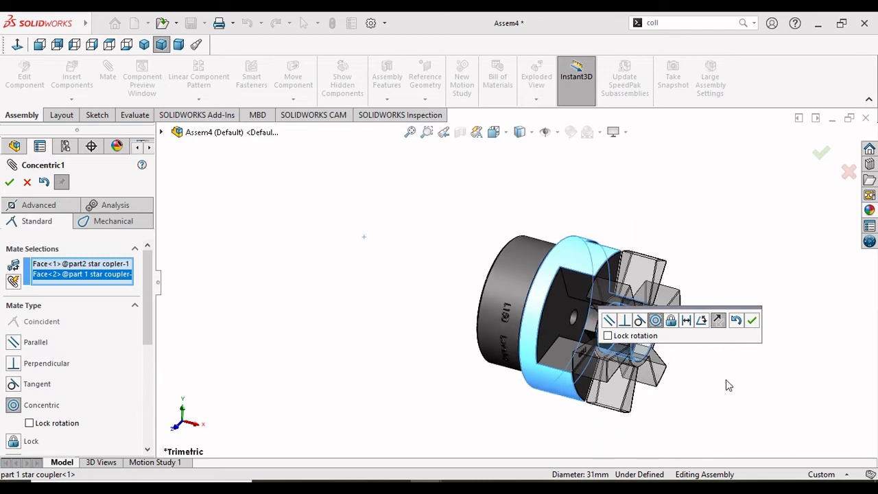
scroll(726, 385, up, 1)
scroll(645, 301, down, 1)
scroll(648, 301, down, 1)
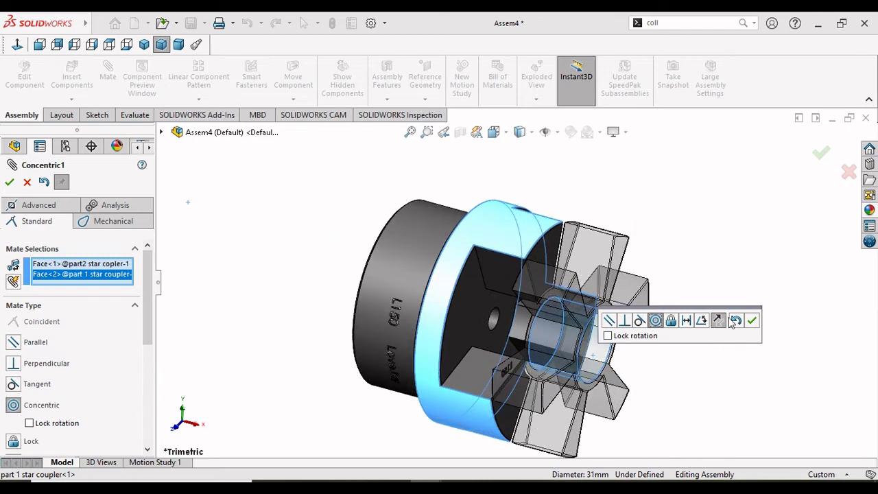
click(752, 321)
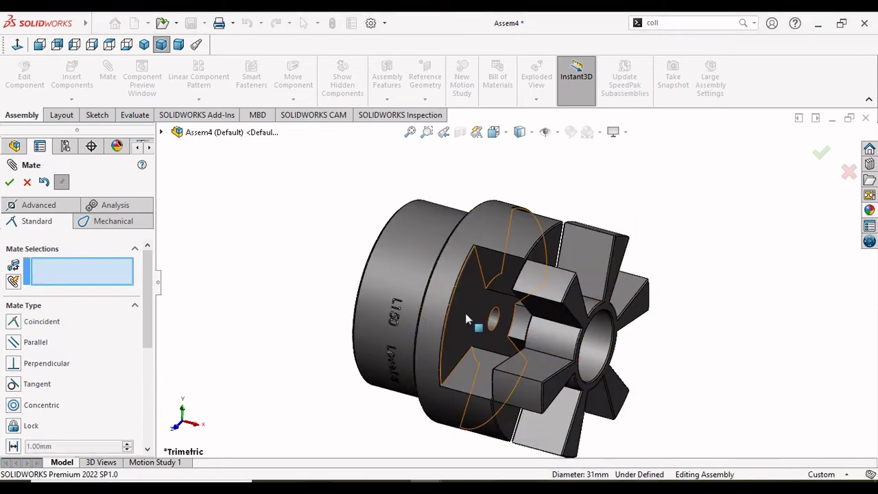
scroll(575, 300, up, 1)
scroll(564, 316, down, 2)
scroll(563, 316, down, 1)
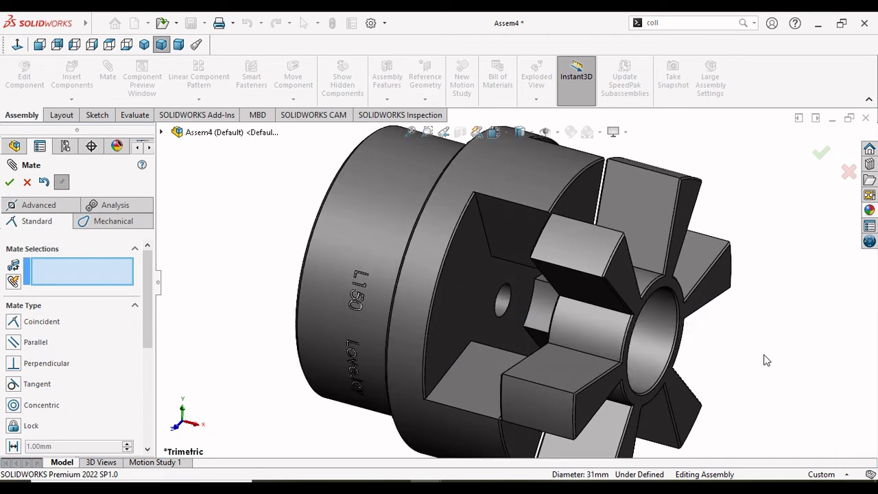
Add a parallel mate between a spider jaw side face and the matching hub jaw face
middle_drag(707, 348, 659, 296)
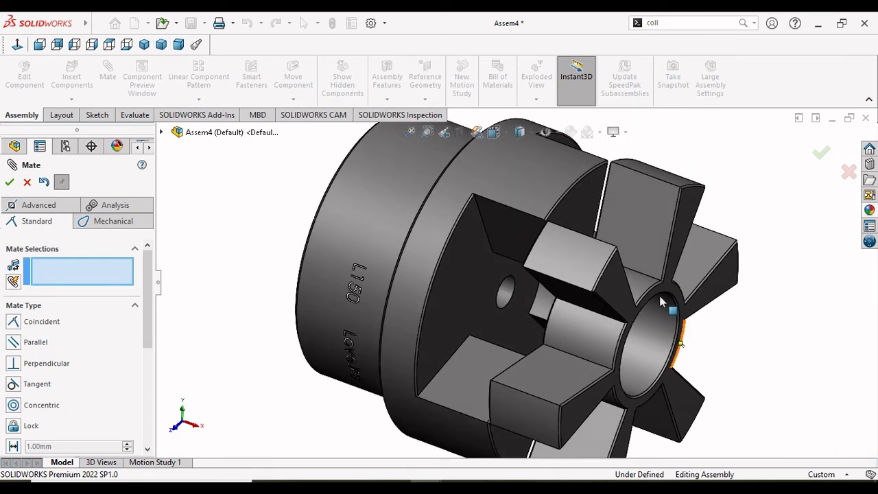
click(635, 226)
scroll(800, 355, up, 1)
scroll(624, 343, up, 1)
middle_drag(685, 301, 472, 249)
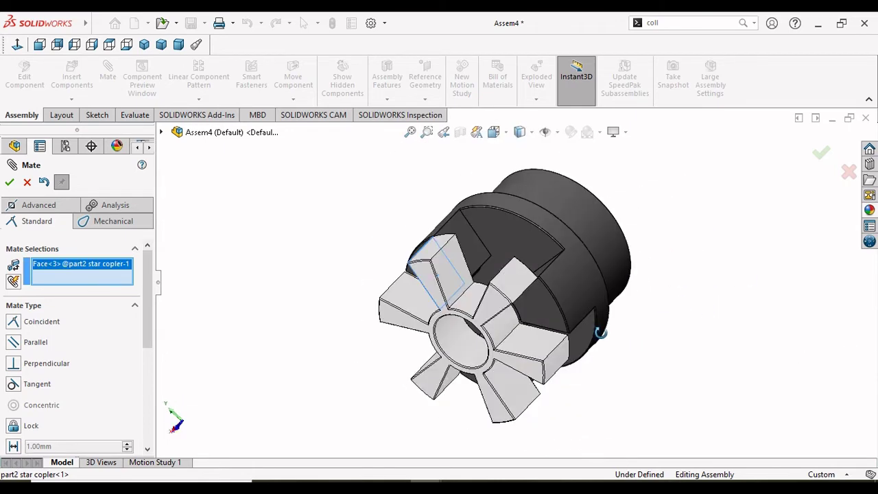
click(469, 242)
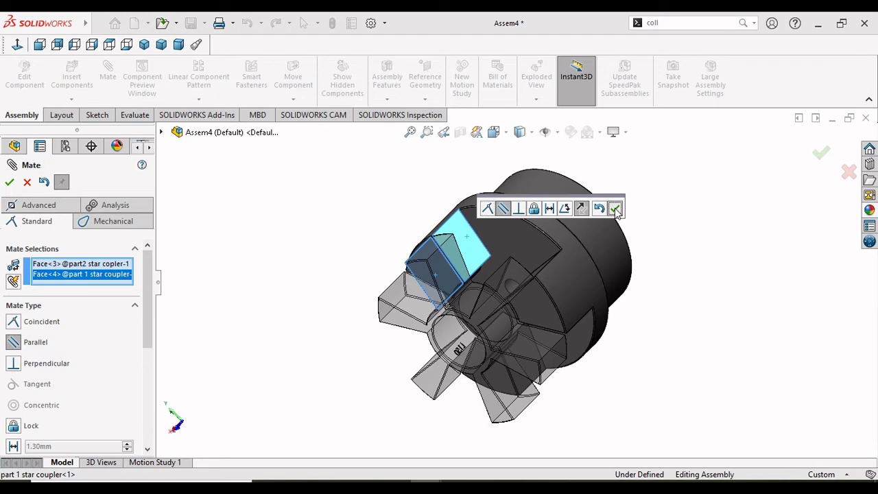
click(615, 208)
scroll(471, 298, up, 3)
scroll(471, 297, down, 3)
scroll(466, 295, down, 3)
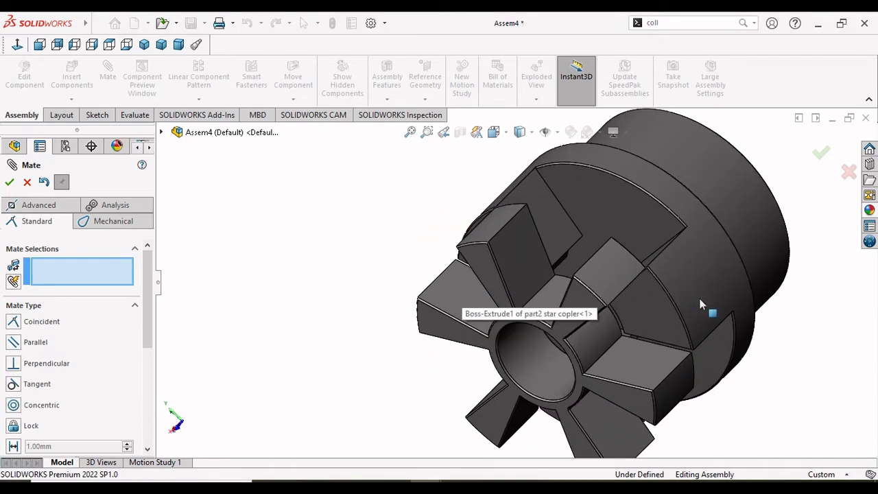
Add a coincident mate seating the spider's flat end face flush against the hub face
mouse_move(452, 203)
middle_down()
mouse_move(498, 215)
mouse_move(554, 313)
middle_up()
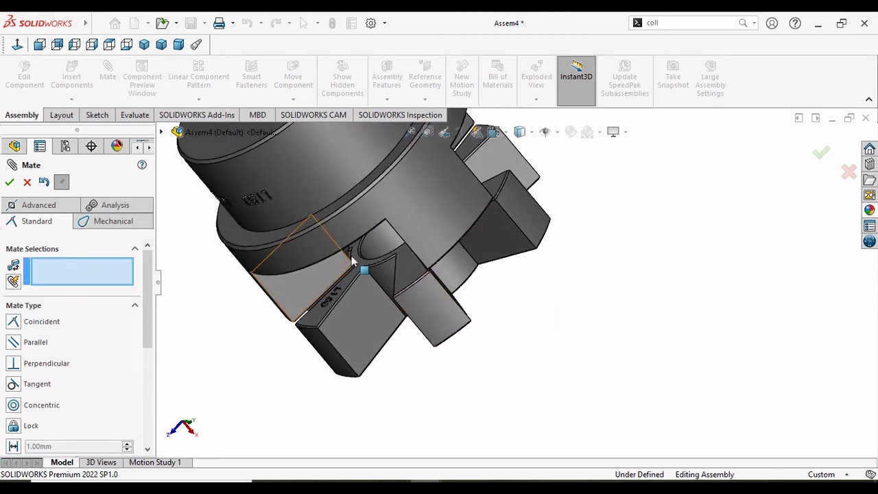
click(446, 295)
mouse_move(597, 333)
middle_down()
mouse_move(506, 270)
mouse_move(525, 259)
middle_up()
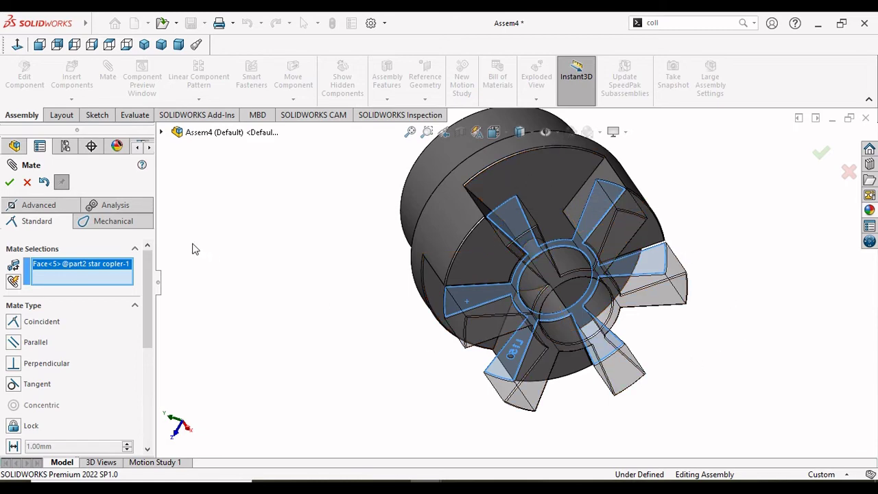
click(516, 182)
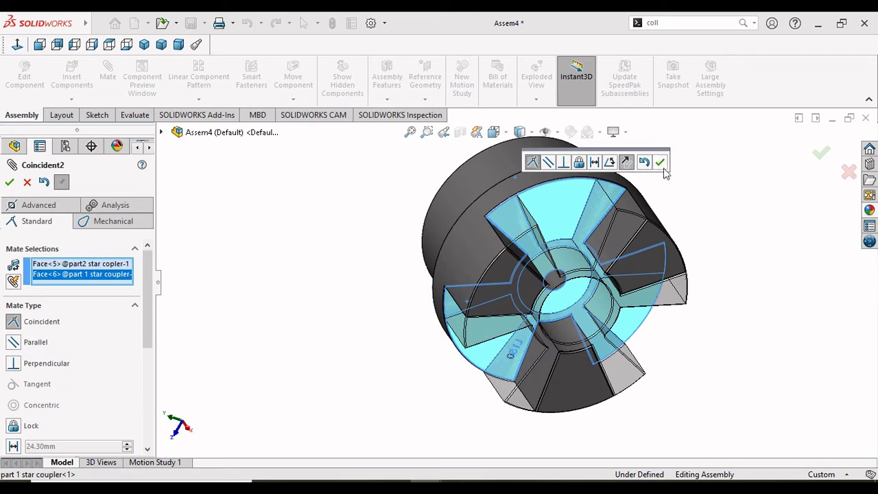
key(Return)
mouse_move(683, 334)
middle_down()
mouse_move(725, 329)
mouse_move(685, 349)
mouse_move(672, 274)
mouse_move(717, 198)
mouse_move(689, 182)
mouse_move(669, 235)
mouse_move(709, 280)
mouse_move(741, 272)
mouse_move(734, 264)
middle_up()
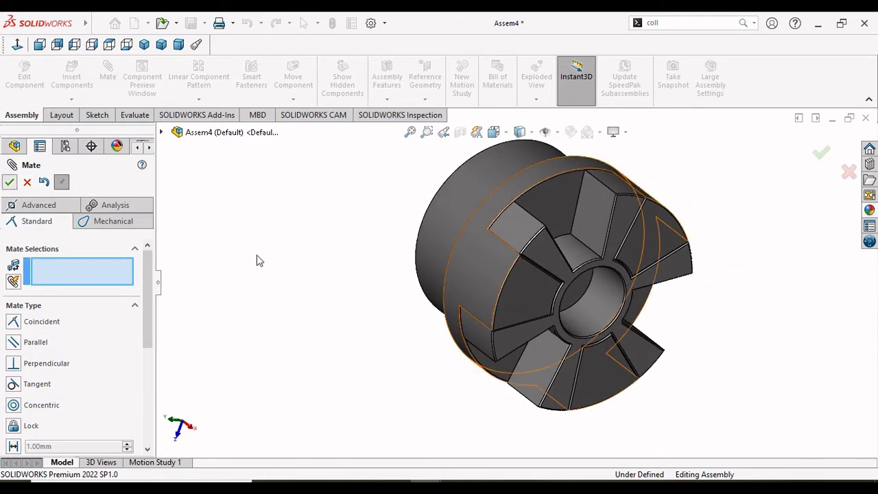
key(Escape)
scroll(649, 242, up, 3)
scroll(649, 243, down, 2)
Insert a second 'part 1 star coupler' hub beside the coupling
scroll(531, 345, up, 2)
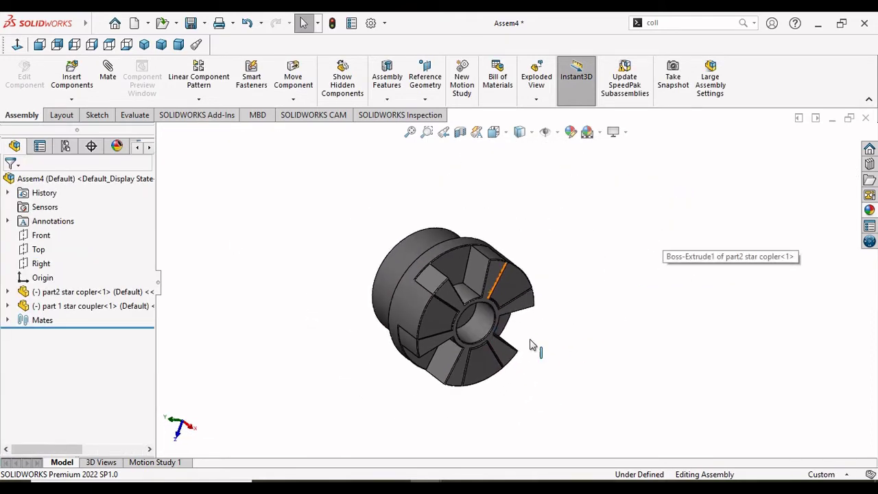
scroll(531, 345, down, 2)
mouse_move(643, 364)
middle_down()
mouse_move(597, 313)
mouse_move(613, 298)
mouse_move(604, 302)
middle_up()
click(68, 105)
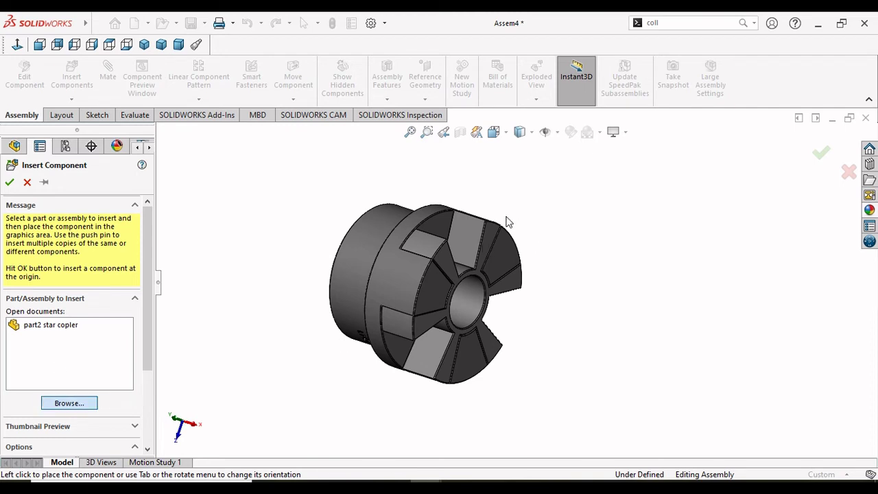
click(552, 257)
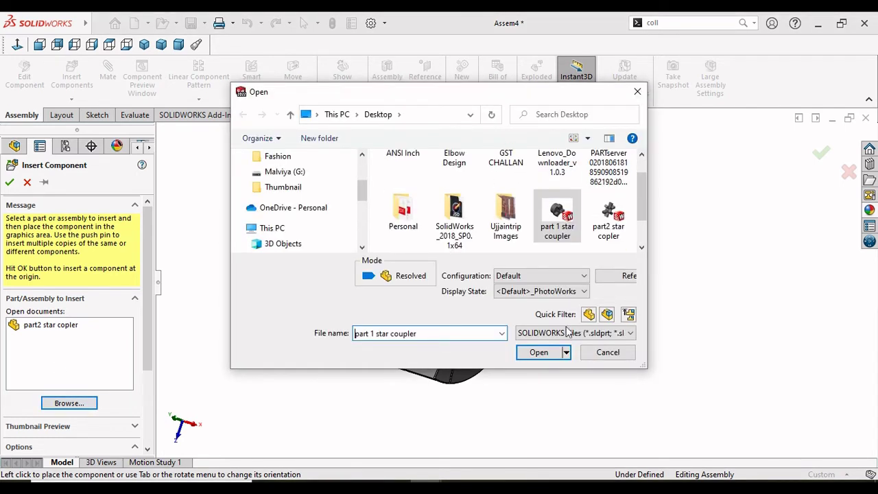
click(537, 353)
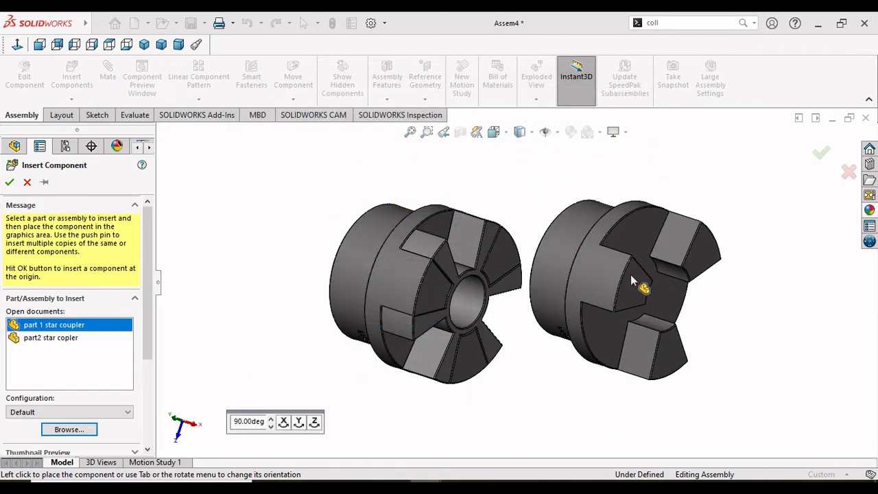
click(645, 271)
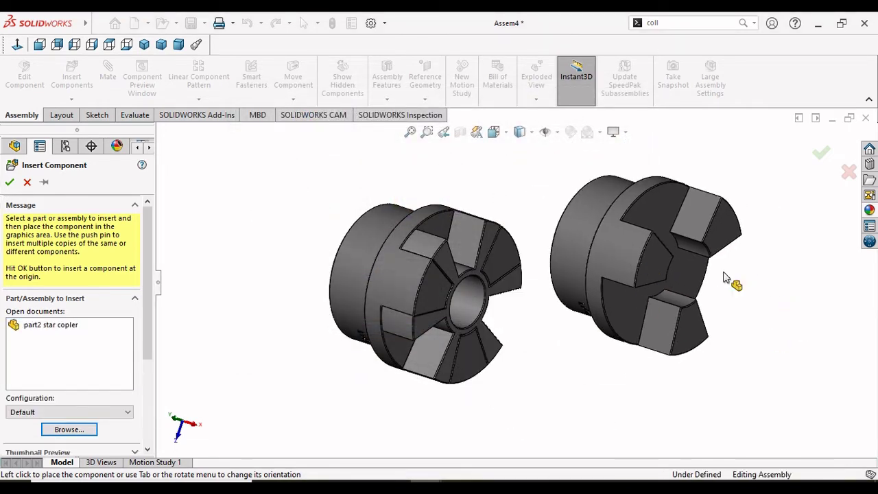
Rotate the second hub around so its jaws face the seated spider
mouse_move(681, 267)
middle_down()
mouse_move(639, 270)
mouse_move(679, 290)
middle_up()
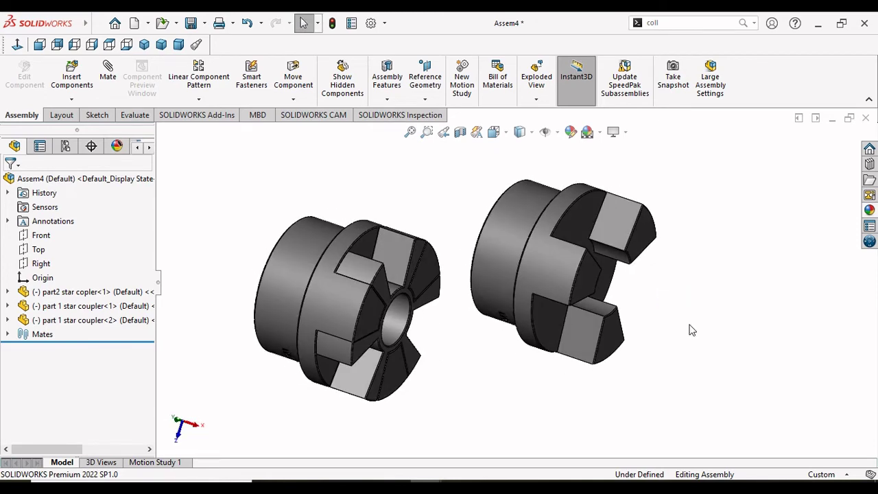
click(89, 320)
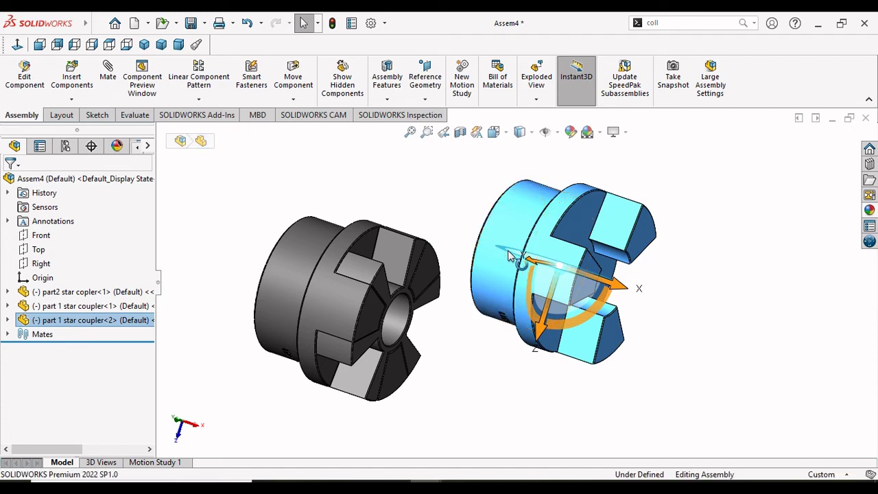
mouse_move(517, 260)
mouse_down()
mouse_move(719, 304)
mouse_move(662, 301)
mouse_move(727, 300)
mouse_up()
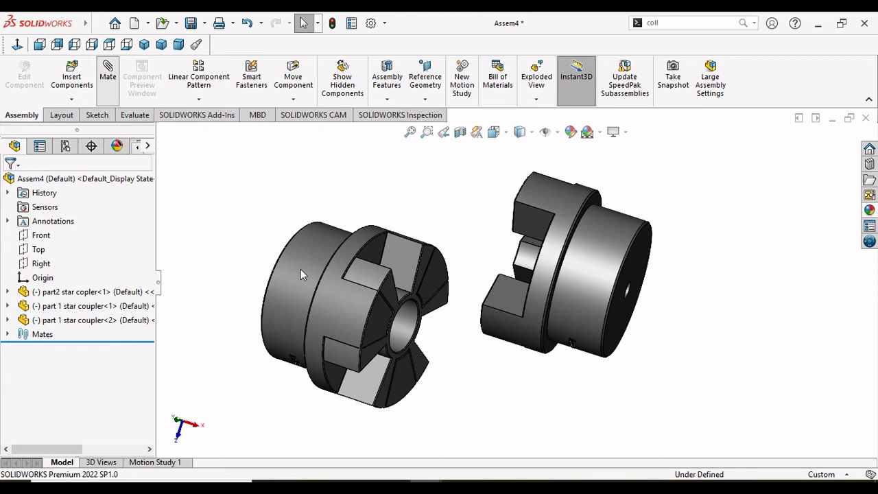
Mate the round faces of the two L150 hubs concentric
click(300, 269)
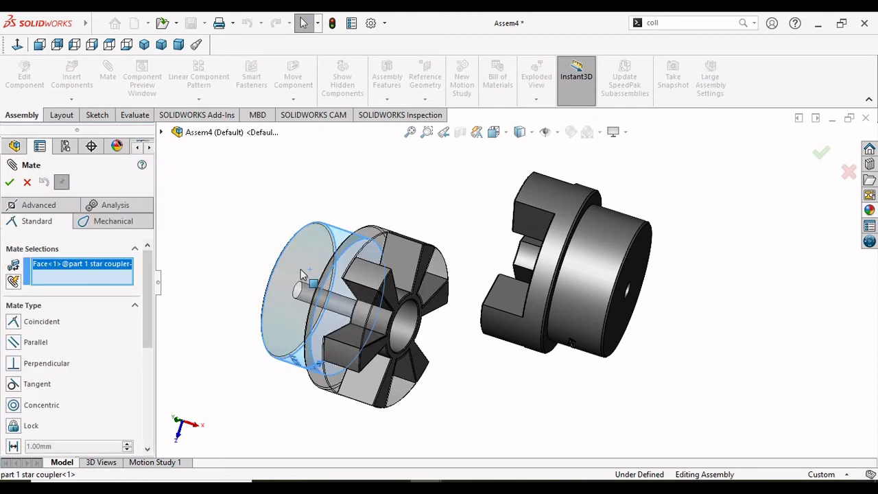
click(595, 226)
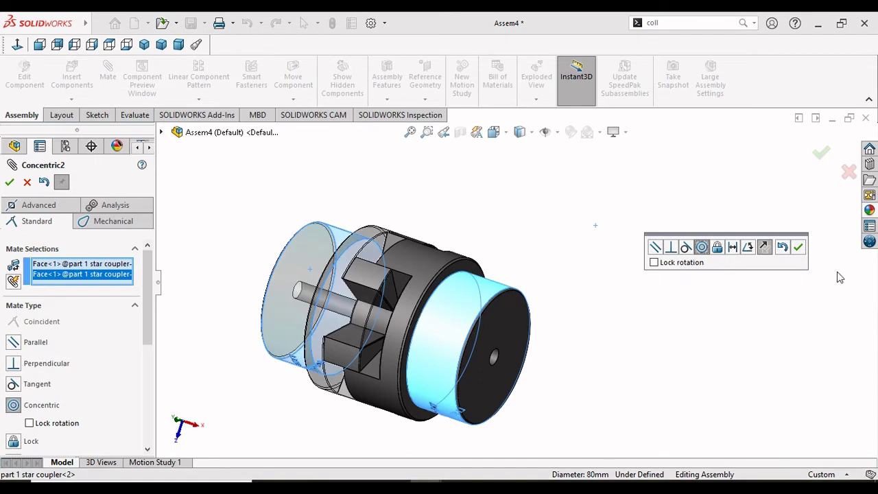
click(799, 249)
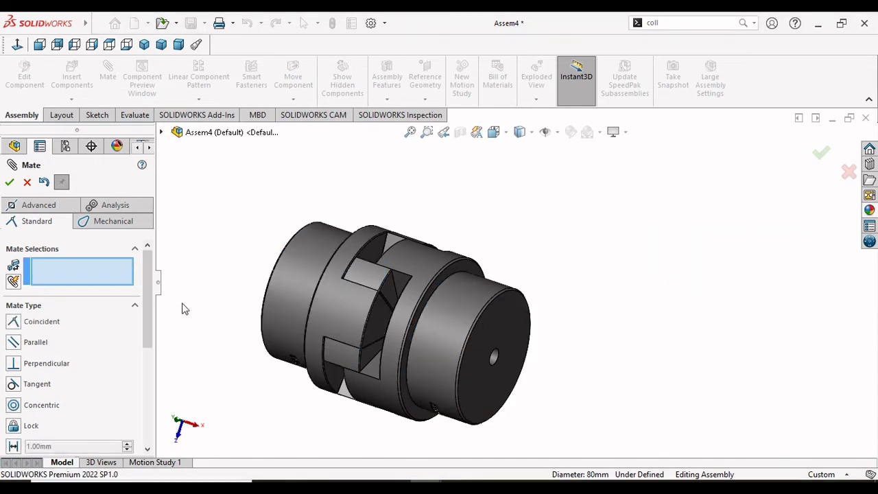
Add a Parallel mate between the star spider face and a jaw face on the second hub
scroll(336, 271, up, 3)
scroll(406, 266, down, 4)
scroll(505, 279, down, 3)
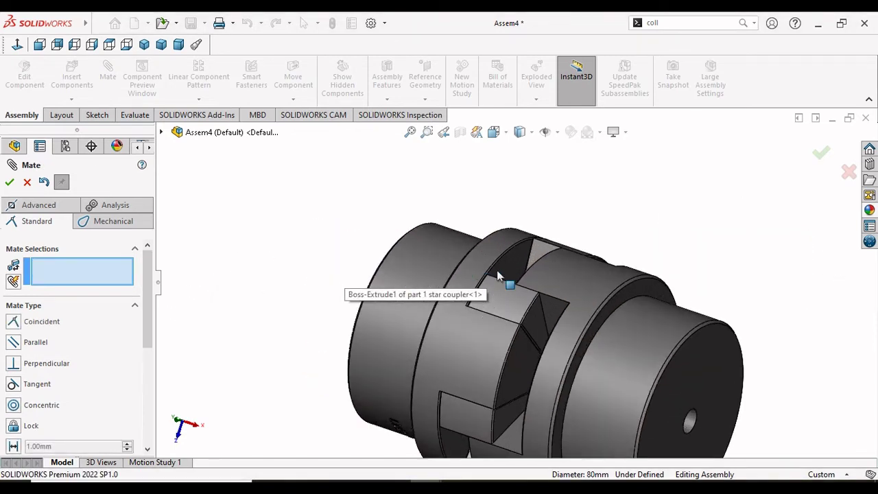
click(560, 317)
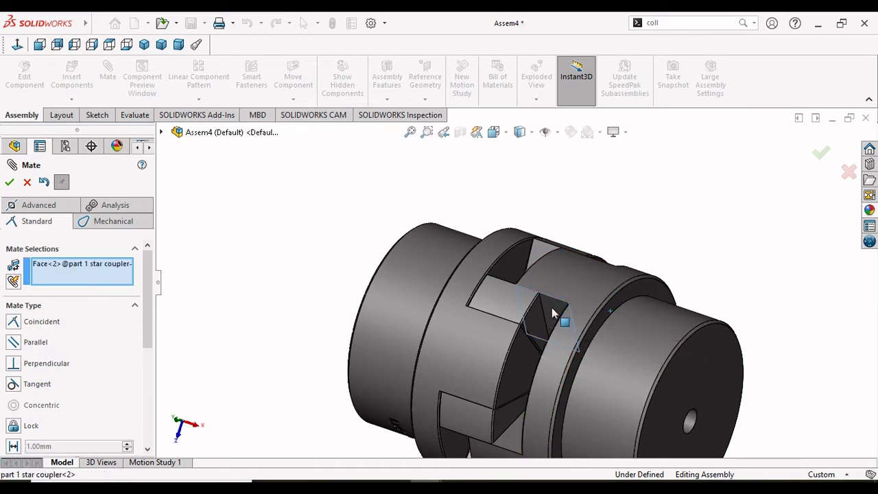
mouse_move(653, 241)
middle_down()
mouse_move(608, 249)
mouse_move(623, 284)
mouse_move(604, 349)
mouse_move(536, 326)
middle_up()
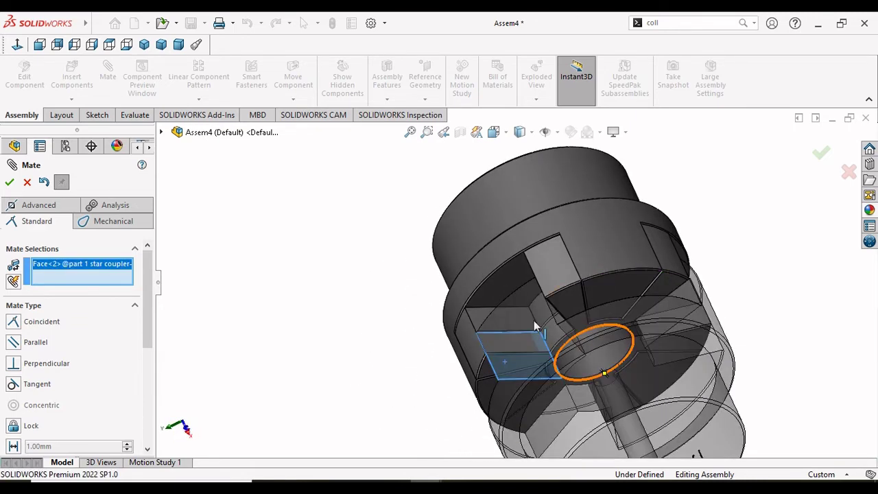
click(482, 319)
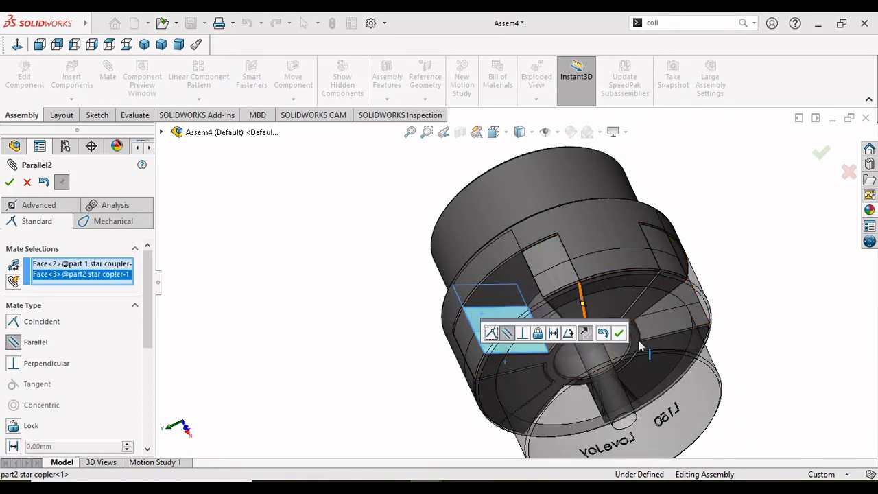
middle_drag(741, 298, 776, 188)
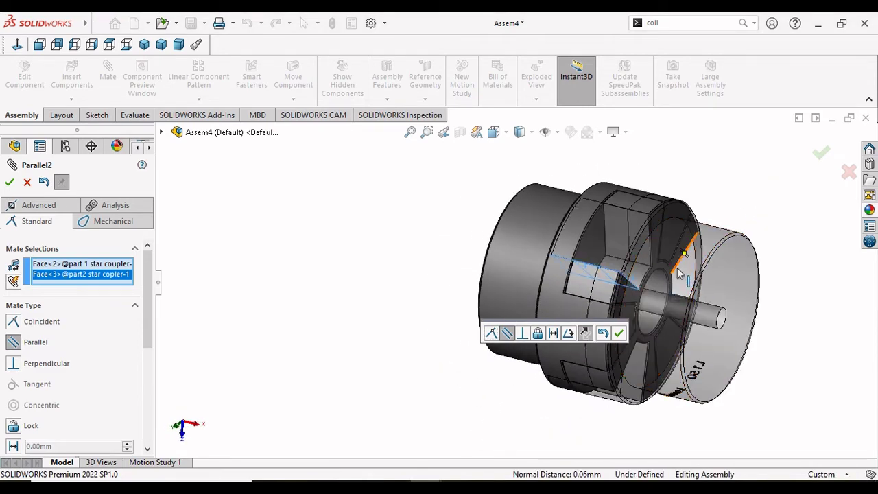
middle_drag(696, 278, 595, 315)
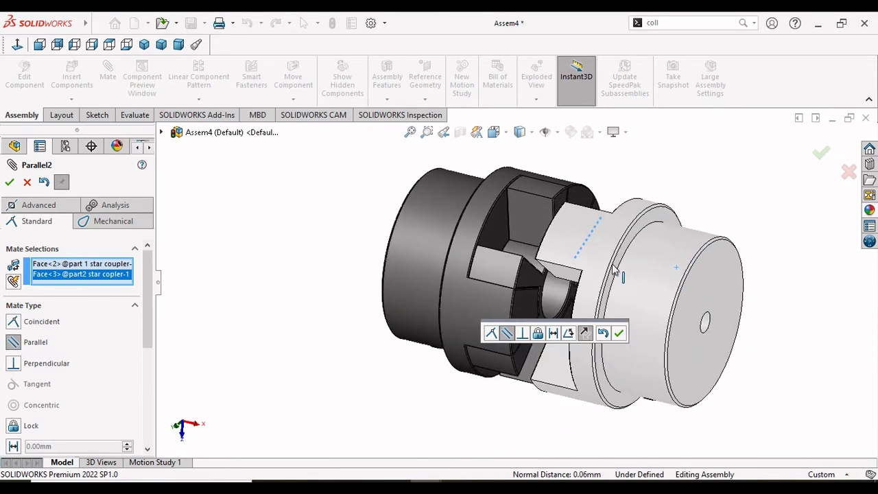
click(618, 332)
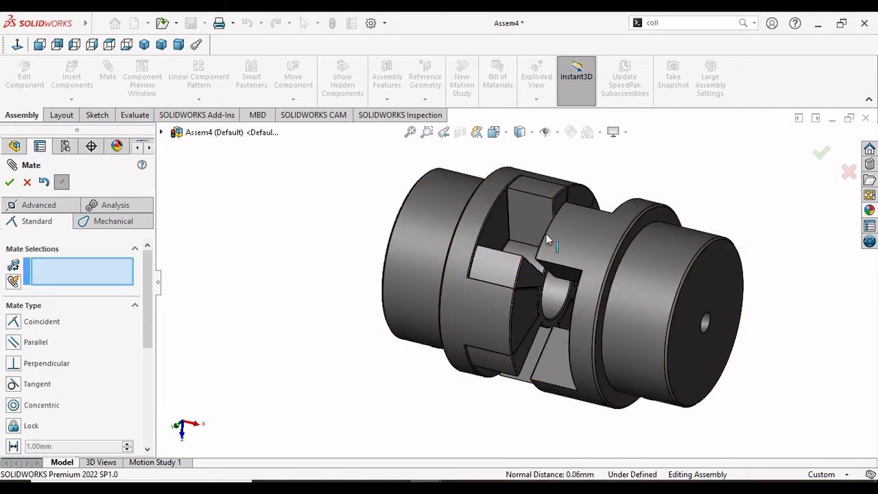
Make the two hub end faces coincident and close the Mate PropertyManager
click(495, 236)
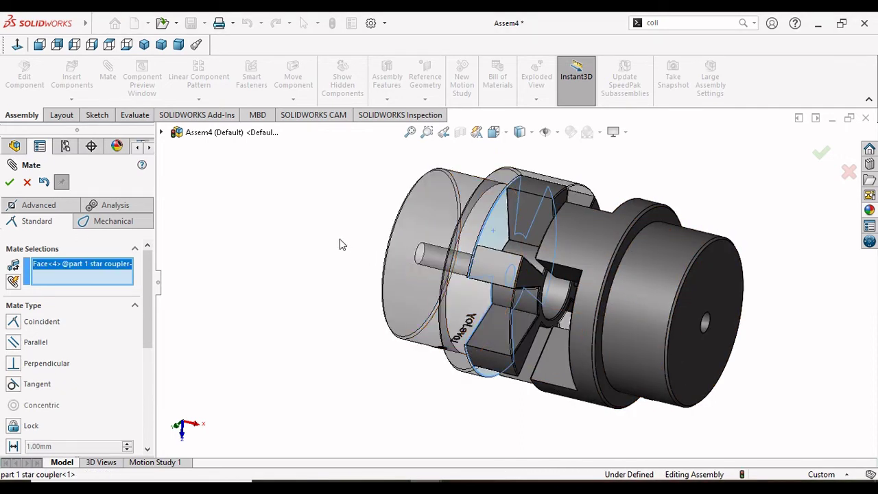
mouse_move(340, 238)
middle_down()
mouse_move(342, 251)
mouse_move(381, 274)
mouse_move(706, 297)
middle_up()
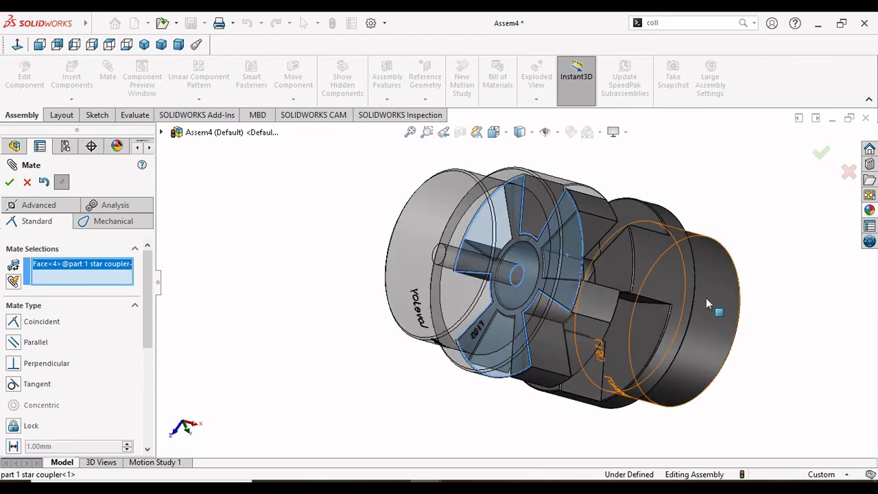
click(620, 266)
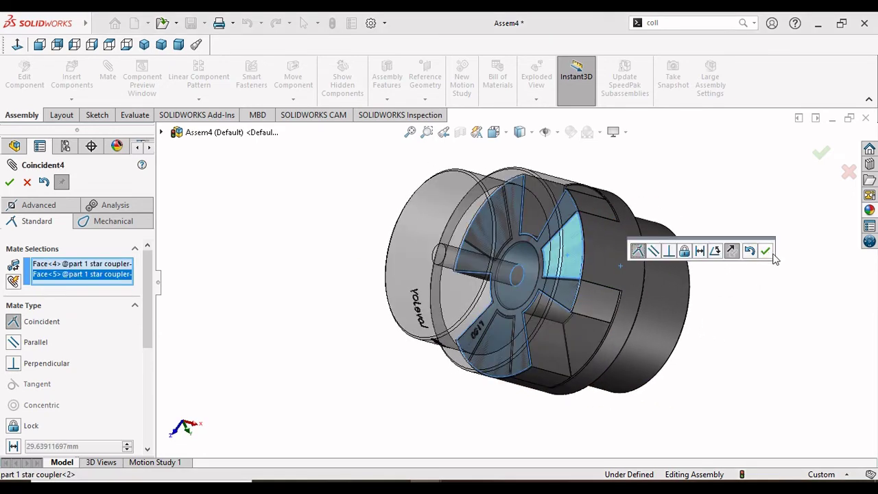
click(765, 251)
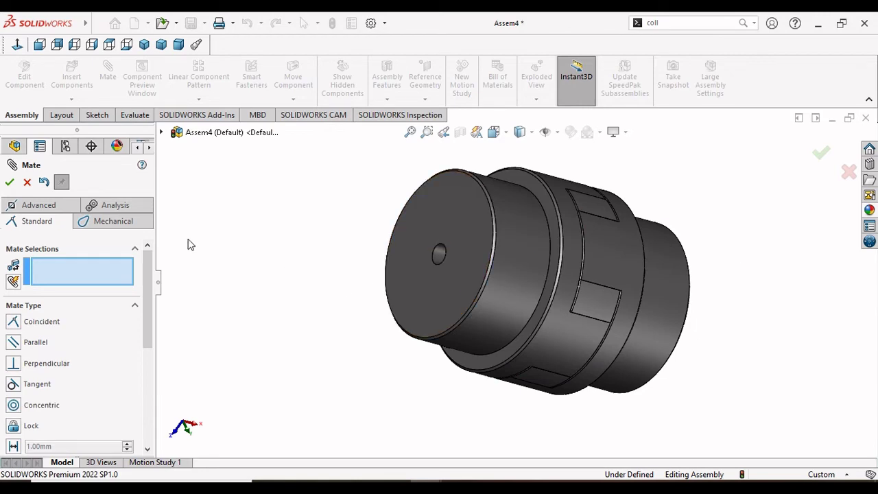
key(Escape)
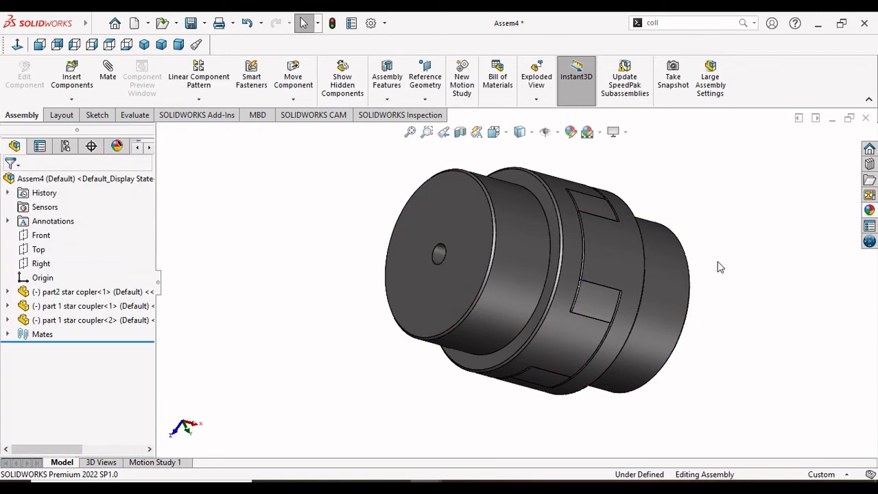
middle_drag(658, 307, 588, 272)
scroll(588, 272, up, 3)
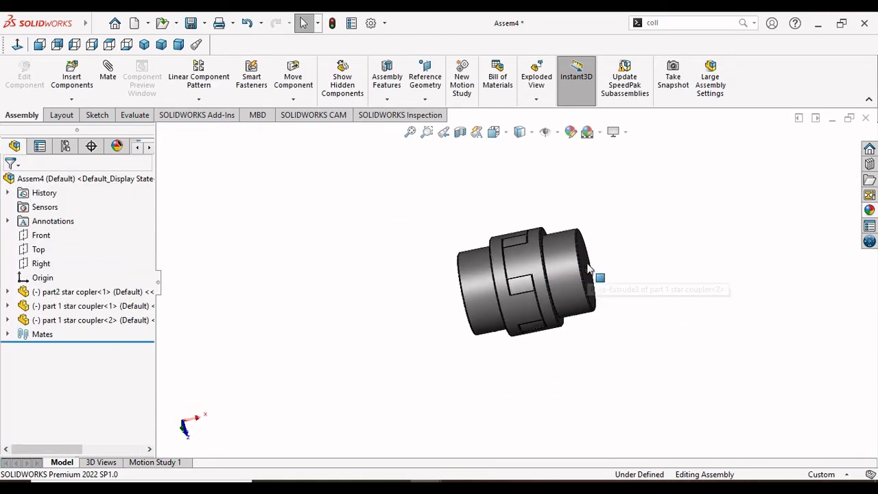
scroll(549, 287, down, 2)
scroll(633, 354, down, 4)
middle_drag(646, 392, 594, 330)
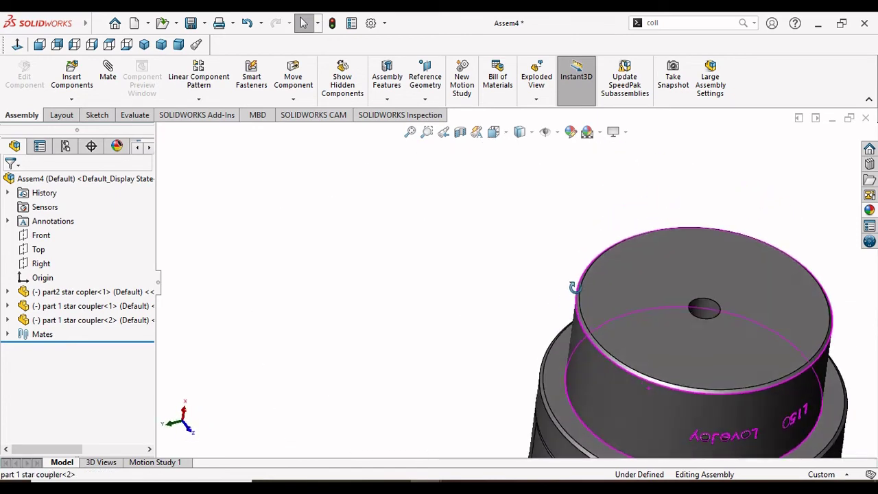
scroll(594, 330, up, 3)
middle_drag(622, 379, 684, 384)
scroll(684, 385, down, 3)
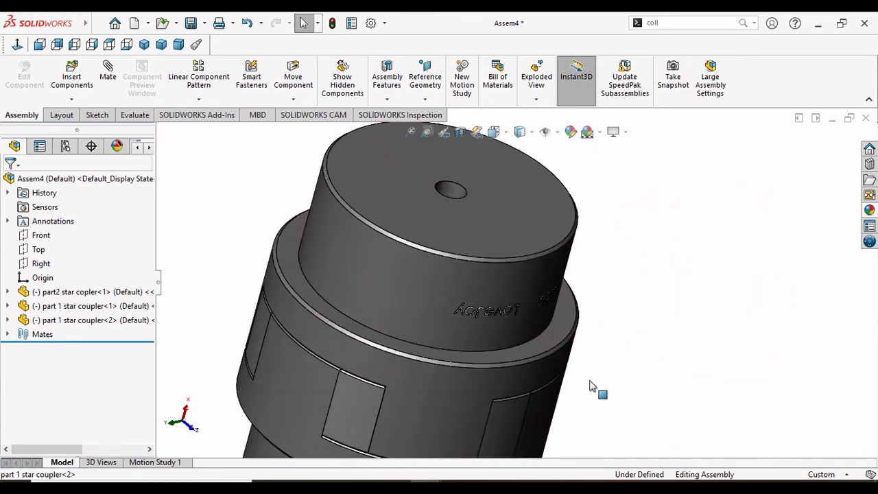
middle_drag(632, 374, 686, 340)
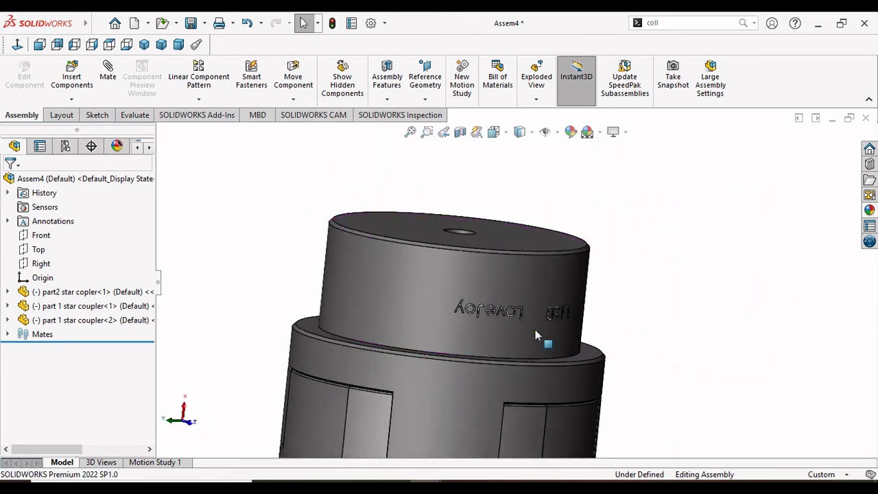
scroll(521, 330, up, 3)
scroll(521, 331, down, 2)
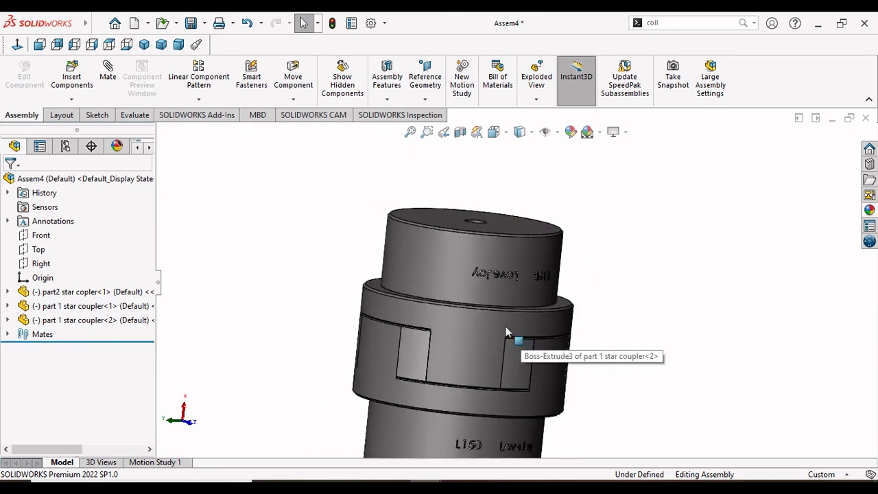
click(149, 45)
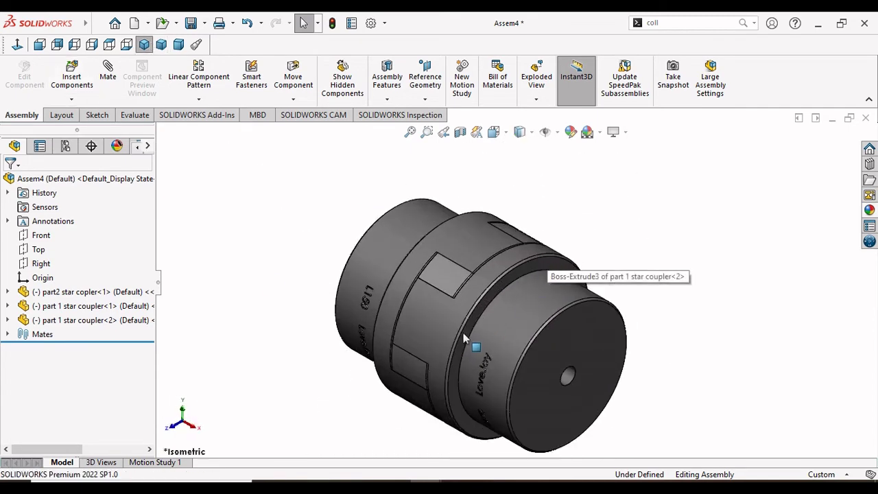
scroll(471, 362, down, 2)
scroll(488, 356, up, 2)
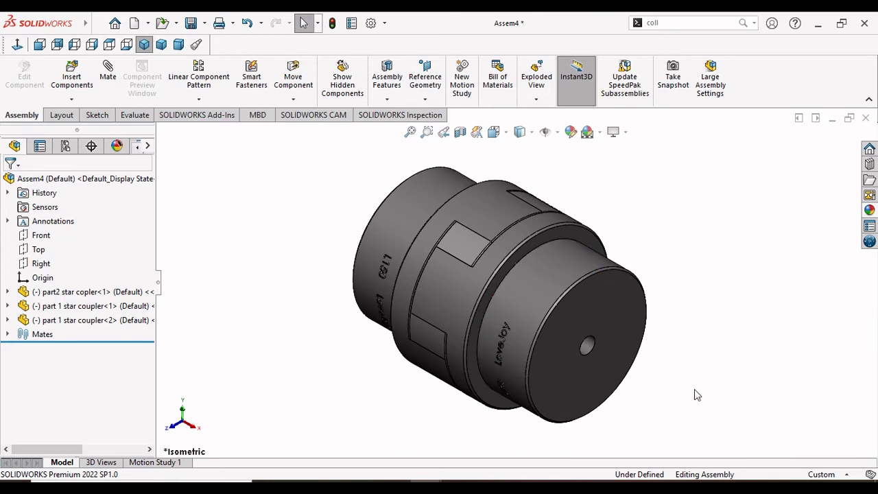
mouse_move(695, 394)
middle_down()
mouse_move(738, 192)
mouse_move(750, 201)
mouse_move(751, 235)
middle_up()
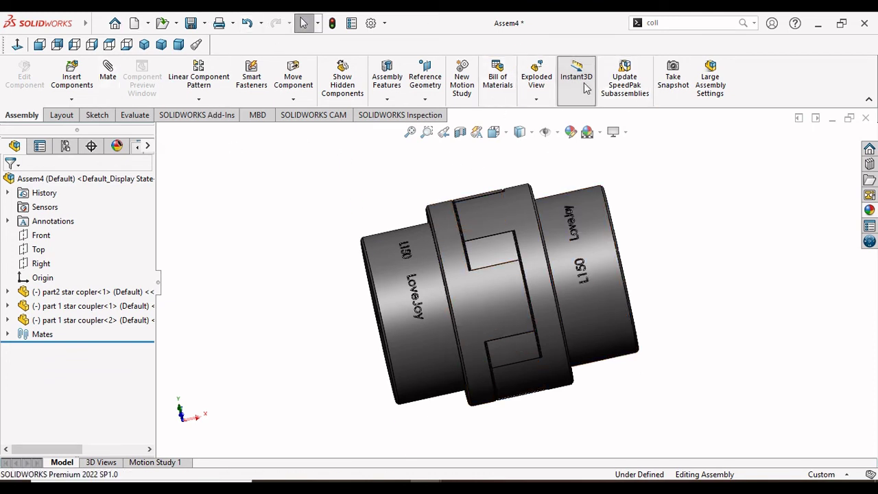
Start a trial Exploded View and turn the coupling to a side-on angle
click(536, 95)
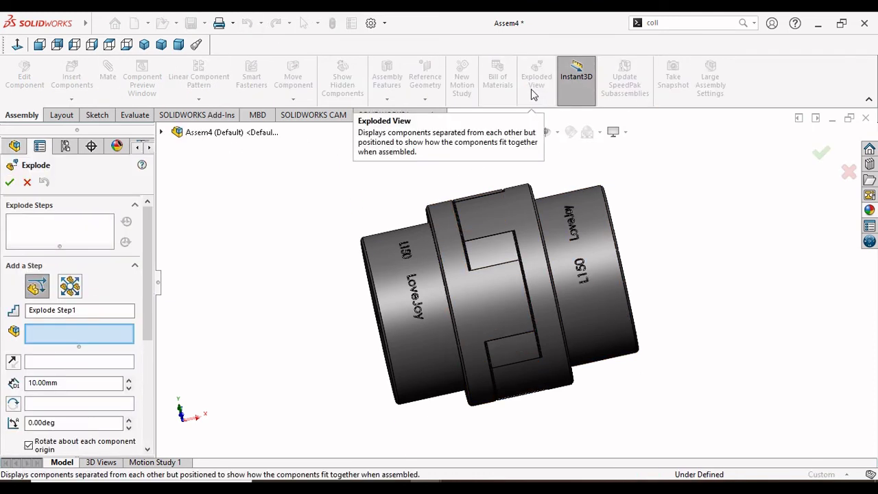
middle_drag(382, 283, 364, 292)
scroll(406, 308, up, 2)
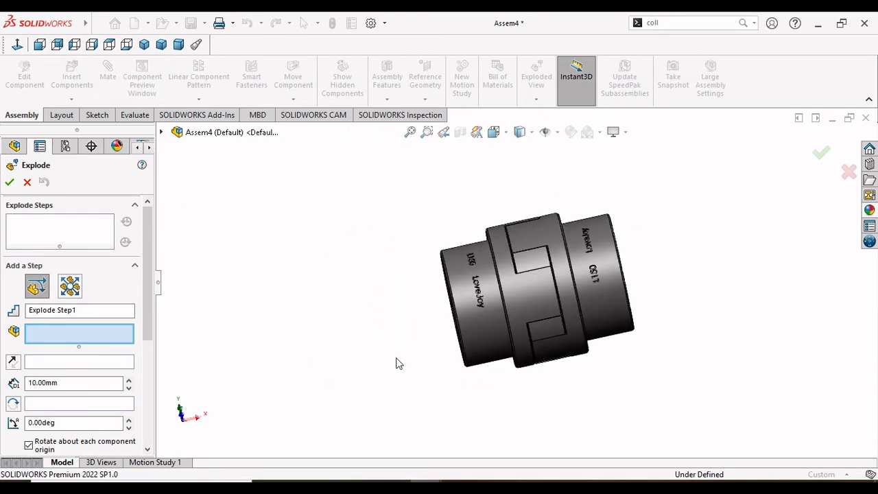
middle_drag(395, 363, 448, 343)
key(Left)
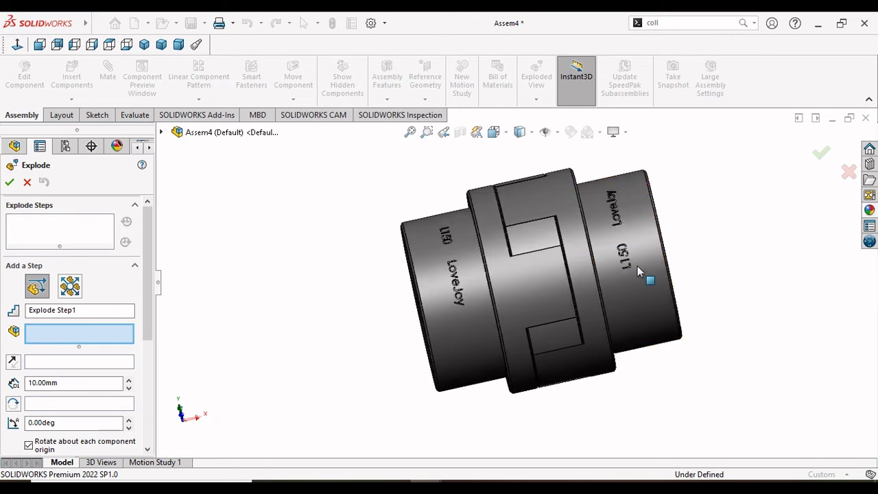
key(Left)
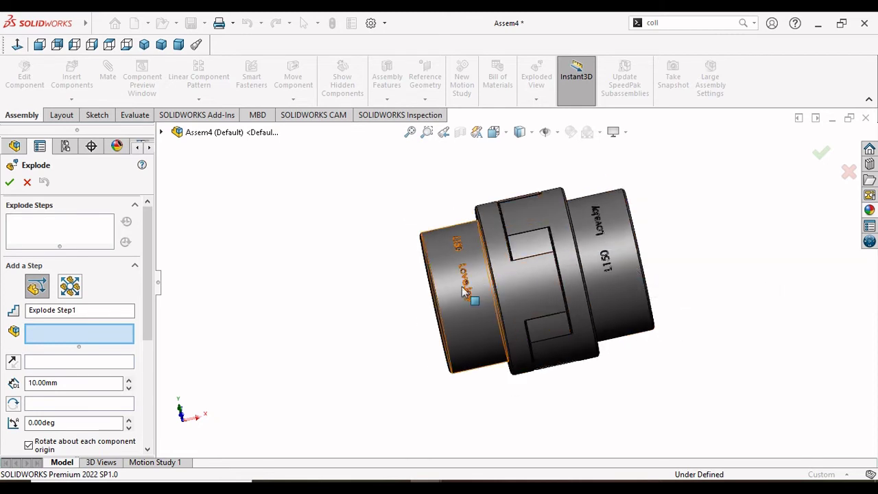
key(Left)
key(Left)
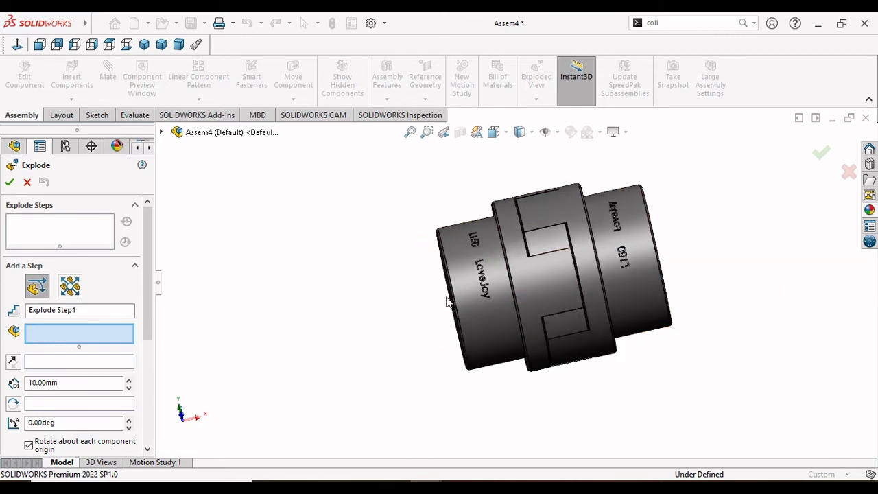
Pull the left hub away from the right hub and commit it as an explode step
click(490, 283)
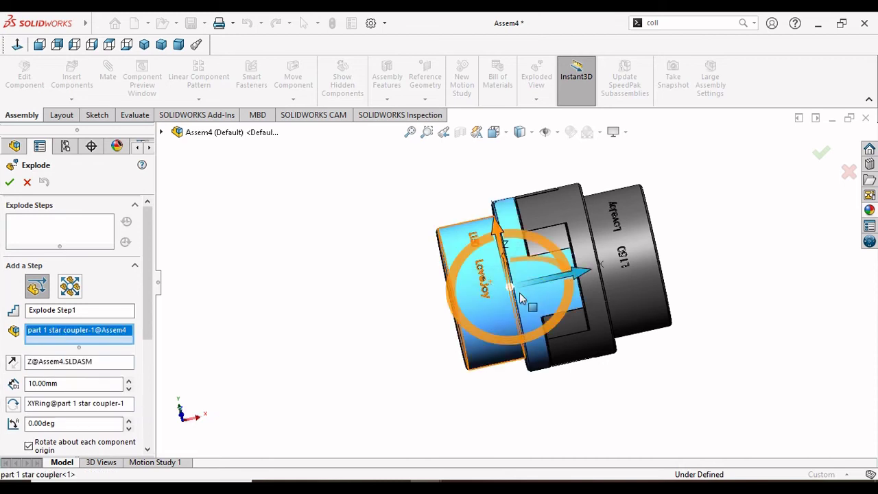
drag(575, 273, 394, 312)
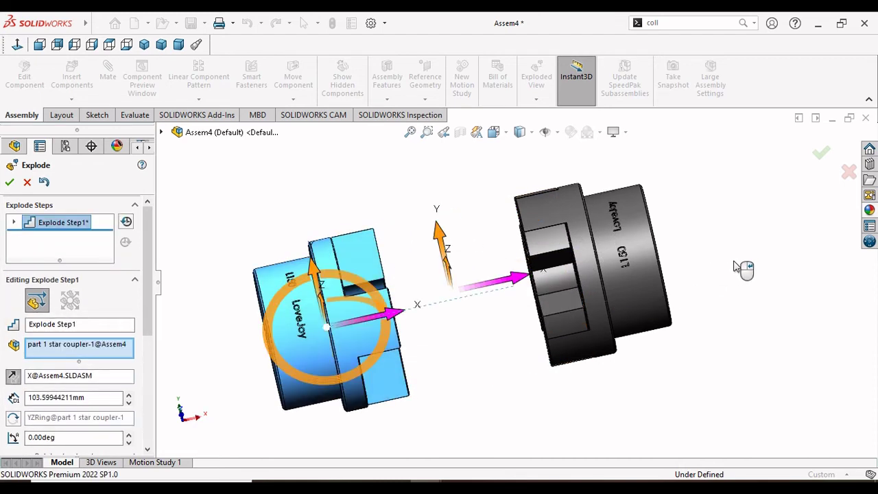
mouse_move(743, 270)
middle_down()
mouse_move(719, 290)
mouse_move(713, 257)
mouse_move(725, 266)
mouse_move(748, 258)
mouse_move(754, 292)
mouse_move(737, 309)
mouse_move(703, 312)
mouse_move(723, 331)
middle_up()
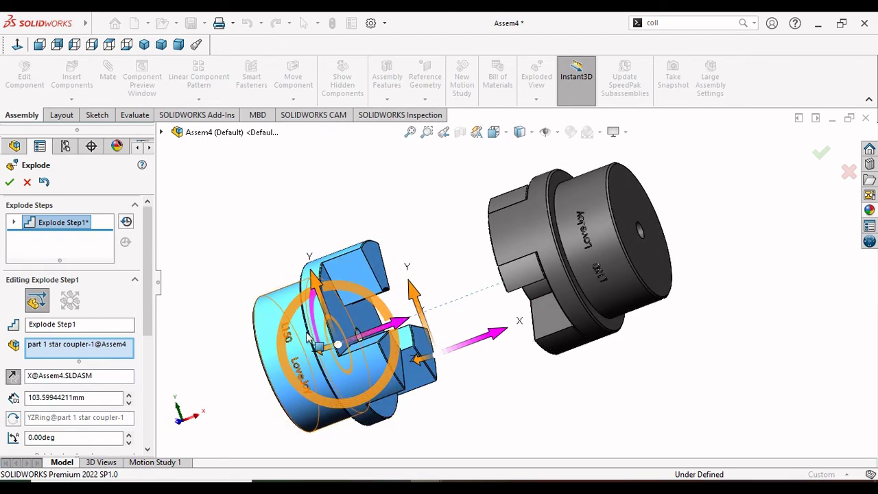
ctrl+middle_drag(303, 348, 356, 334)
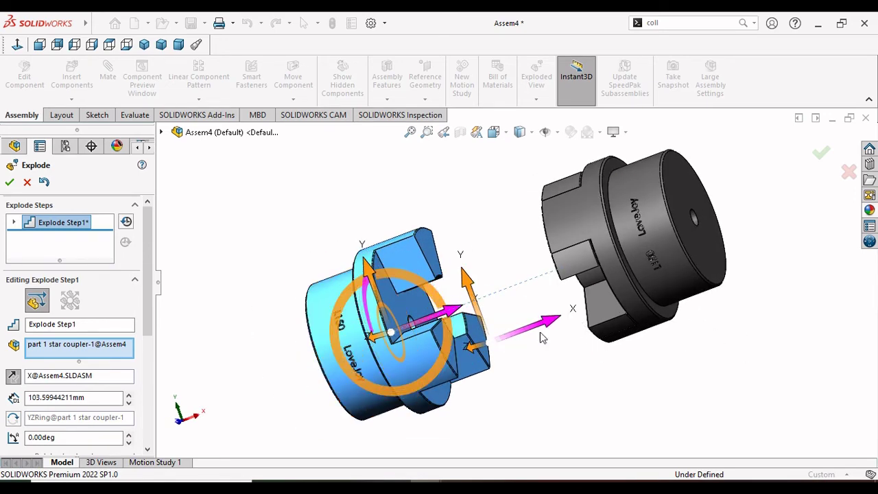
scroll(568, 314, down, 2)
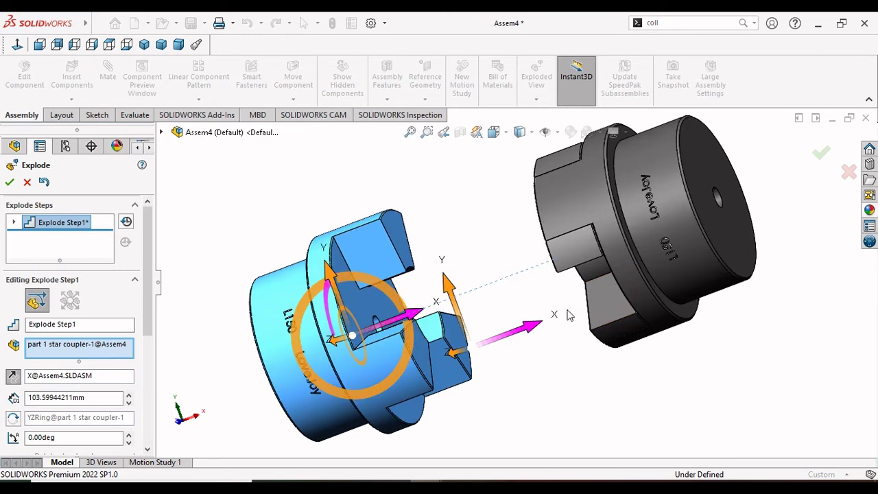
scroll(567, 314, up, 2)
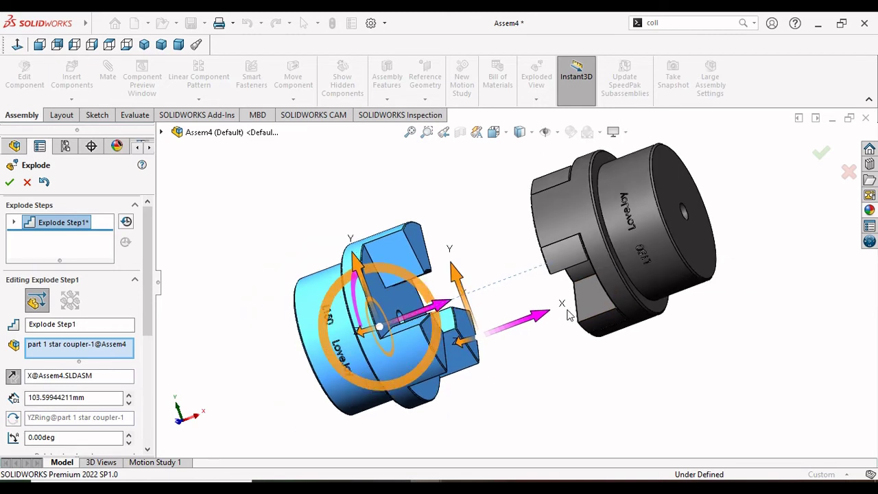
scroll(567, 314, down, 2)
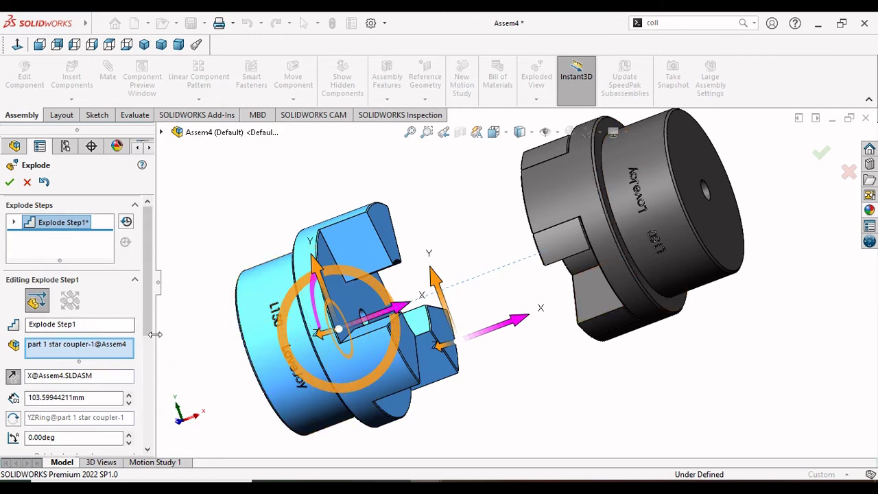
drag(144, 332, 135, 384)
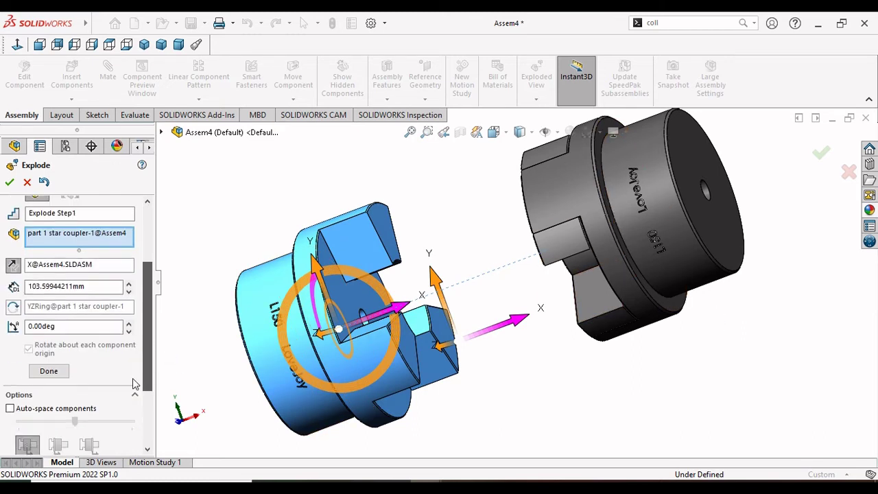
click(66, 374)
Move the star spider out between the hubs and commit that step
click(576, 242)
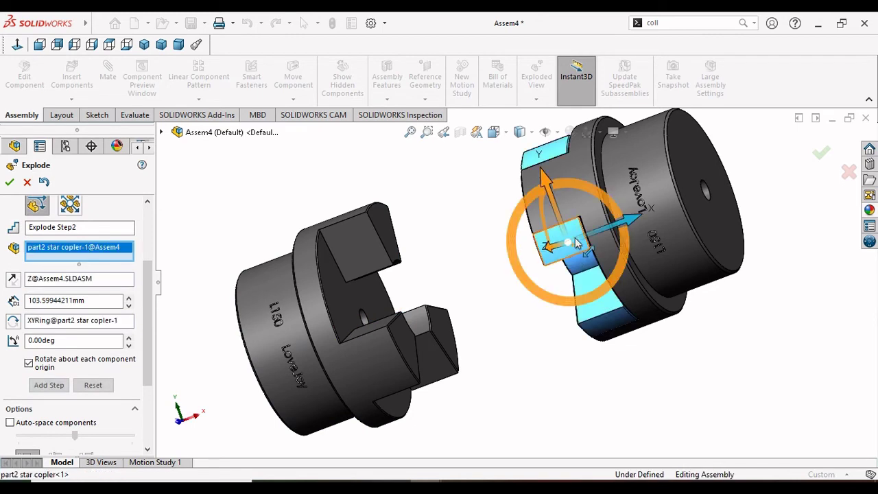
drag(629, 219, 507, 263)
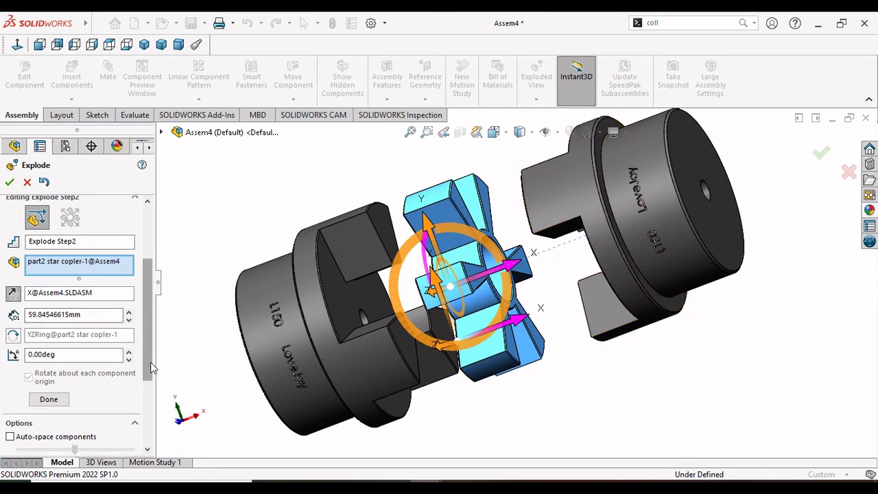
scroll(150, 369, down, 3)
click(58, 339)
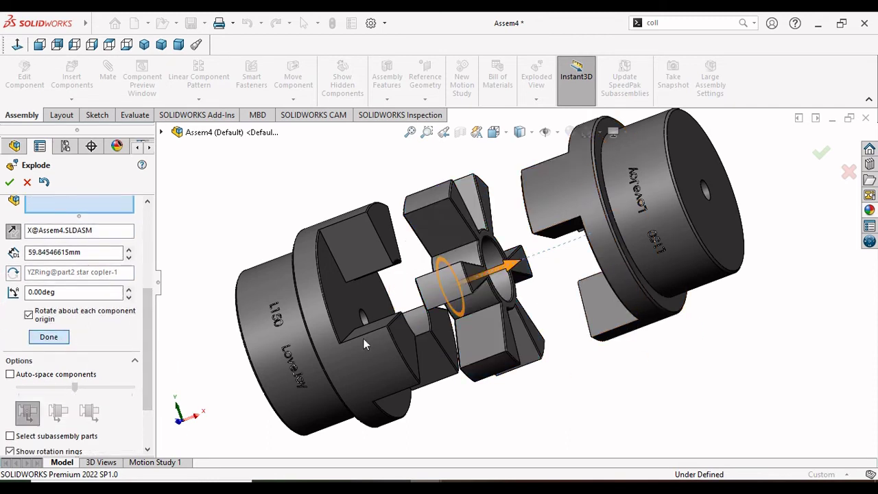
Slide the right hub toward the spider, then cancel the whole trial explode
click(621, 248)
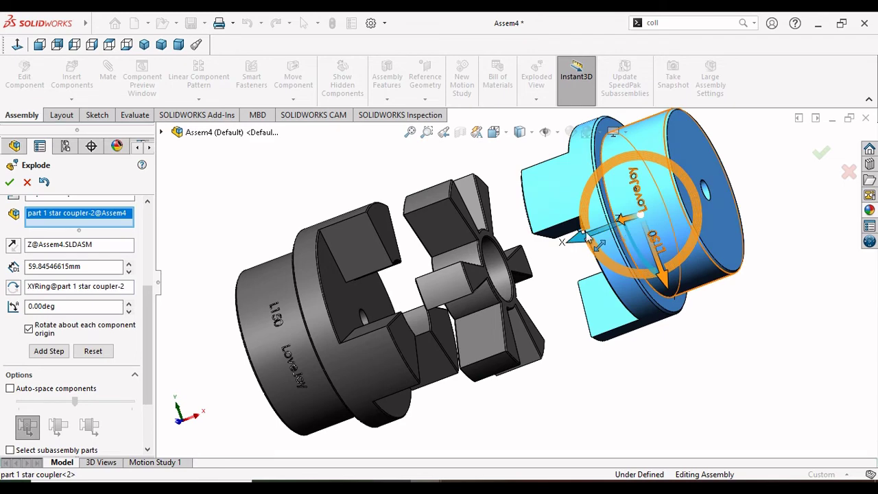
drag(588, 238, 548, 248)
scroll(493, 295, up, 3)
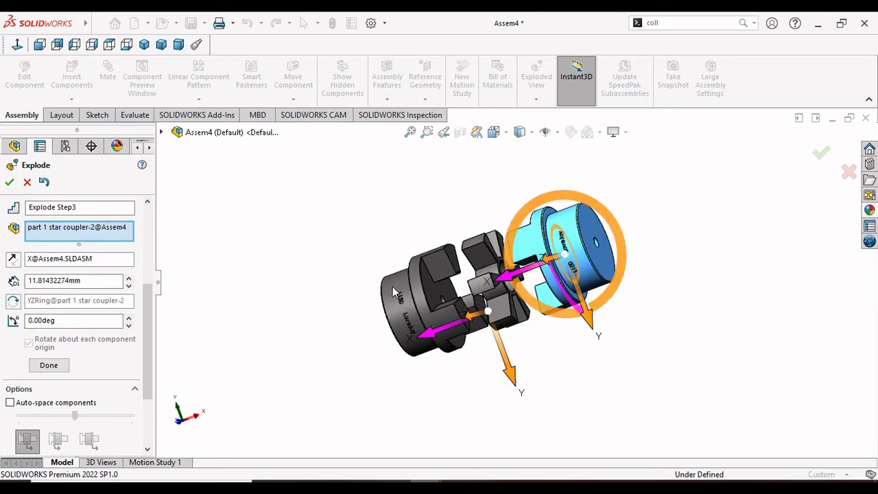
middle_drag(421, 315, 410, 302)
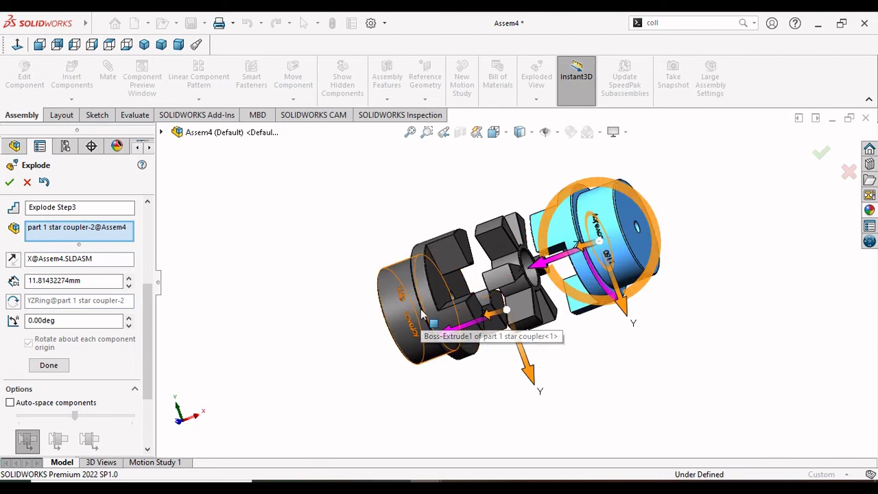
click(27, 183)
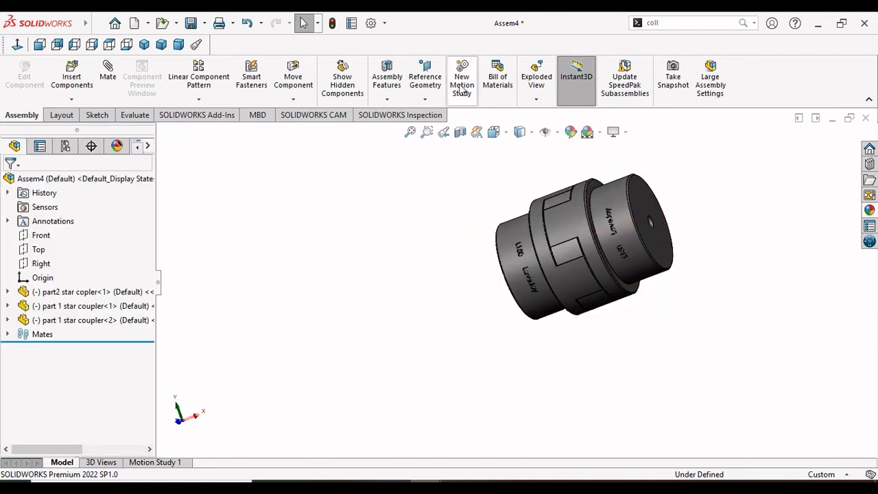
Start a new Exploded View and pull the left hub away along X as Explode Step1
click(534, 82)
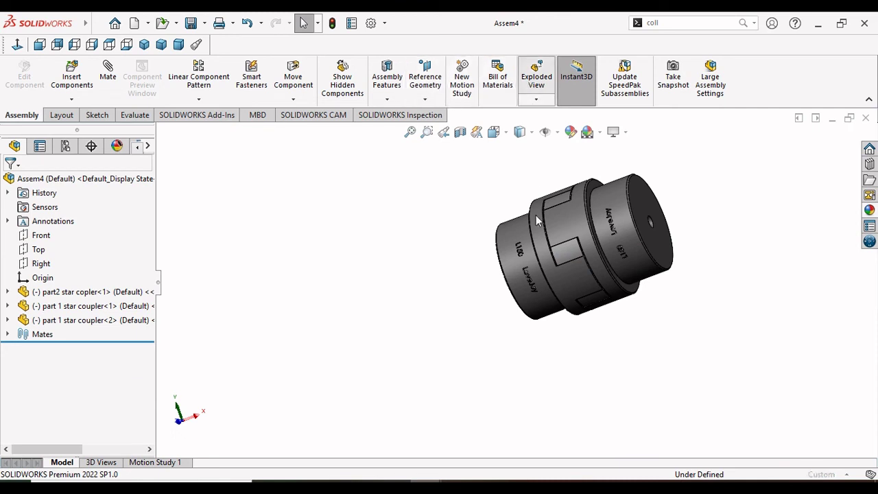
click(534, 280)
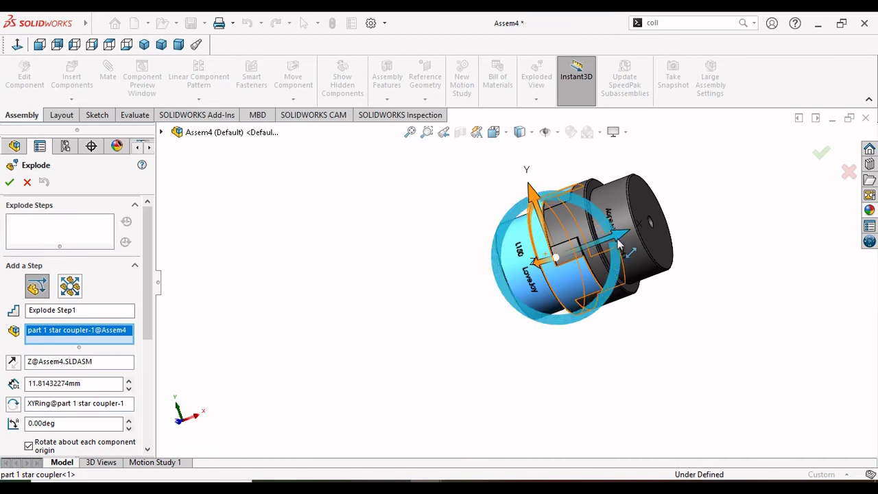
drag(619, 237, 383, 298)
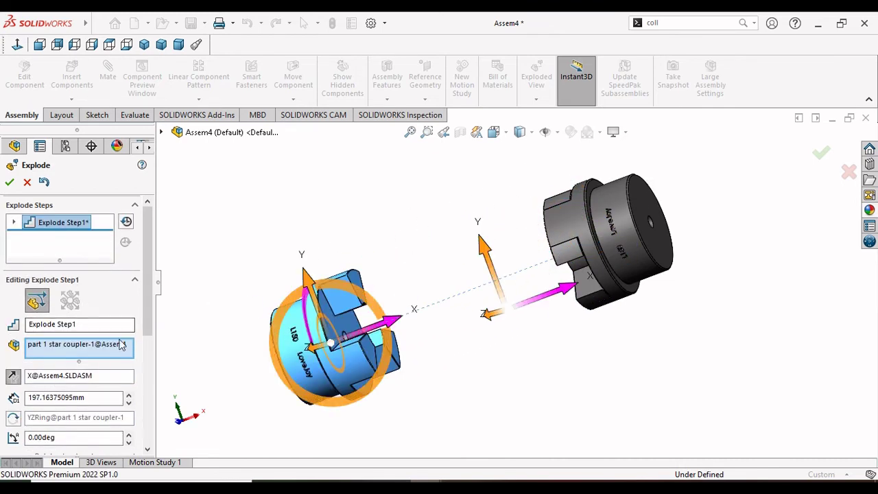
scroll(143, 325, down, 3)
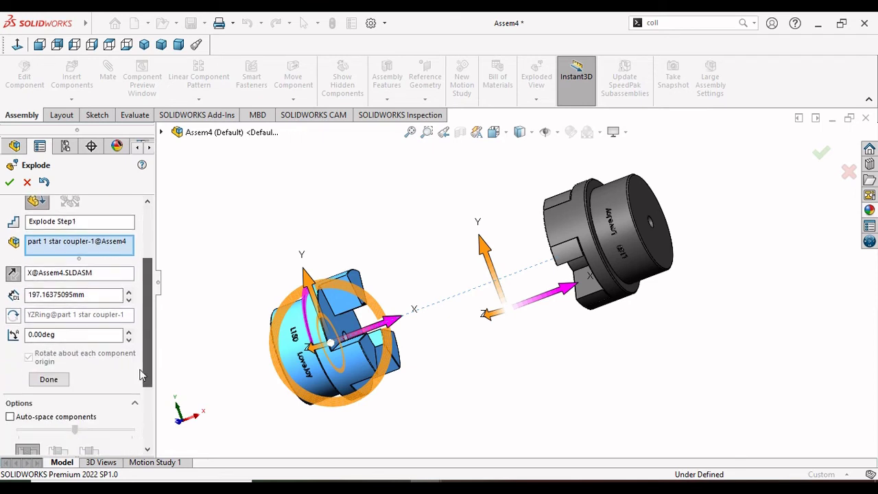
click(49, 379)
Move the star spider 153.27 mm along X and commit the step
click(617, 239)
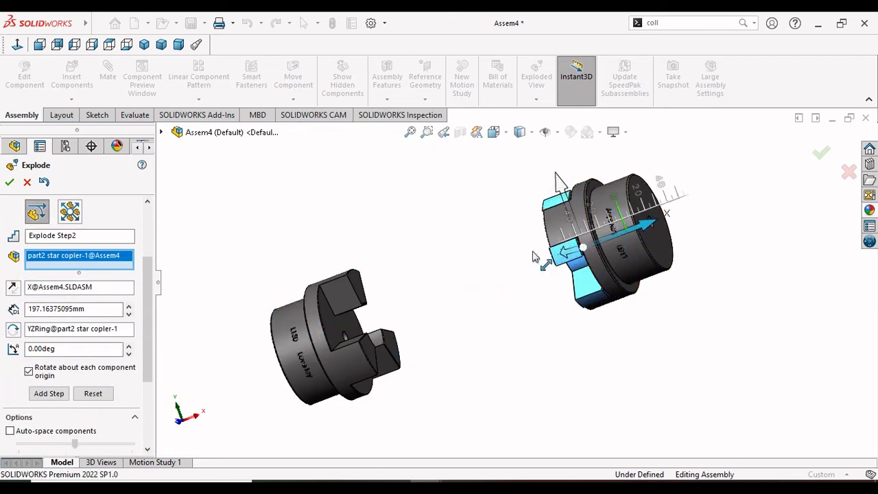
drag(629, 235, 371, 247)
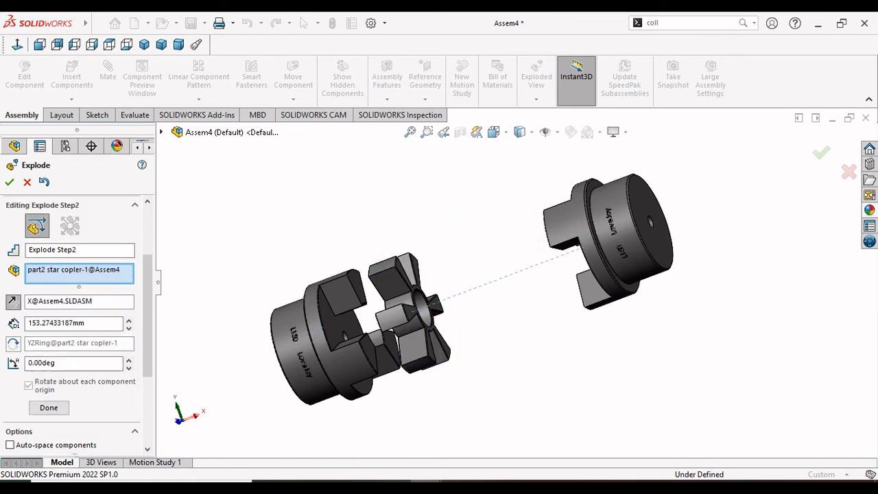
scroll(97, 331, down, 3)
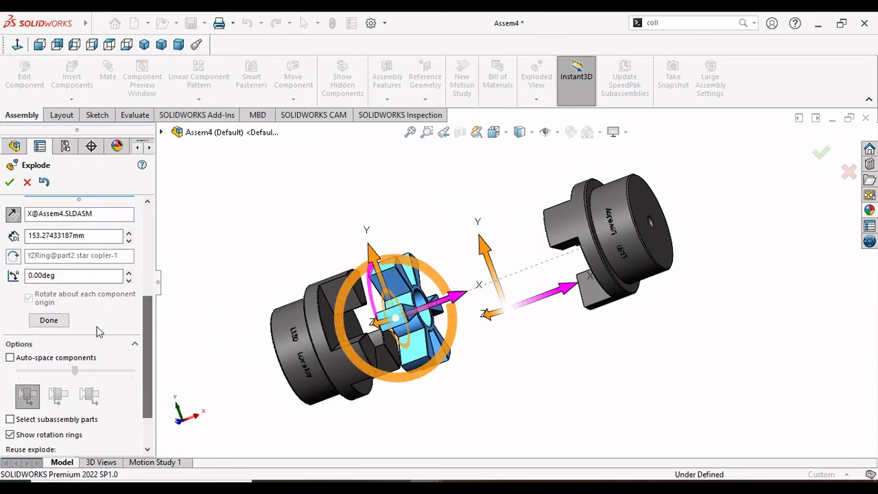
click(49, 319)
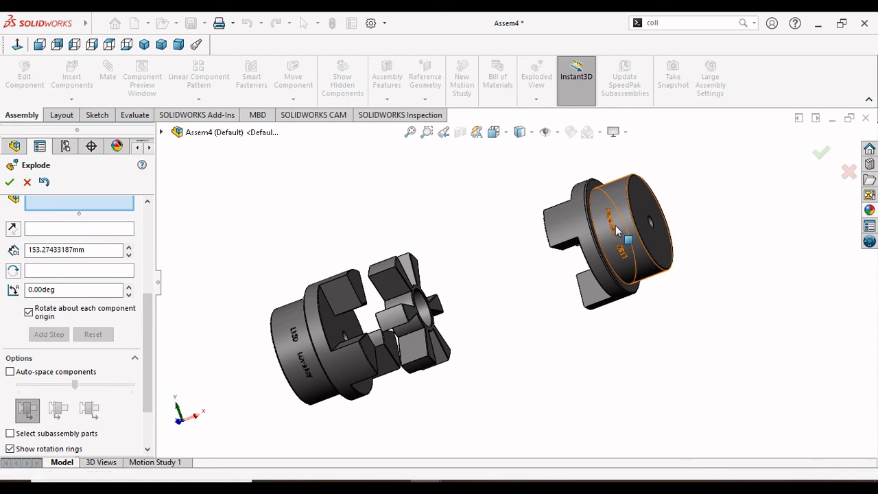
Slide the right hub 108.96 mm along X toward the spider and commit the step
click(620, 243)
drag(582, 252, 454, 300)
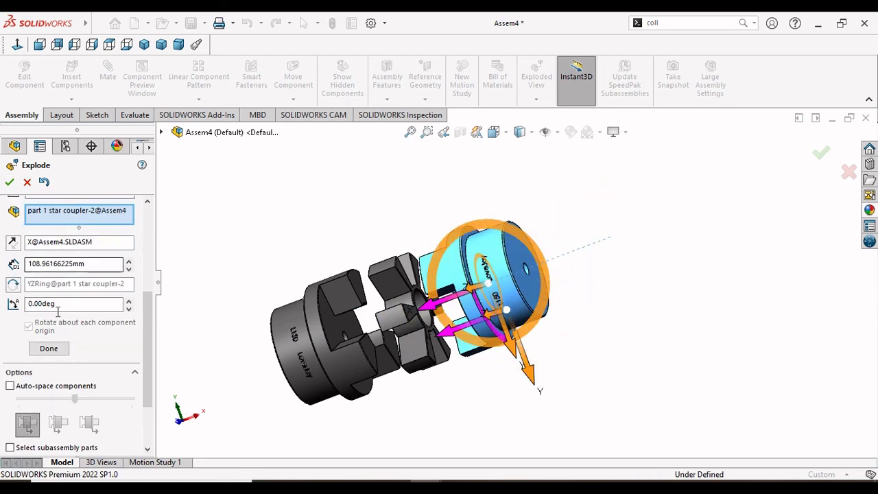
click(49, 348)
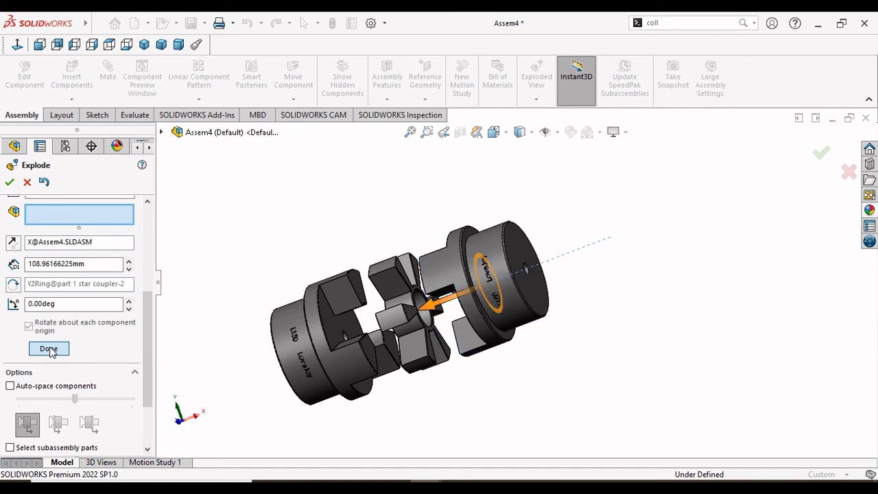
Accept the exploded view, then run Animate collapse and Animate explode on Assem4
click(10, 183)
click(63, 177)
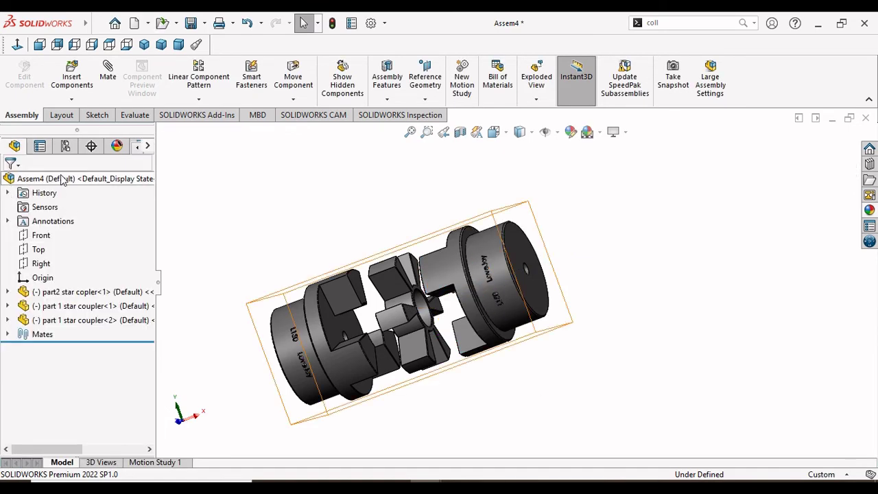
right_click(63, 177)
click(114, 209)
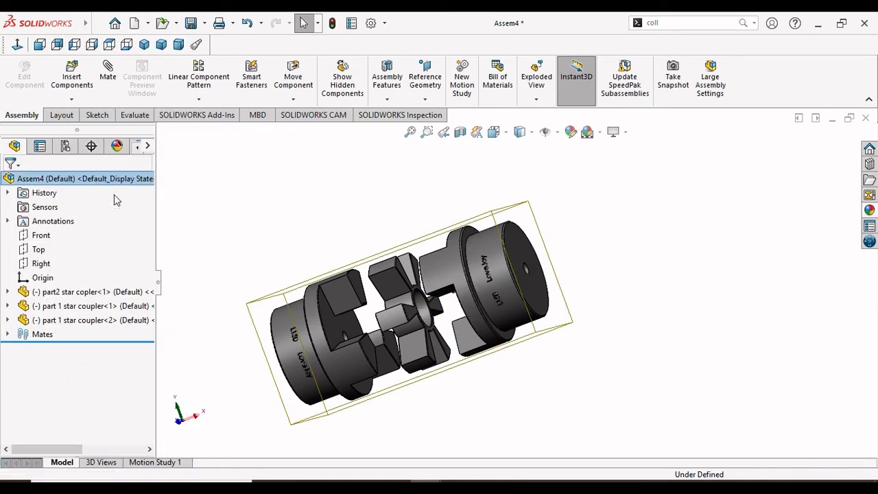
right_click(58, 180)
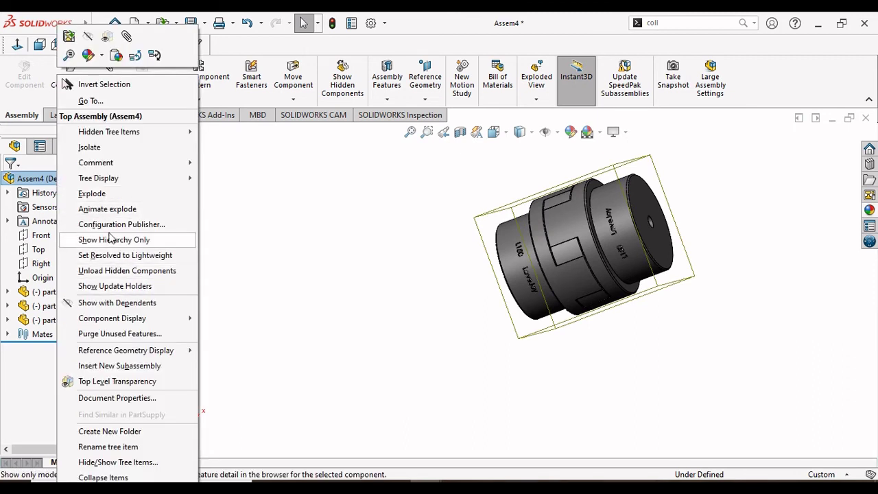
click(107, 208)
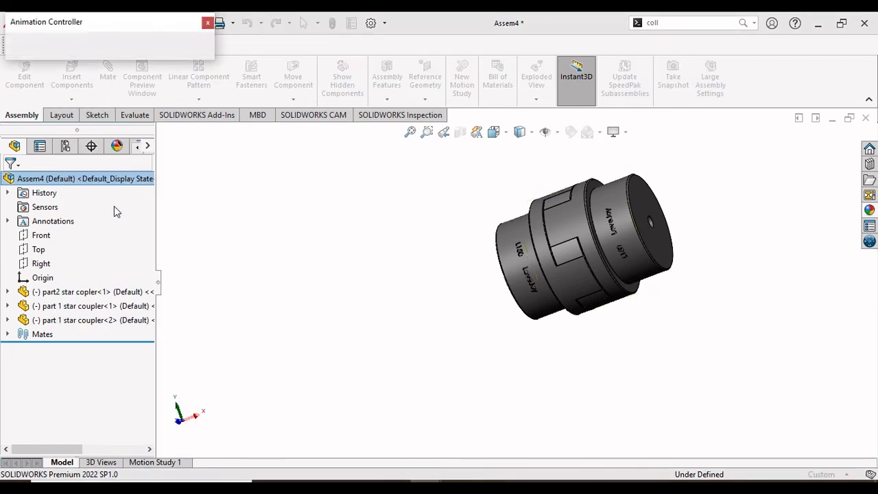
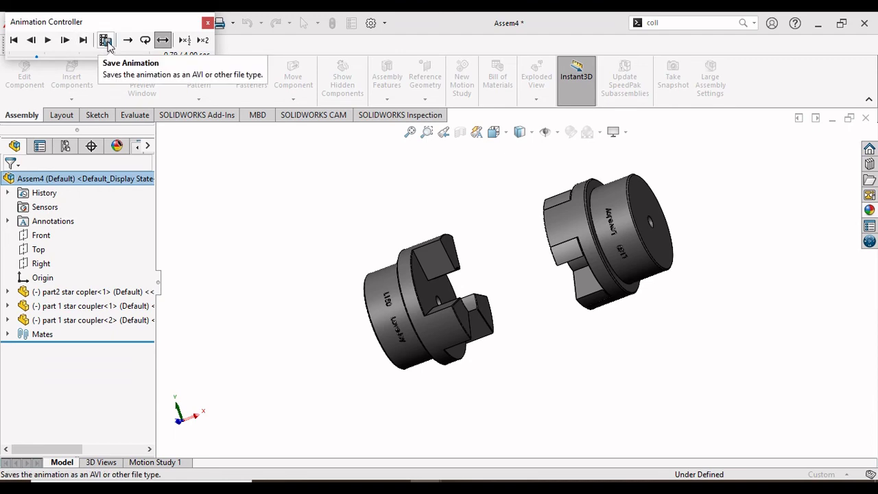
Record the coupler animation as Assem4.avi on the Desktop, then close the Animation Controller
click(105, 39)
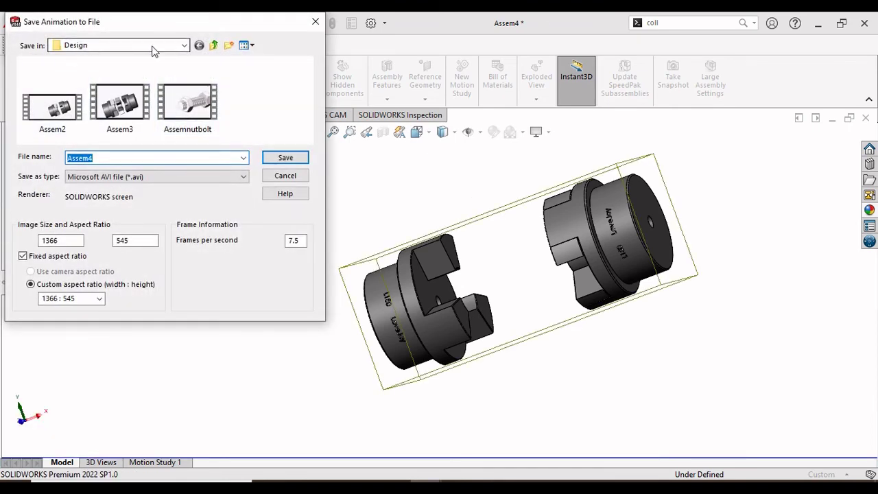
click(184, 46)
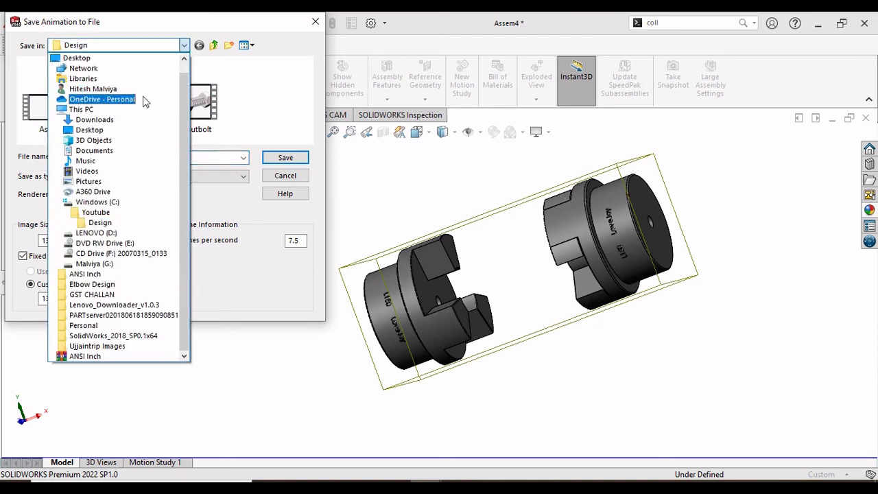
click(77, 57)
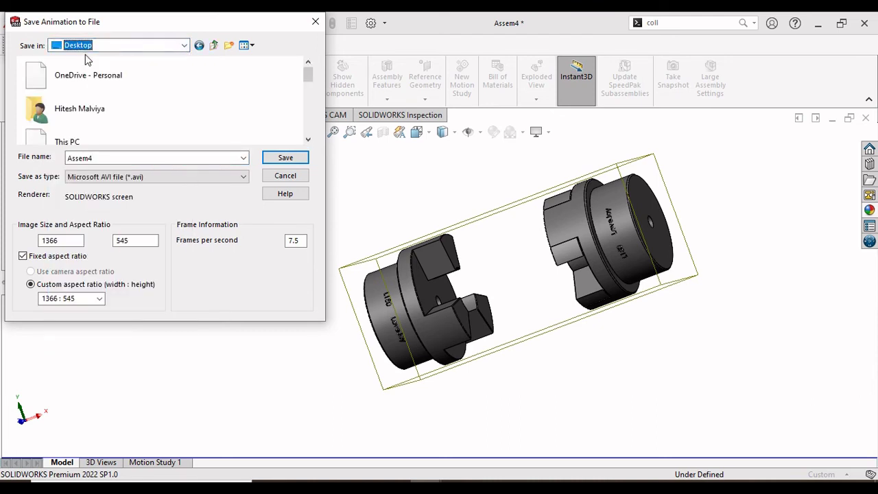
double_click(110, 157)
click(286, 159)
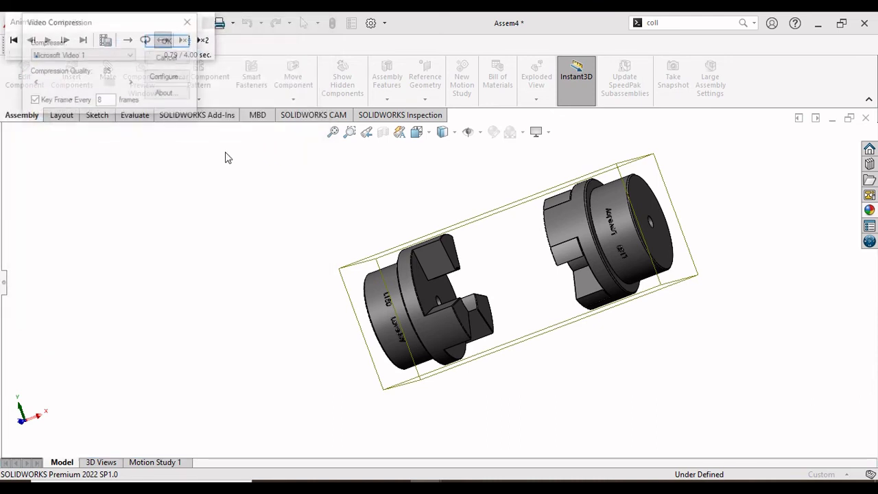
click(168, 42)
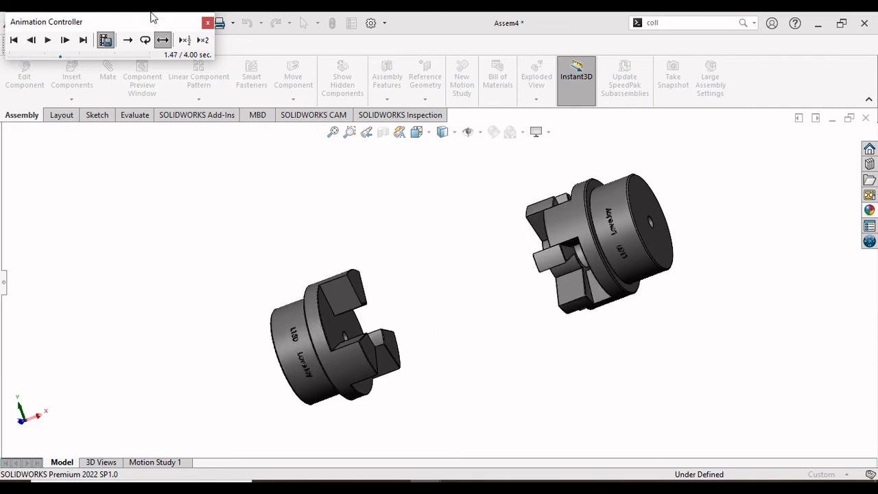
click(207, 23)
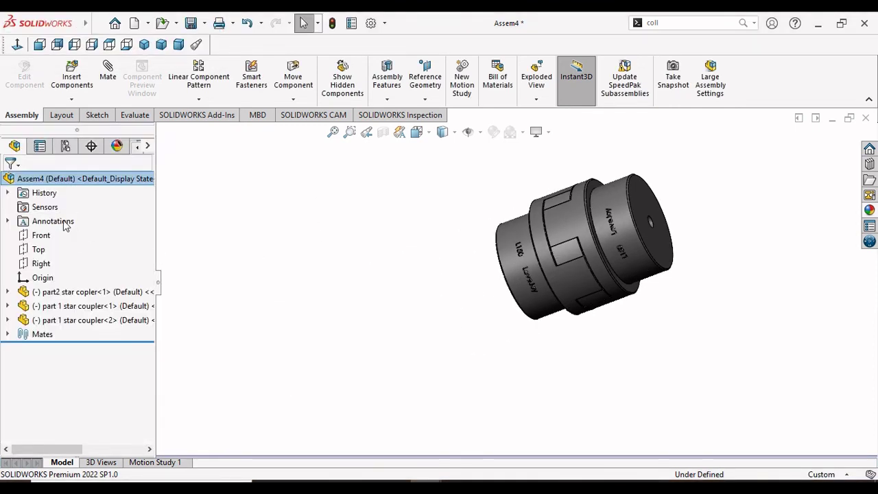
Bring back the Assembly tools and switch to the Motion Study 1 tab for Assem002
right_click(105, 182)
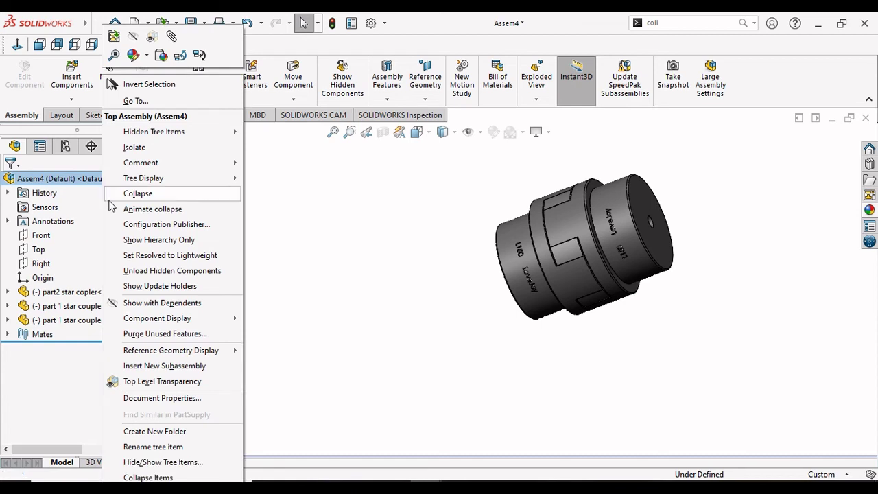
click(157, 198)
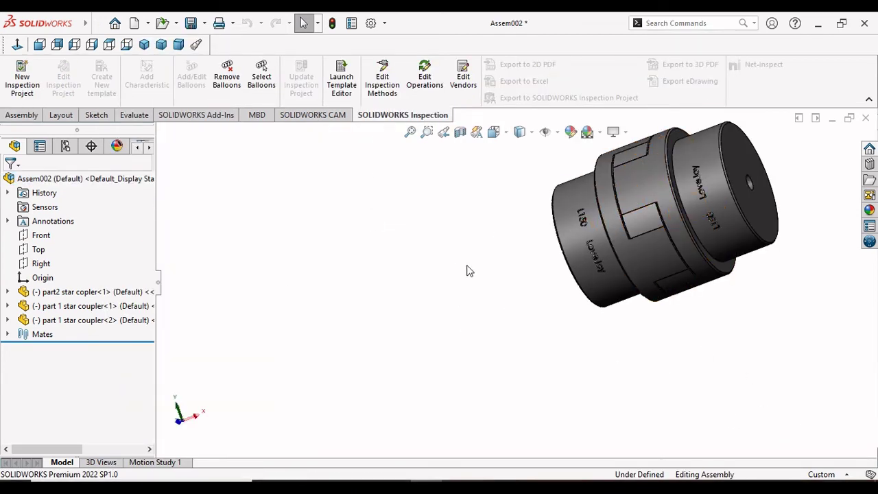
click(21, 115)
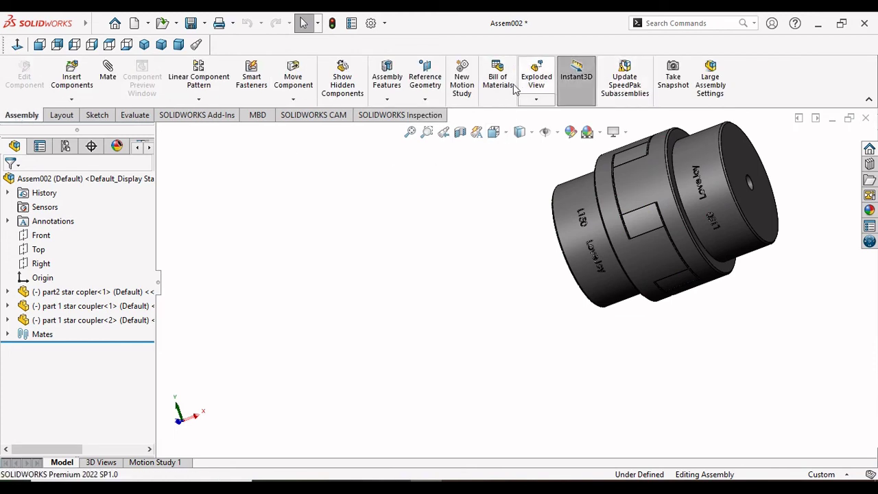
click(152, 463)
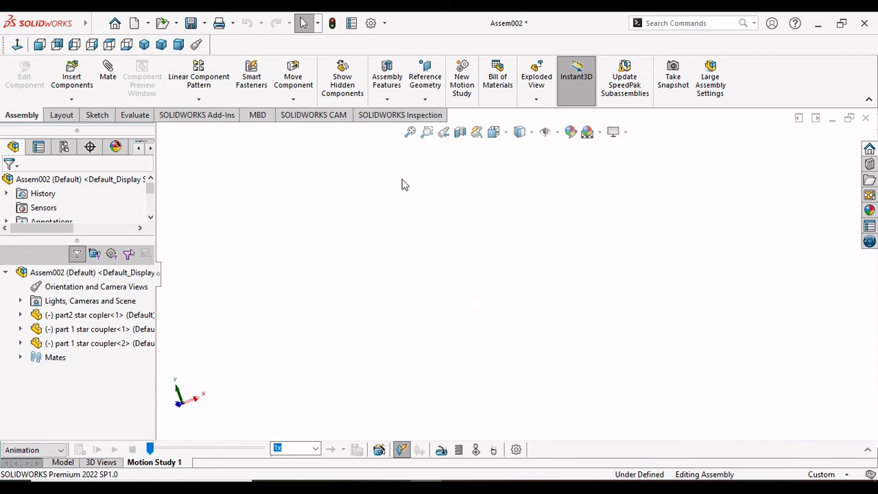
Fit the coupler to the view and rotate it slightly
click(410, 132)
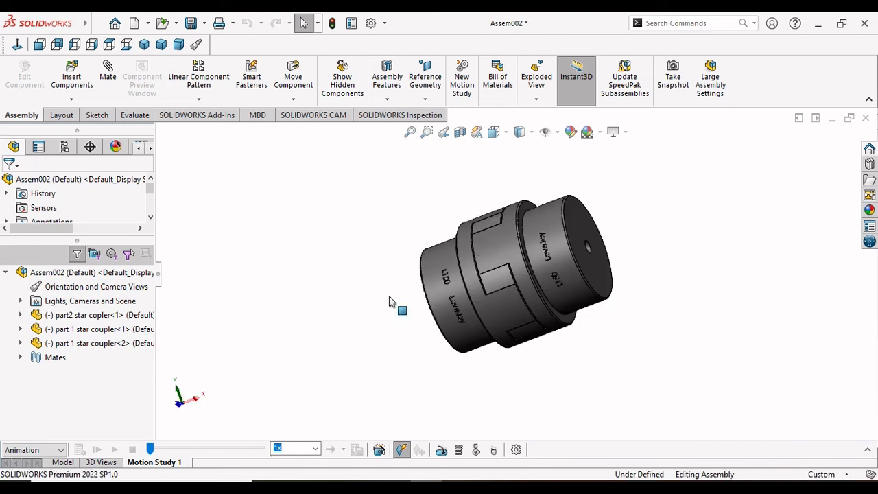
mouse_move(392, 303)
middle_down()
mouse_move(459, 333)
mouse_move(449, 323)
middle_up()
scroll(444, 337, down, 2)
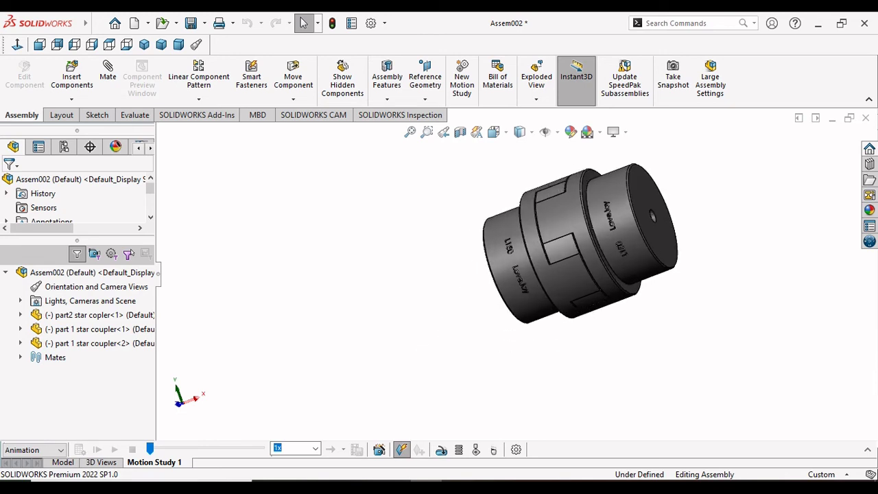
Expand the MotionManager into a full timeline and keep the study type as Animation
click(866, 449)
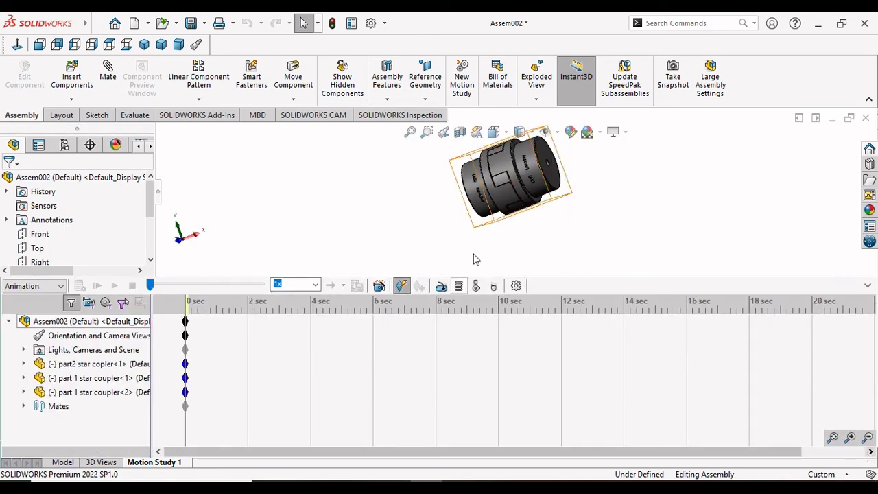
scroll(399, 187, down, 1)
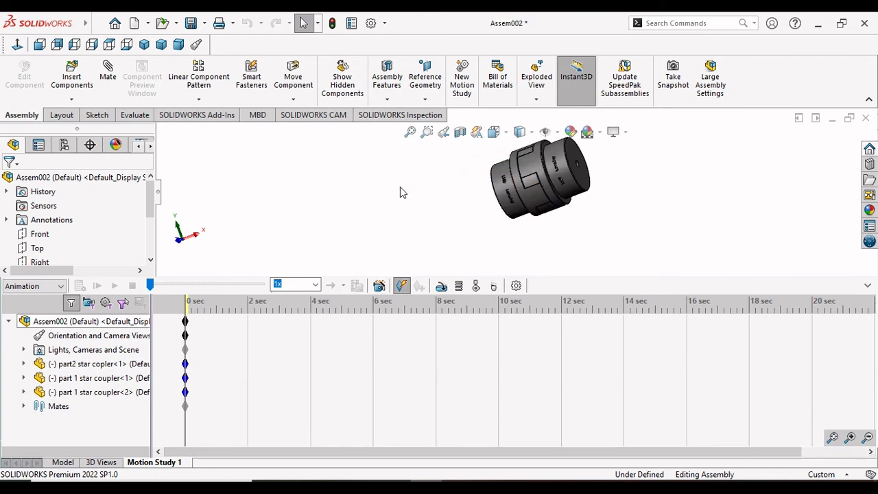
scroll(400, 186, down, 1)
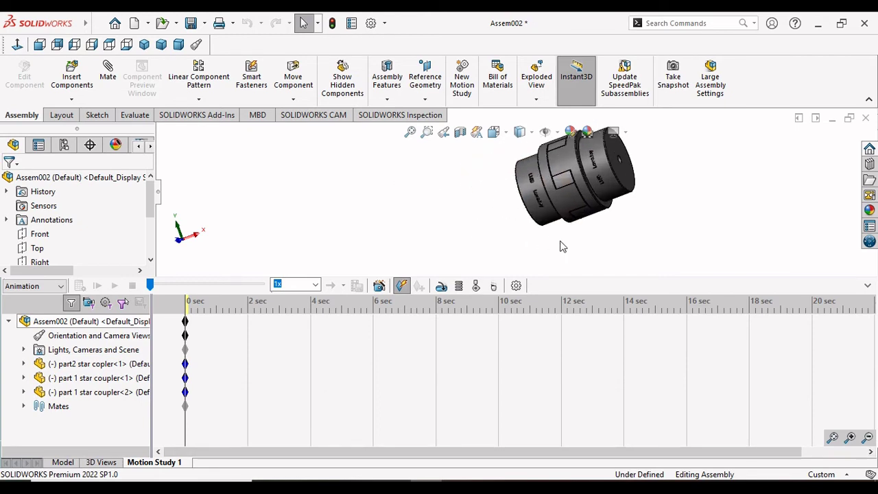
mouse_move(638, 200)
middle_down()
mouse_move(660, 195)
mouse_move(673, 217)
middle_up()
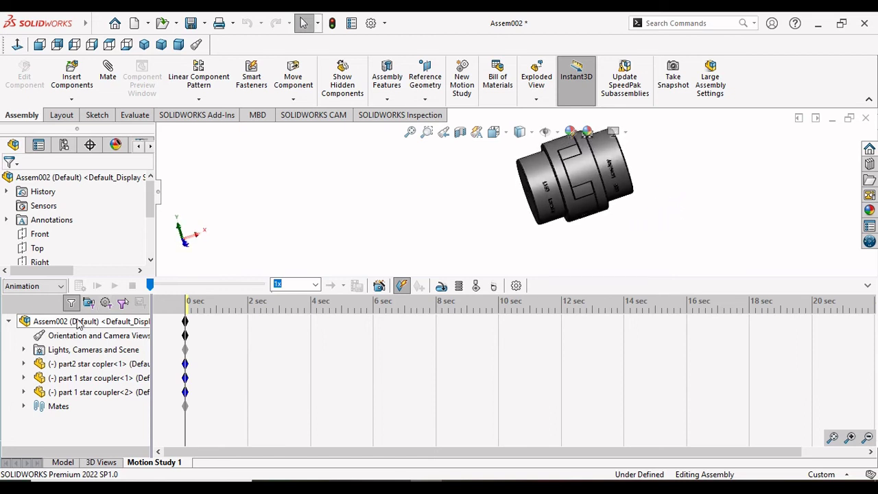
click(50, 287)
click(52, 302)
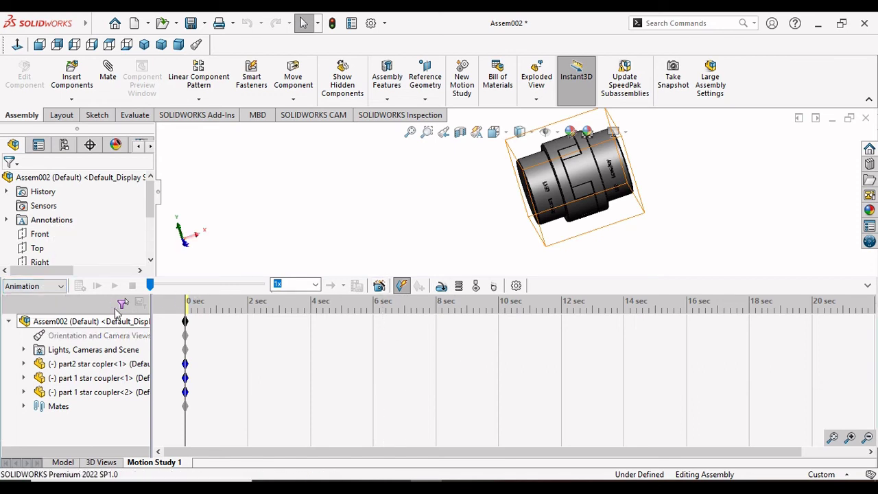
Use the Animation Wizard to add an Explode animation lasting 3 seconds, starting at 0 seconds
click(379, 286)
click(410, 186)
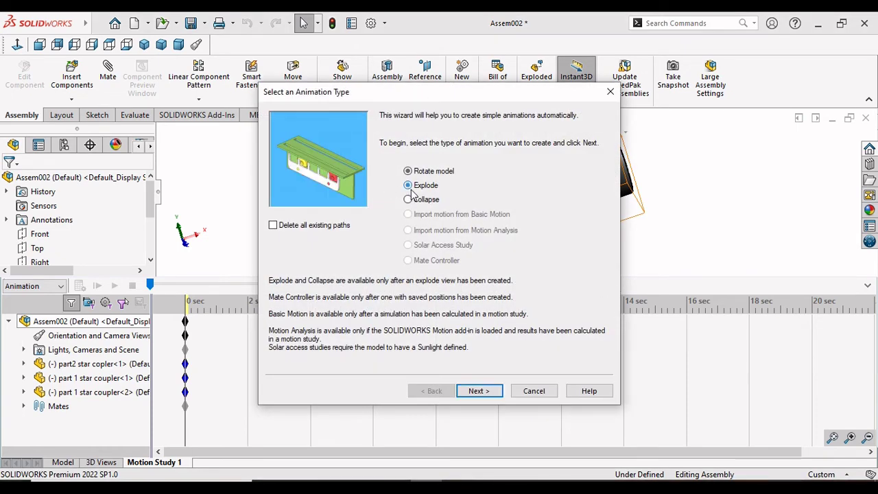
click(479, 390)
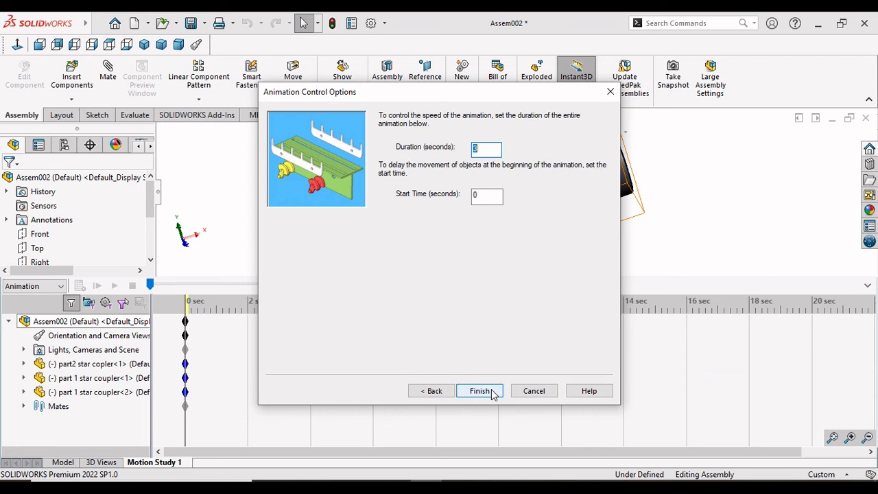
click(490, 150)
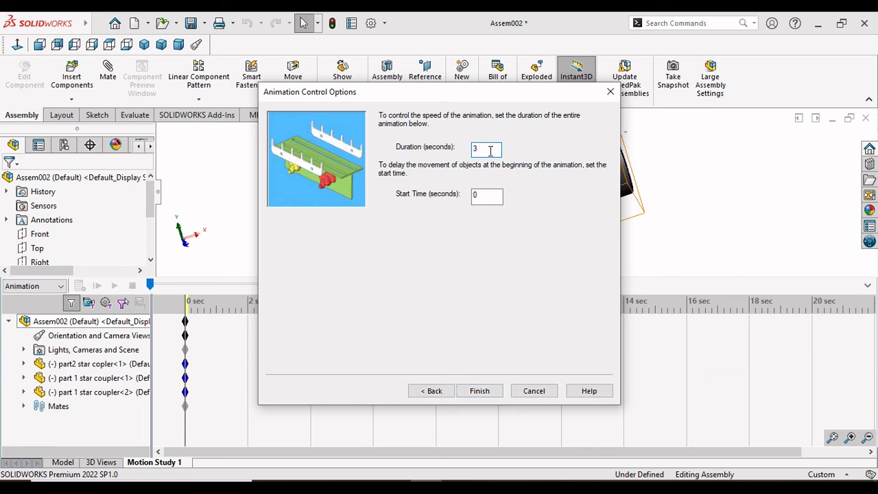
click(480, 390)
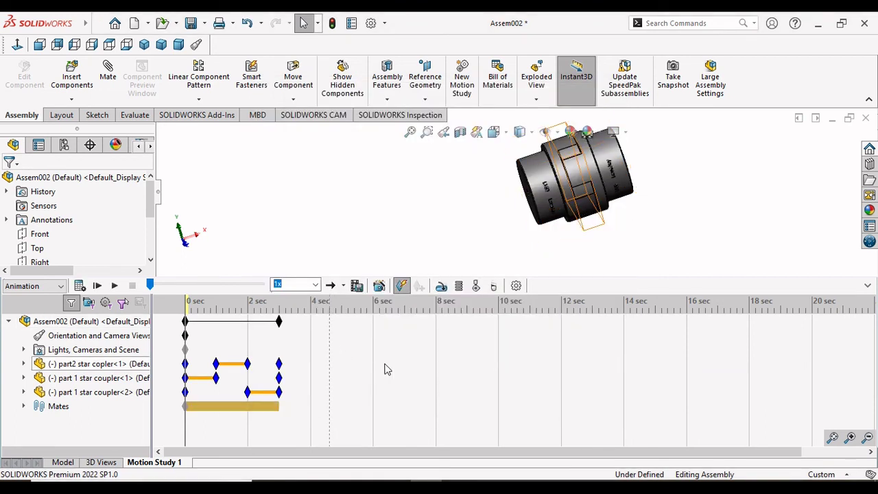
Add a 3-second Collapse animation through the Animation Wizard, with start time 3 seconds
click(380, 287)
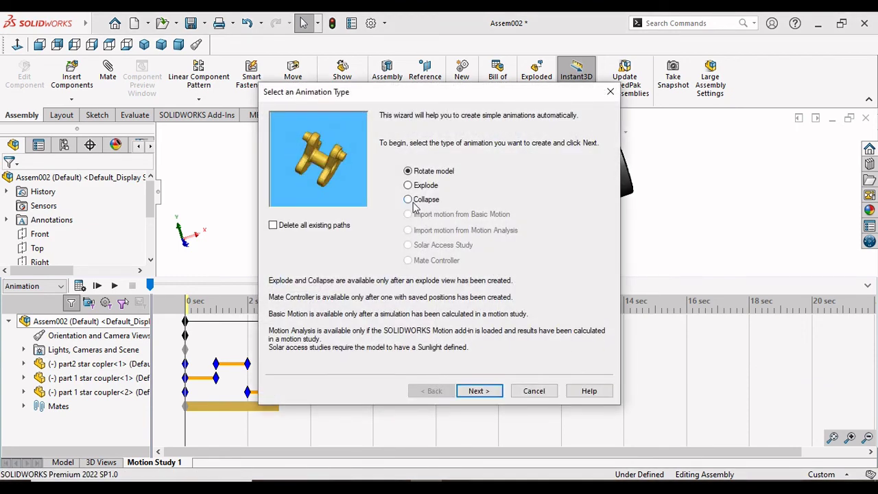
click(409, 200)
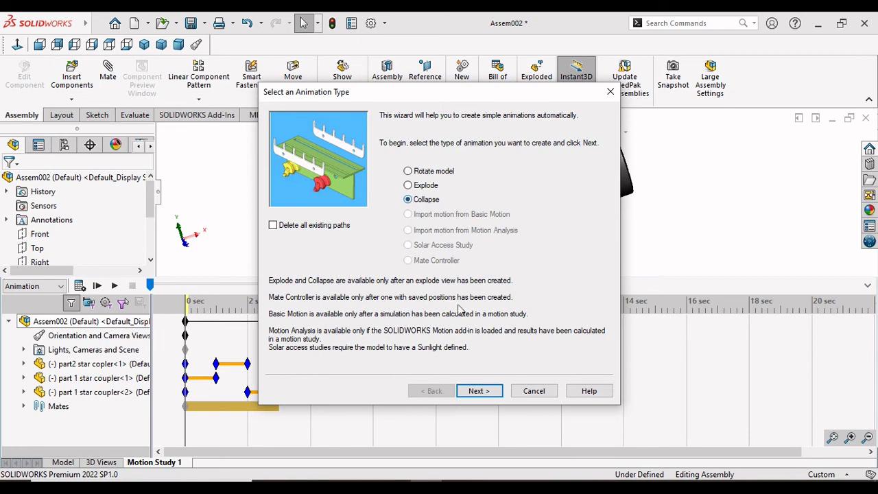
click(478, 392)
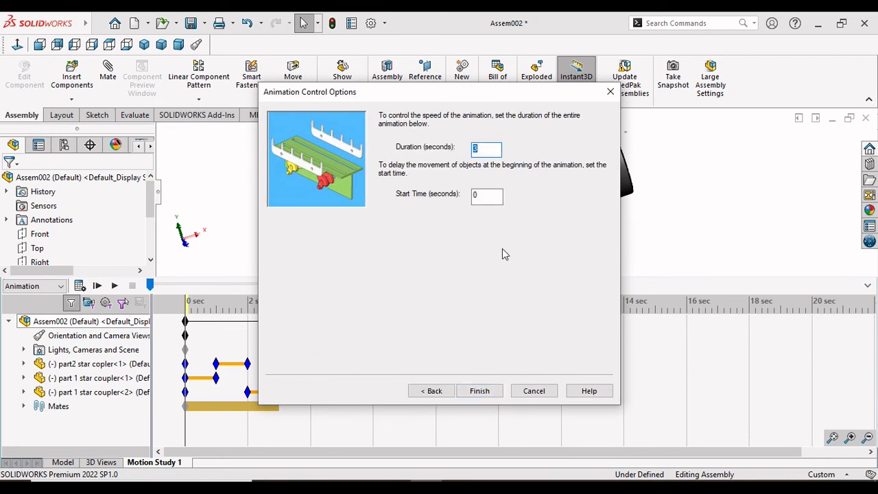
click(489, 198)
click(486, 147)
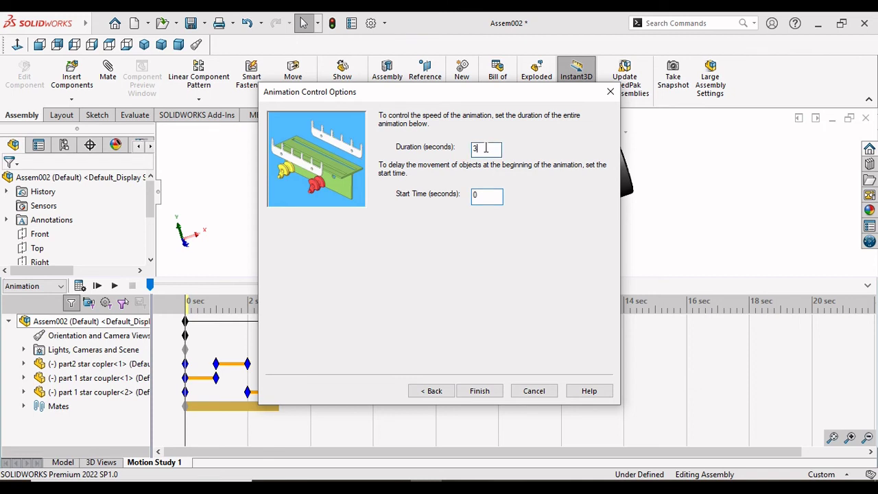
click(486, 198)
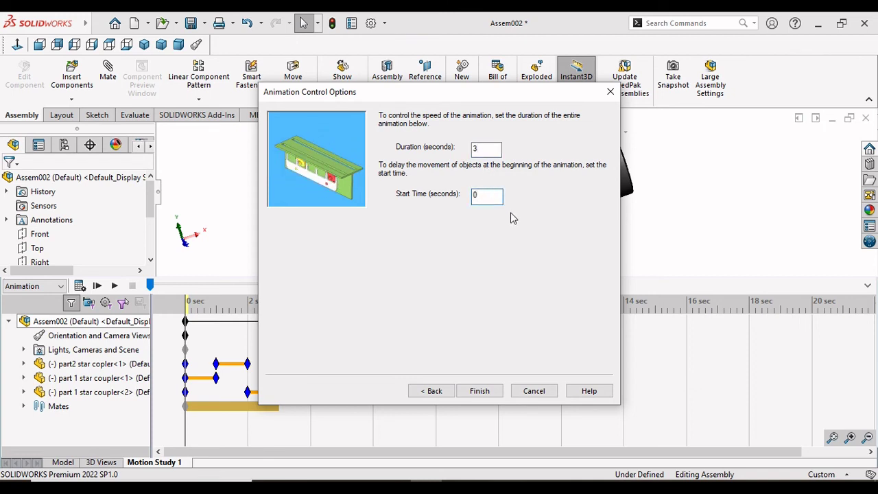
key(BackSpace)
text(3)
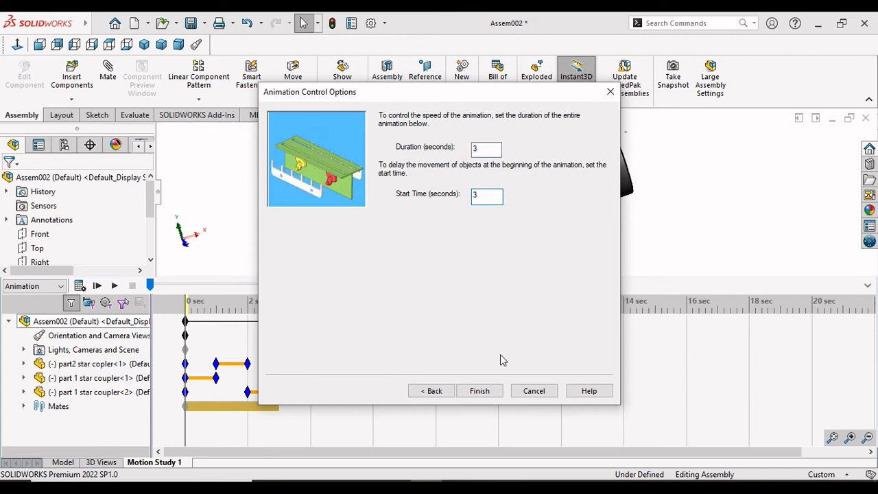
click(478, 390)
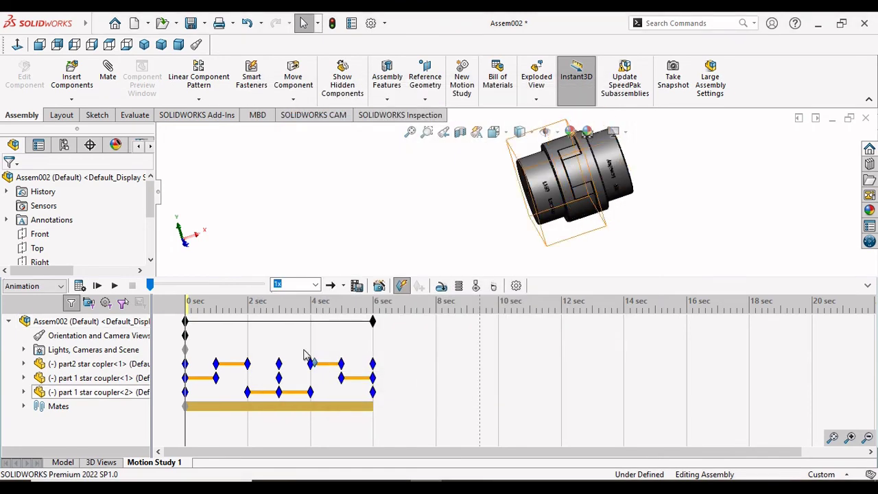
Calculate the 6-second study, play it from the start, and fit the assembly in view
click(79, 285)
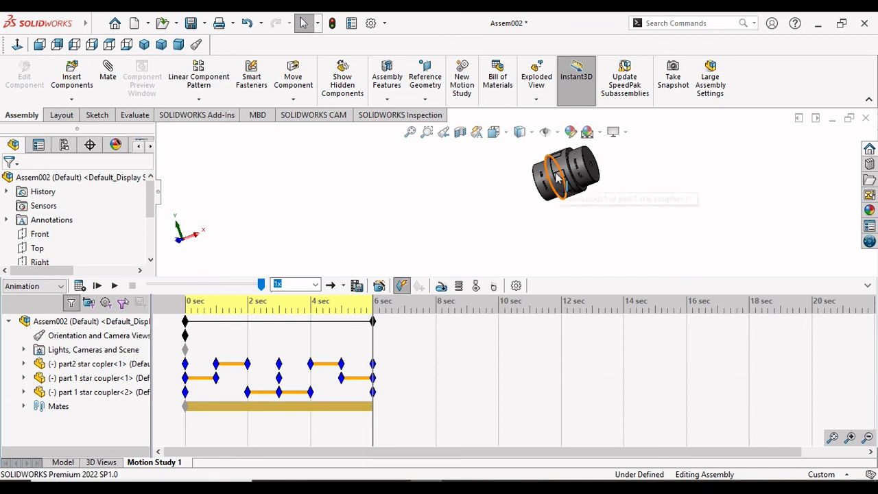
scroll(557, 177, down, 2)
scroll(559, 175, down, 2)
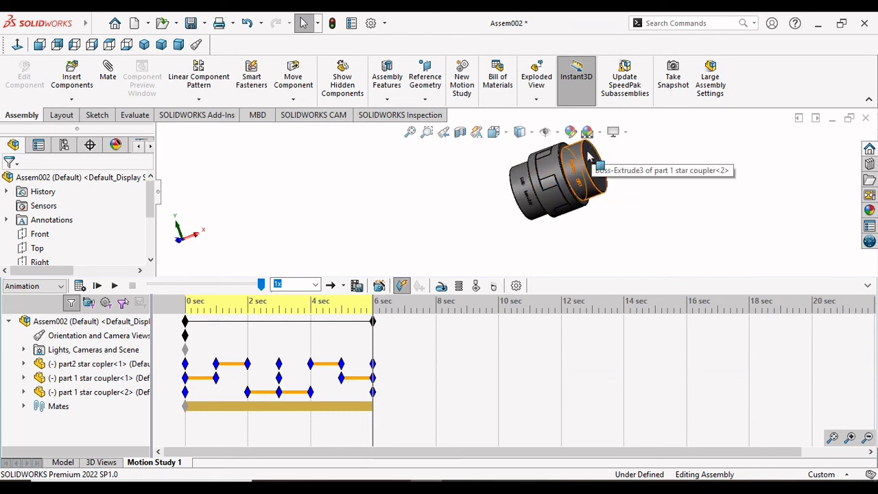
scroll(549, 158, up, 2)
scroll(540, 147, up, 2)
scroll(521, 163, down, 2)
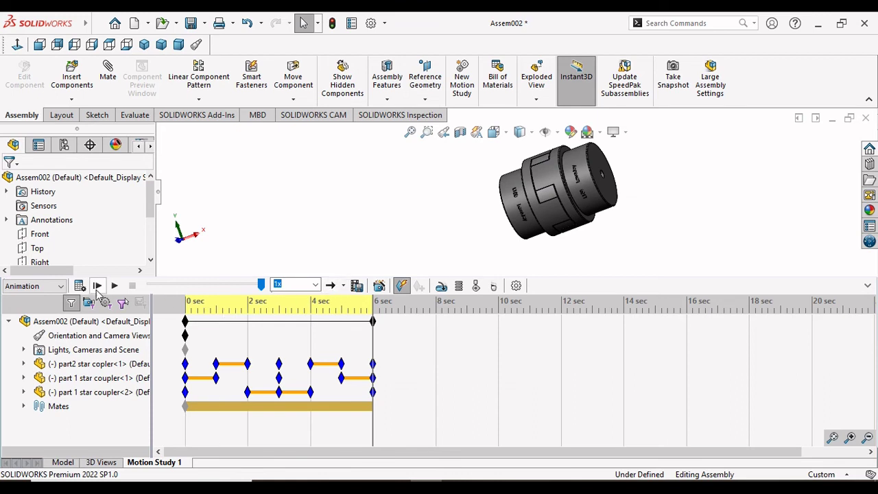
click(115, 286)
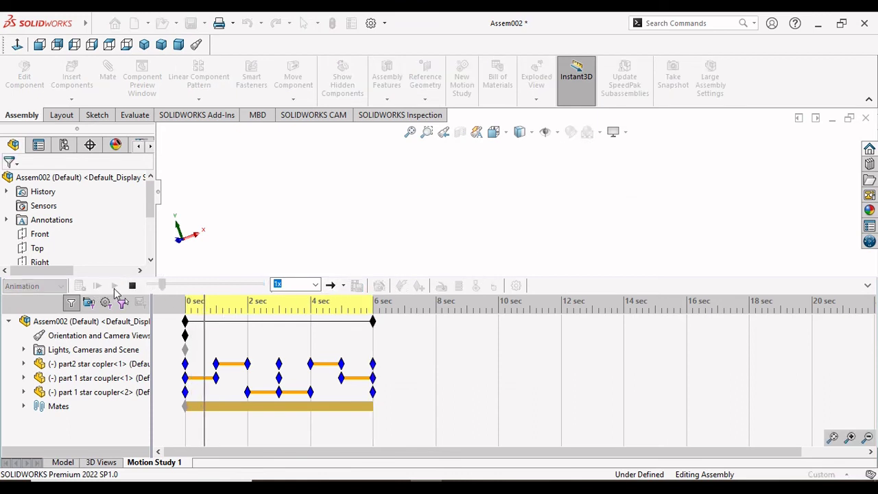
click(410, 133)
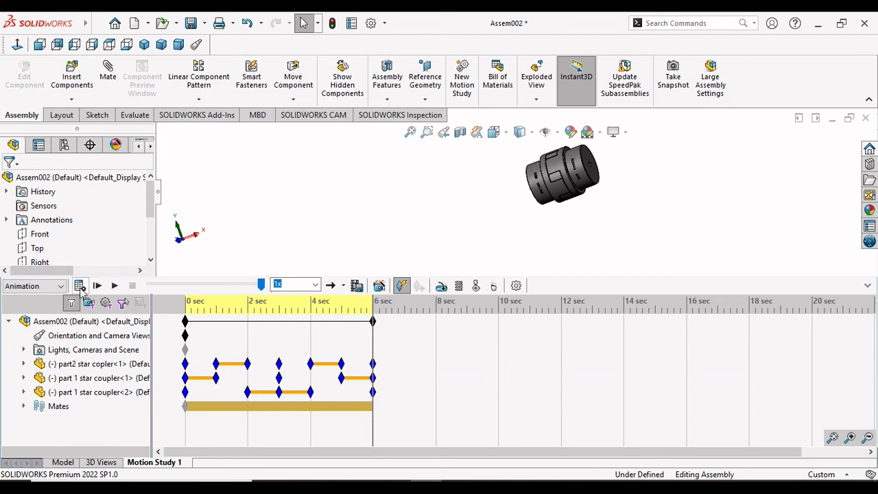
Recalculate Motion Study 1 and let the explode-collapse run until the coupler is reassembled
click(79, 286)
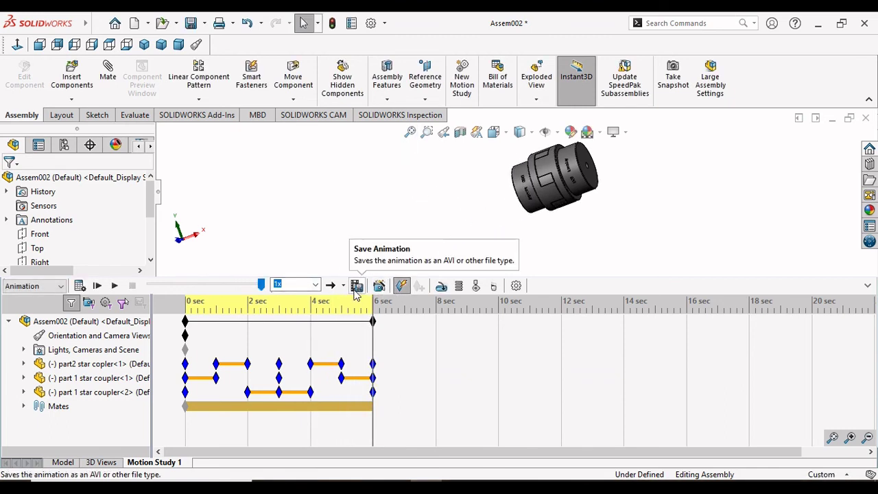
Start Save Animation and change the frame size from 1366 wide to 1920 x 1080
click(356, 287)
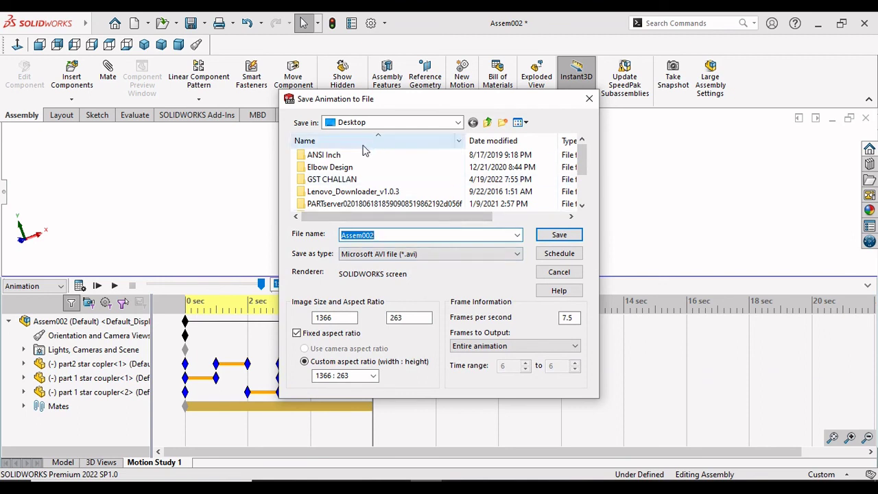
scroll(460, 190, down, 2)
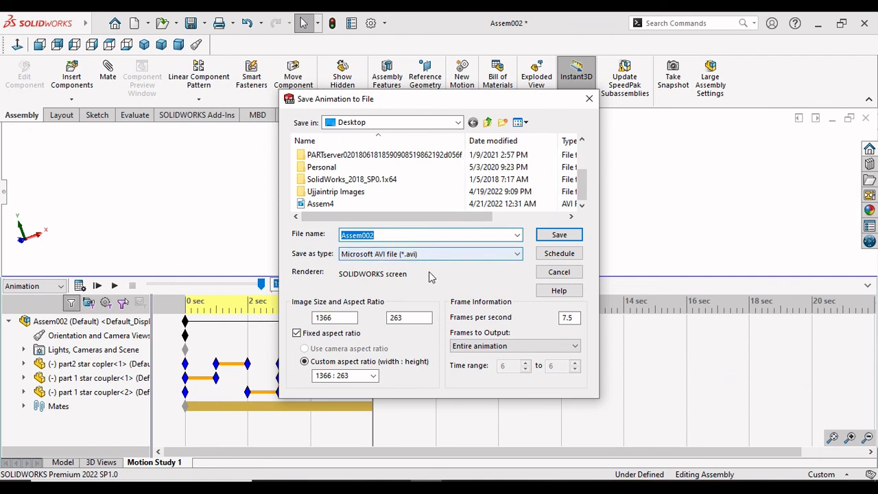
click(297, 333)
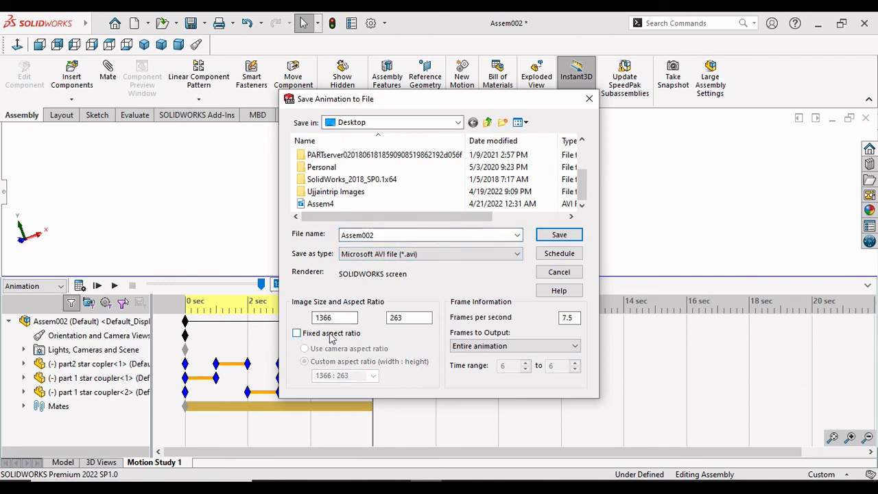
drag(350, 317, 273, 321)
text(1920)
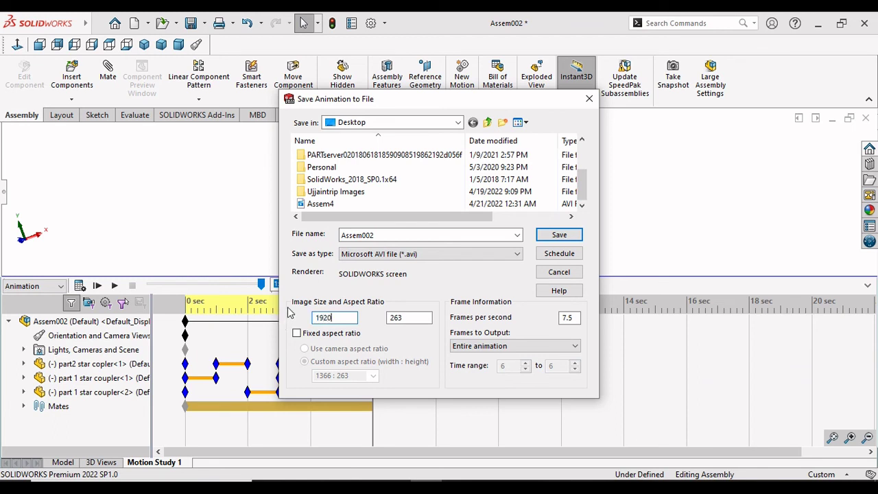
key(Tab)
text(1080)
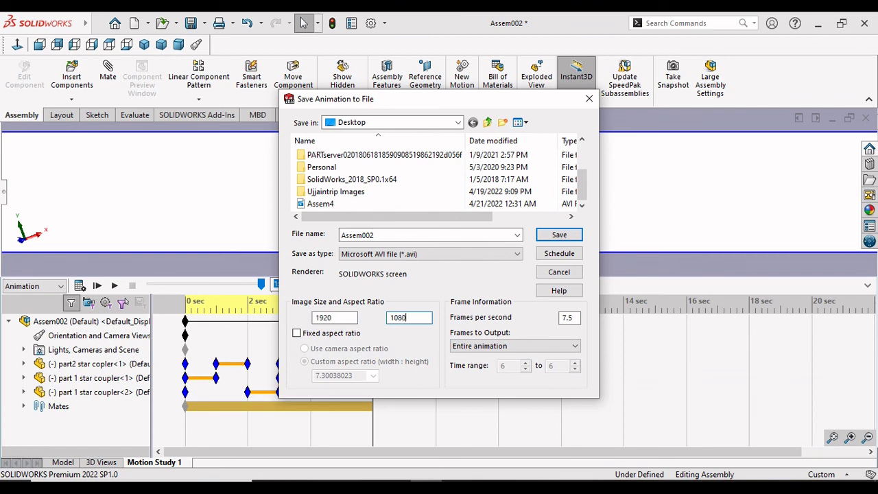
key(Tab)
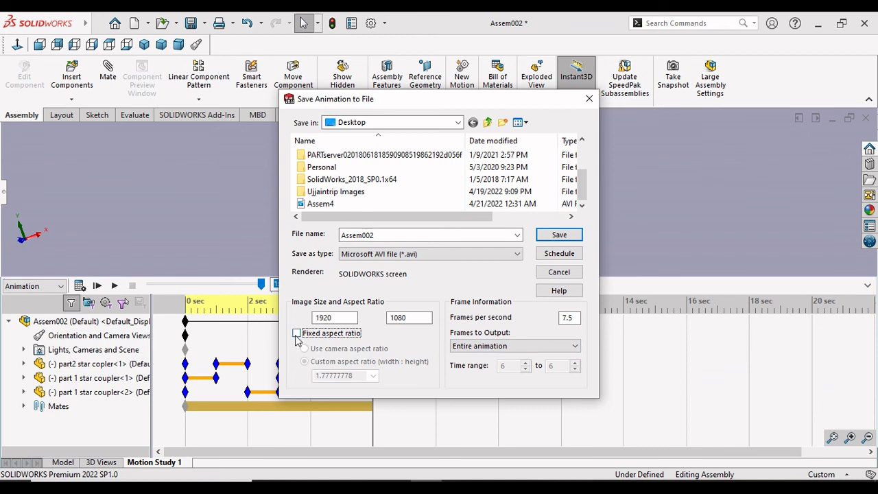
Relock the aspect ratio, choose 16:9 HDTV, and save as an AVI file
click(296, 334)
click(373, 376)
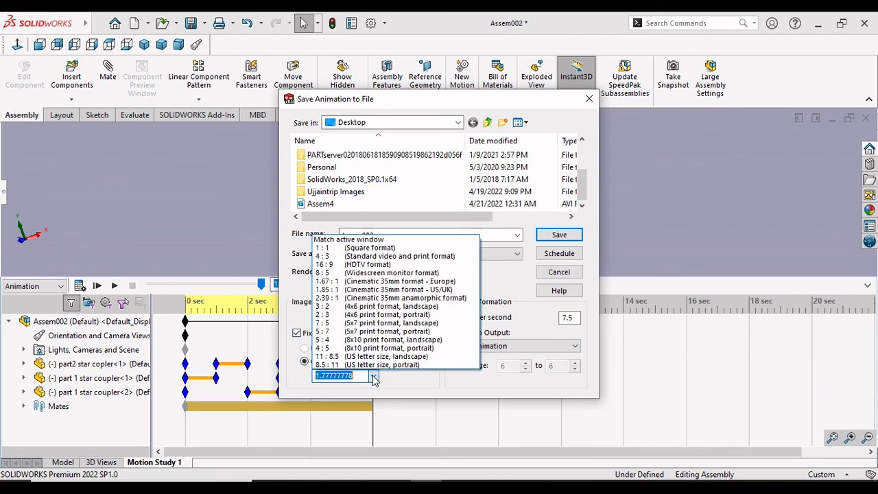
click(341, 265)
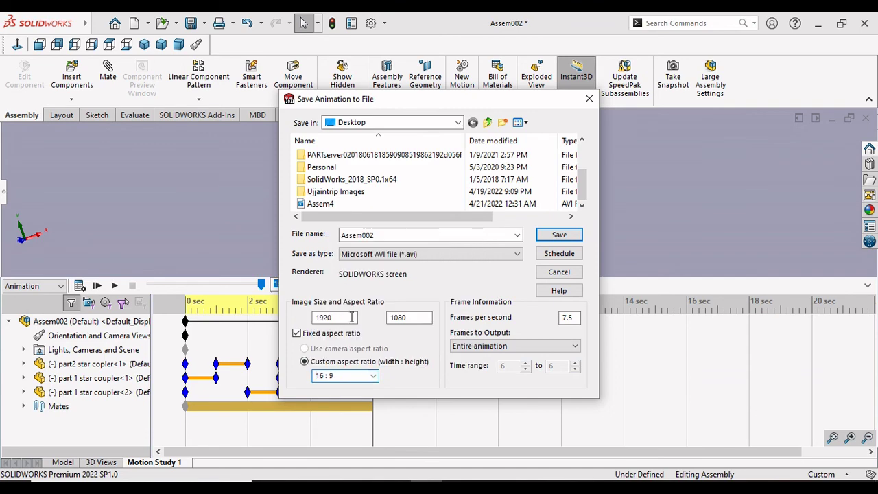
click(555, 236)
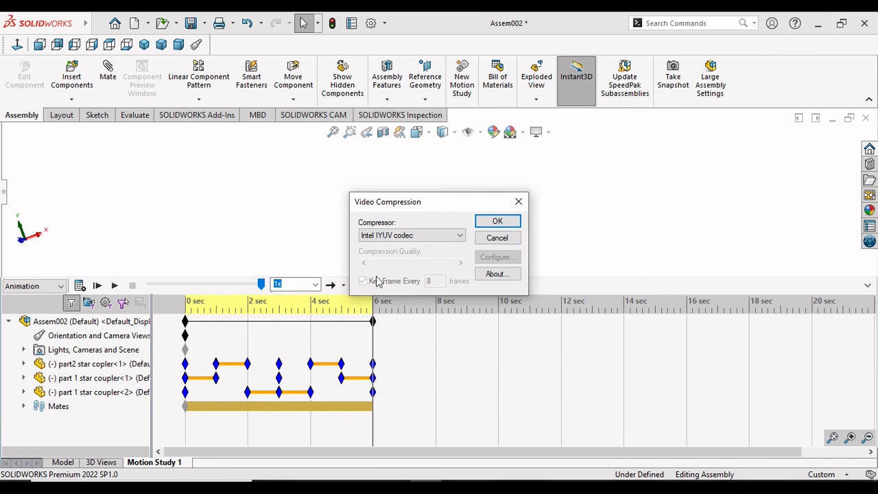
Keep the Intel IYUV compressor and recalculate the study so the AVI records
click(459, 236)
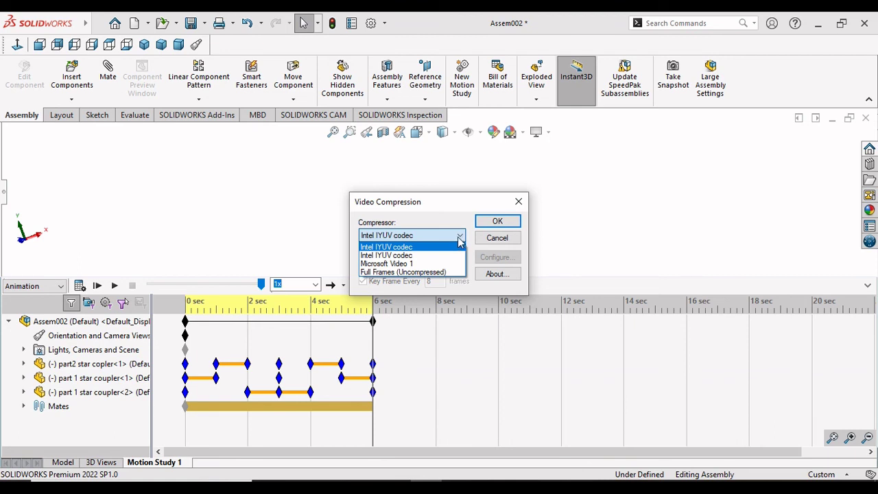
click(459, 237)
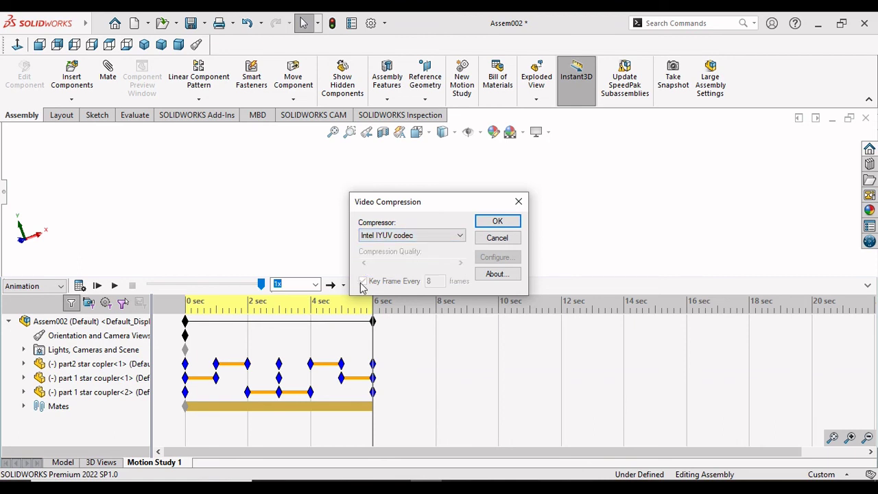
click(497, 220)
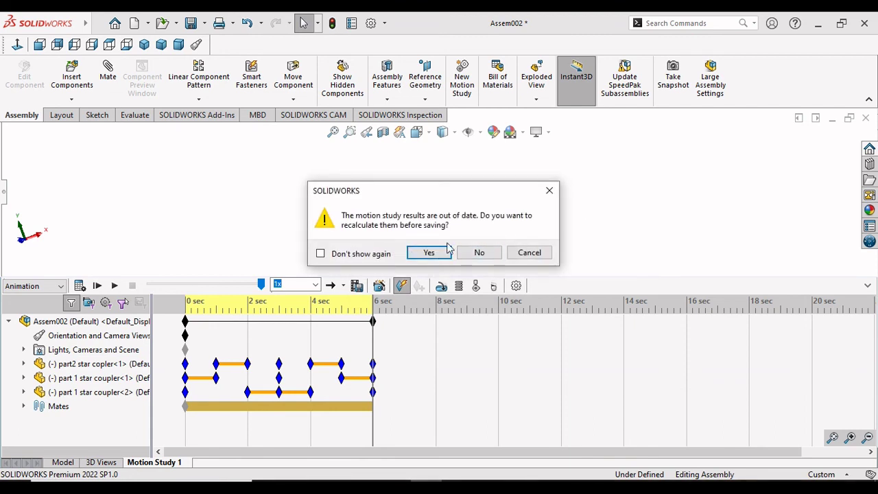
click(428, 253)
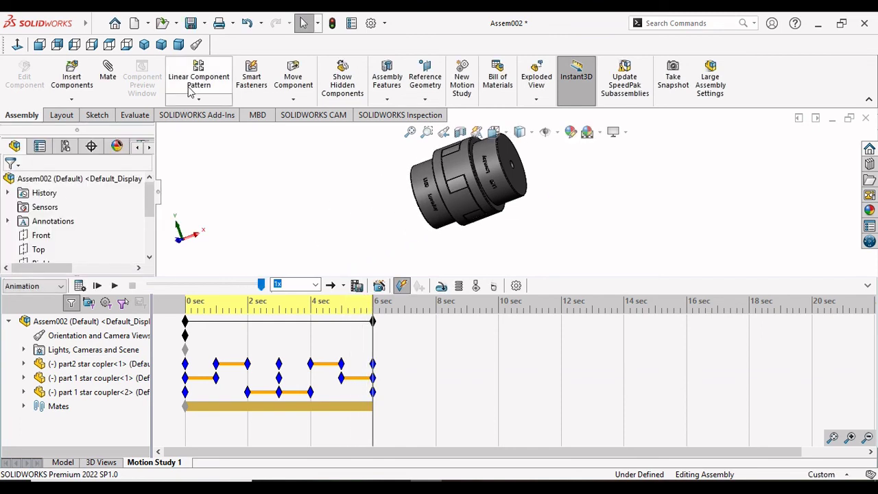
Collapse the MotionManager timeline and play the explode-collapse animation from the start
click(866, 288)
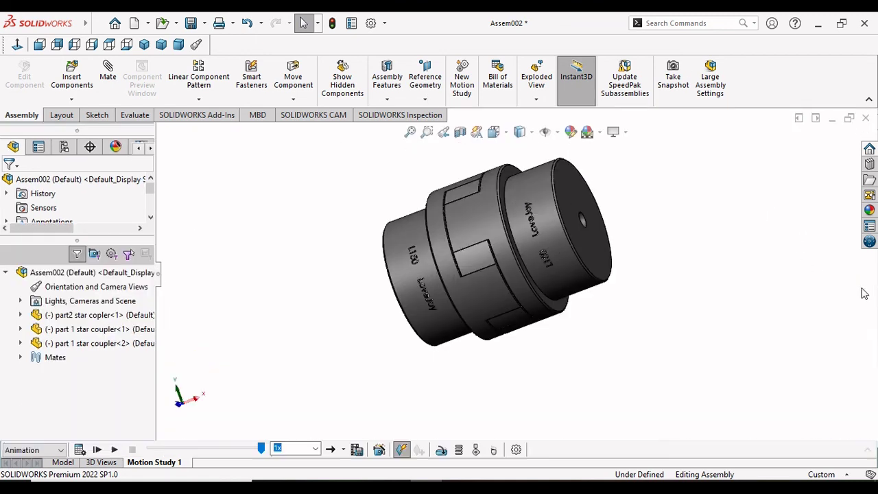
click(97, 450)
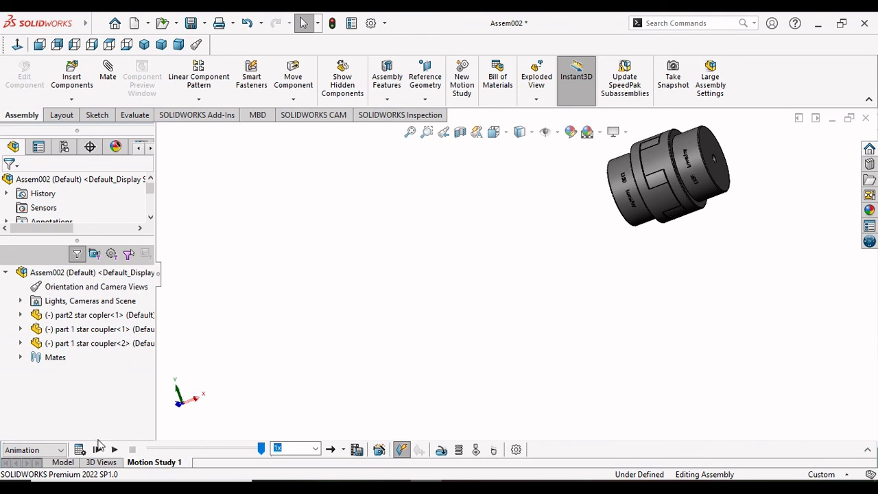
click(114, 449)
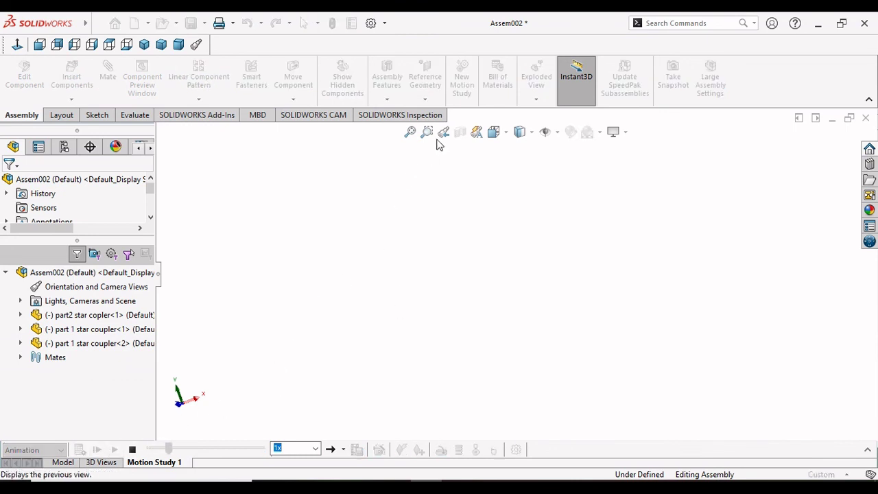
Zoom to fit, zoom in on the exploded parts, then stop and replay the animation
click(410, 132)
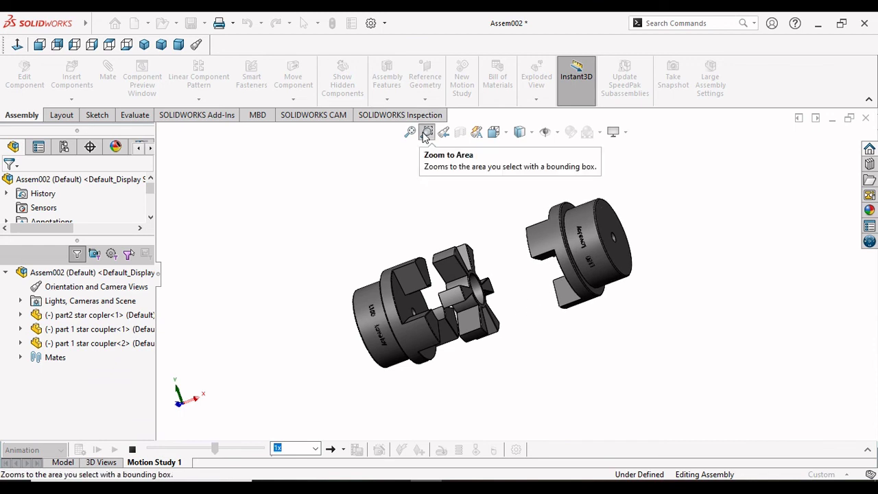
mouse_move(260, 207)
mouse_down()
mouse_move(744, 443)
mouse_move(834, 467)
mouse_up()
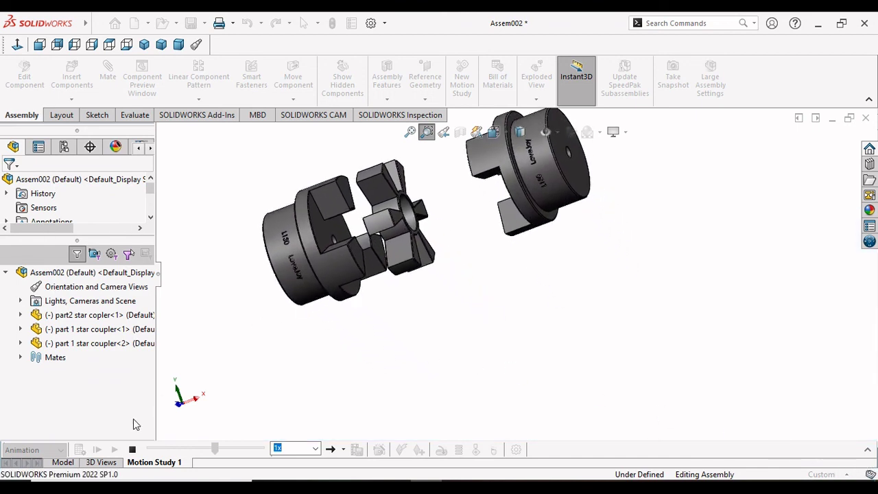
click(132, 449)
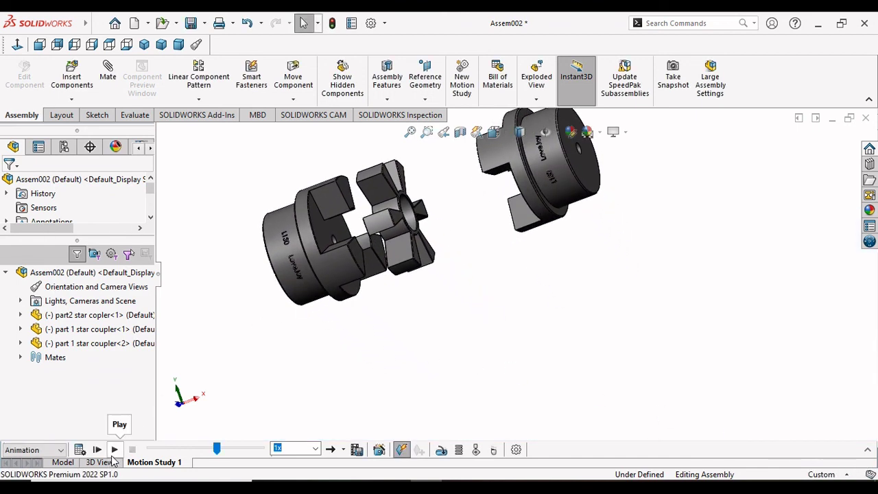
click(114, 450)
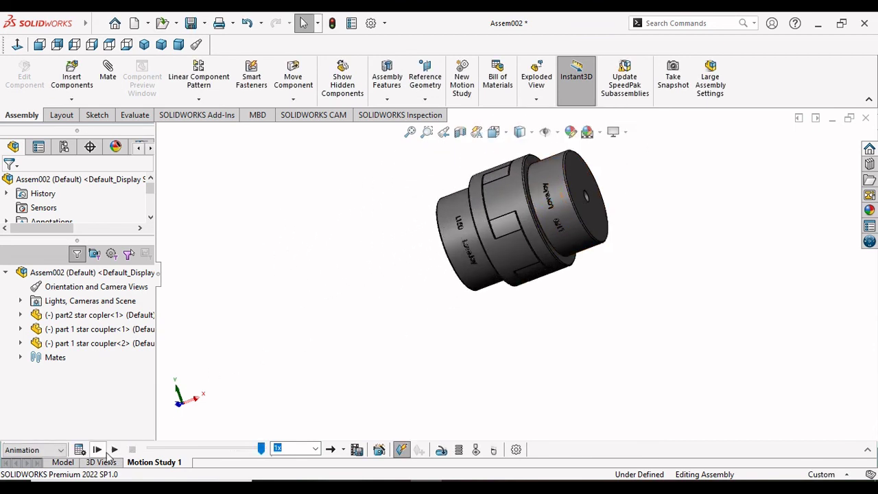
click(114, 450)
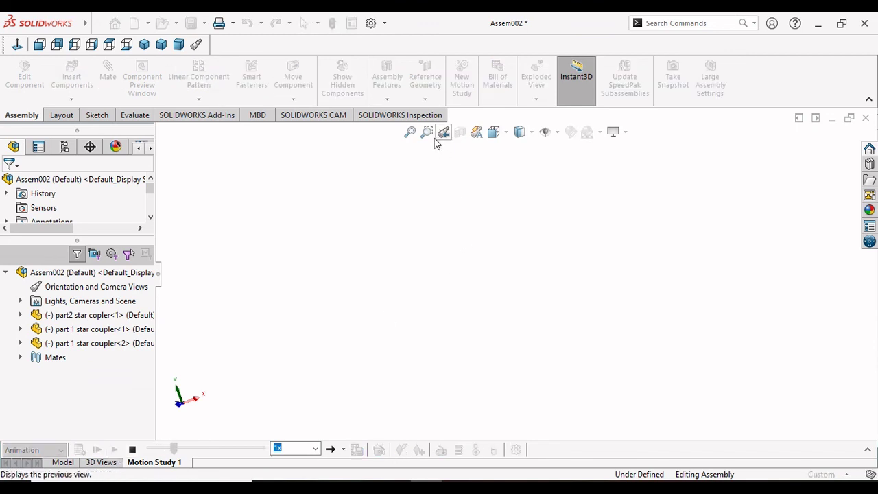
click(410, 132)
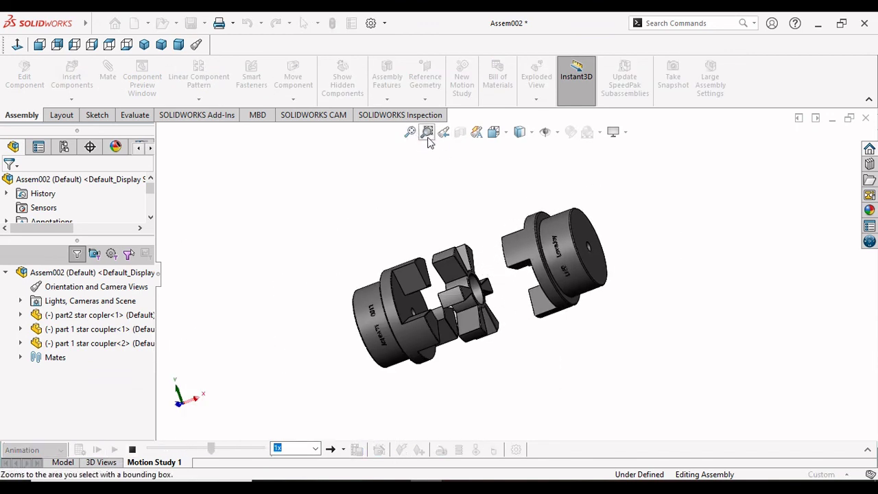
click(430, 135)
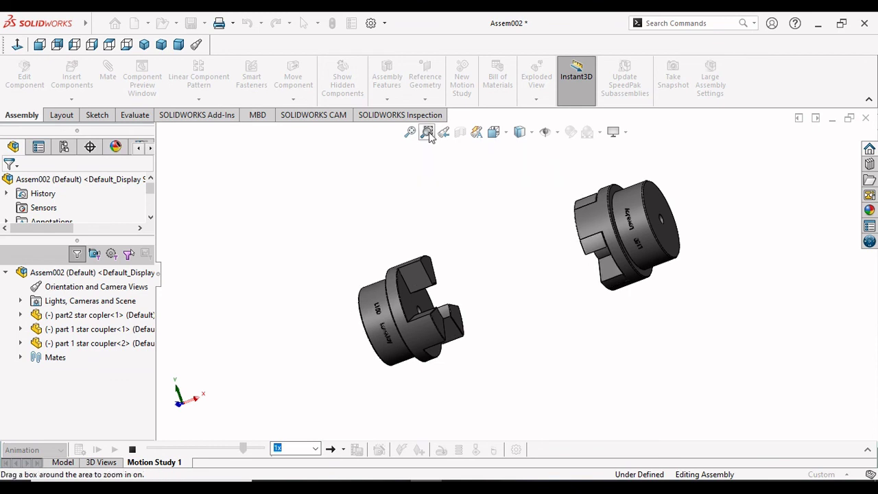
drag(178, 131, 863, 455)
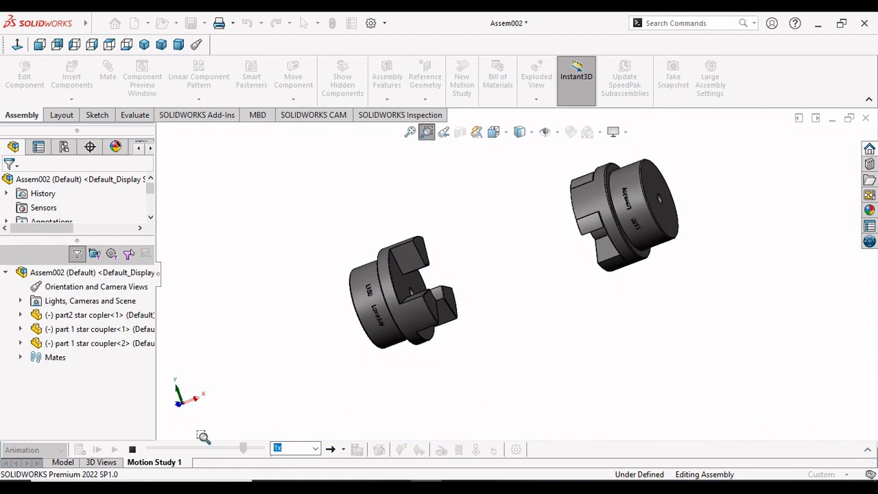
click(132, 449)
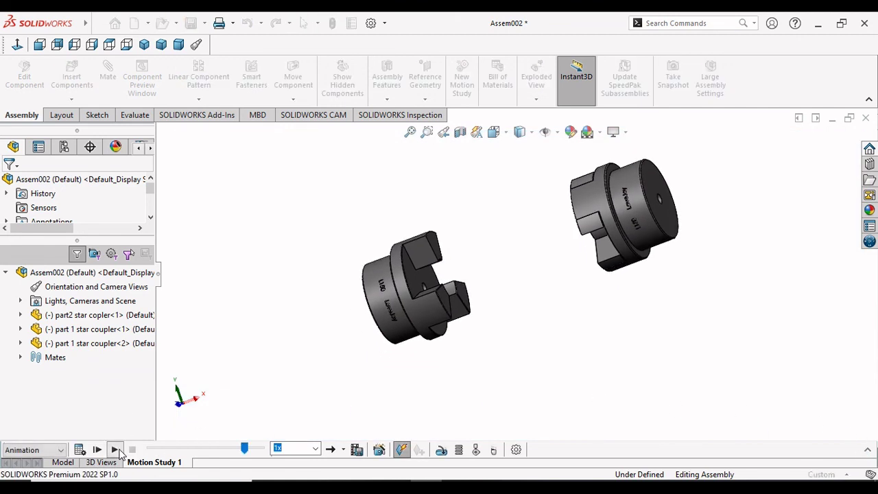
click(115, 449)
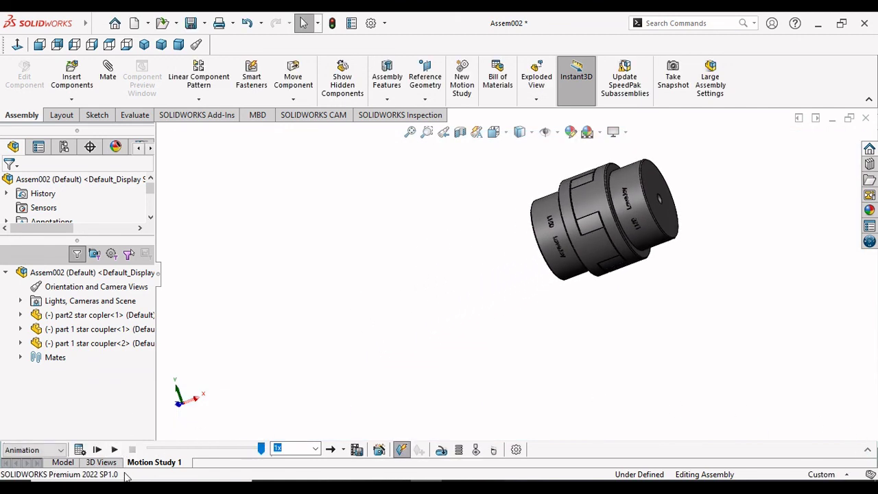
click(114, 449)
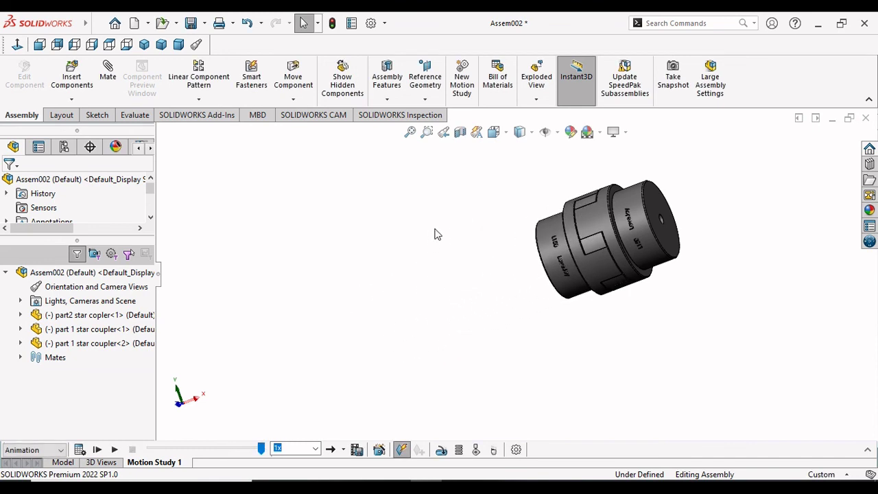
Zoom in on the reassembled star coupler until its engraved lettering is readable
scroll(682, 229, down, 1)
scroll(682, 232, down, 1)
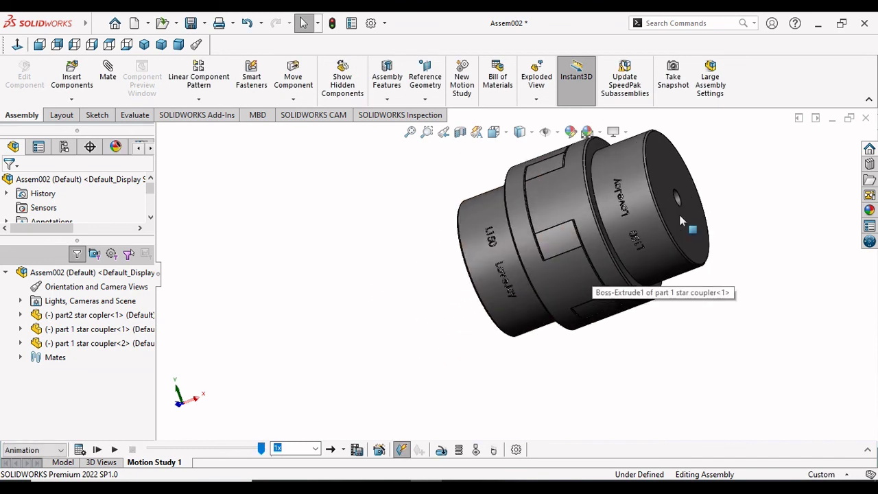
scroll(683, 209, down, 2)
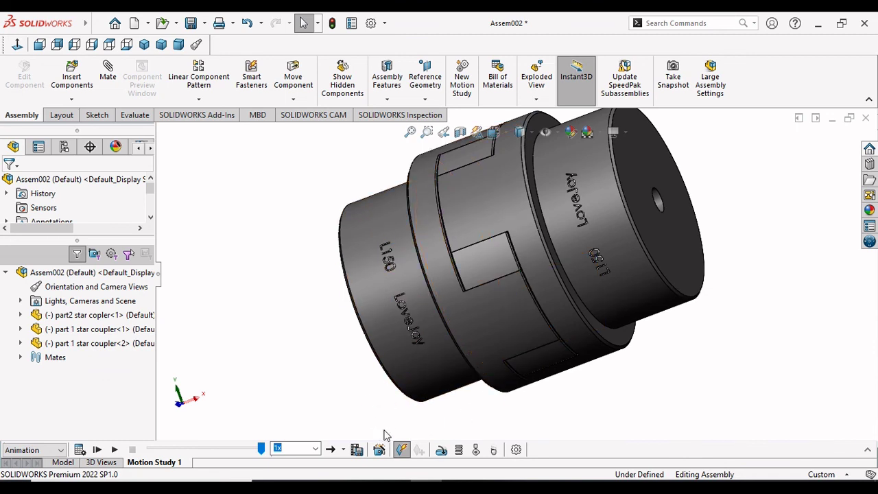
scroll(326, 350, up, 1)
scroll(477, 244, down, 1)
scroll(558, 245, up, 1)
scroll(559, 246, down, 1)
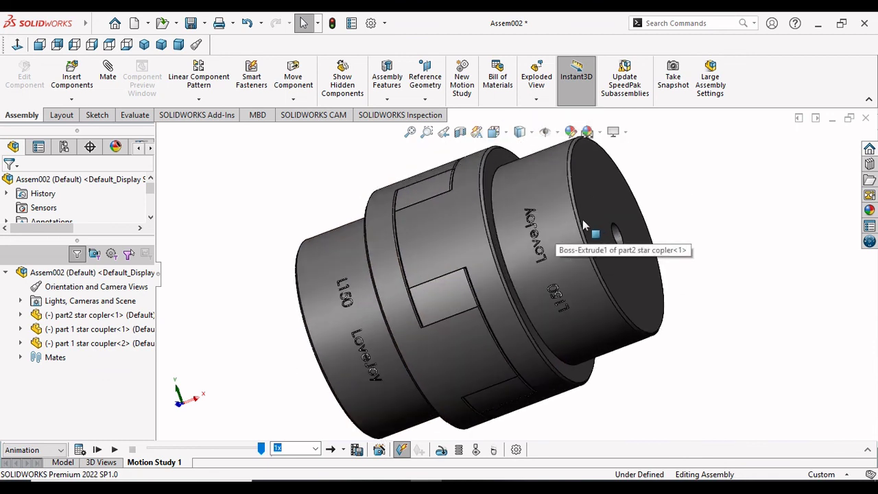